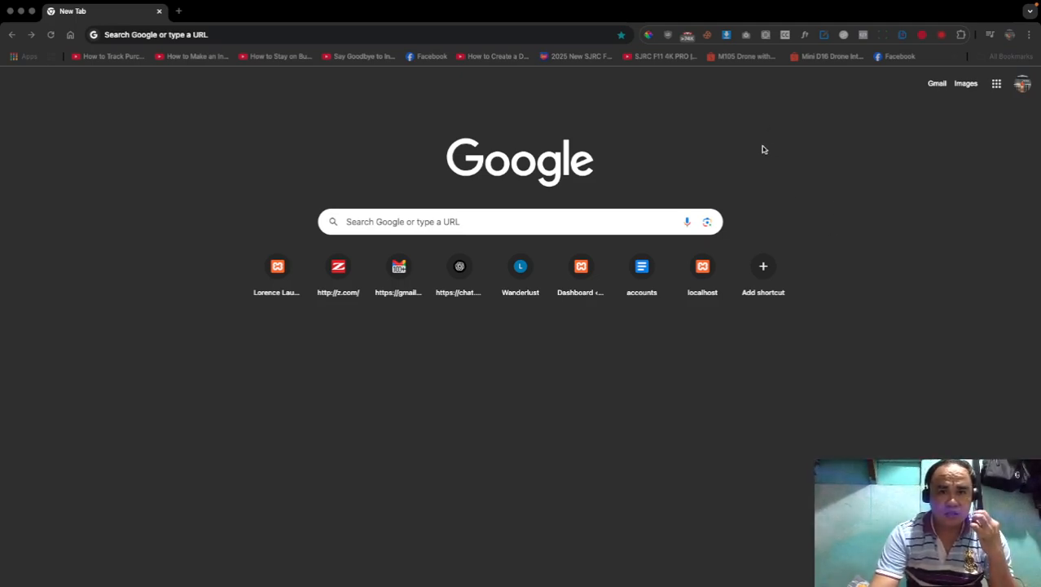
Step: Create a new blank Google Sheets spreadsheet through sheets.new and dismiss the pre-built tables suggestions
{"action": "left_click", "coordinate": [791, 143]}
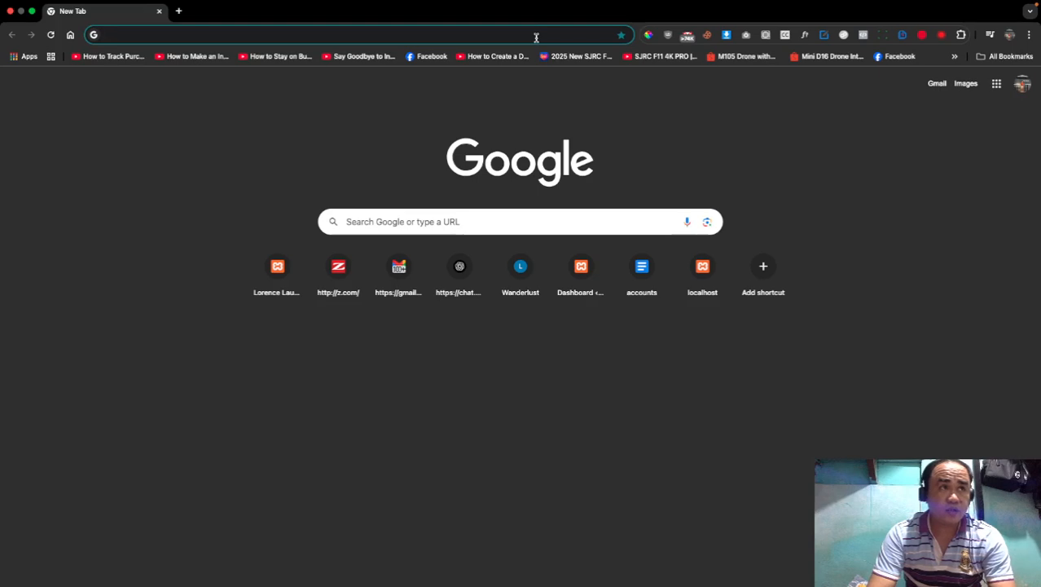
{"action": "type", "text": "s"}
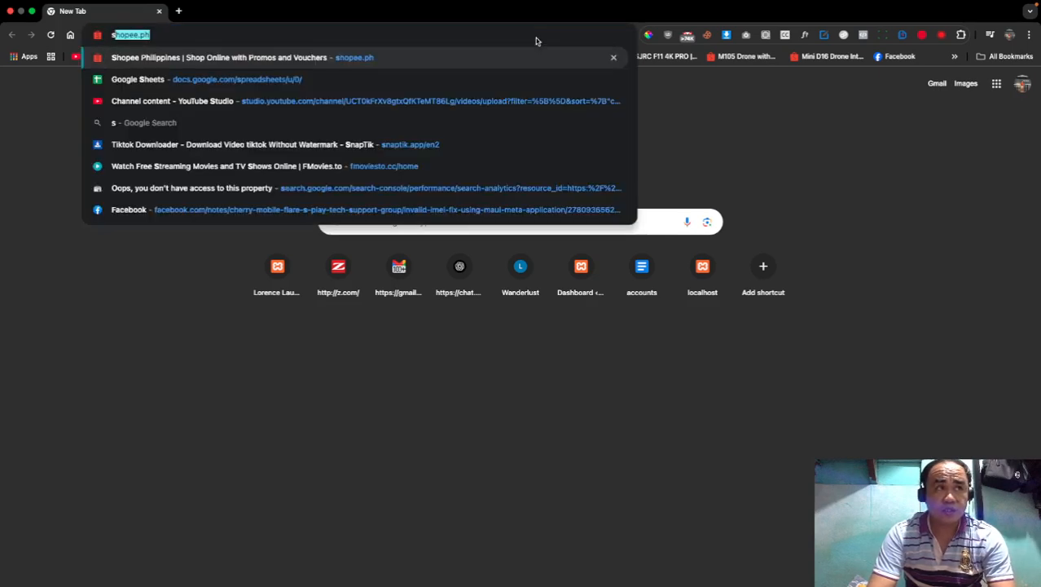
{"action": "type", "text": "heets.new"}
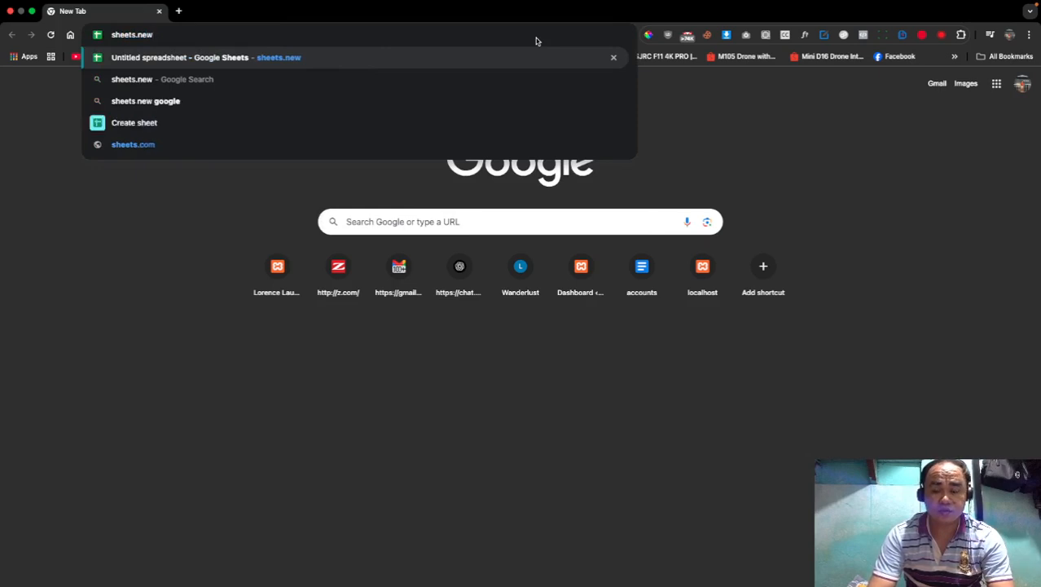
{"action": "key", "text": "Return"}
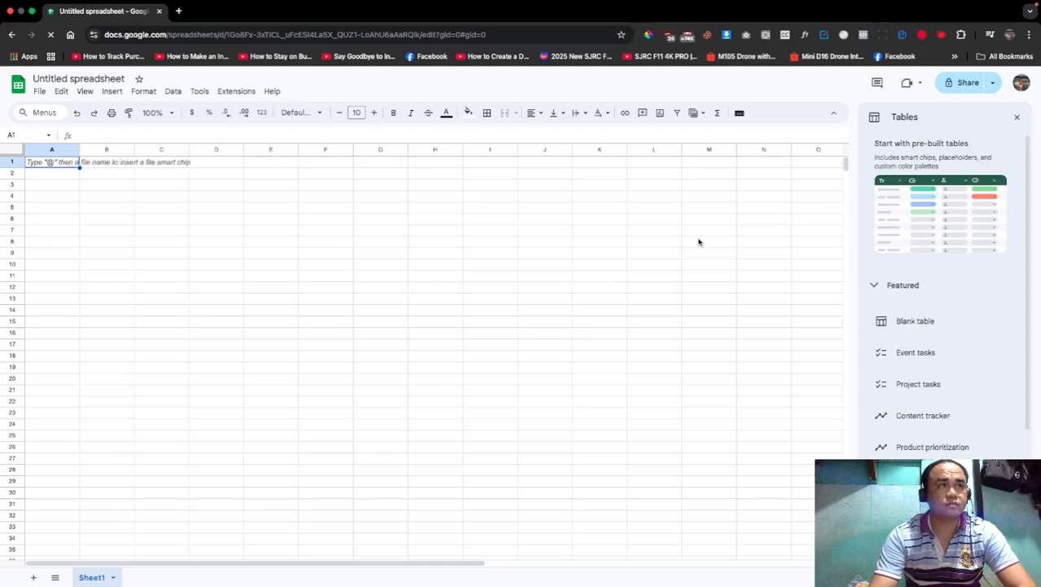
{"action": "left_click", "coordinate": [1019, 118]}
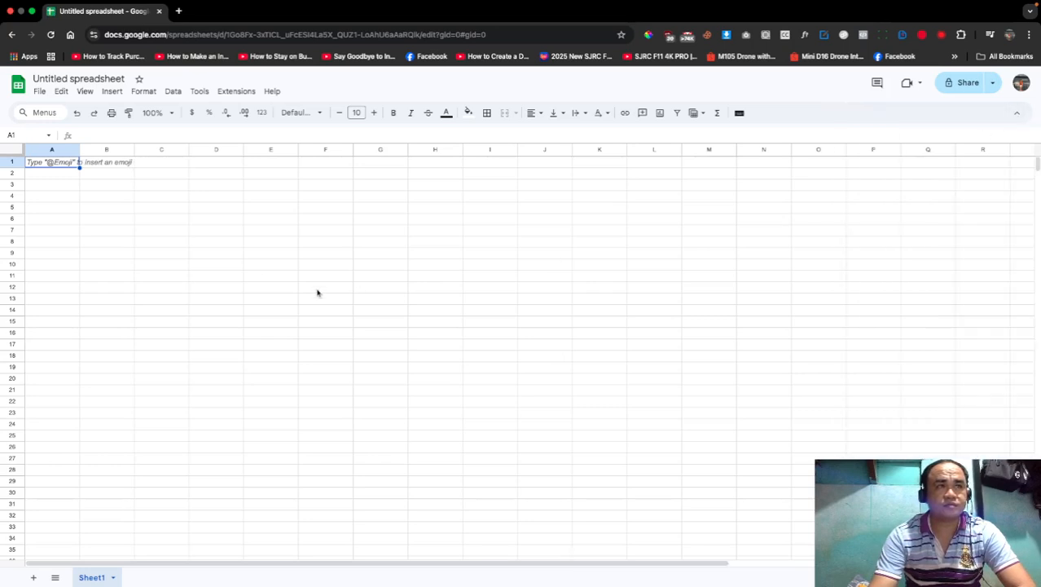
Step: Rename the spreadsheet as "Employee Leave Tracker by" followed by the brand's website domain
{"action": "left_click", "coordinate": [73, 79]}
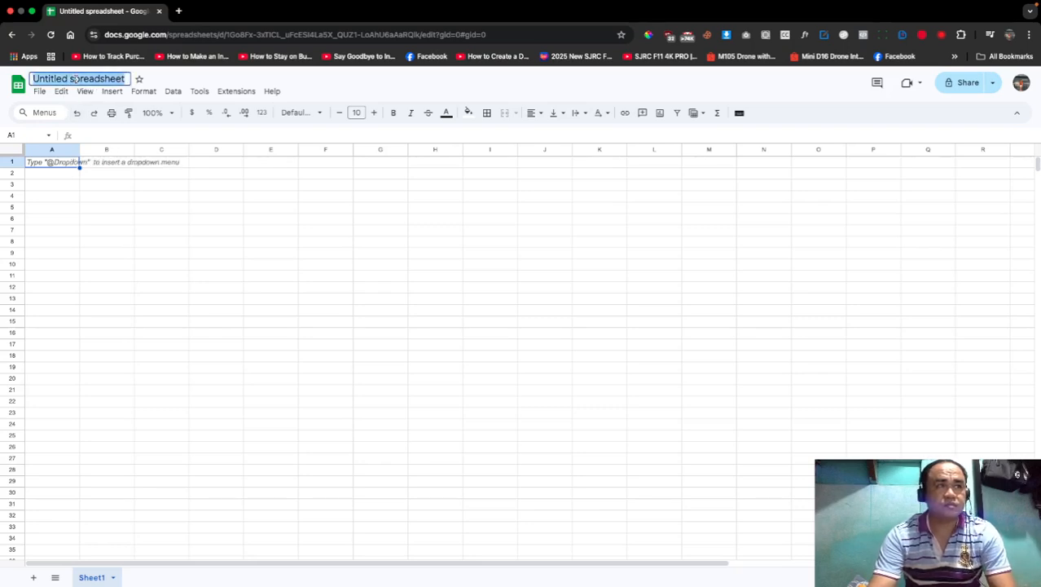
{"action": "type", "text": "Empl"}
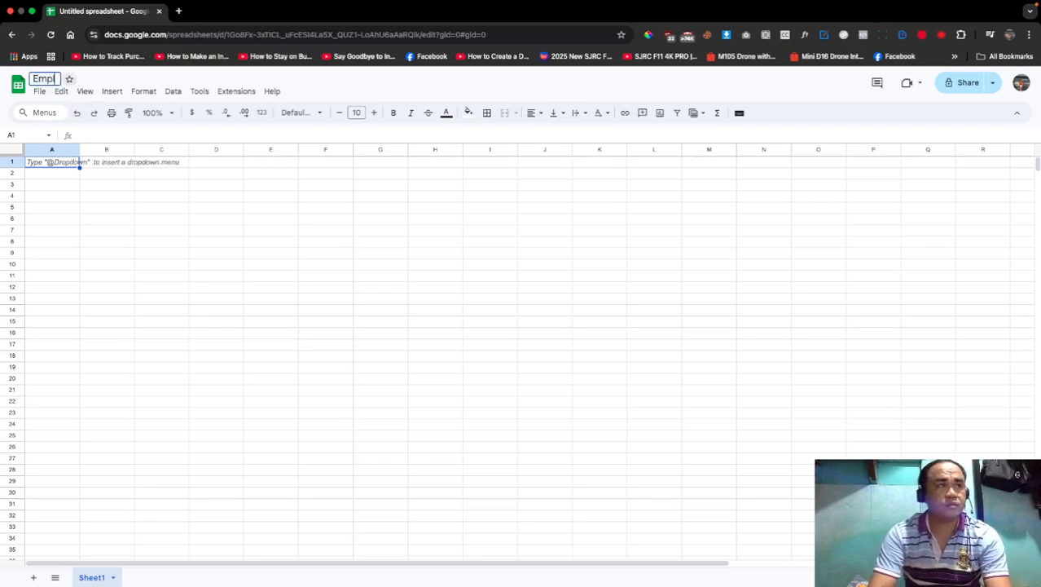
{"action": "type", "text": "oyee Leave"}
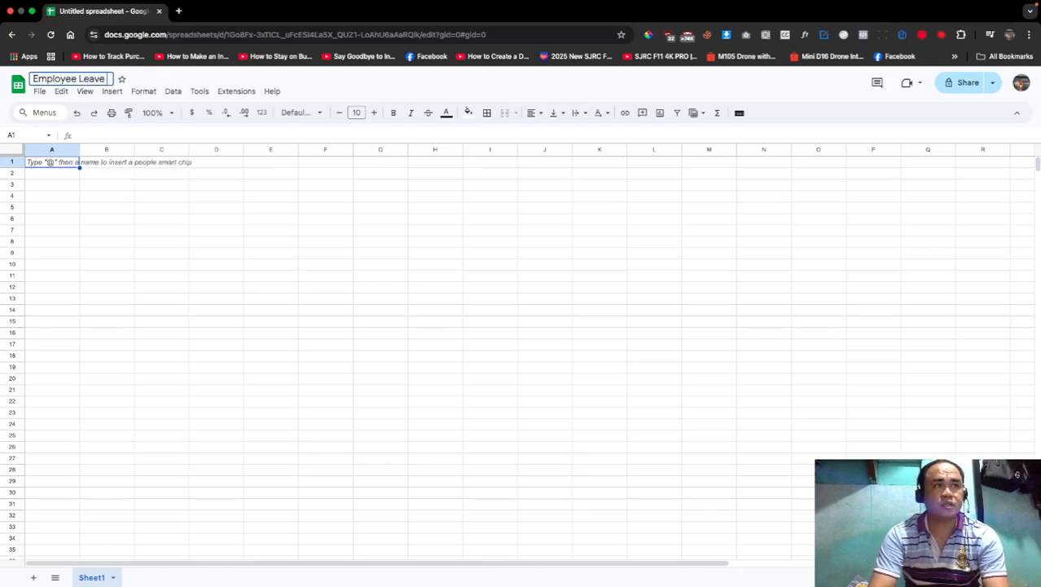
{"action": "type", "text": " Tracker by lorence"}
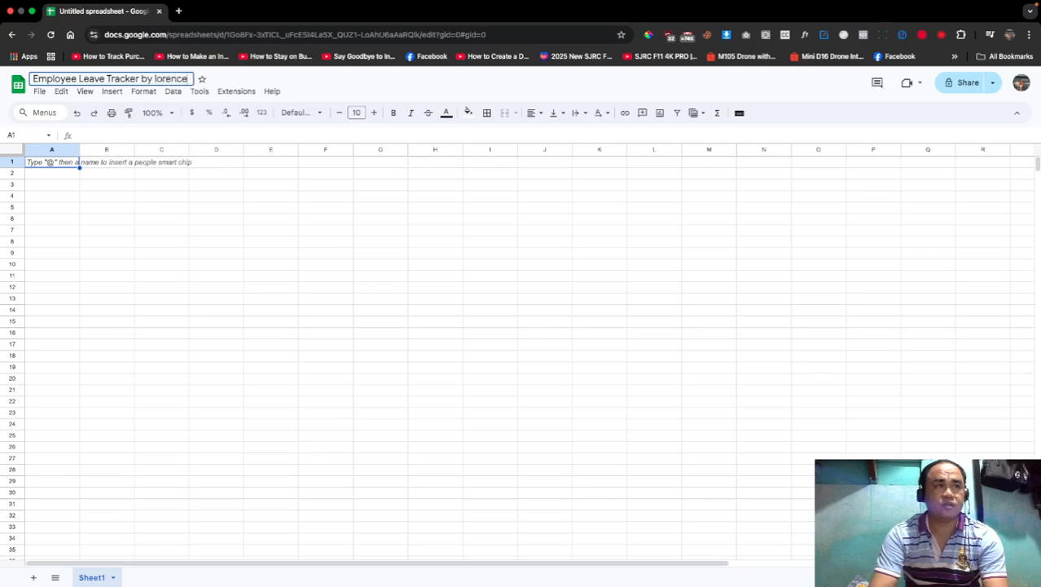
{"action": "type", "text": "laudeniodigital"}
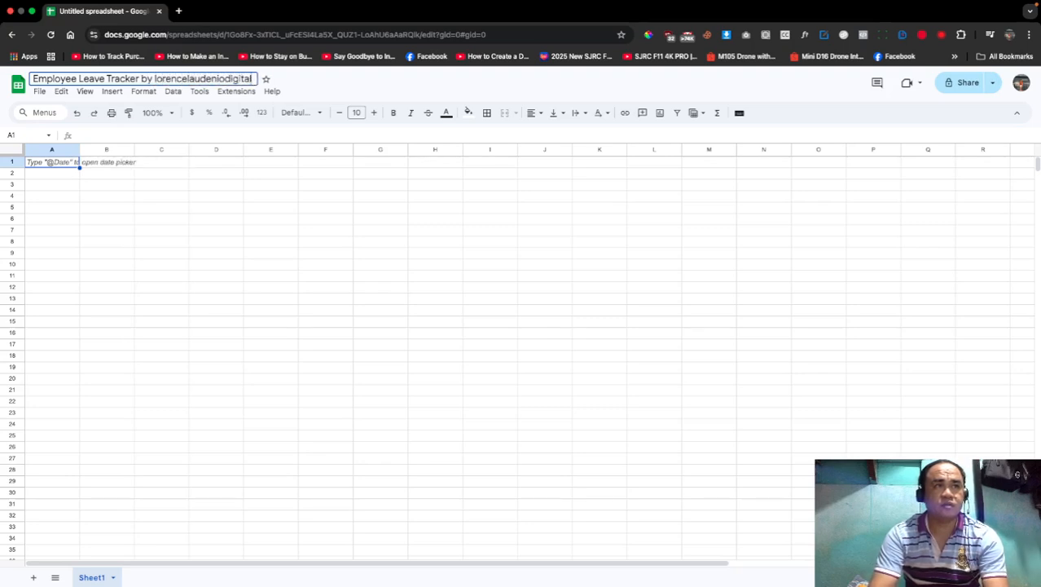
{"action": "type", "text": ".com"}
{"action": "key", "text": "Return"}
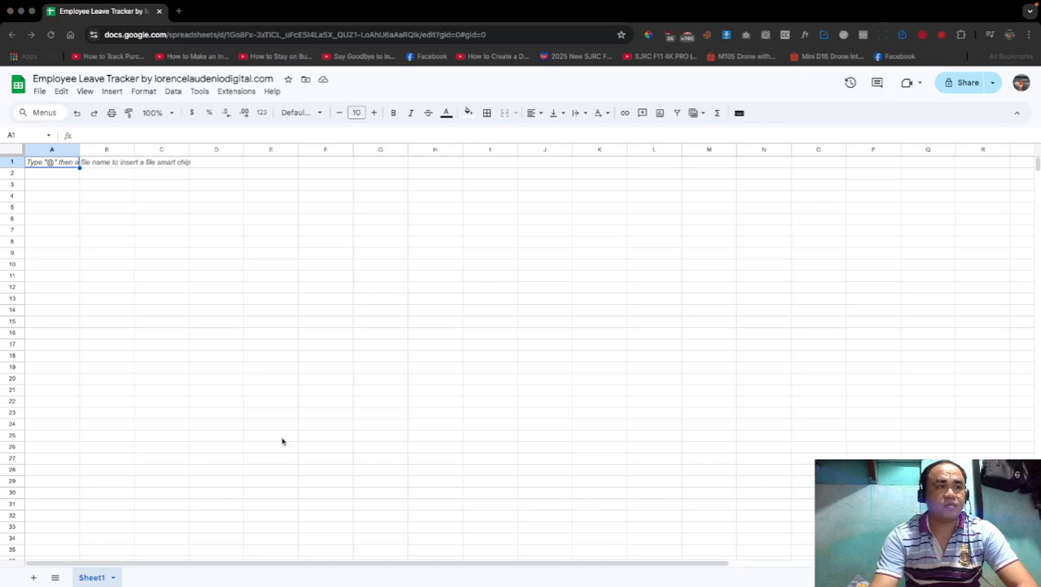
Step: Rename the Sheet1 tab as Leave
{"action": "double_click", "coordinate": [99, 578]}
{"action": "type", "text": "L"}
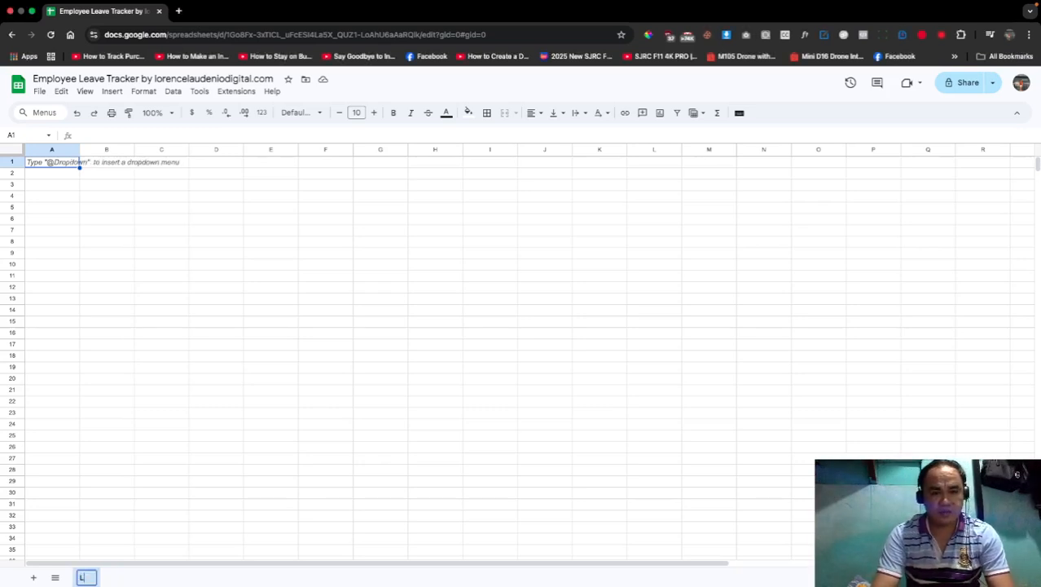
{"action": "type", "text": "eav"}
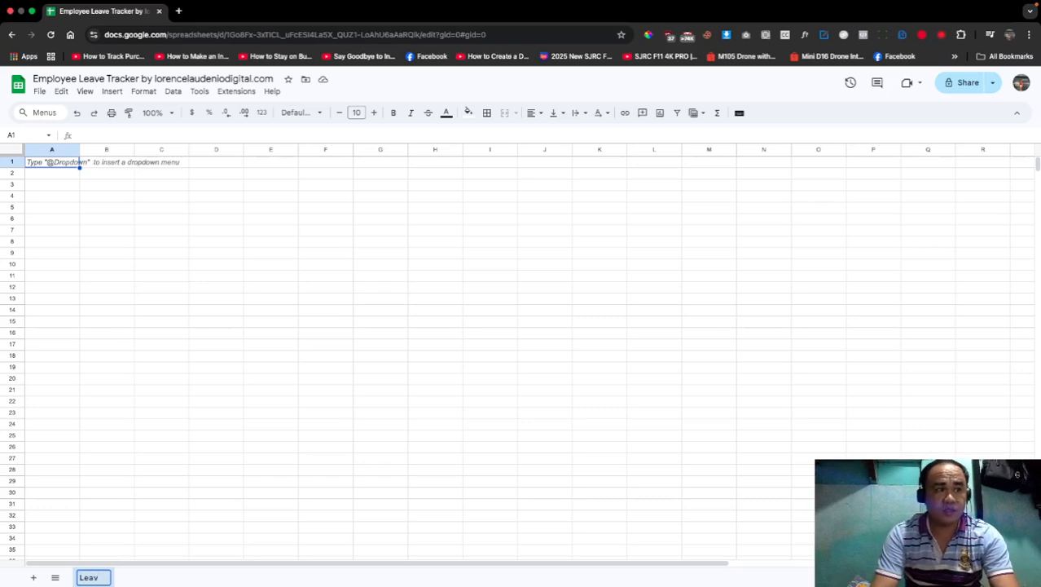
{"action": "type", "text": "e"}
{"action": "key", "text": "Return"}
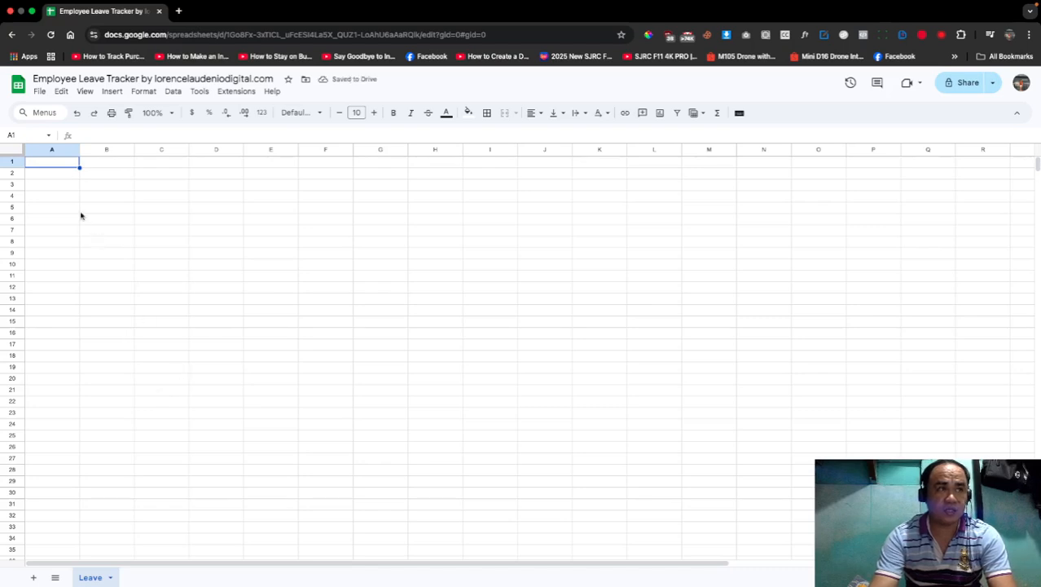
Step: Narrow all columns of the sheet evenly to about a quarter of their width and insert 26 columns to the left
{"action": "left_click", "coordinate": [14, 154]}
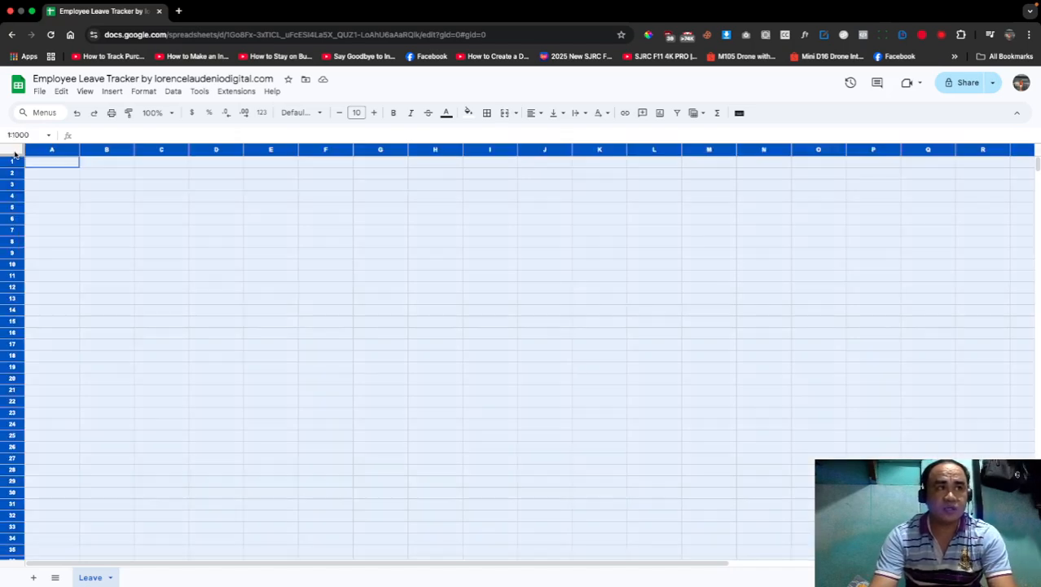
{"action": "left_click_drag", "start_coordinate": [78, 151], "coordinate": [38, 148]}
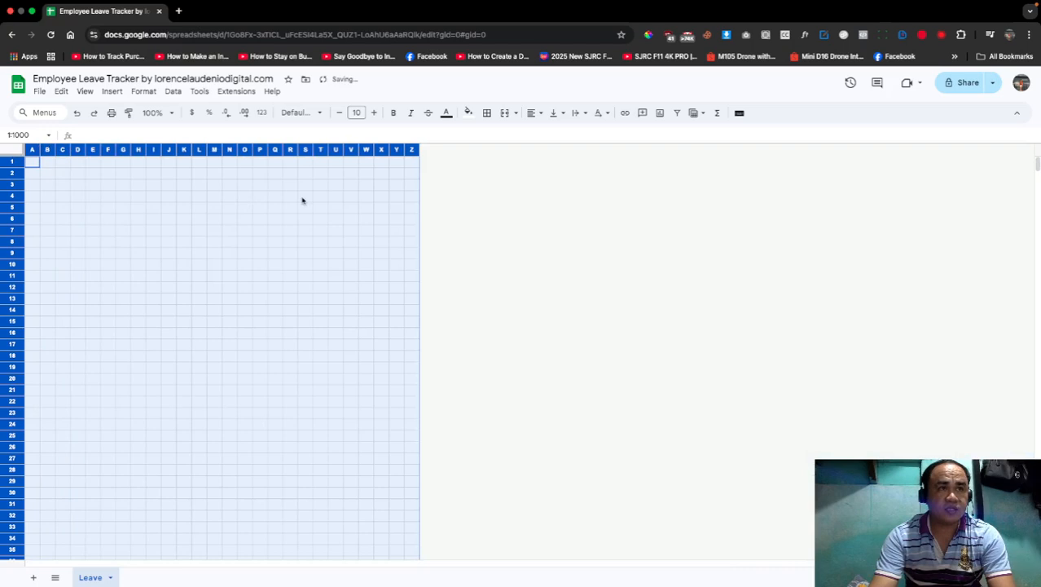
{"action": "right_click", "coordinate": [413, 151]}
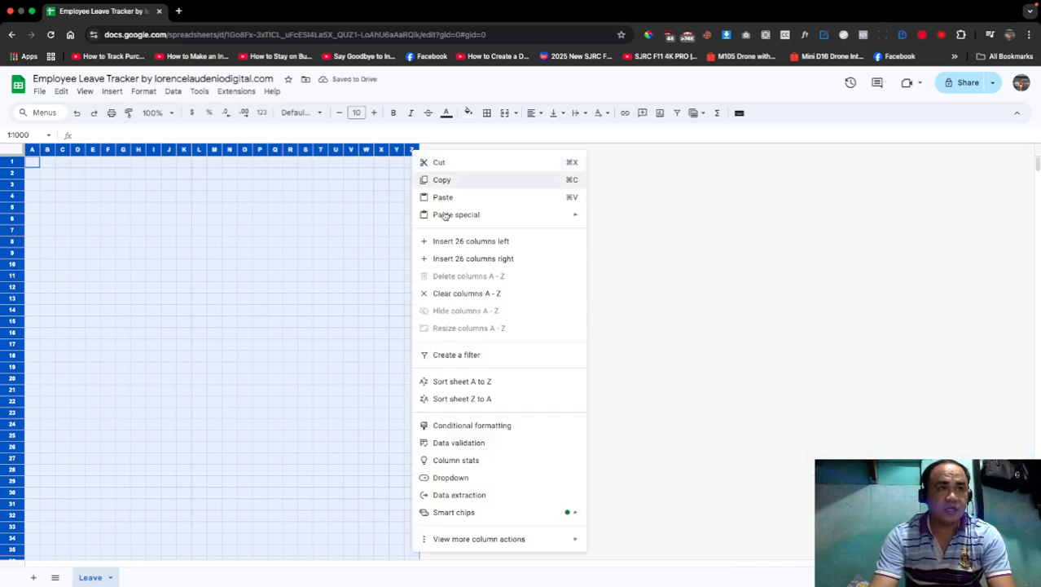
{"action": "left_click", "coordinate": [454, 242]}
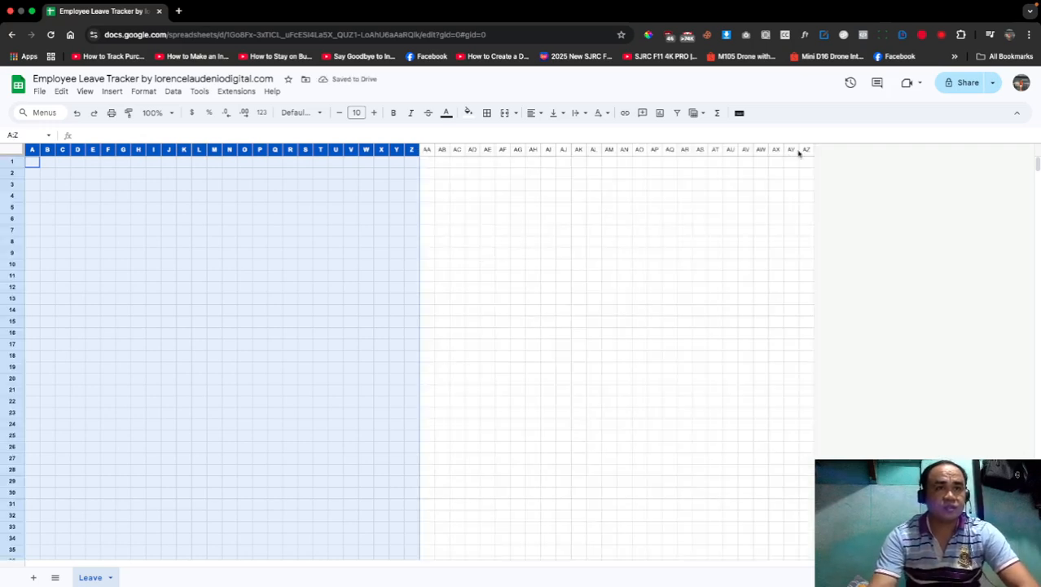
{"action": "left_click", "coordinate": [504, 243]}
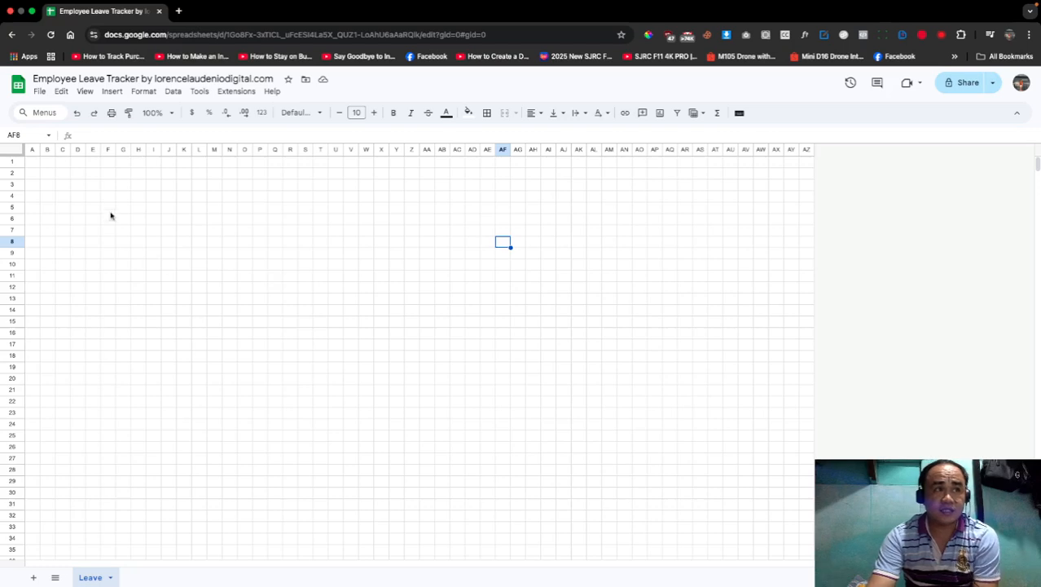
Step: Merge cells B2:G4 and center the merged cell's content horizontally and vertically
{"action": "left_click", "coordinate": [47, 173]}
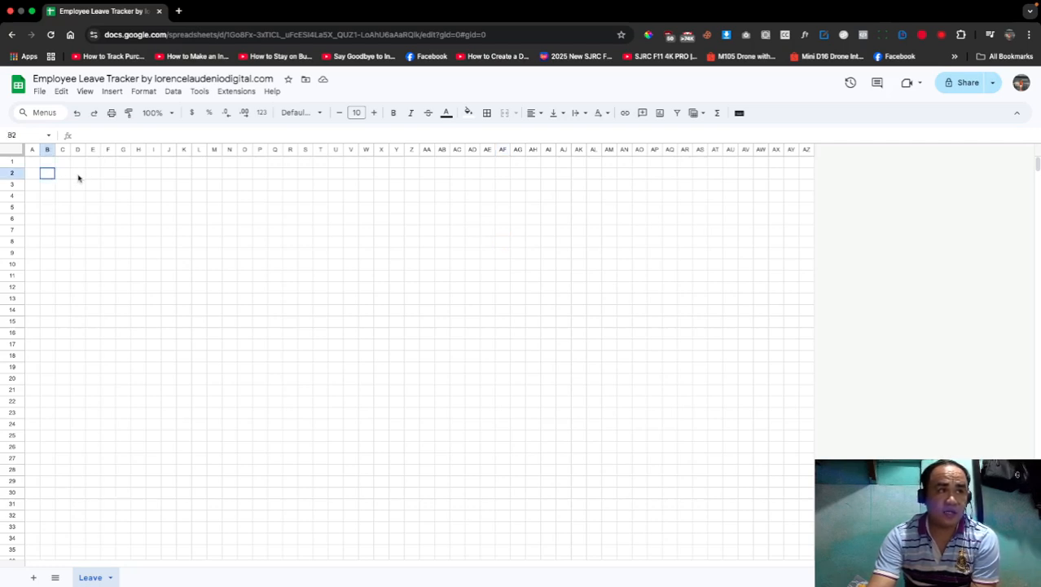
{"action": "left_click_drag", "start_coordinate": [114, 193], "coordinate": [124, 200]}
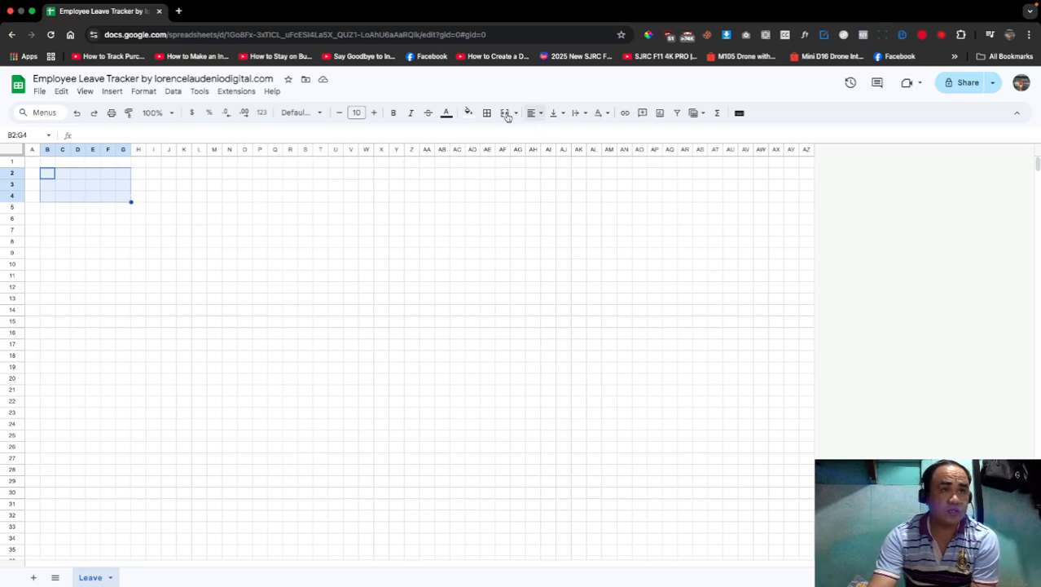
{"action": "left_click", "coordinate": [506, 114]}
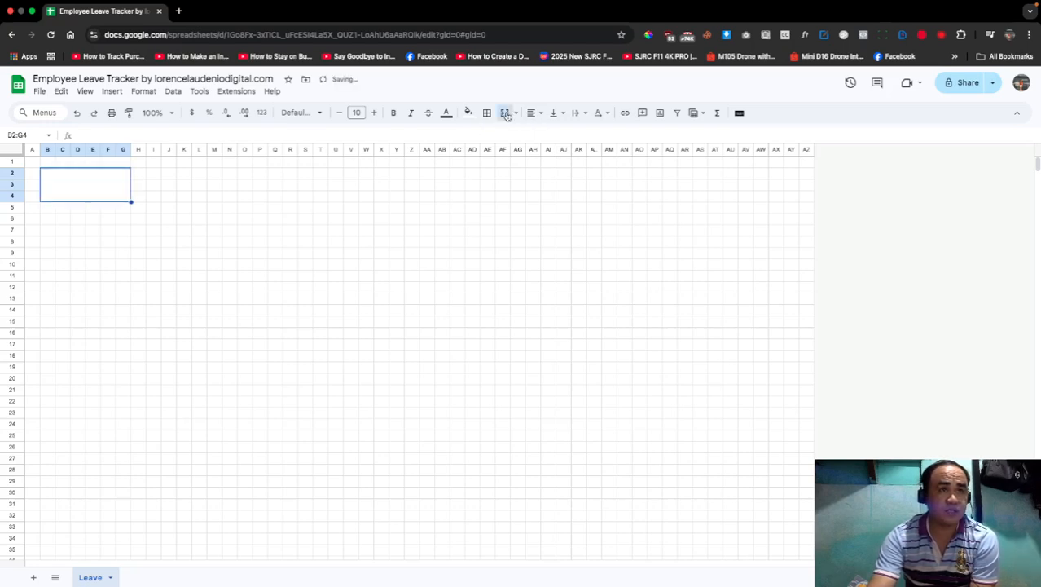
{"action": "left_click", "coordinate": [531, 112]}
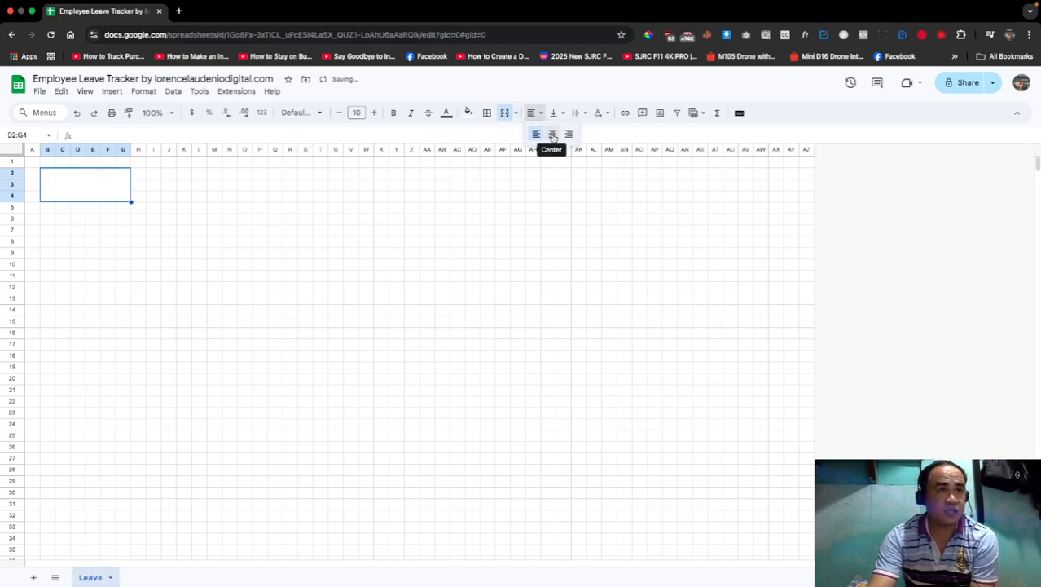
{"action": "left_click", "coordinate": [552, 137]}
{"action": "left_click", "coordinate": [558, 114]}
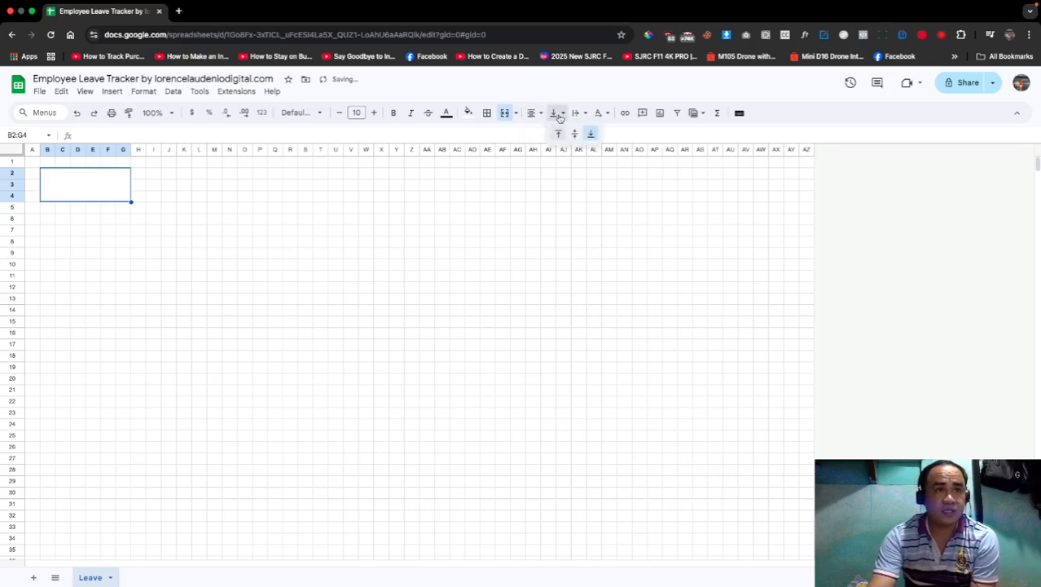
{"action": "left_click", "coordinate": [576, 133]}
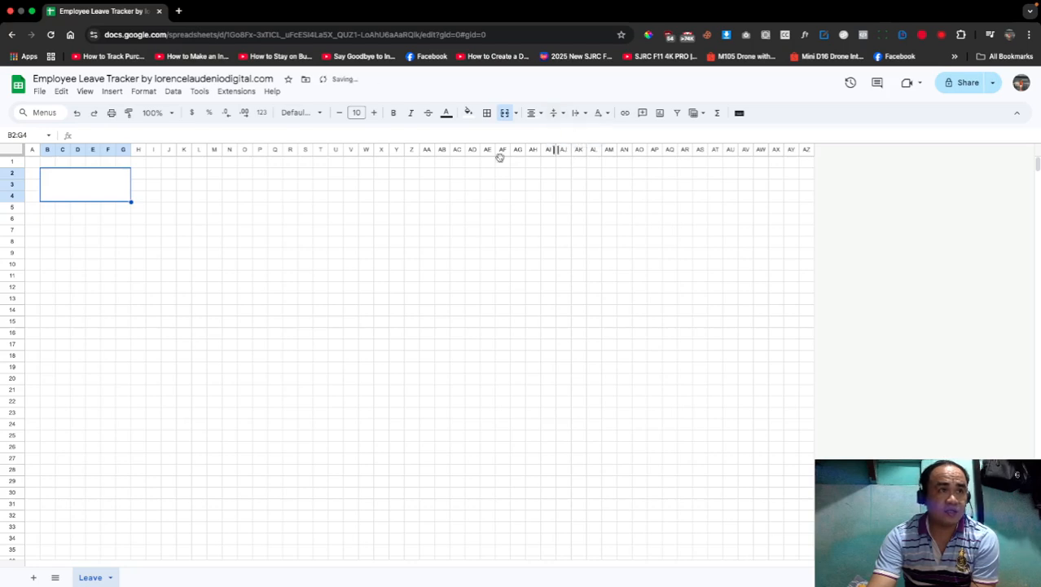
Step: Insert the image logo.png from the Desktop folder inside the merged cell B2:G4
{"action": "left_click", "coordinate": [112, 92]}
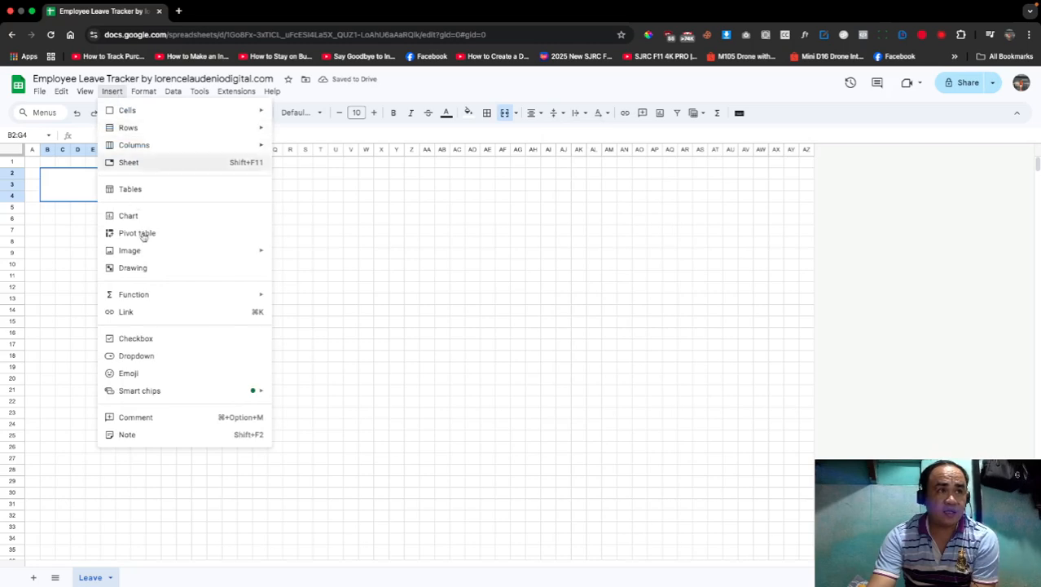
{"action": "mouse_move", "coordinate": [205, 250]}
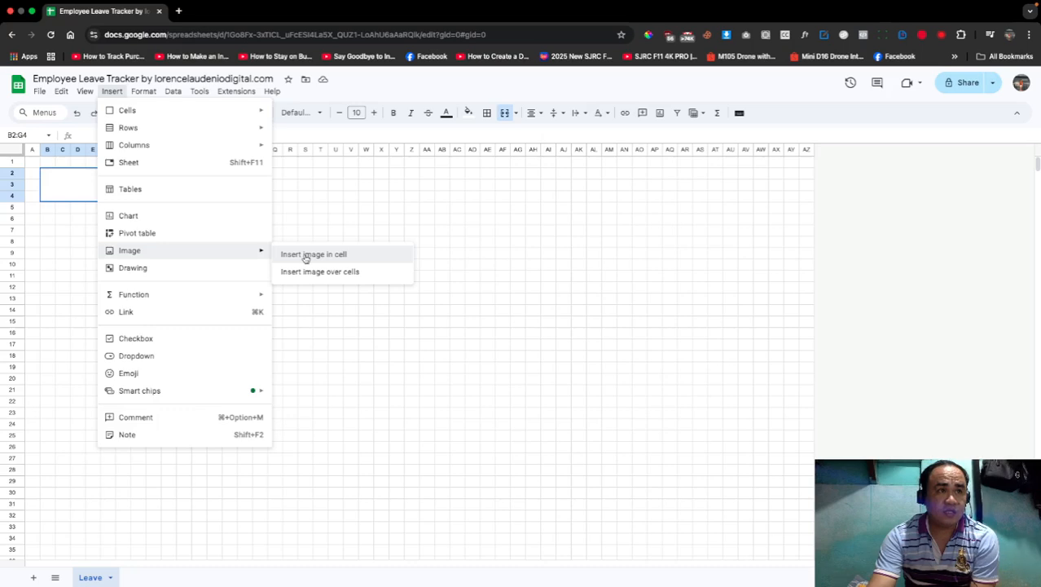
{"action": "left_click", "coordinate": [338, 253]}
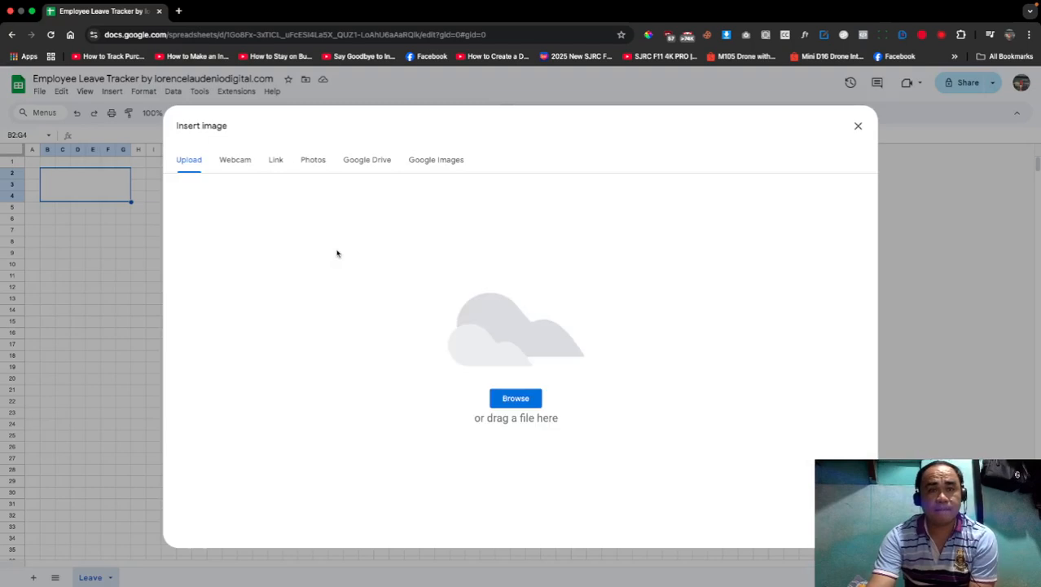
{"action": "left_click", "coordinate": [519, 400]}
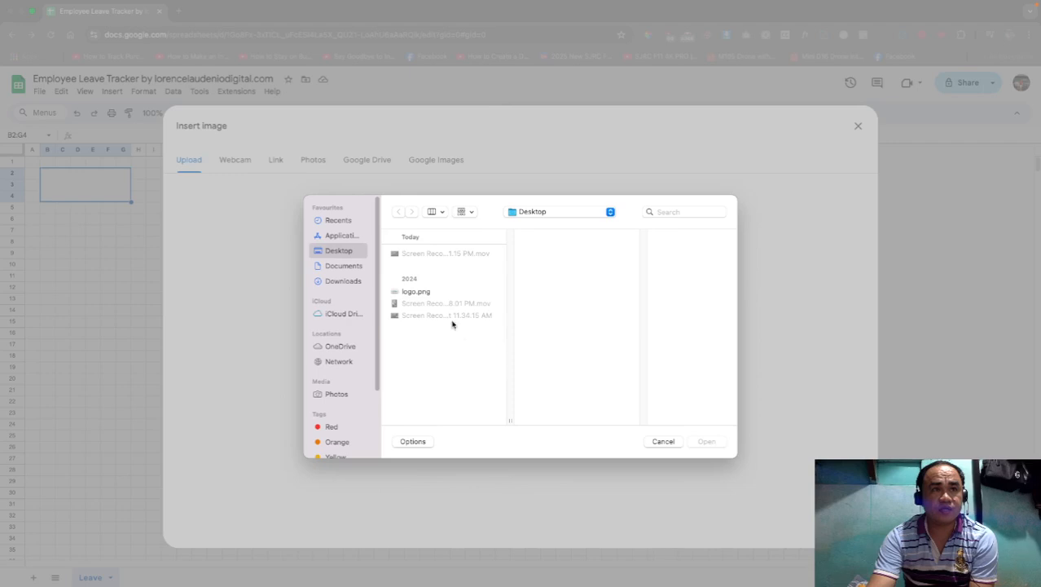
{"action": "left_click", "coordinate": [413, 293]}
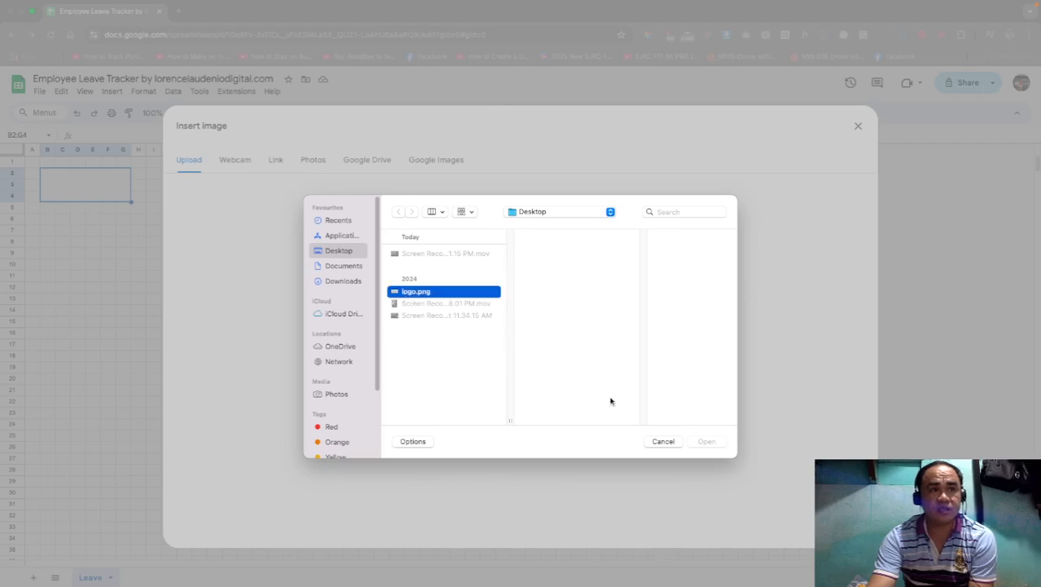
{"action": "left_click", "coordinate": [705, 441]}
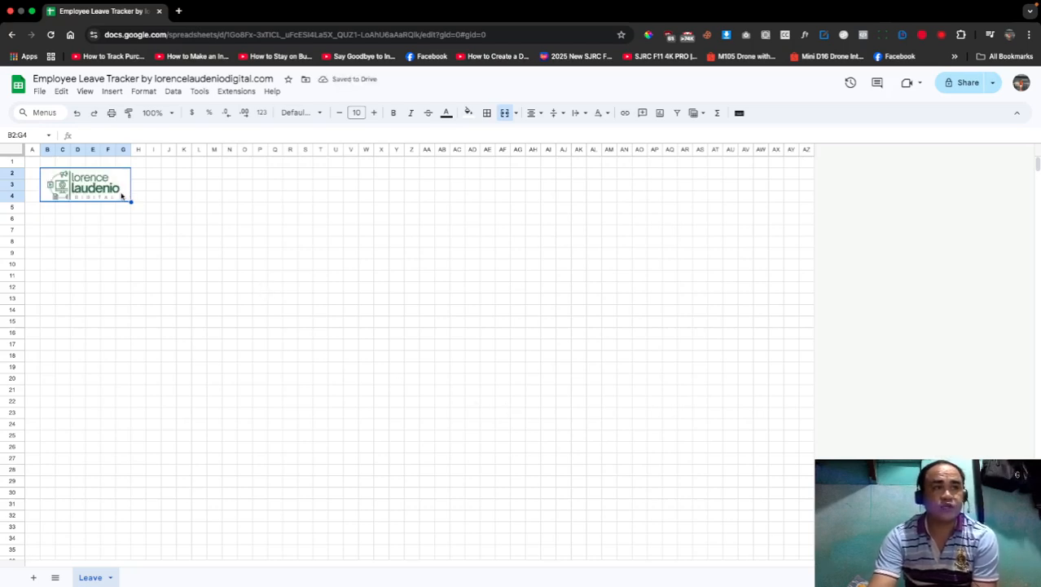
Step: Merge cells B6:AY7 into a title bar and center its content horizontally and vertically
{"action": "left_click", "coordinate": [49, 222]}
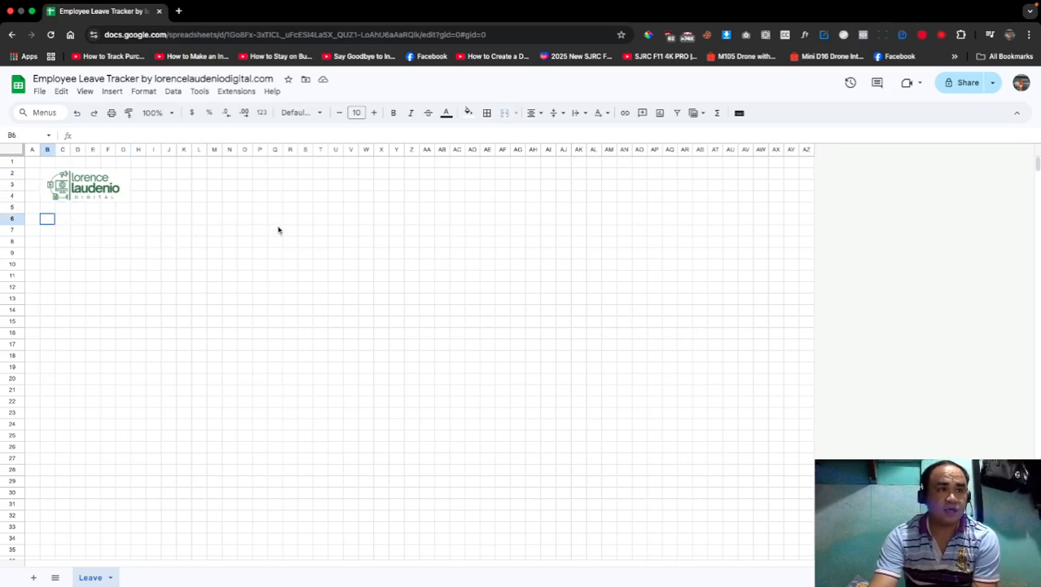
{"action": "left_click_drag", "start_coordinate": [421, 231], "coordinate": [791, 236]}
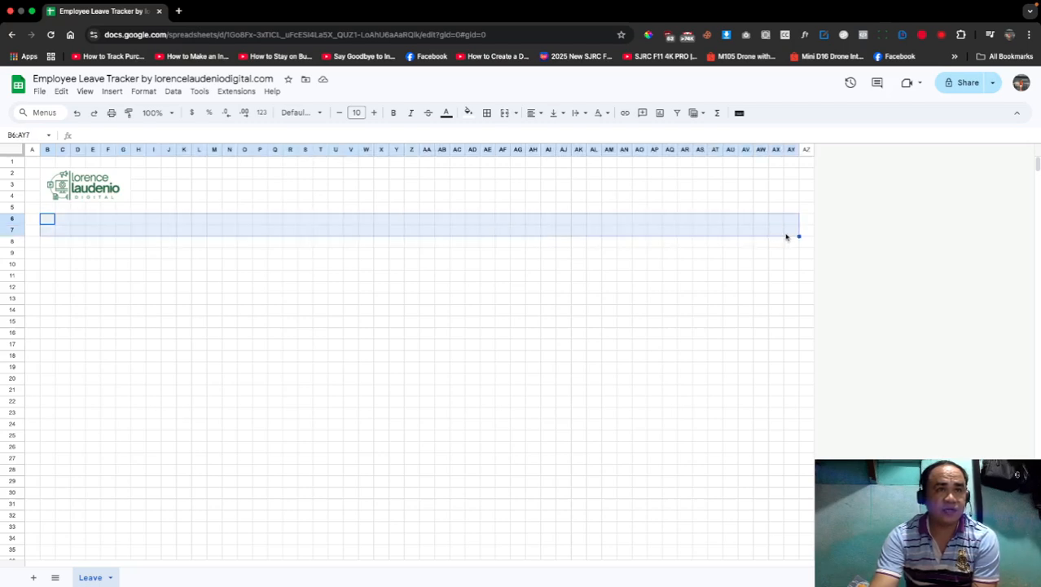
{"action": "left_click", "coordinate": [505, 114]}
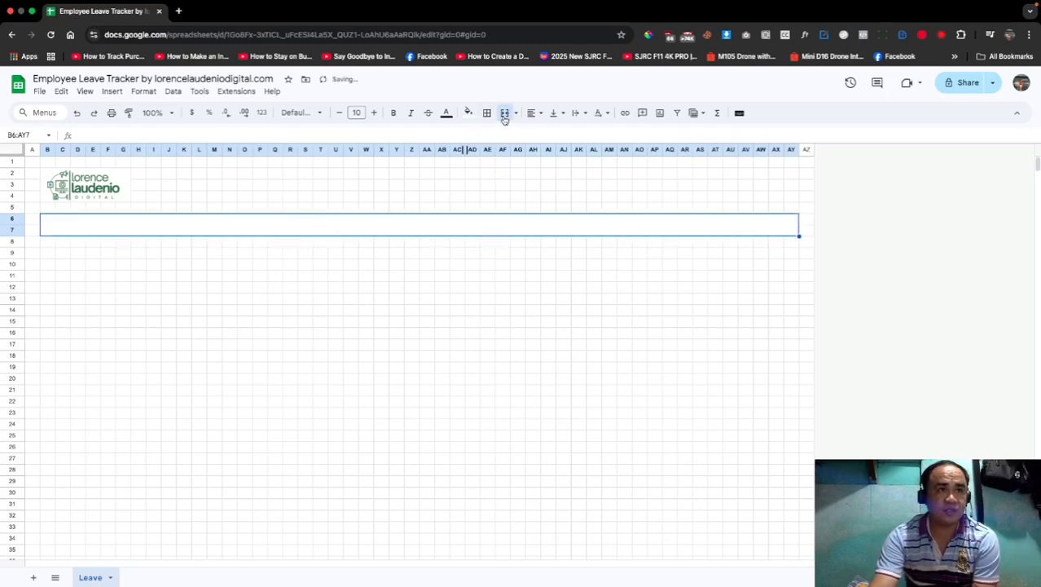
{"action": "left_click", "coordinate": [533, 114]}
{"action": "left_click", "coordinate": [553, 133]}
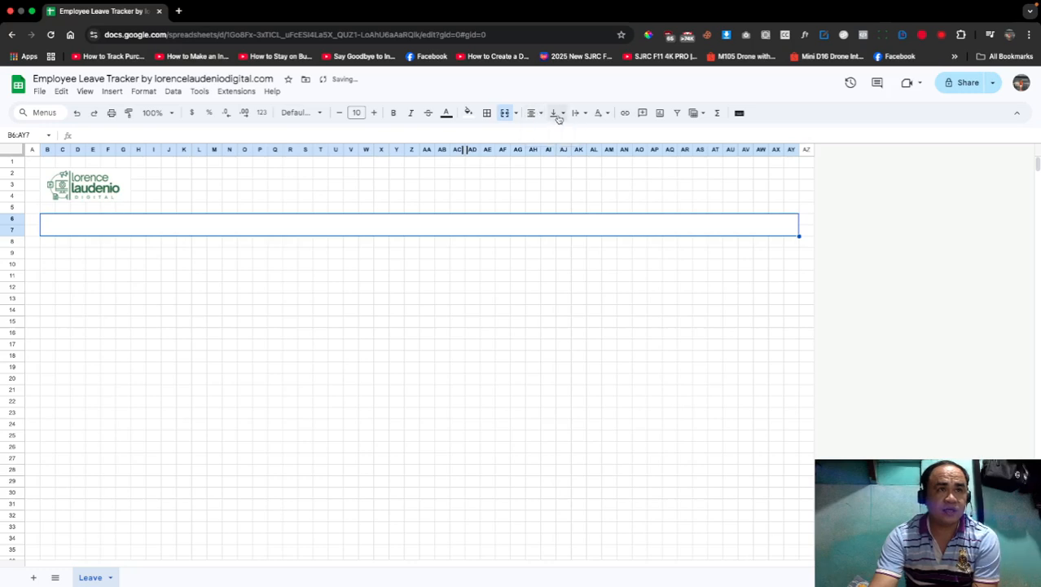
{"action": "left_click", "coordinate": [554, 113]}
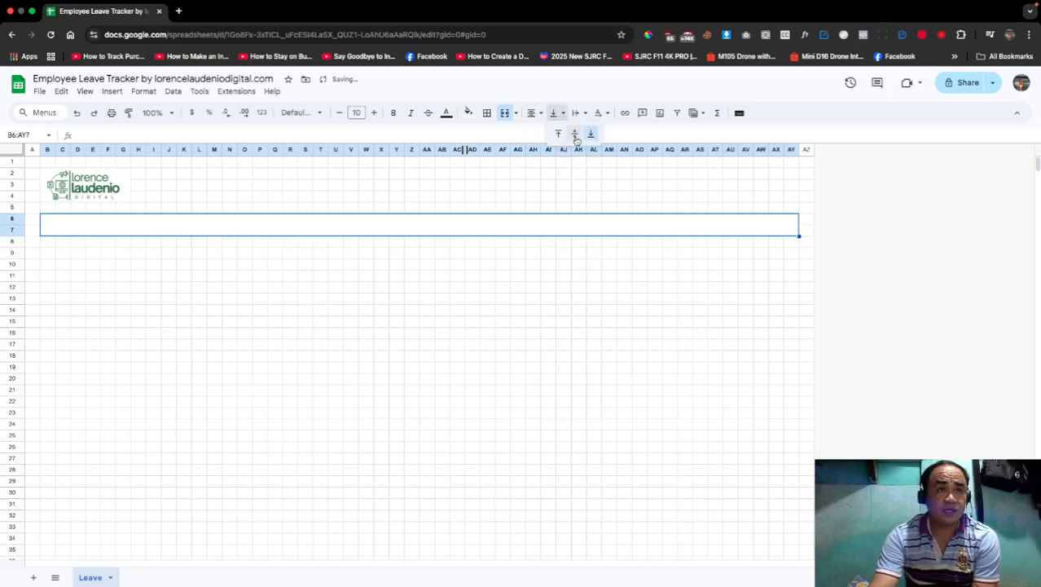
{"action": "left_click", "coordinate": [574, 135]}
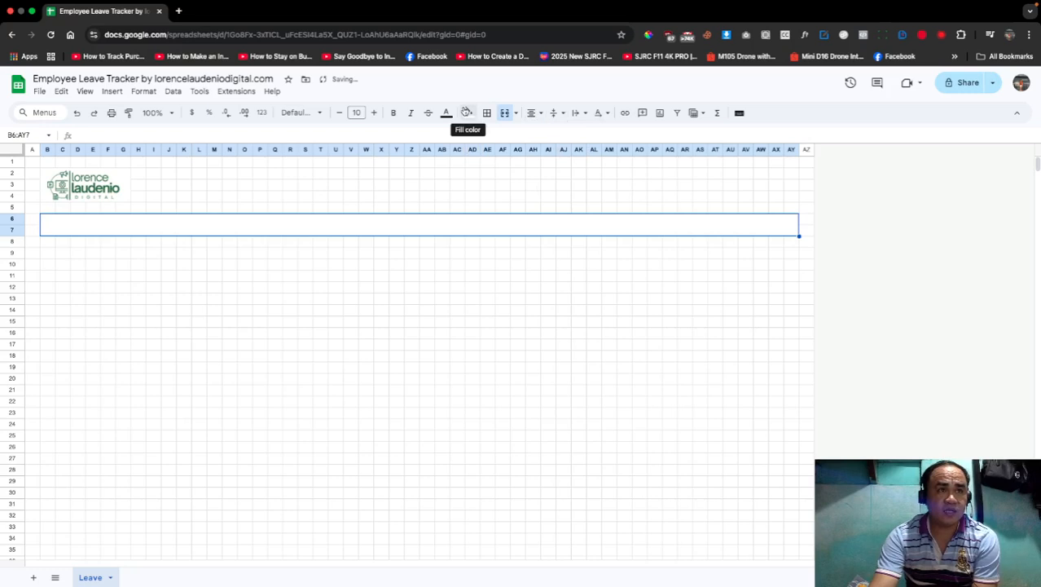
Step: Fill the merged cell B6:AY7 with light orange and enter the title Employee Leave in it
{"action": "left_click", "coordinate": [467, 112]}
{"action": "left_click", "coordinate": [509, 179]}
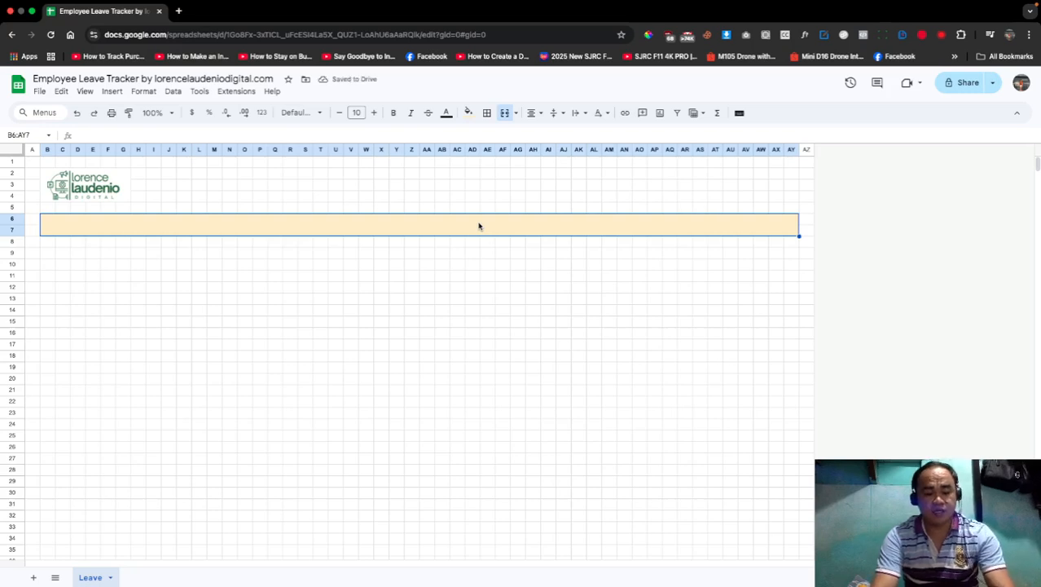
{"action": "type", "text": "Emplo"}
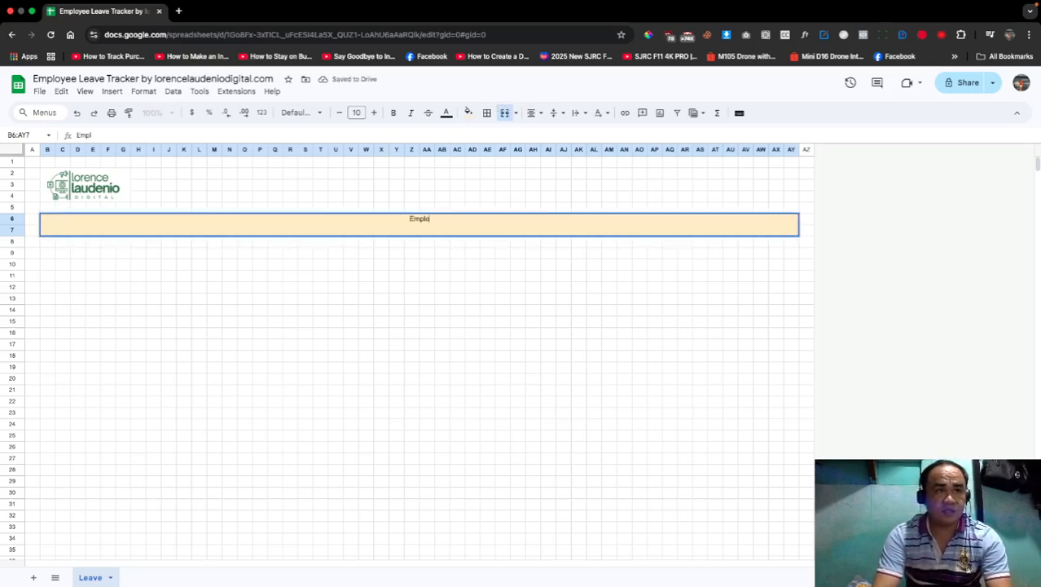
{"action": "type", "text": "yee Leave"}
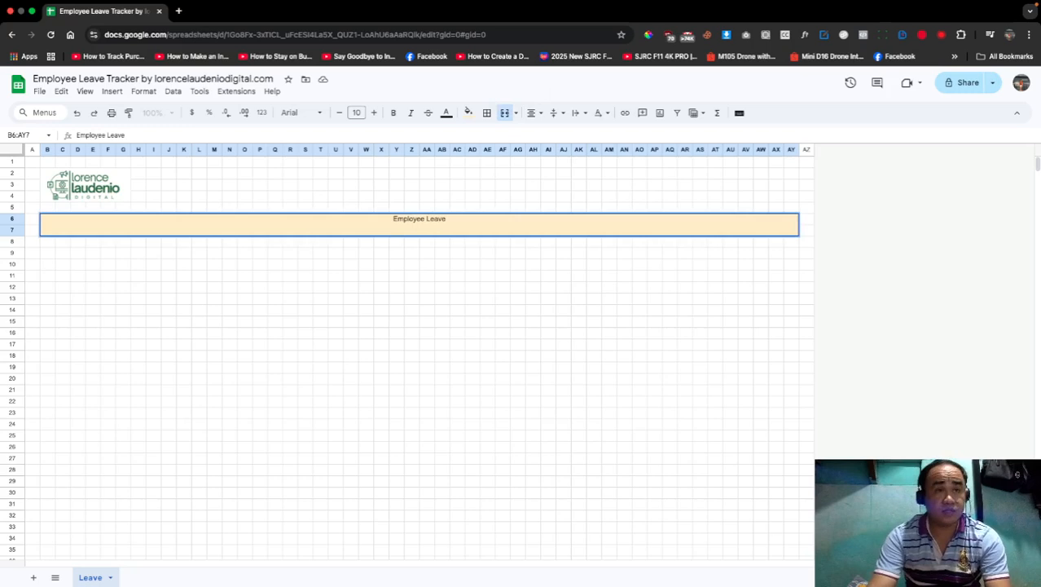
{"action": "left_click", "coordinate": [457, 264]}
Step: Apply outer borders to the Employee Leave title cell and set its font size to 12
{"action": "left_click", "coordinate": [475, 234]}
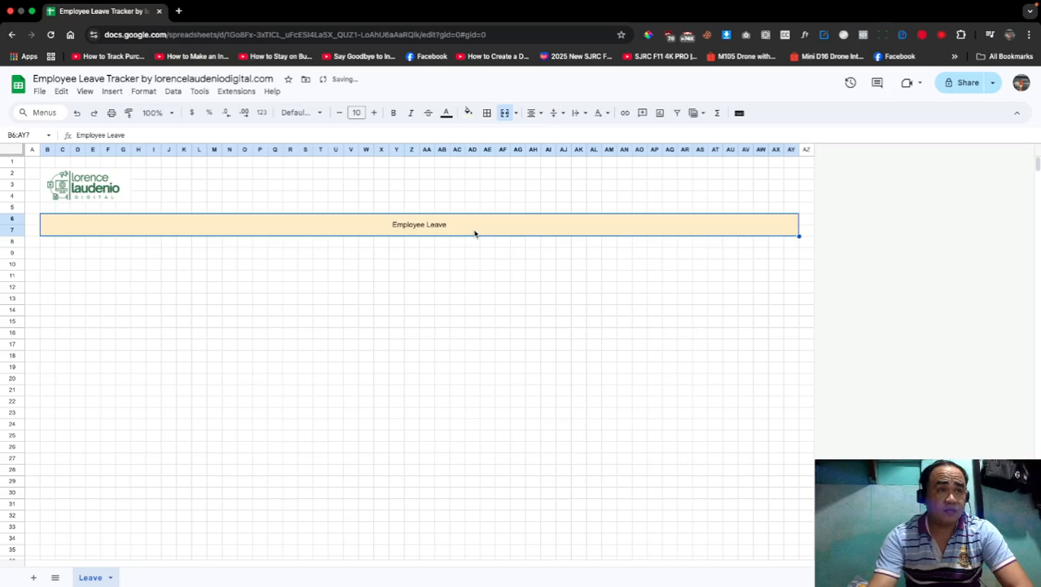
{"action": "left_click", "coordinate": [486, 112]}
{"action": "left_click", "coordinate": [566, 137]}
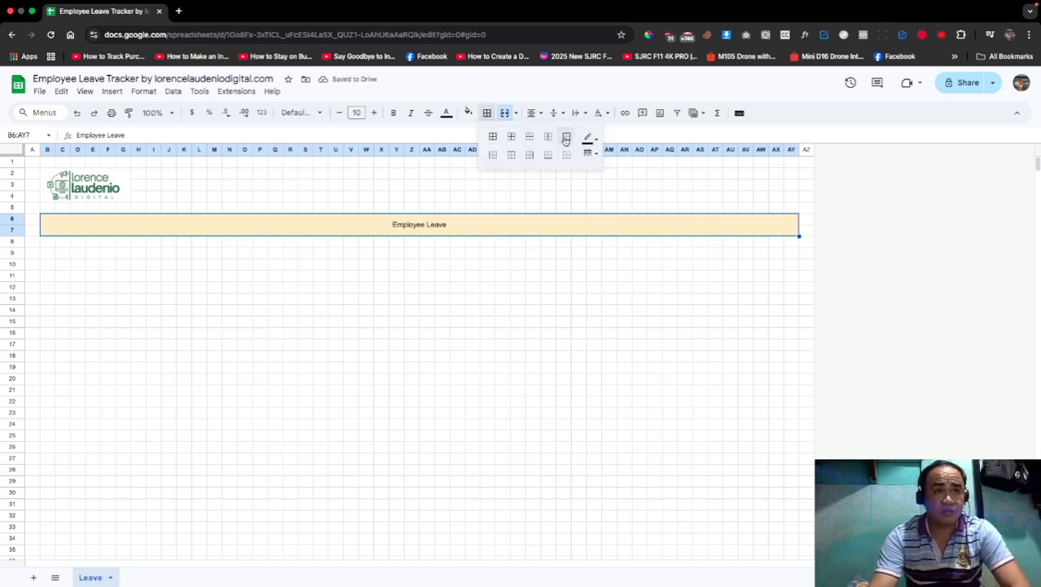
{"action": "left_click", "coordinate": [373, 114]}
{"action": "left_click", "coordinate": [373, 113]}
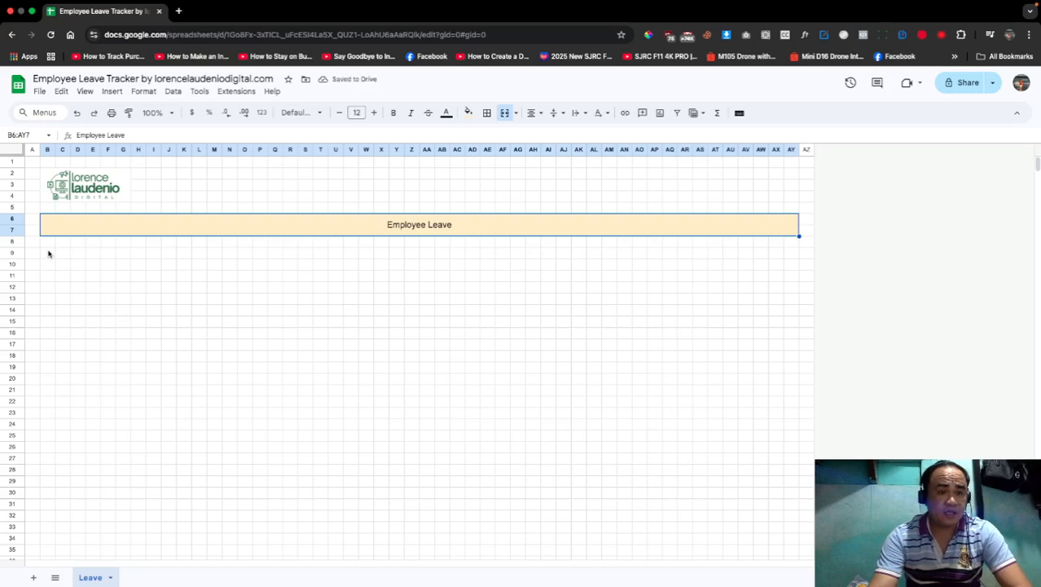
Step: Merge cells B9:G9 and center the merged cell's content horizontally and vertically
{"action": "left_click_drag", "start_coordinate": [48, 255], "coordinate": [133, 258]}
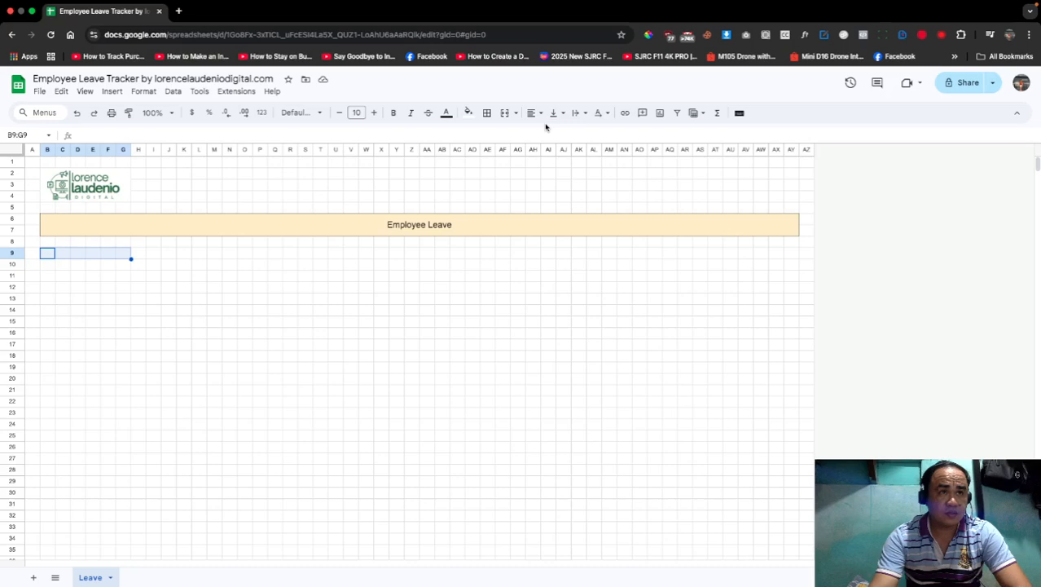
{"action": "left_click", "coordinate": [505, 114]}
{"action": "left_click", "coordinate": [534, 114]}
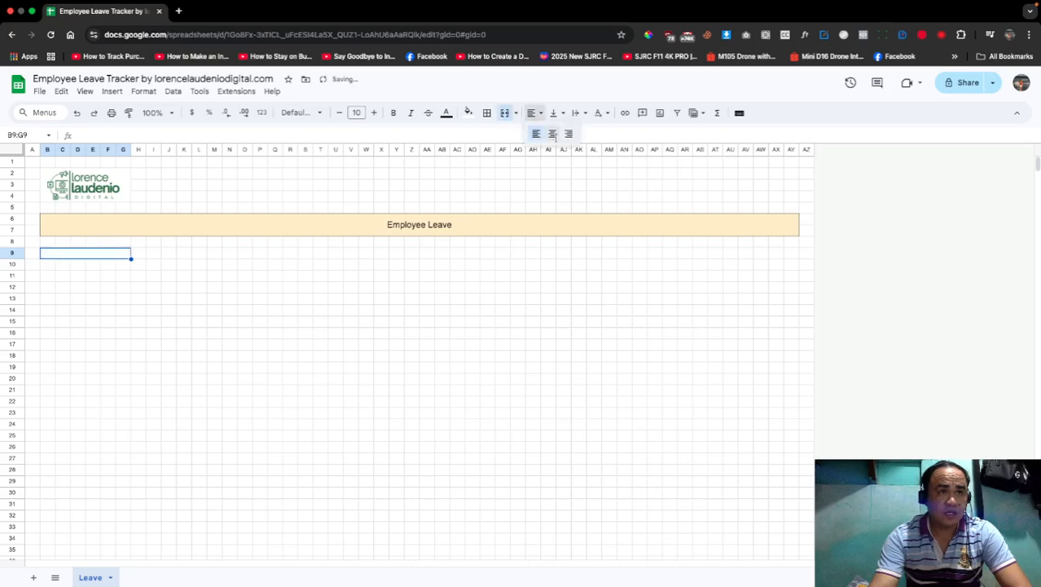
{"action": "left_click", "coordinate": [554, 136]}
{"action": "left_click", "coordinate": [554, 114]}
{"action": "left_click", "coordinate": [573, 133]}
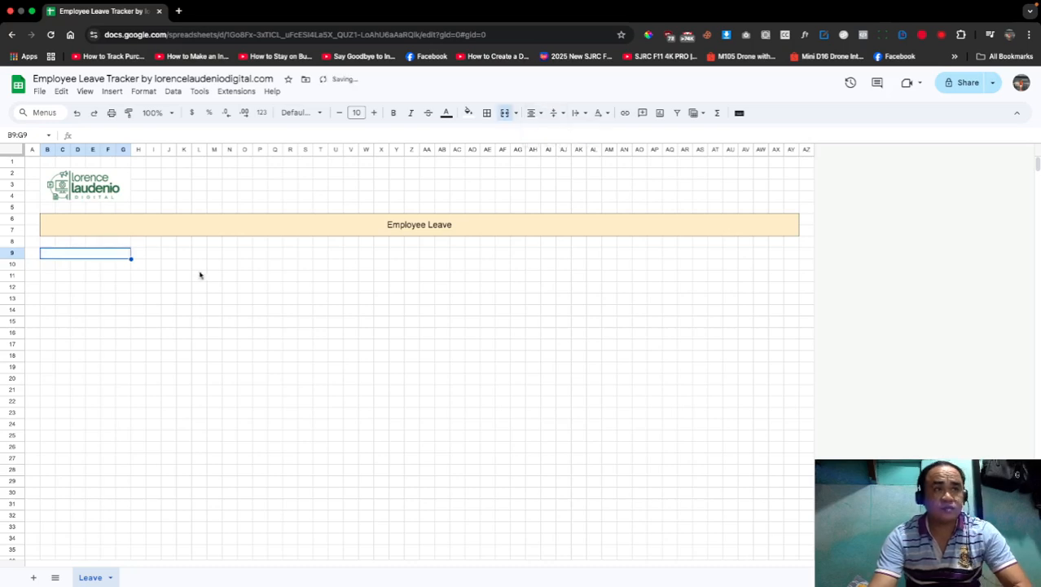
Step: Enter the heading Leave Type in the merged cell B9:G9
{"action": "type", "text": "Le"}
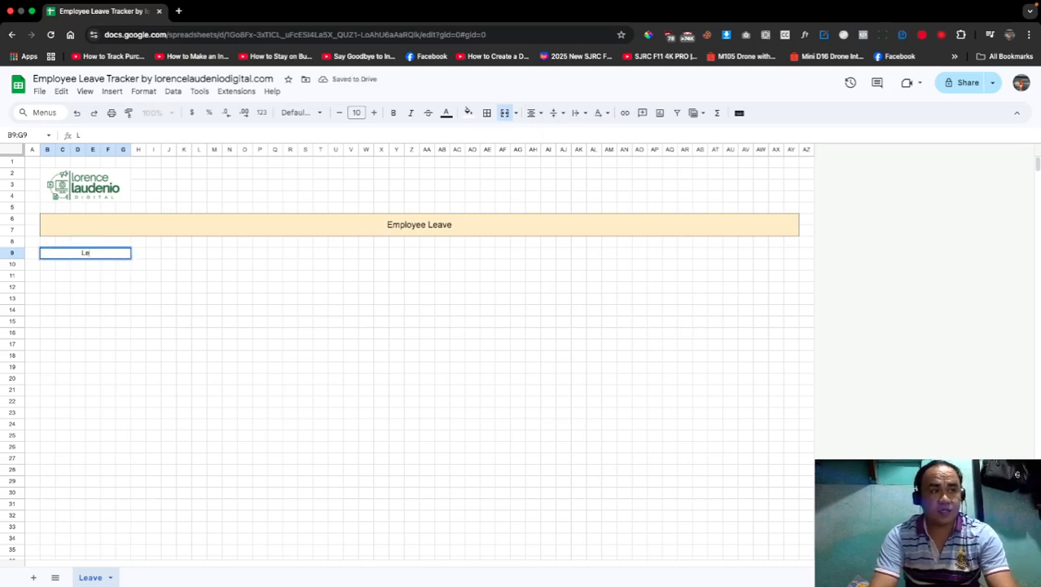
{"action": "type", "text": "ave Type"}
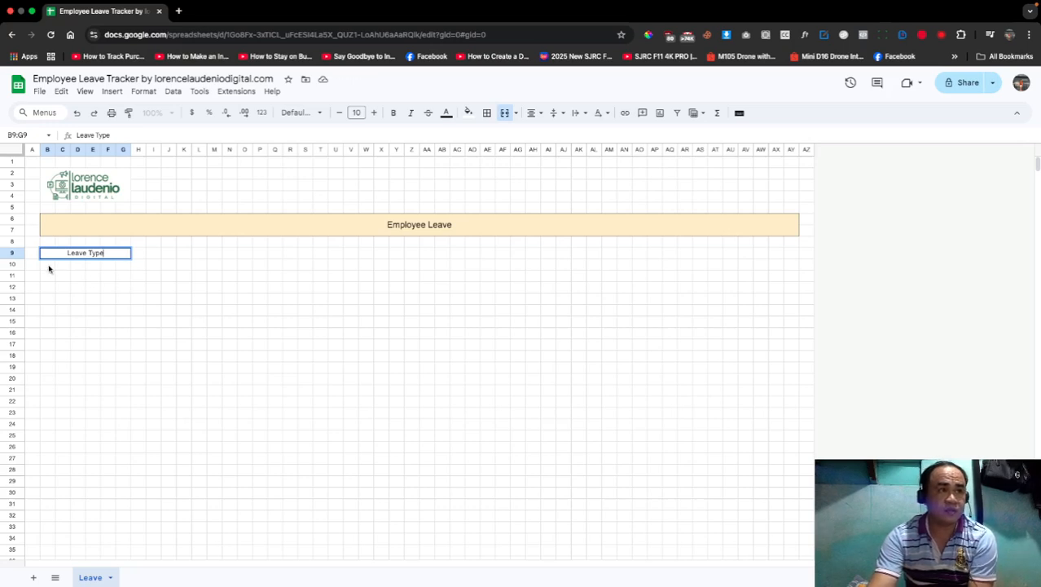
{"action": "key", "text": "Return"}
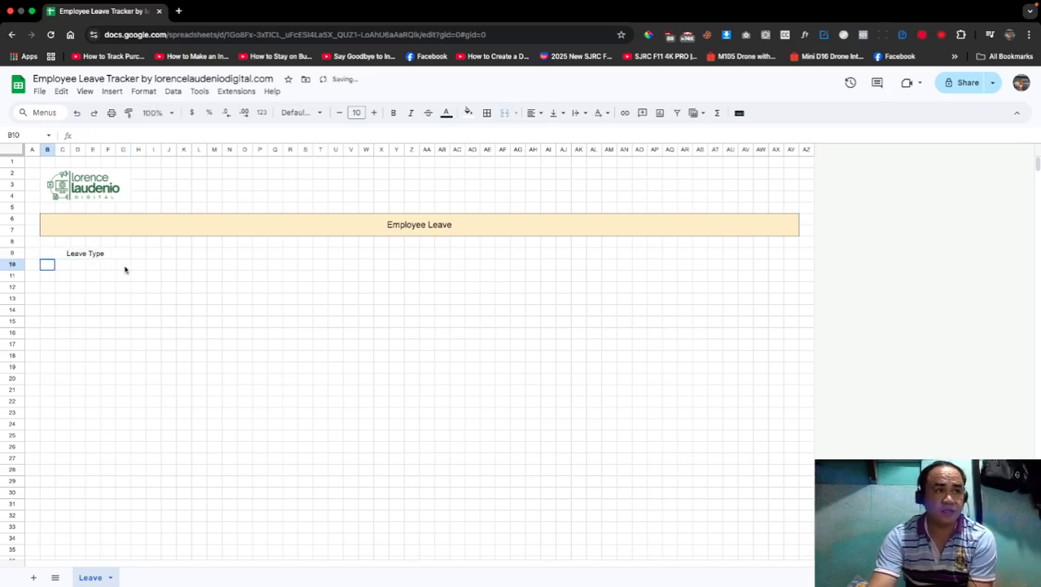
Step: Merge cells B10:G10 below the Leave Type heading and center the content horizontally and vertically
{"action": "key", "text": "shift+Right"}
{"action": "key", "text": "shift+Right"}
{"action": "key", "text": "shift+Right"}
{"action": "key", "text": "shift+Right"}
{"action": "key", "text": "shift+Right"}
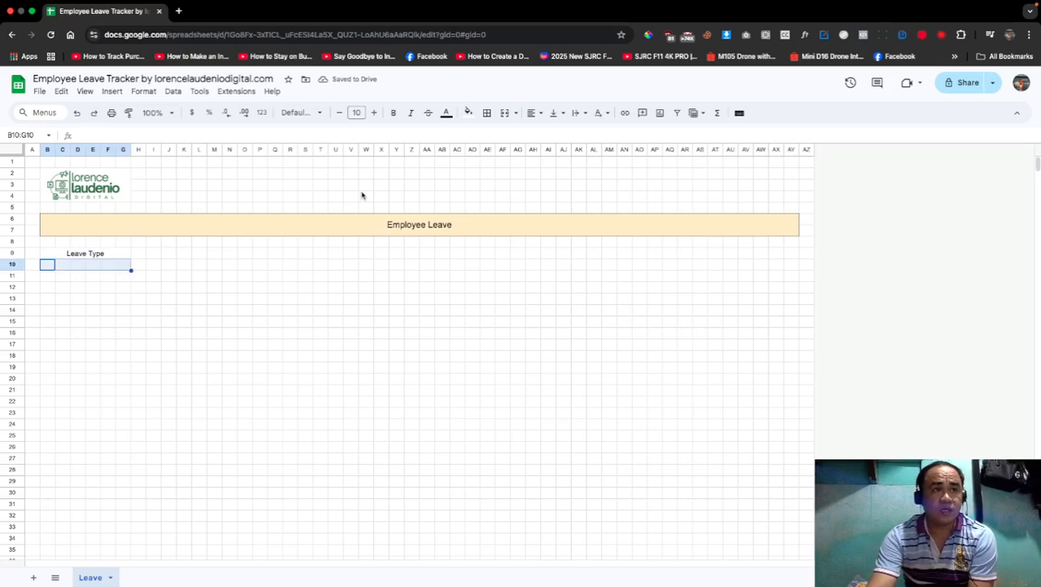
{"action": "left_click", "coordinate": [505, 116]}
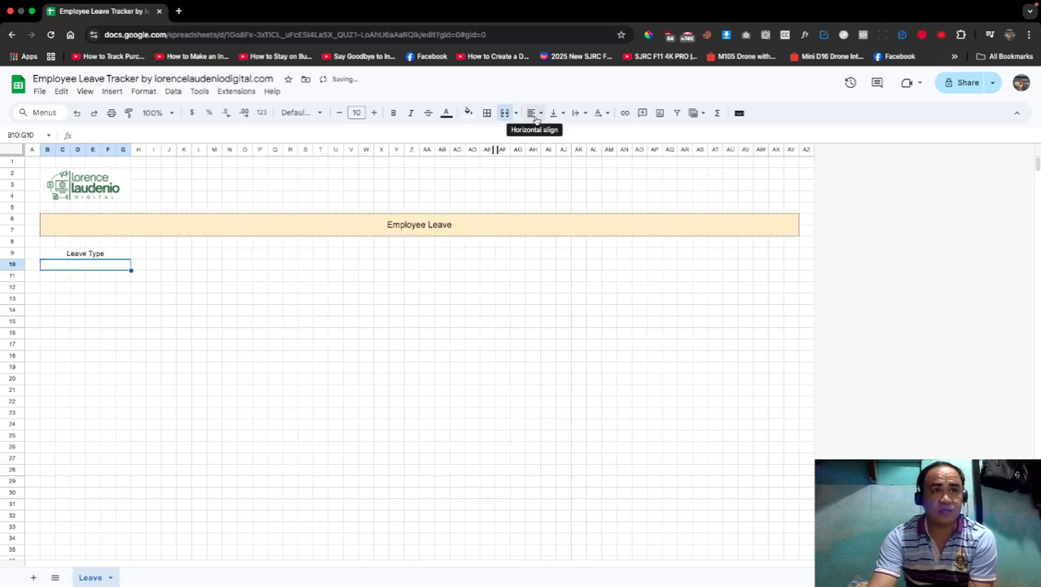
{"action": "left_click", "coordinate": [536, 120]}
{"action": "left_click", "coordinate": [552, 137]}
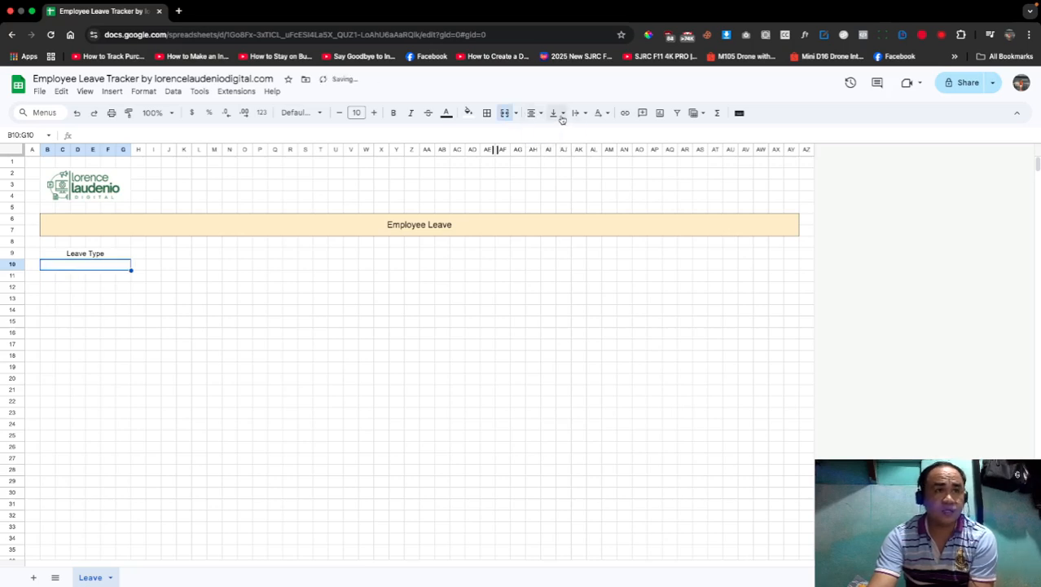
{"action": "left_click", "coordinate": [562, 118]}
{"action": "left_click", "coordinate": [572, 137]}
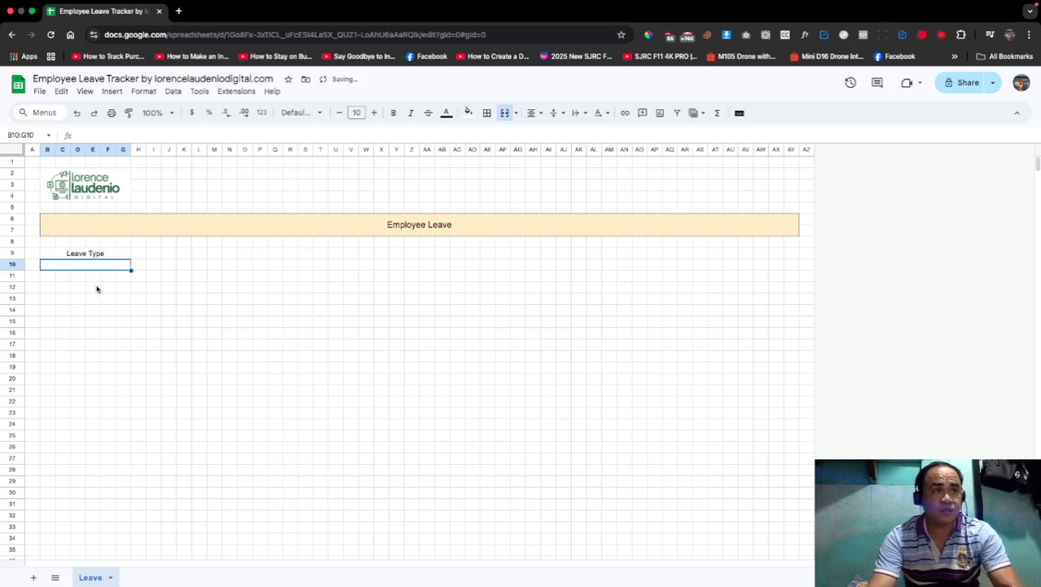
Step: Enter Vacation Leave as the first leave type in the merged cell B10:G10
{"action": "type", "text": "V"}
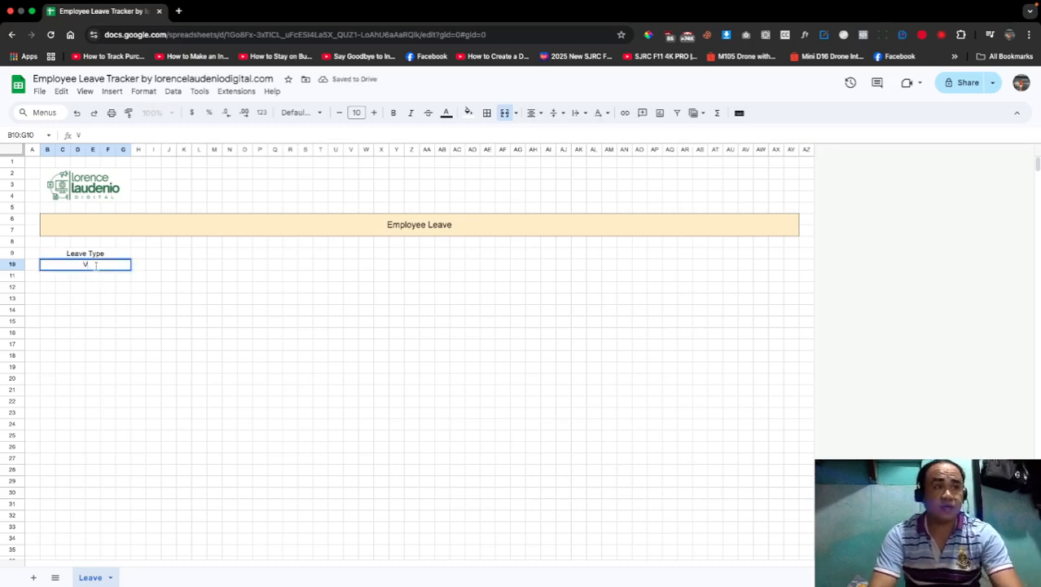
{"action": "type", "text": "acation Leave"}
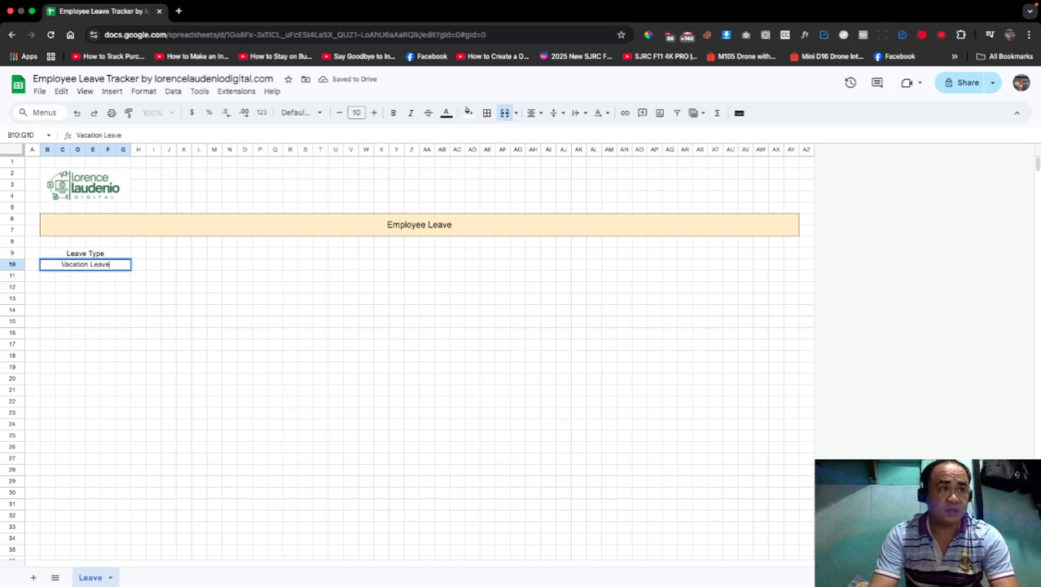
{"action": "left_click", "coordinate": [78, 286]}
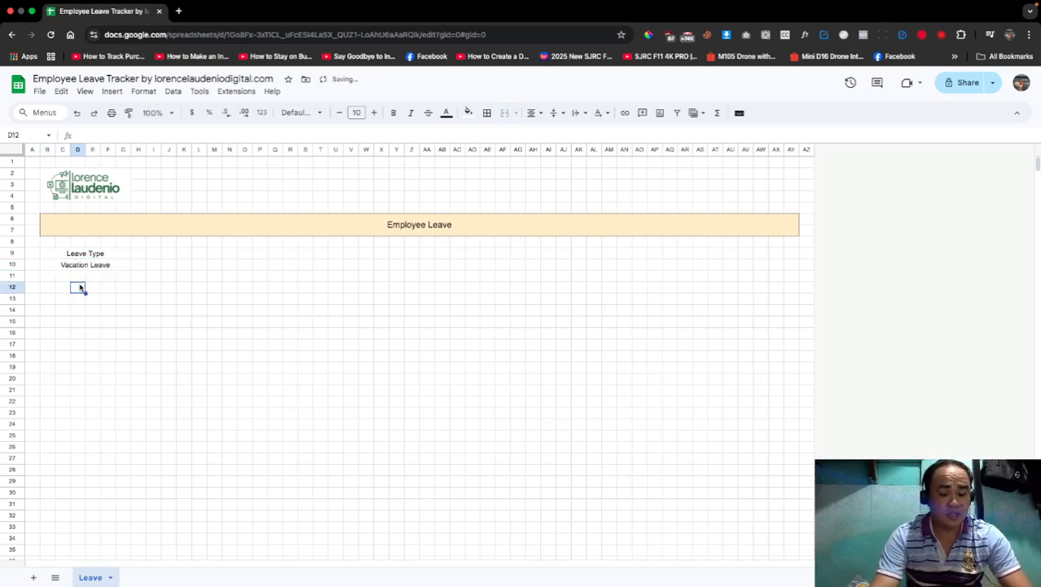
Step: Copy the Vacation Leave cell and paste only its format onto cells B11:G11
{"action": "left_click", "coordinate": [67, 266]}
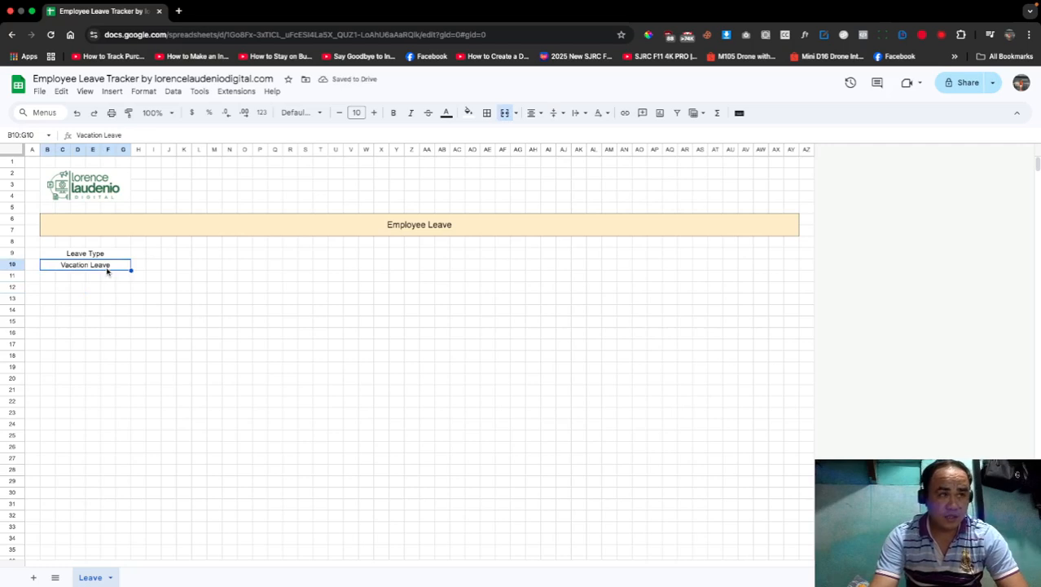
{"action": "key", "text": "ctrl+c"}
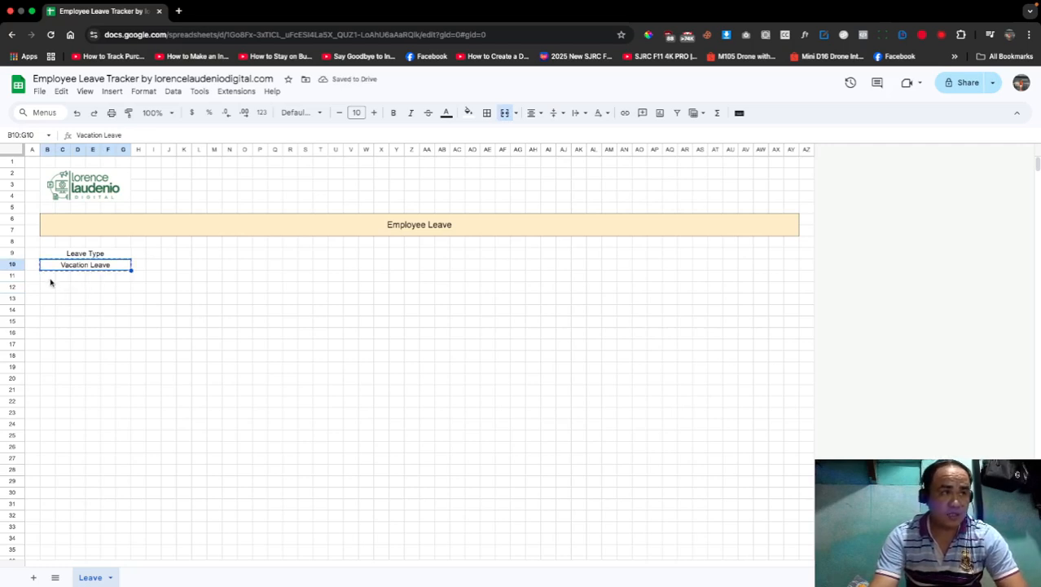
{"action": "left_click", "coordinate": [51, 278]}
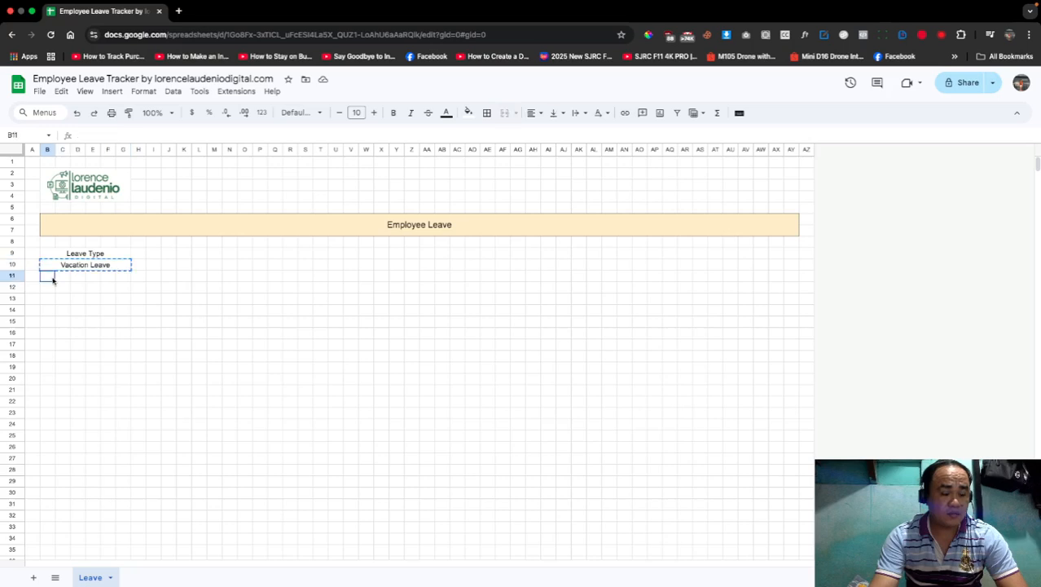
{"action": "left_click_drag", "start_coordinate": [54, 280], "coordinate": [128, 282]}
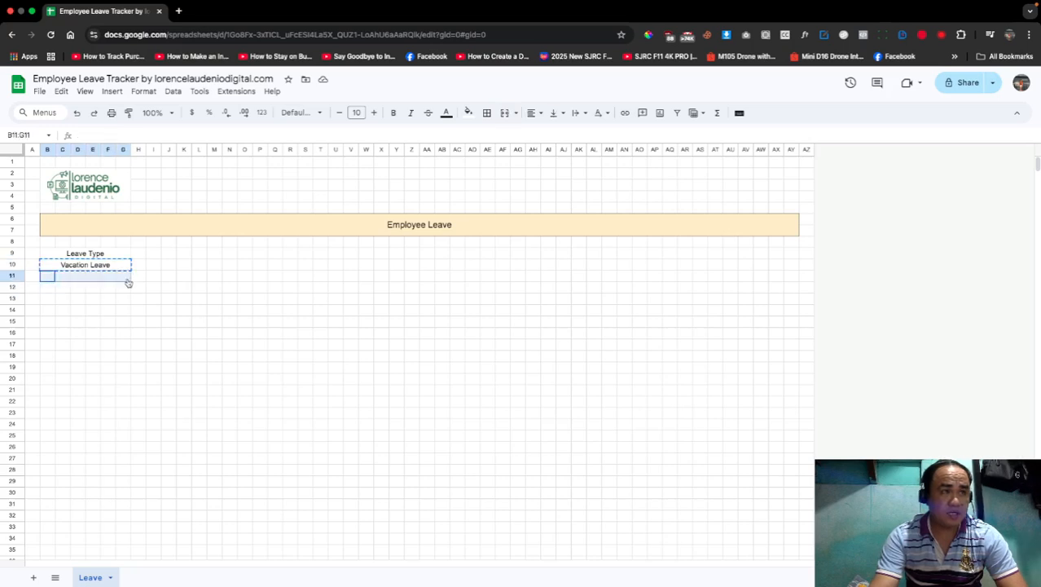
{"action": "right_click", "coordinate": [128, 281]}
{"action": "mouse_move", "coordinate": [245, 284]}
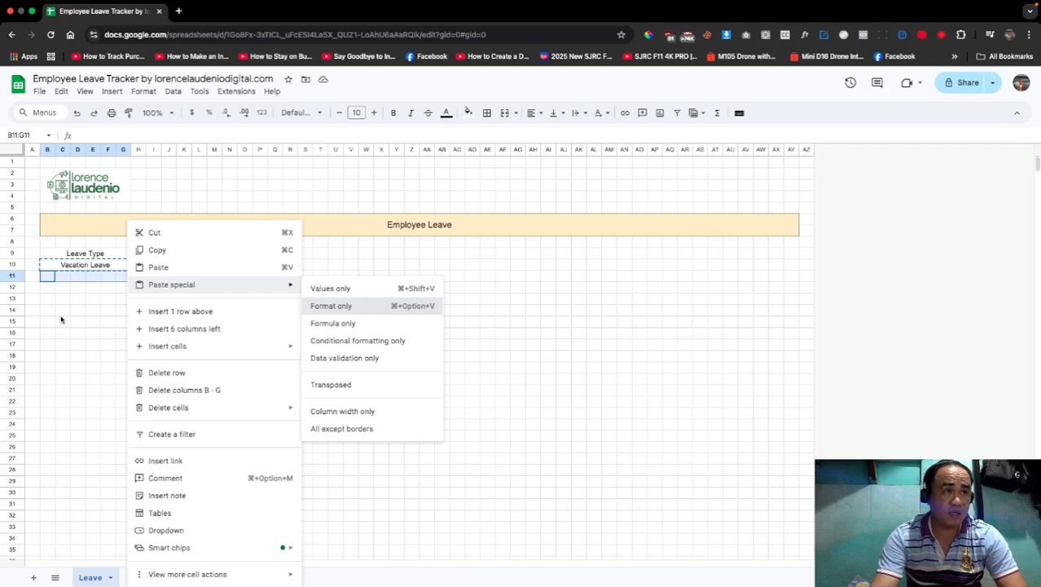
{"action": "key", "text": "super+alt+v"}
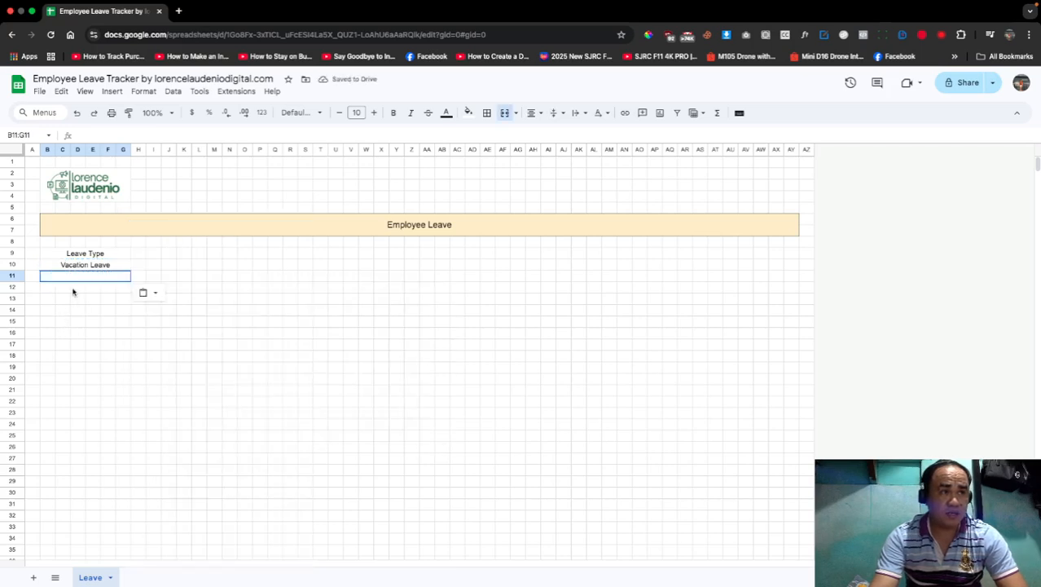
Step: Copy the merged cell B11:G11, paste only its format at B12, and select B11:G11 again
{"action": "key", "text": "super+c"}
{"action": "left_click", "coordinate": [49, 291]}
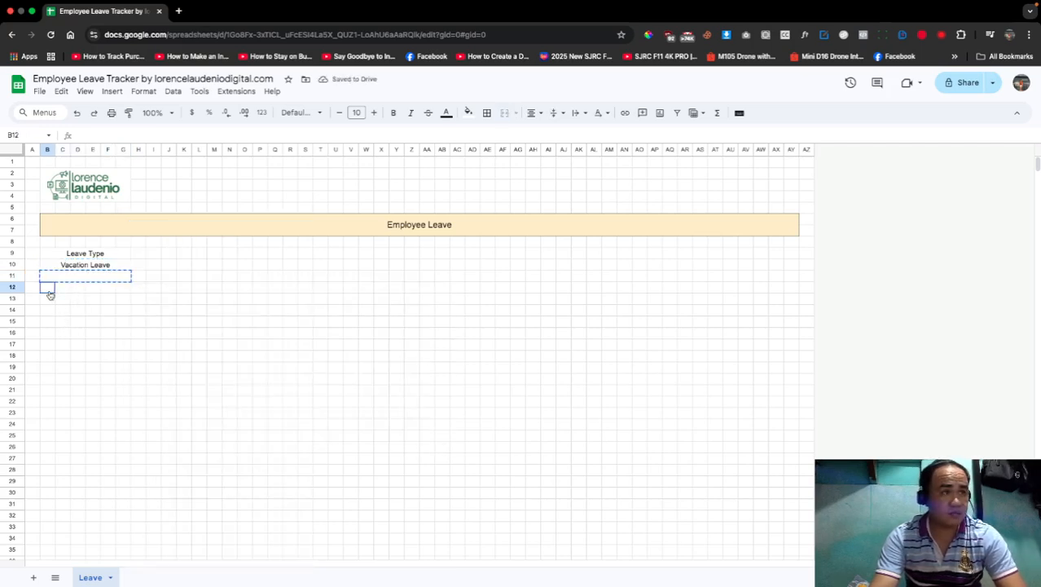
{"action": "right_click", "coordinate": [144, 288]}
{"action": "mouse_move", "coordinate": [184, 244]}
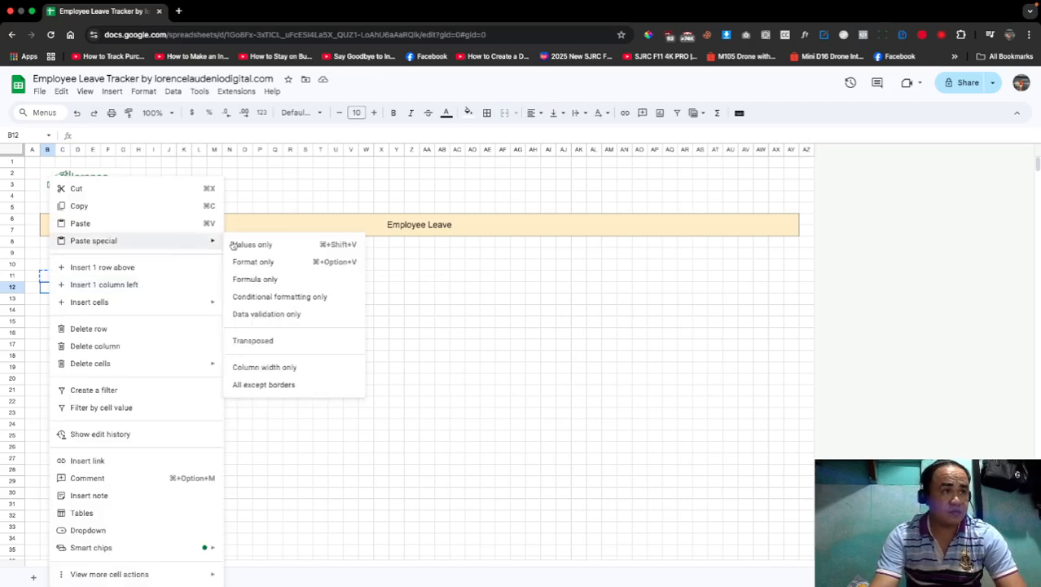
{"action": "left_click", "coordinate": [262, 262]}
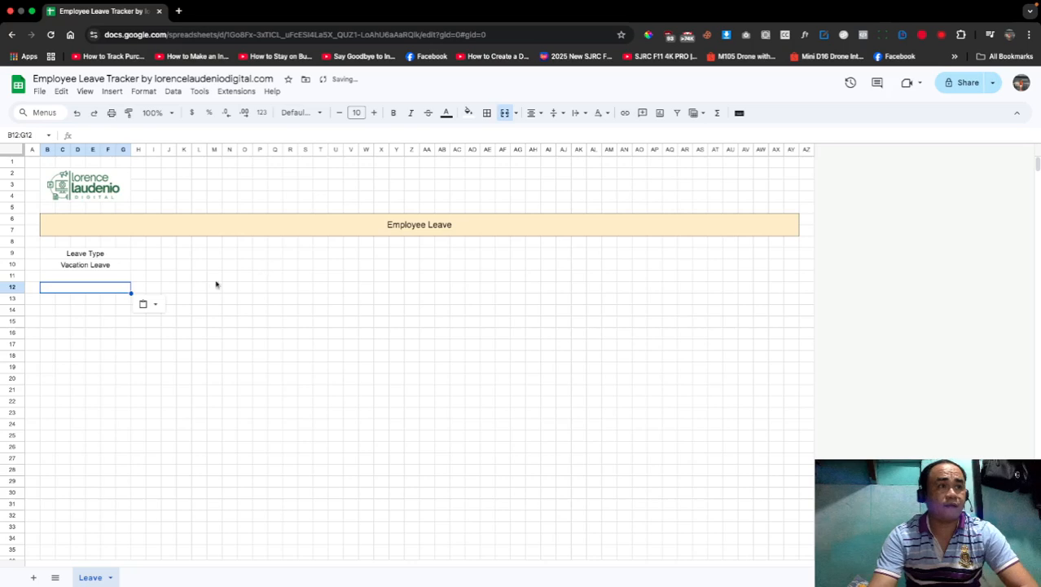
{"action": "left_click", "coordinate": [116, 277]}
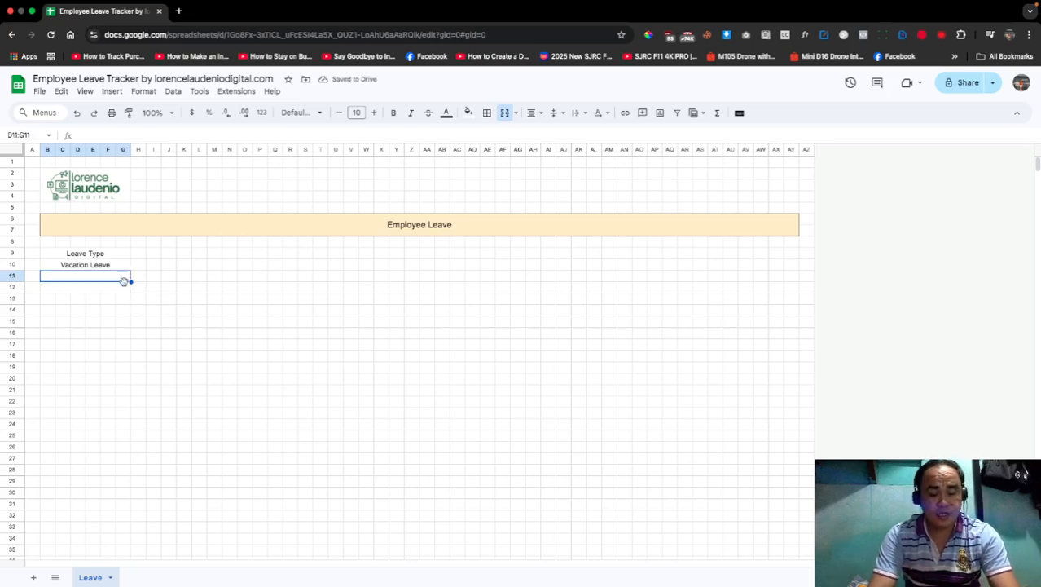
Step: Enter Sick Leave in merged cell B11:G11 and Emergency Leave in merged cell B12:G12
{"action": "type", "text": "Sick Leave"}
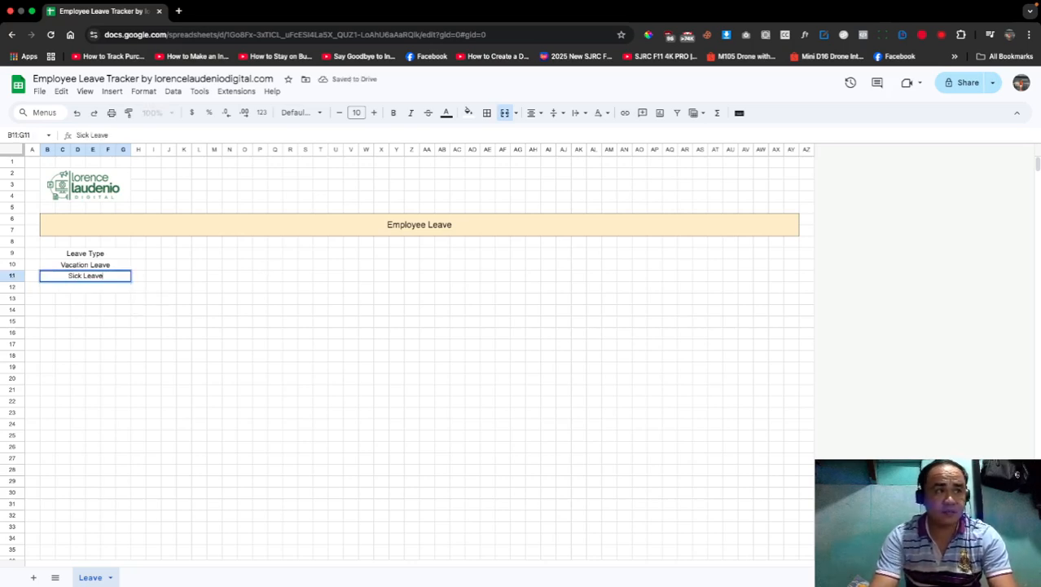
{"action": "left_click", "coordinate": [109, 291]}
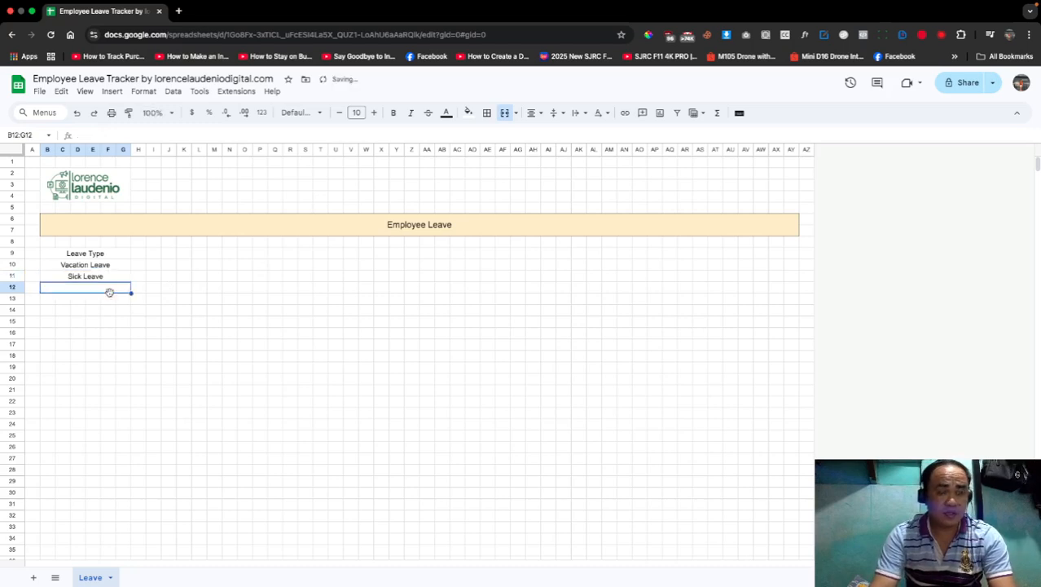
{"action": "type", "text": "Emerge"}
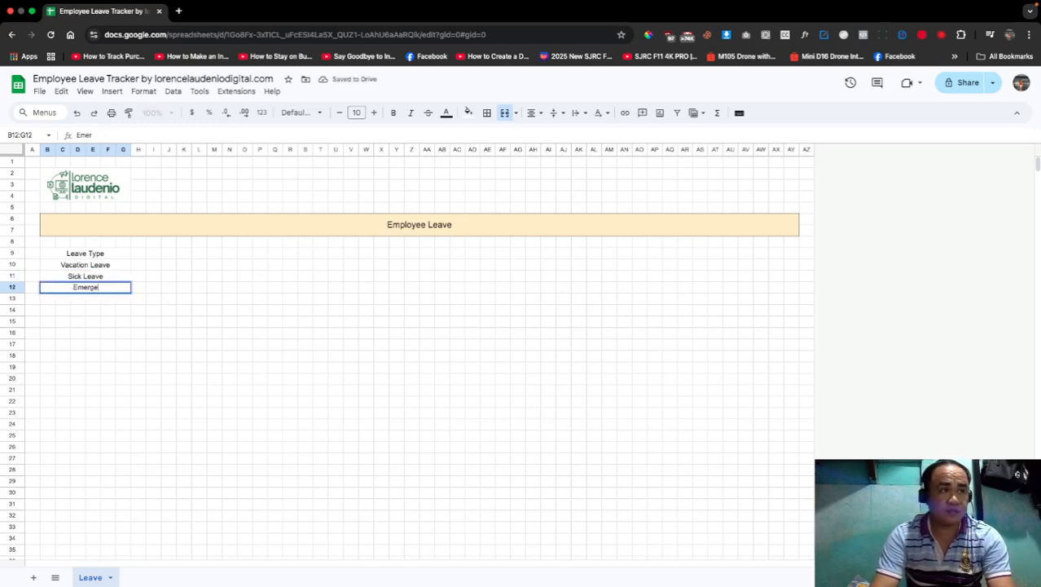
{"action": "type", "text": "ncy Leave"}
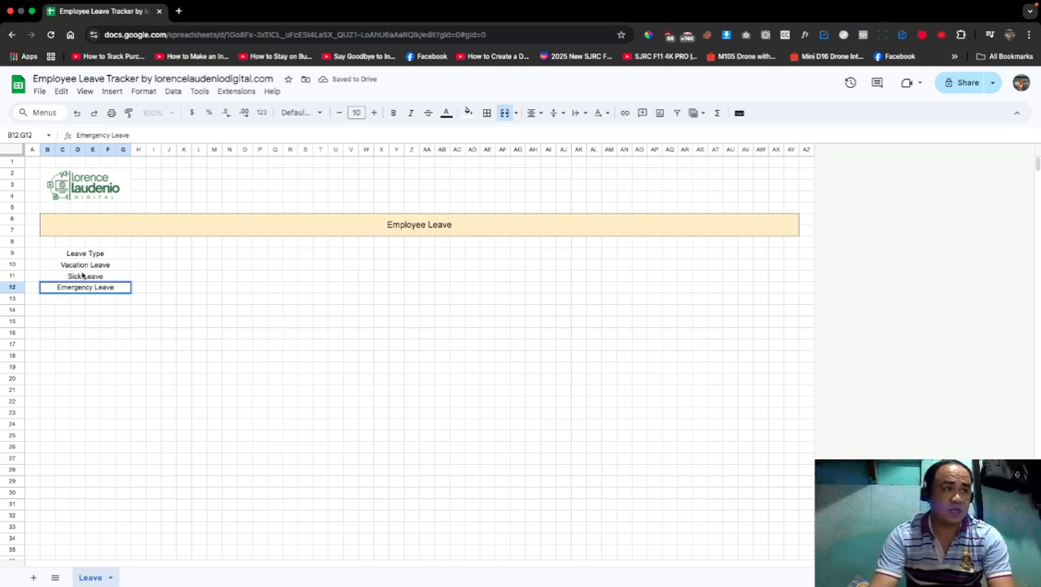
Step: Merge cells H9:I9 with content centered horizontally and vertically, and enter the heading Code
{"action": "left_click", "coordinate": [140, 255]}
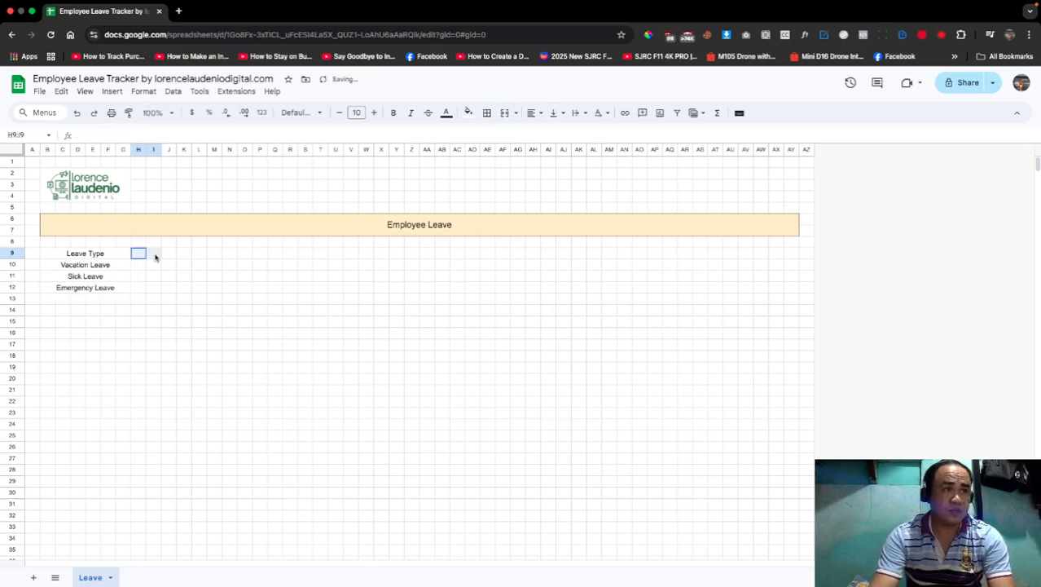
{"action": "left_click", "coordinate": [505, 112]}
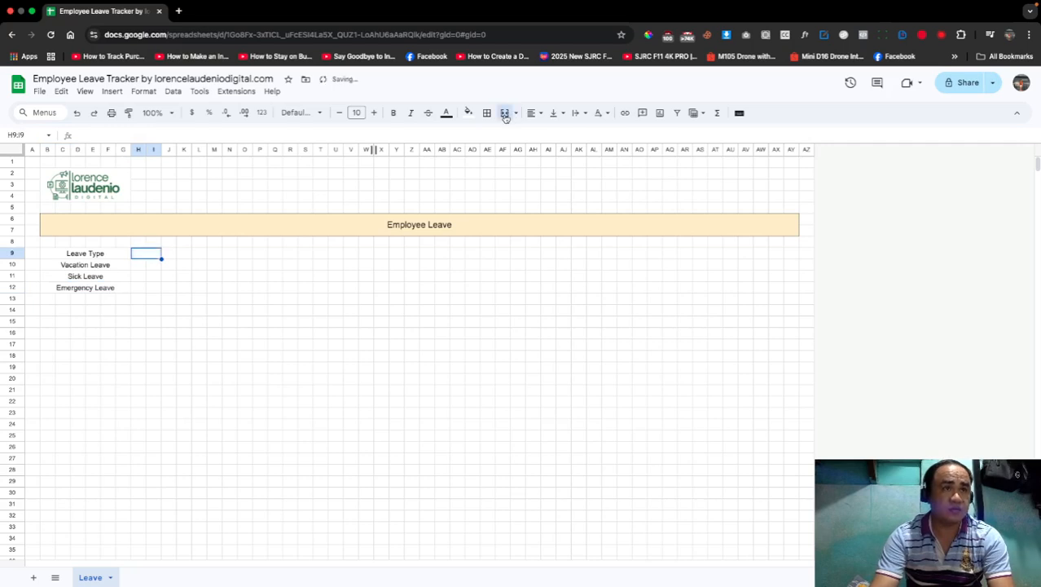
{"action": "left_click", "coordinate": [534, 114]}
{"action": "left_click", "coordinate": [555, 113]}
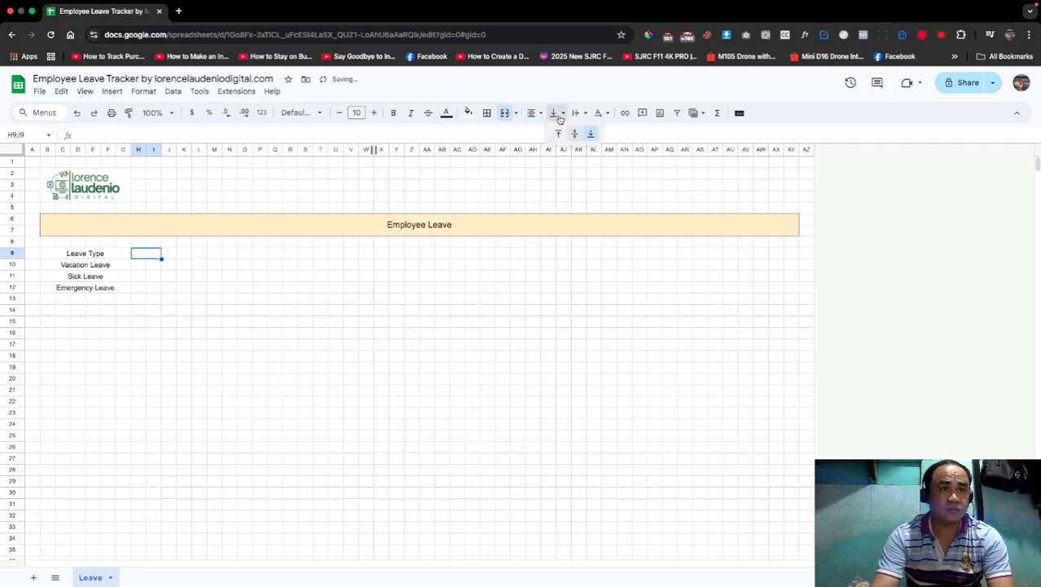
{"action": "left_click", "coordinate": [575, 138]}
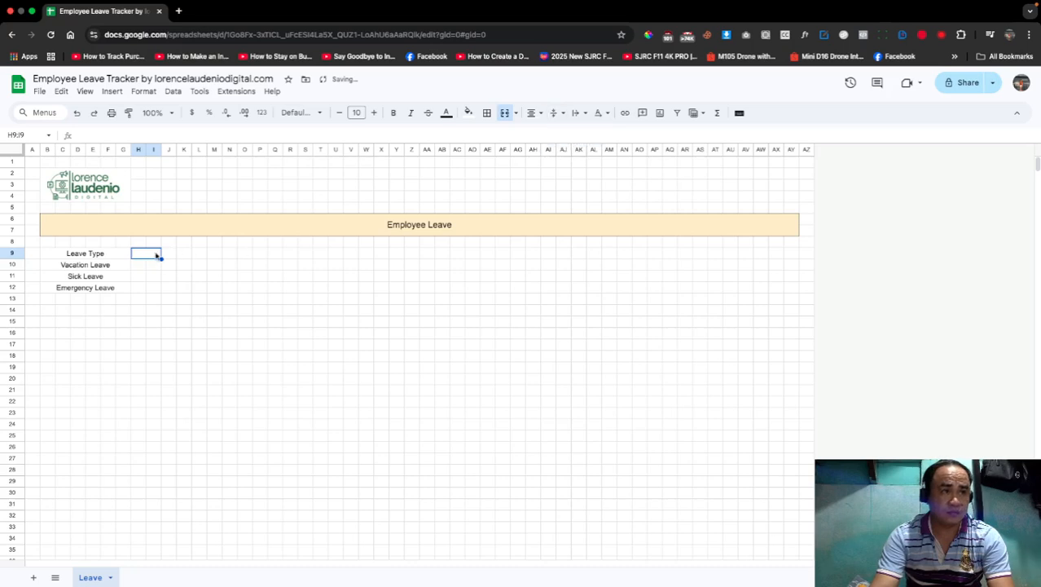
{"action": "type", "text": "Code"}
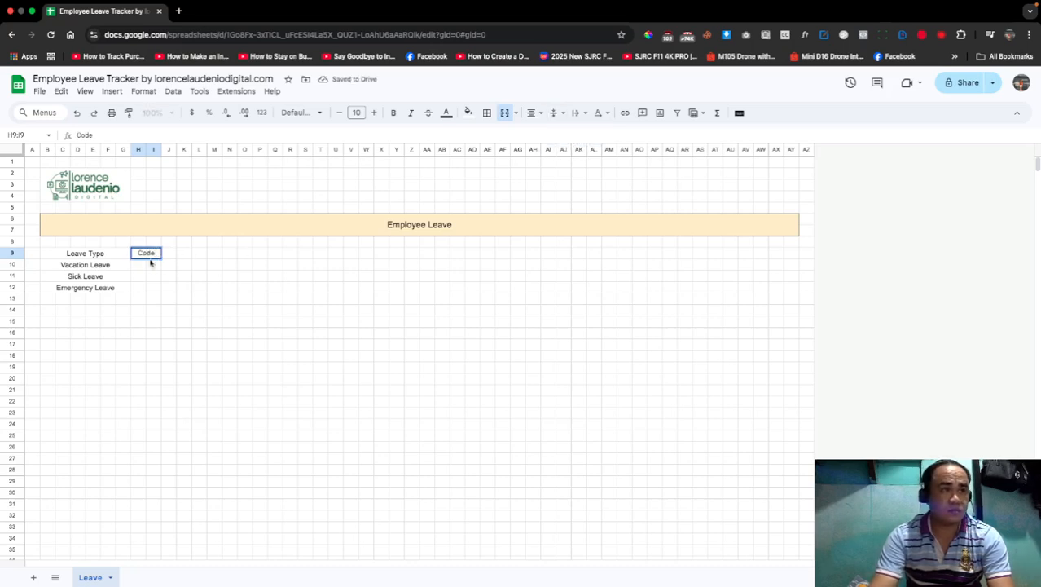
{"action": "key", "text": "Return"}
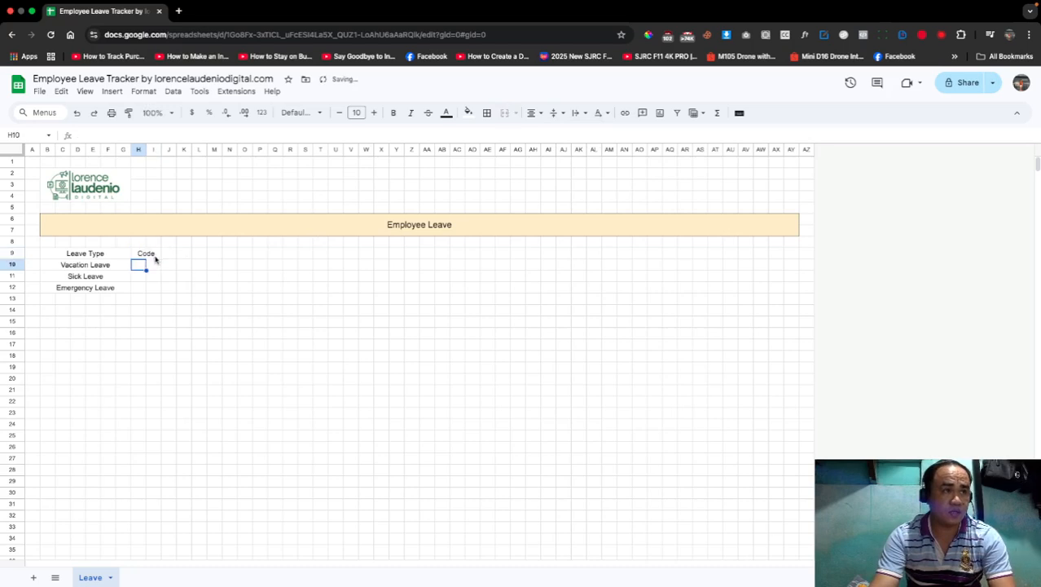
Step: Copy the Code heading cell and paste only its format onto cells H10:I12
{"action": "key", "text": "Up"}
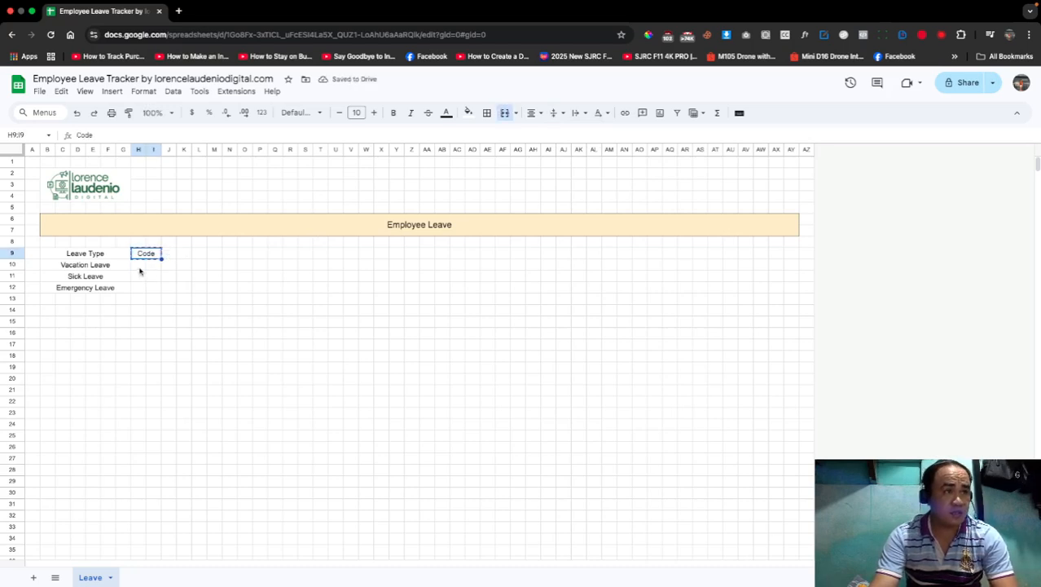
{"action": "key", "text": "ctrl+c"}
{"action": "left_click_drag", "start_coordinate": [140, 269], "coordinate": [155, 290]}
{"action": "right_click", "coordinate": [154, 292]}
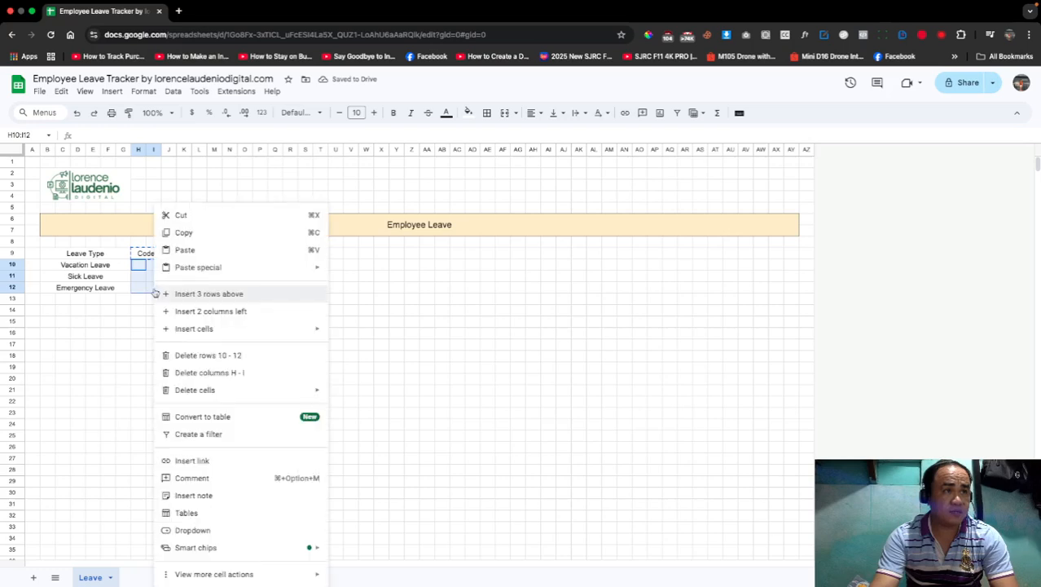
{"action": "mouse_move", "coordinate": [228, 267]}
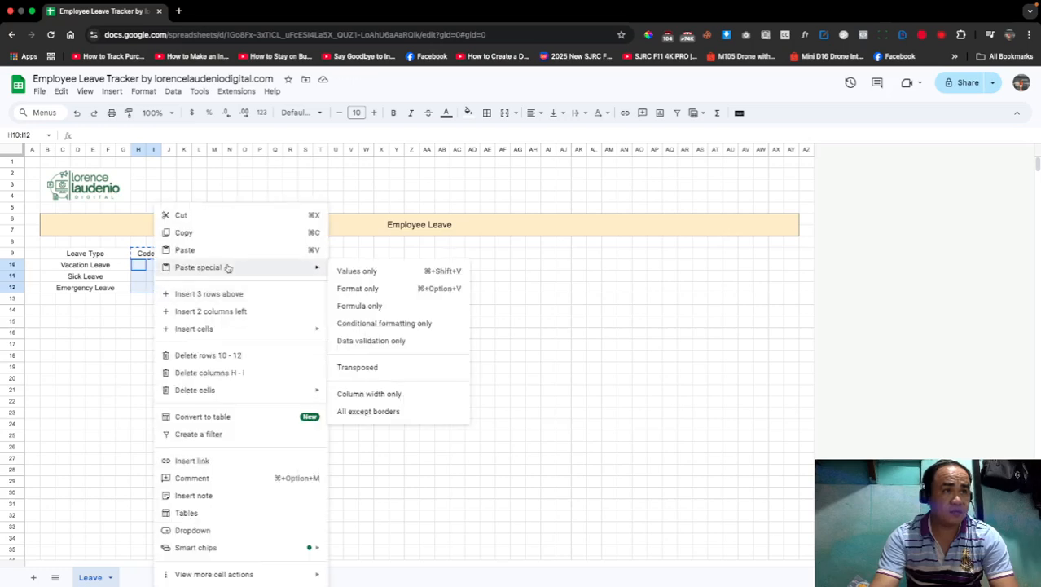
{"action": "left_click", "coordinate": [349, 289]}
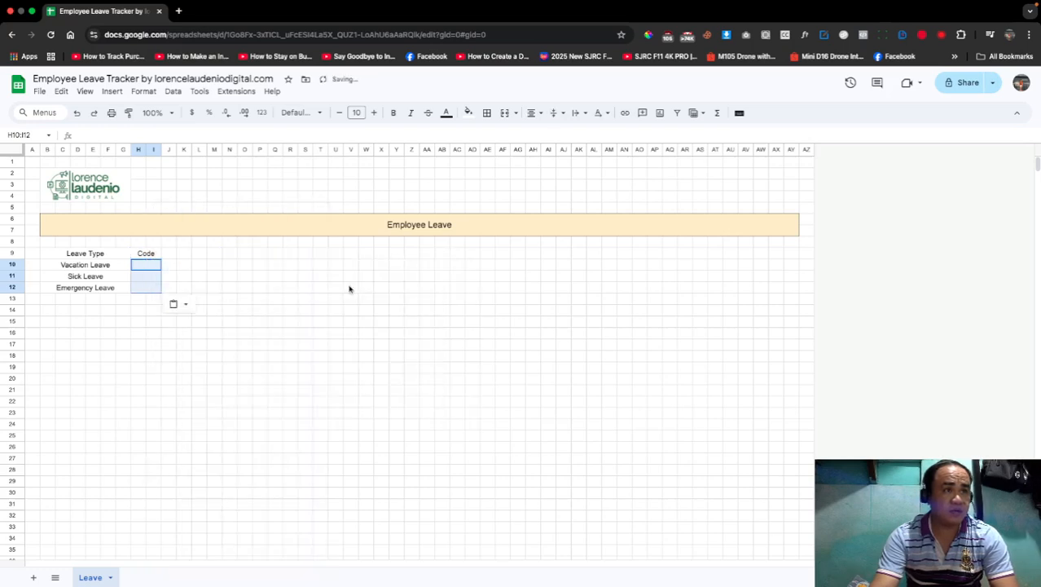
Step: Enter the codes VL, SL and EL beside Vacation Leave, Sick Leave and Emergency Leave
{"action": "left_click", "coordinate": [153, 270]}
{"action": "type", "text": "VL"}
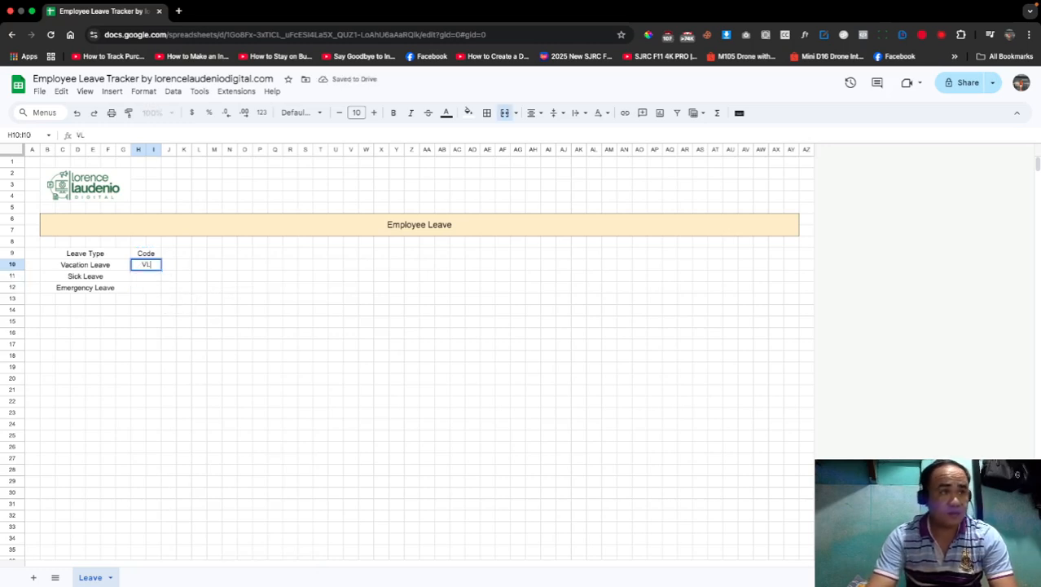
{"action": "left_click", "coordinate": [150, 279]}
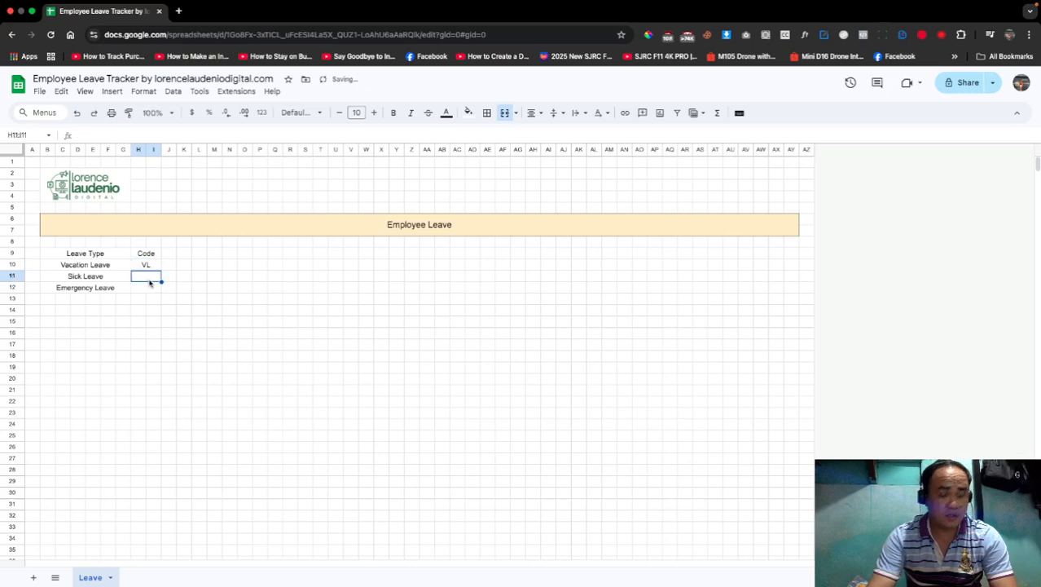
{"action": "type", "text": "SL"}
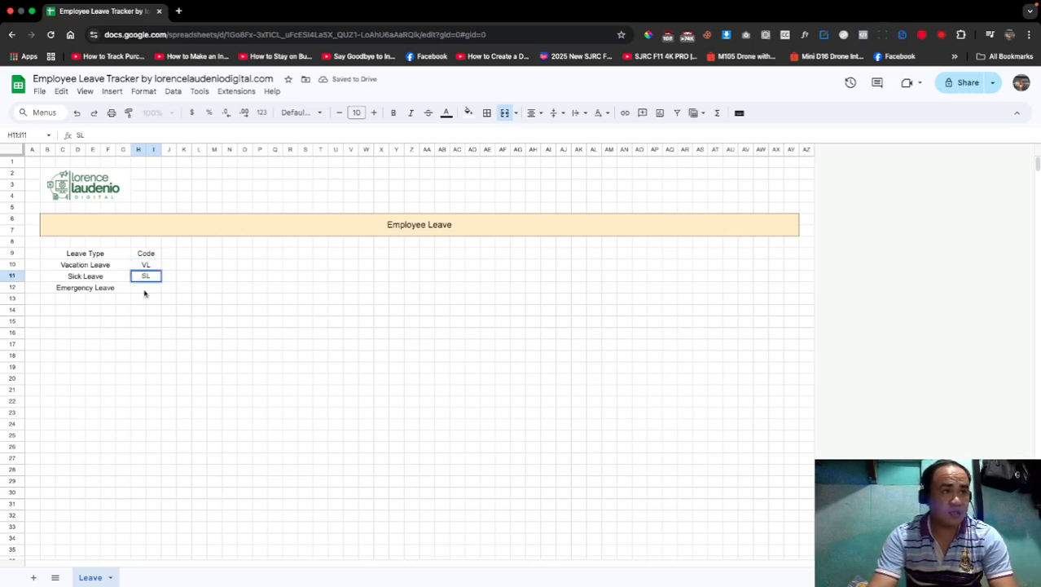
{"action": "left_click", "coordinate": [145, 292]}
{"action": "type", "text": "EL"}
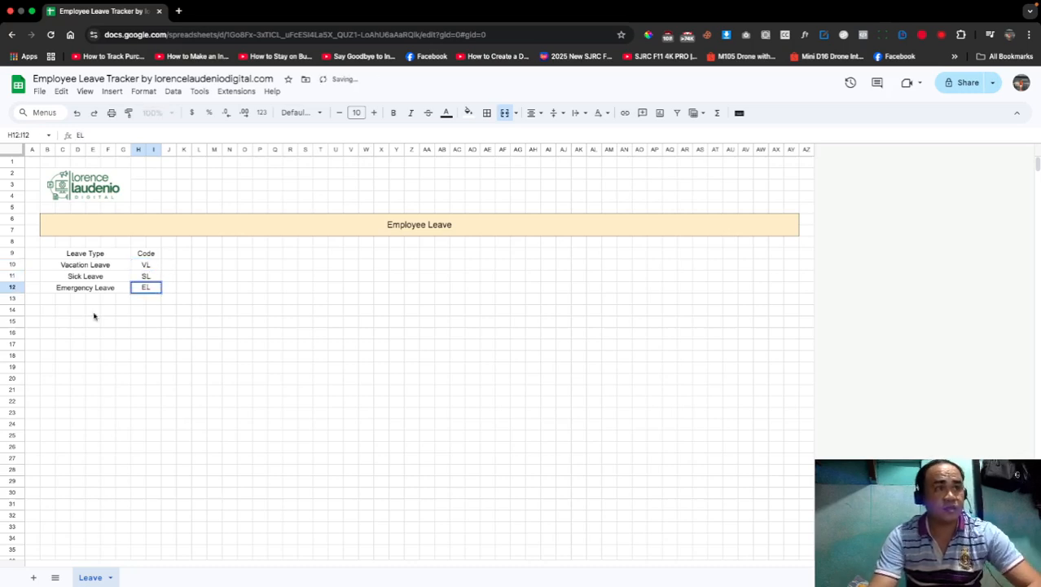
Step: Apply all borders to the leave type and code table in cells B9:I12
{"action": "left_click_drag", "start_coordinate": [73, 256], "coordinate": [151, 289]}
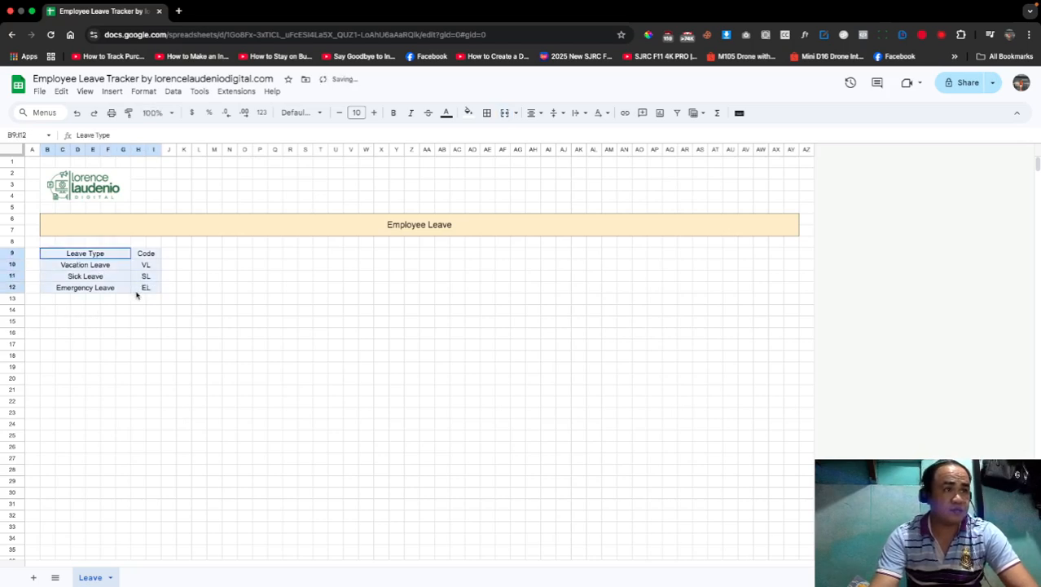
{"action": "left_click", "coordinate": [486, 113]}
{"action": "left_click", "coordinate": [493, 138]}
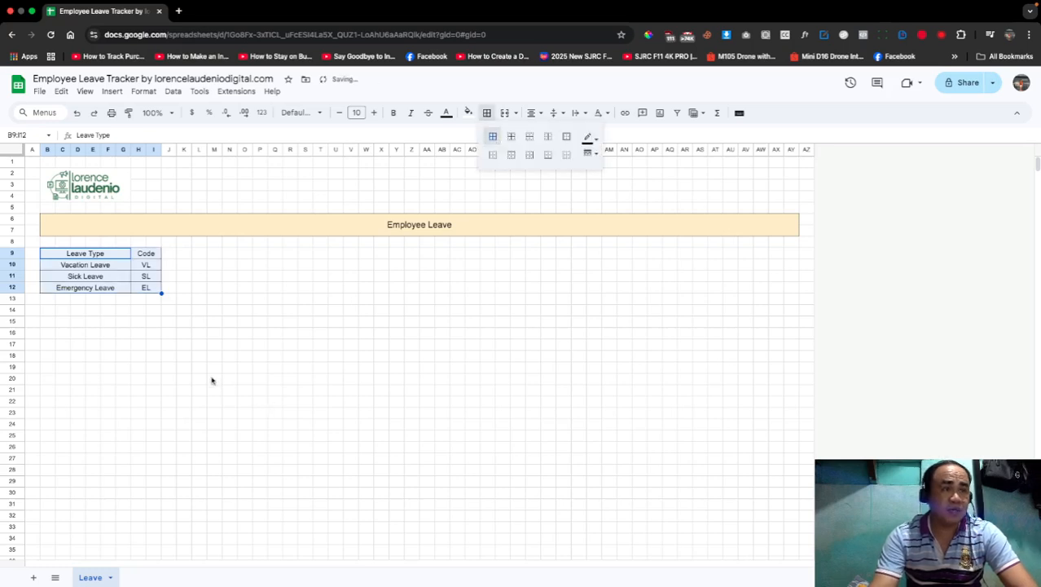
{"action": "left_click", "coordinate": [199, 254]}
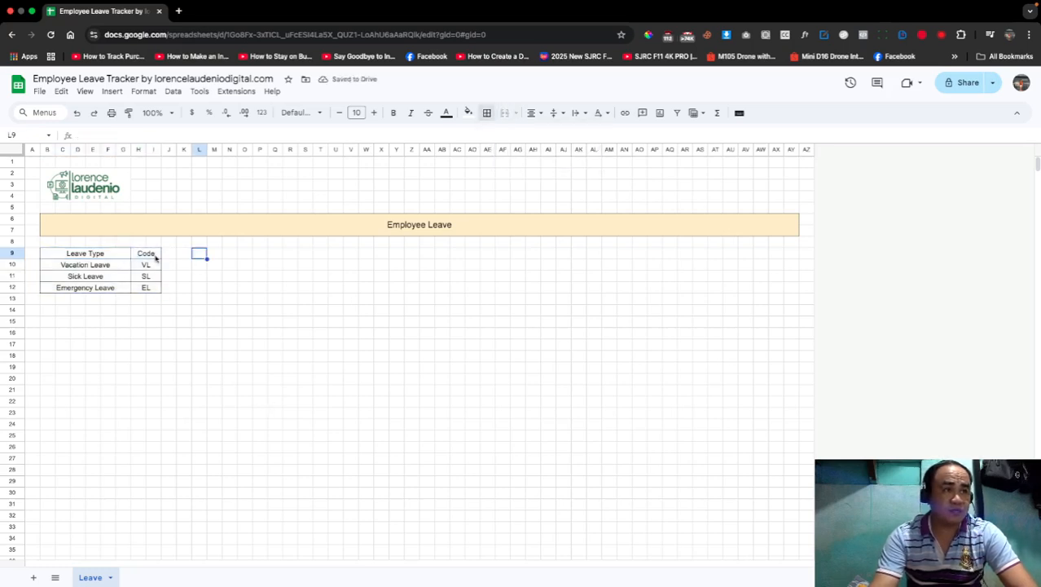
Step: Give the Leave Type and Code headings in B9:I9 a light yellow fill and bold text
{"action": "left_click_drag", "start_coordinate": [123, 257], "coordinate": [146, 256]}
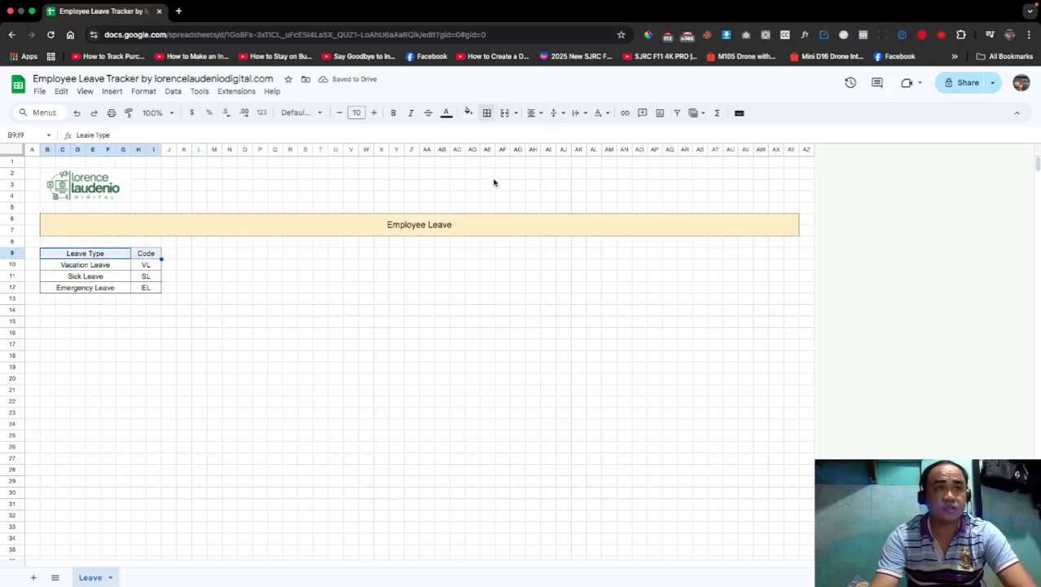
{"action": "left_click", "coordinate": [470, 114]}
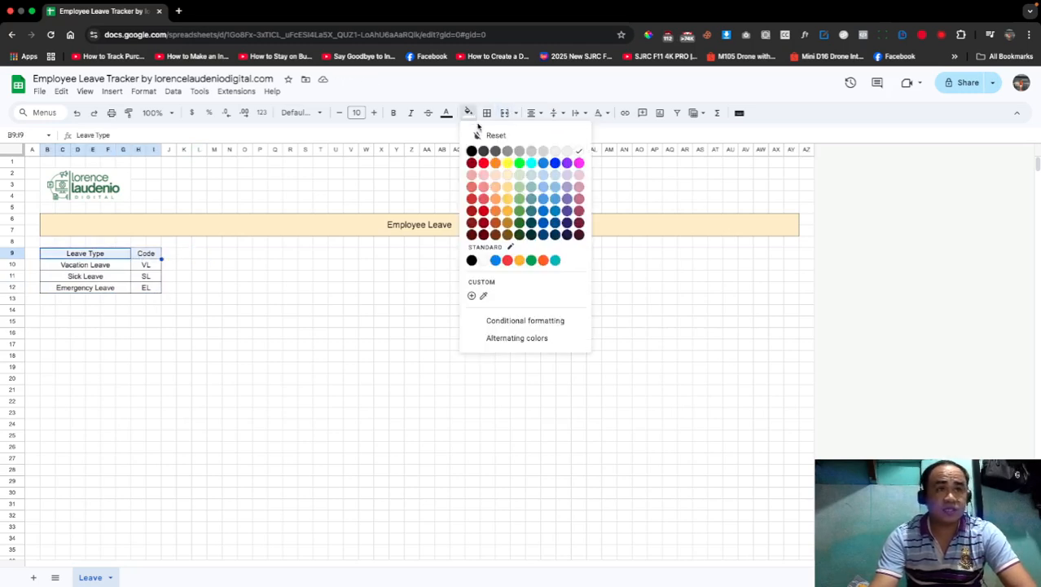
{"action": "left_click", "coordinate": [509, 181]}
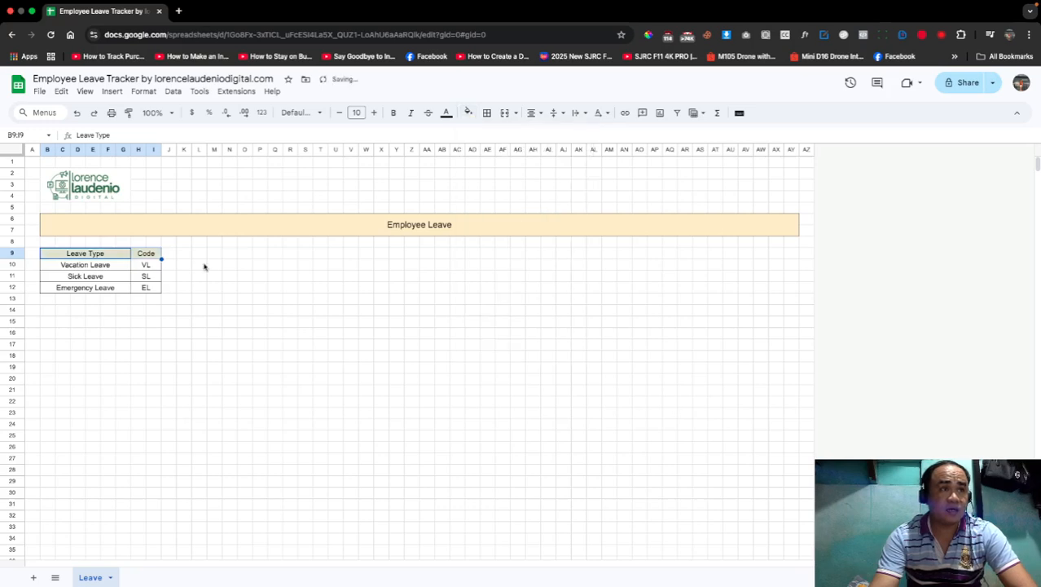
{"action": "left_click", "coordinate": [394, 114]}
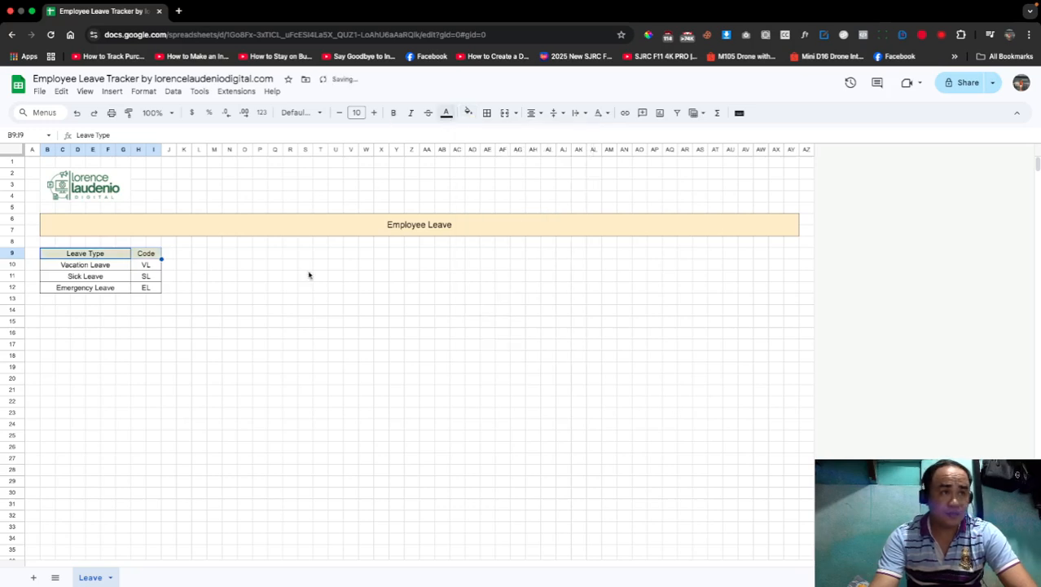
{"action": "left_click", "coordinate": [273, 279]}
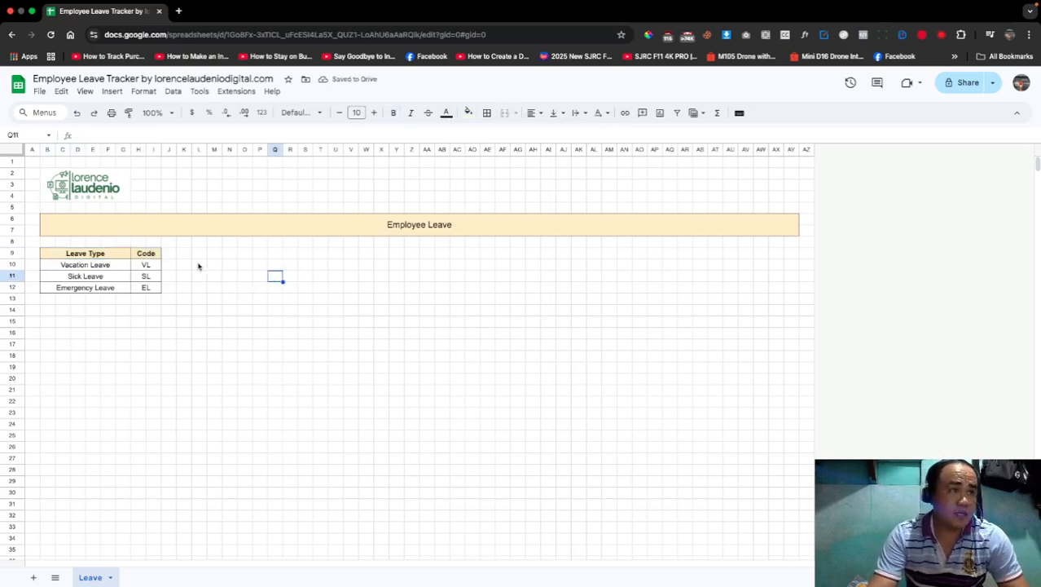
Step: Merge cells K9:M9 and center the content horizontally and vertically
{"action": "left_click_drag", "start_coordinate": [186, 254], "coordinate": [216, 258]}
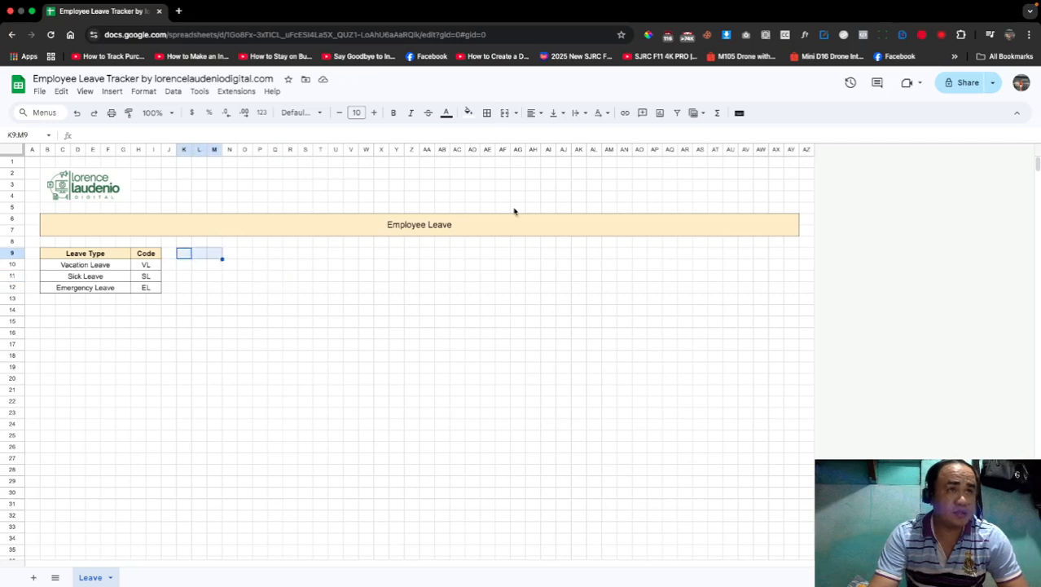
{"action": "left_click", "coordinate": [505, 114]}
{"action": "left_click", "coordinate": [531, 113]}
{"action": "left_click", "coordinate": [553, 134]}
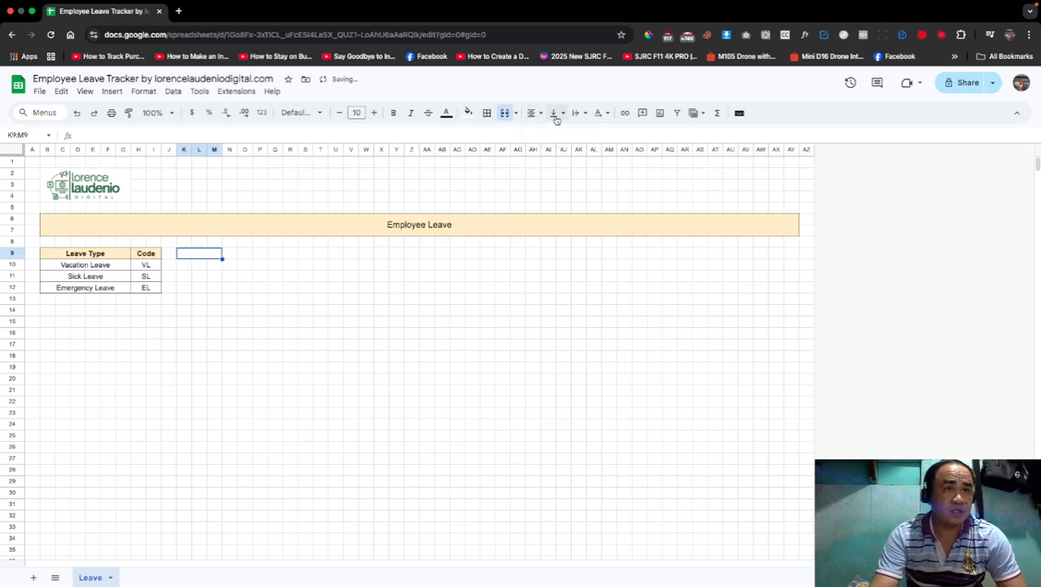
{"action": "left_click", "coordinate": [554, 113]}
{"action": "left_click", "coordinate": [569, 133]}
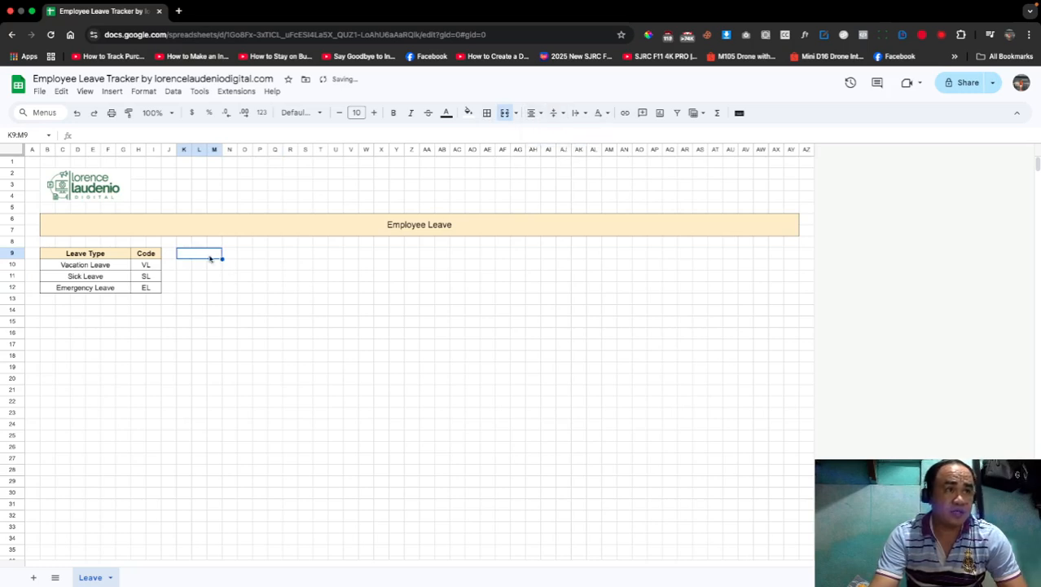
{"action": "type", "text": "M"}
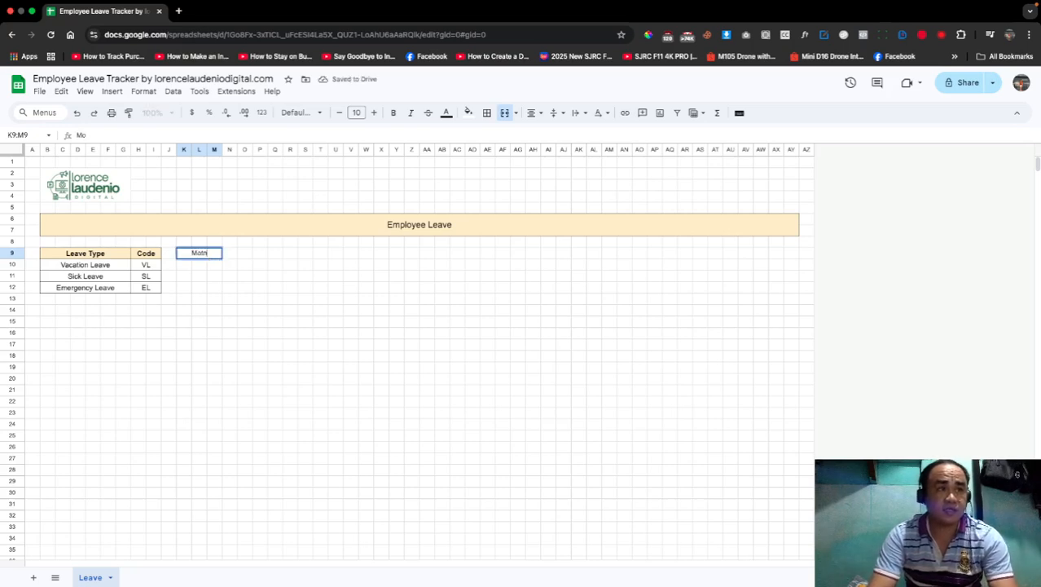
{"action": "type", "text": "otn"}
{"action": "key", "text": "BackSpace"}
{"action": "type", "text": "h"}
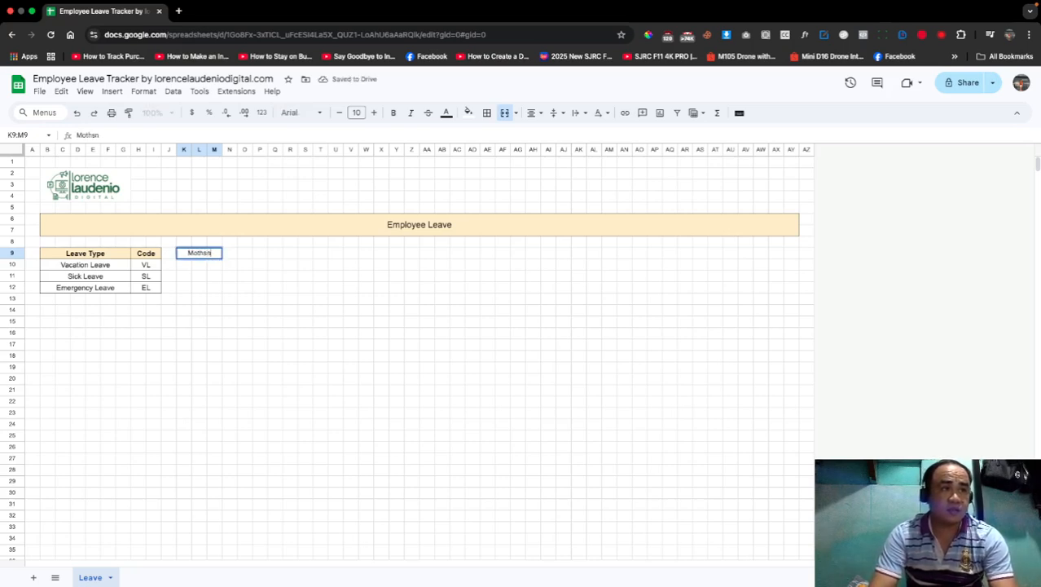
{"action": "key", "text": "Return"}
Step: Enter Months as the heading in merged cell K9:M9
{"action": "left_click", "coordinate": [213, 253]}
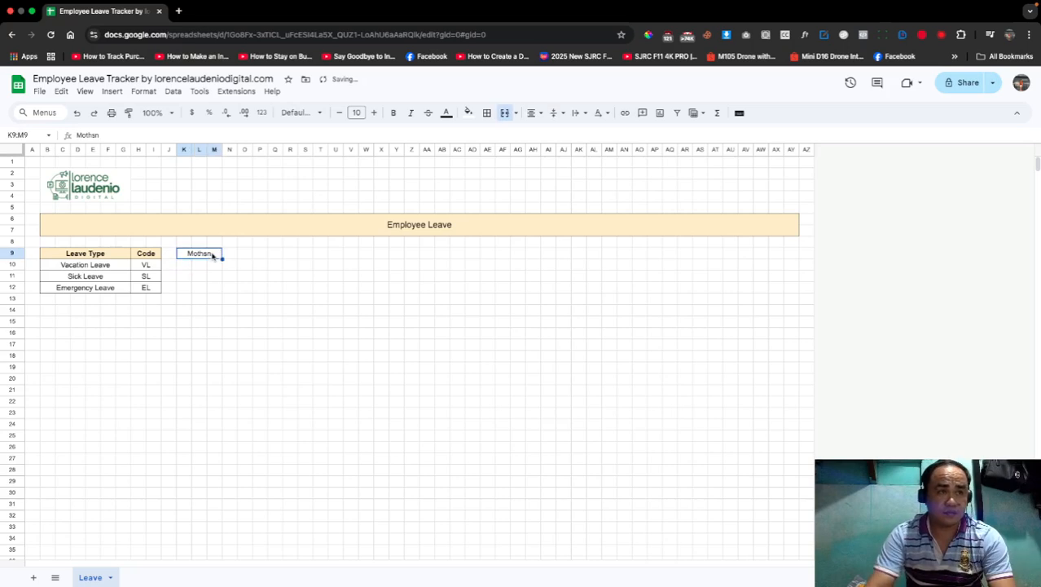
{"action": "type", "text": "Months"}
{"action": "key", "text": "Return"}
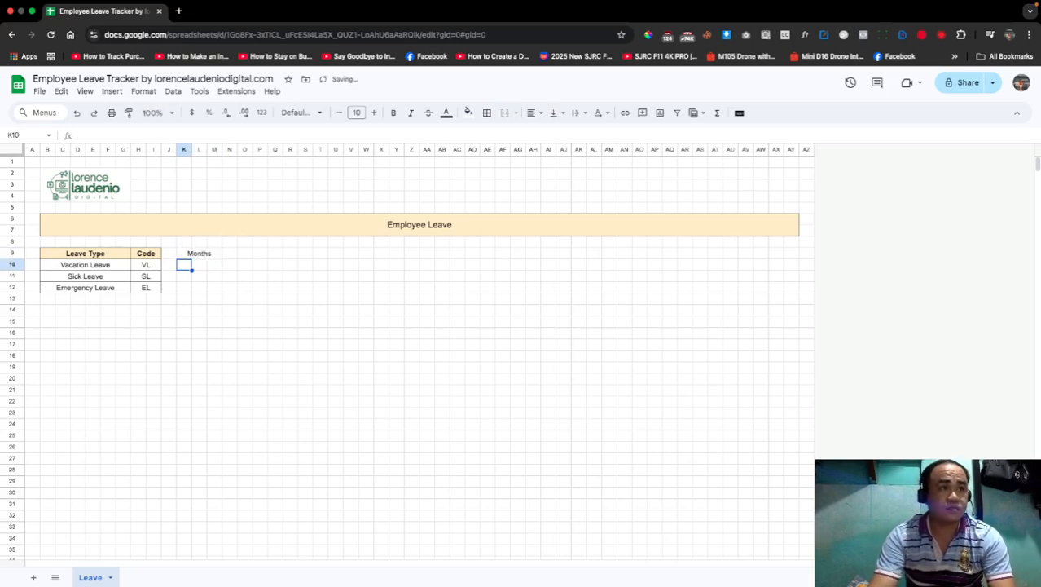
Step: Copy merged cell K9:M9 and paste only its format onto cells K10:M21
{"action": "left_click", "coordinate": [212, 255]}
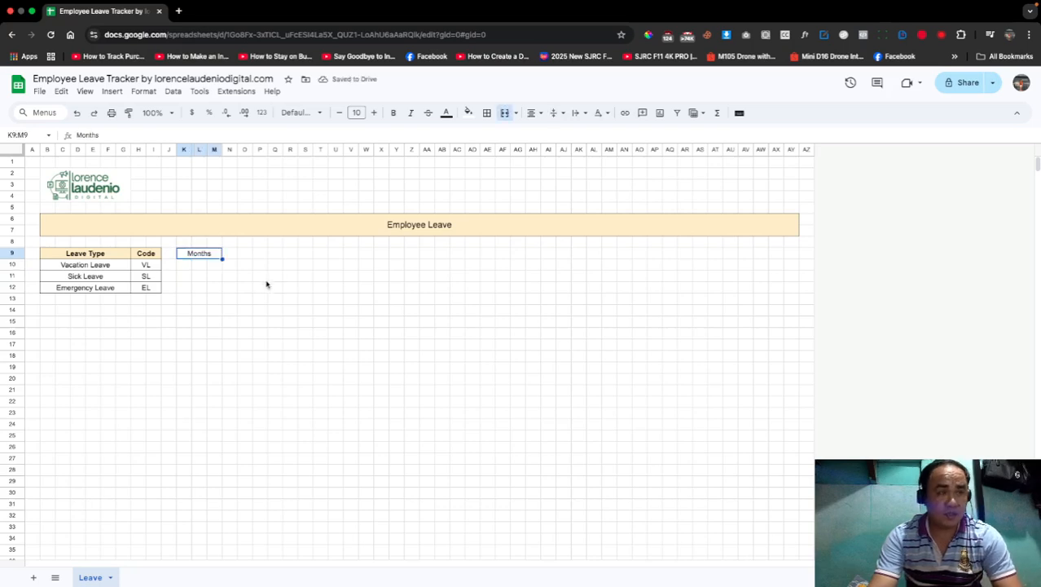
{"action": "key", "text": "ctrl+c"}
{"action": "left_click_drag", "start_coordinate": [186, 268], "coordinate": [219, 395]}
{"action": "right_click", "coordinate": [218, 396]}
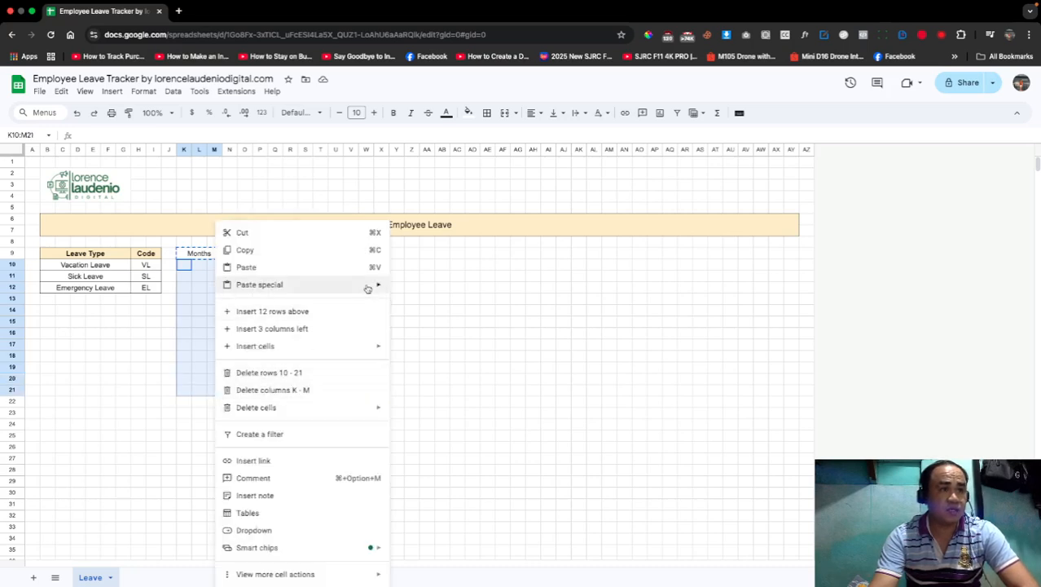
{"action": "mouse_move", "coordinate": [367, 284]}
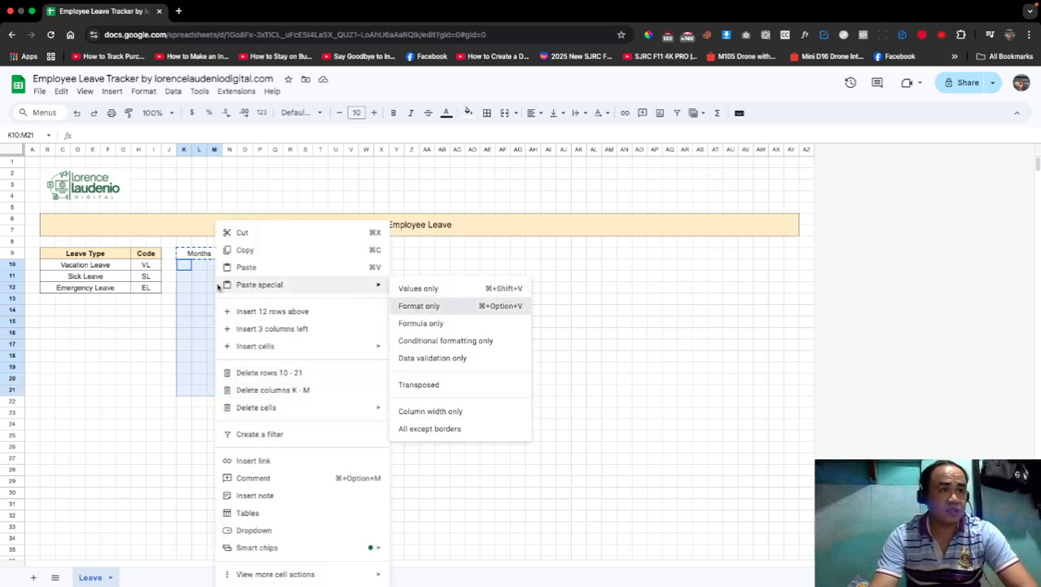
Step: Enter 1/1/2025 in merged cell K10:M10 as the first date under the Months heading
{"action": "left_click", "coordinate": [194, 268]}
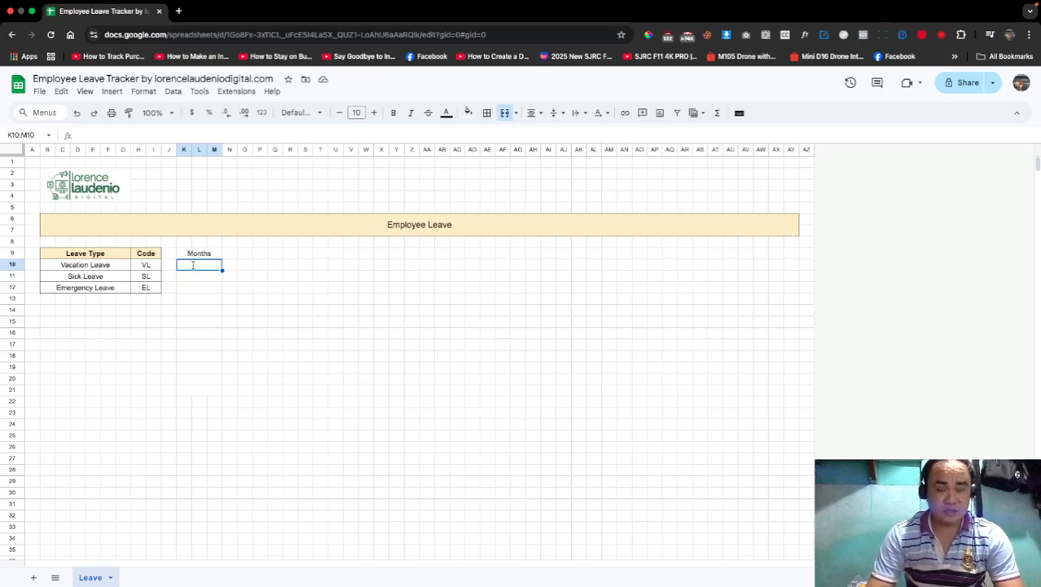
{"action": "type", "text": "1"}
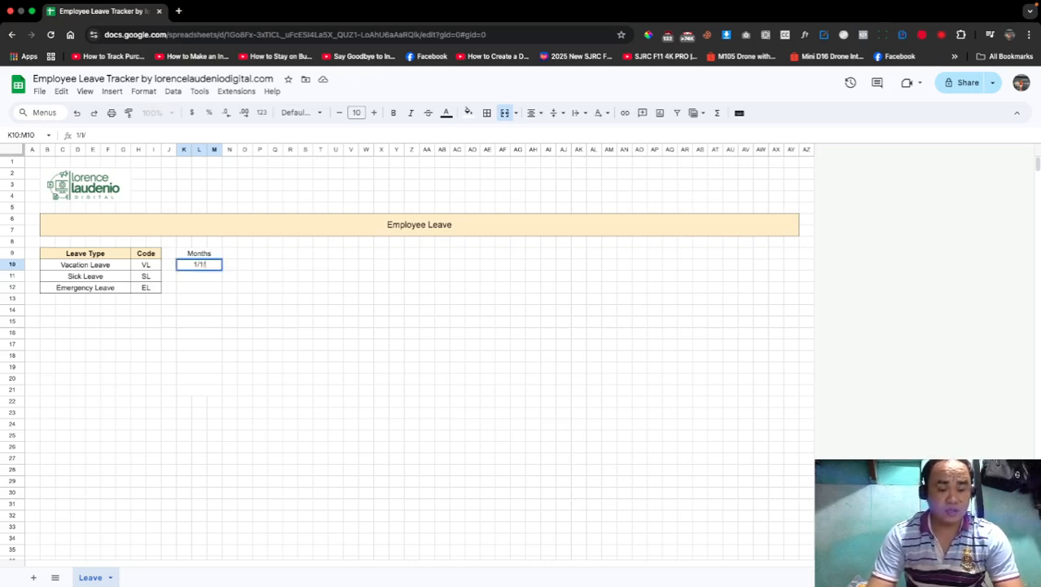
{"action": "type", "text": "/1/2025"}
{"action": "key", "text": "Return"}
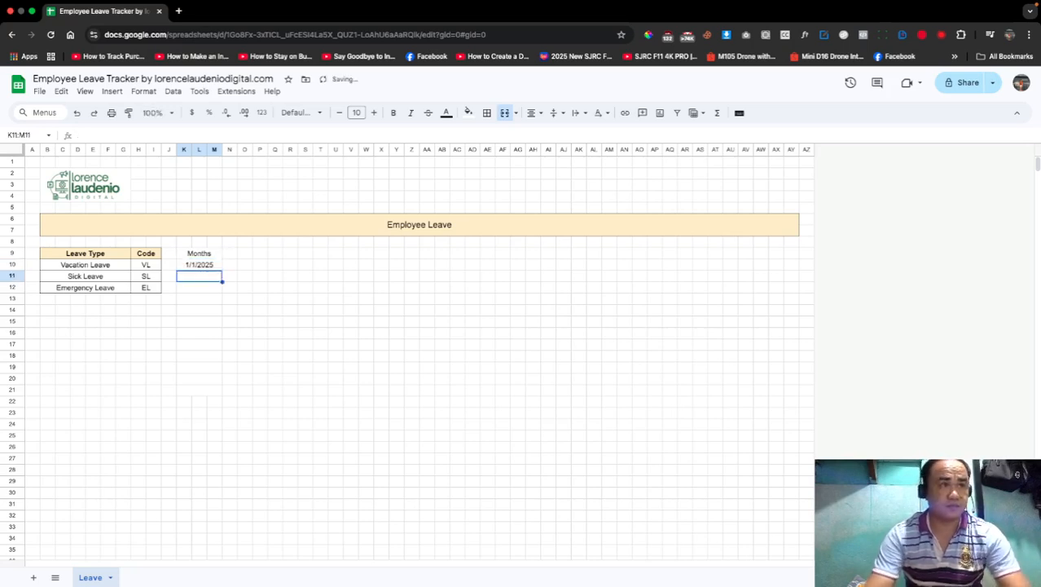
Step: Enter 2/1/2025 in merged cell K11:M11 and fill the monthly date series down to row 21
{"action": "left_click", "coordinate": [202, 269]}
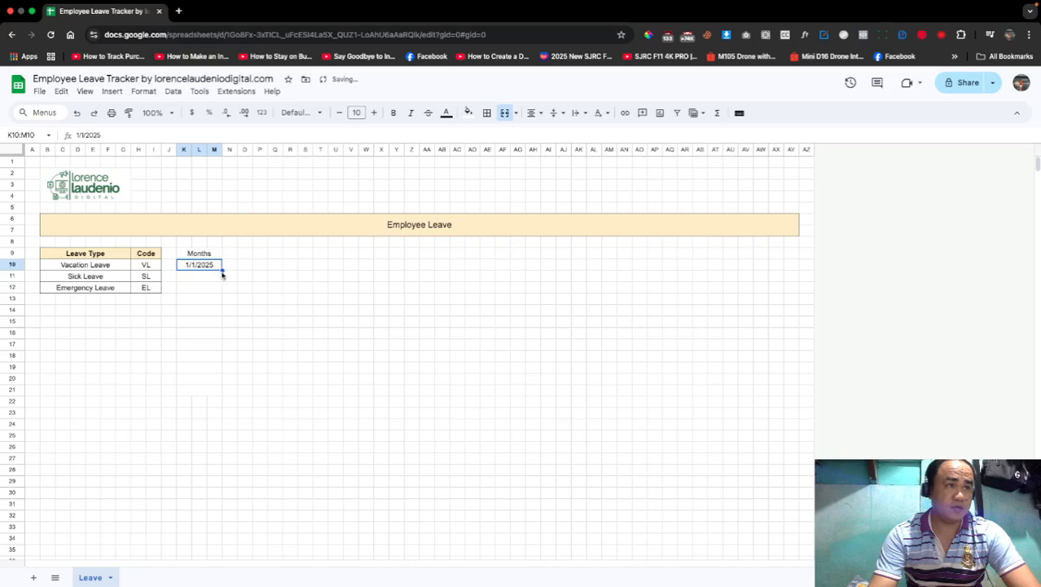
{"action": "left_click", "coordinate": [218, 281]}
{"action": "type", "text": "2/1/2"}
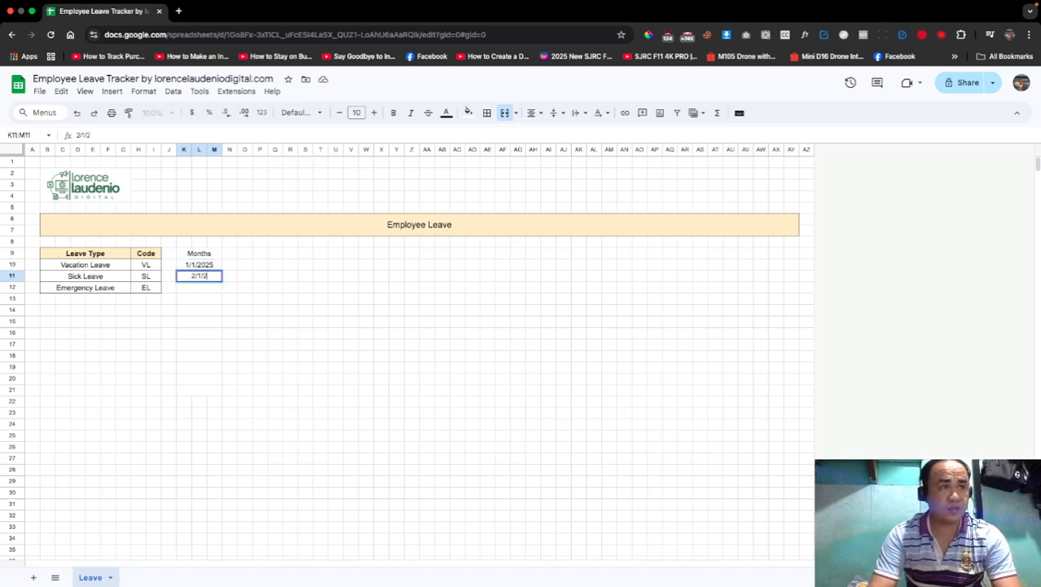
{"action": "type", "text": "025"}
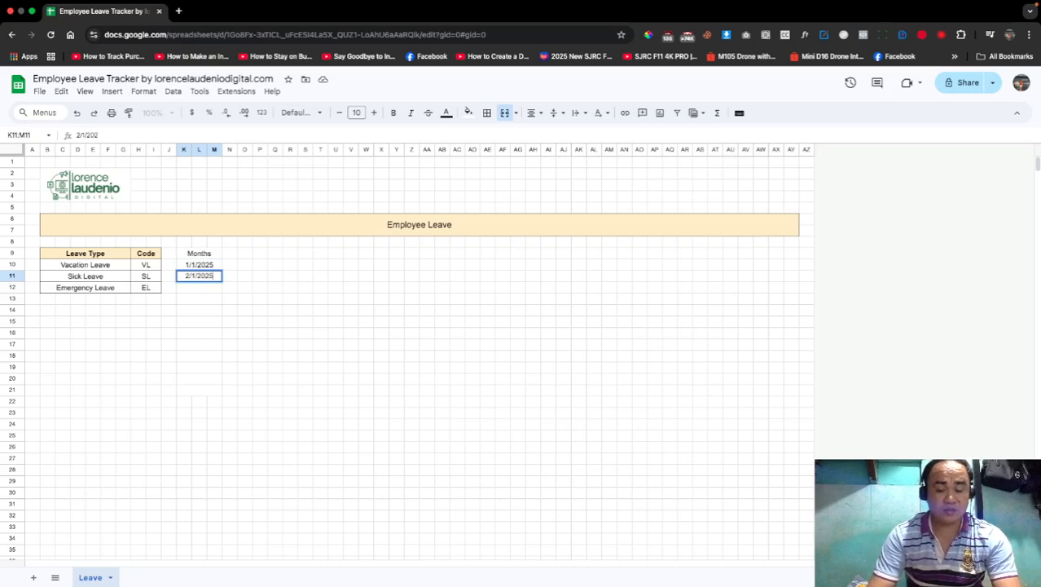
{"action": "key", "text": "Return"}
{"action": "left_click_drag", "start_coordinate": [217, 266], "coordinate": [218, 391]}
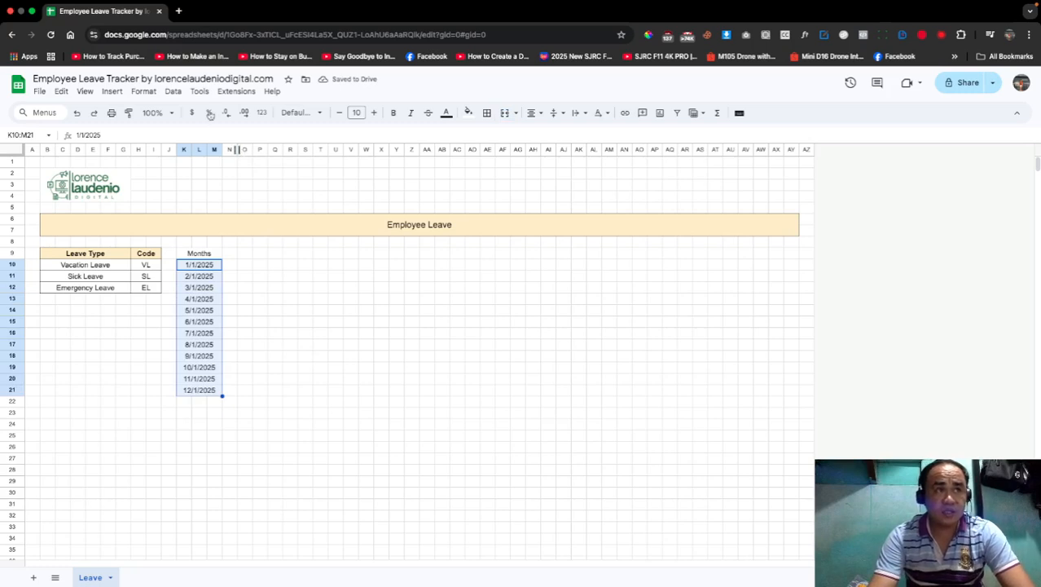
Step: Start a custom date and time format for K10:M21 and remove its existing month, day and year elements
{"action": "left_click", "coordinate": [261, 112]}
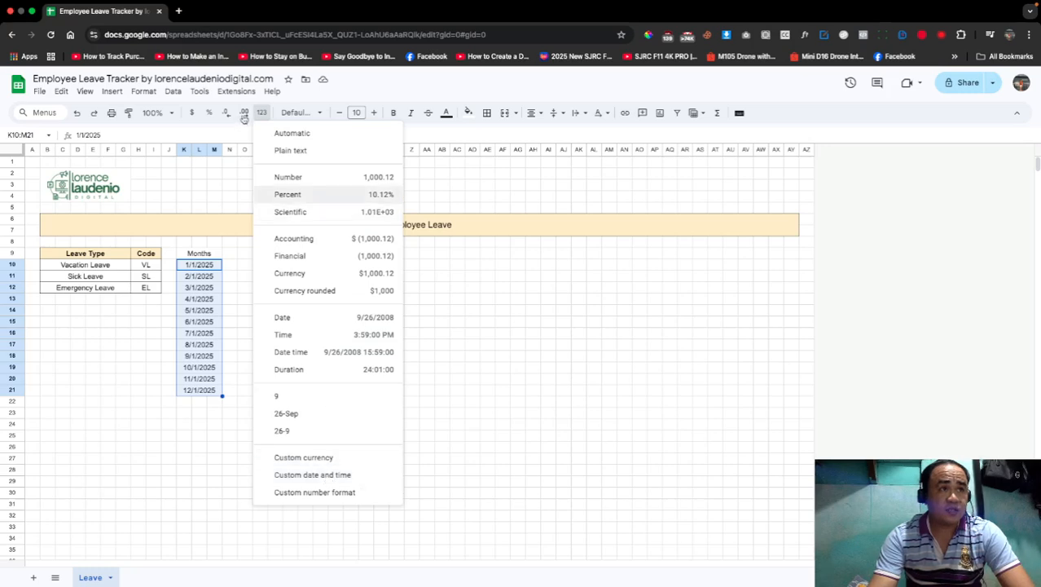
{"action": "left_click", "coordinate": [360, 477]}
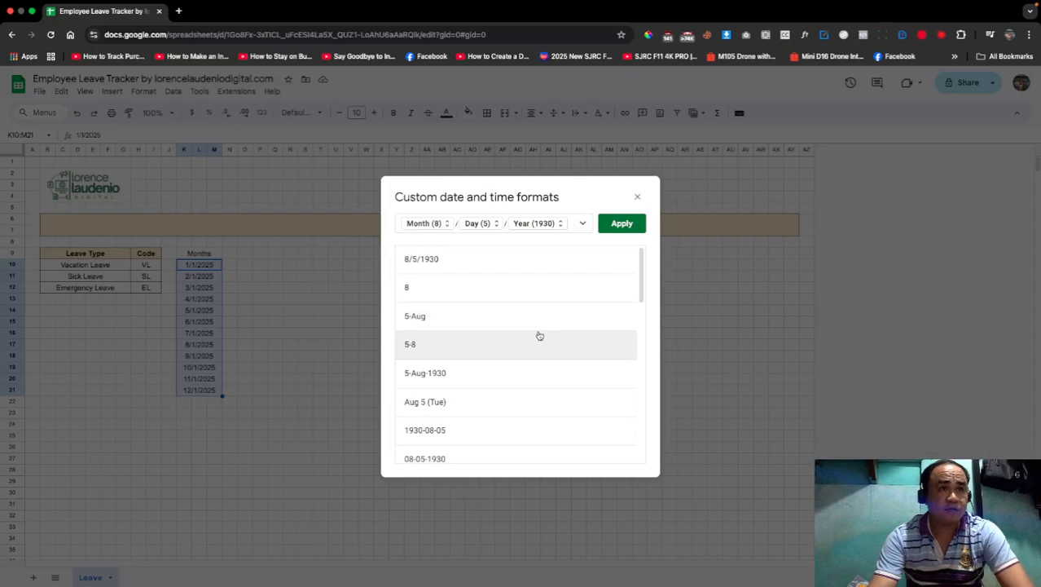
{"action": "left_click", "coordinate": [584, 224]}
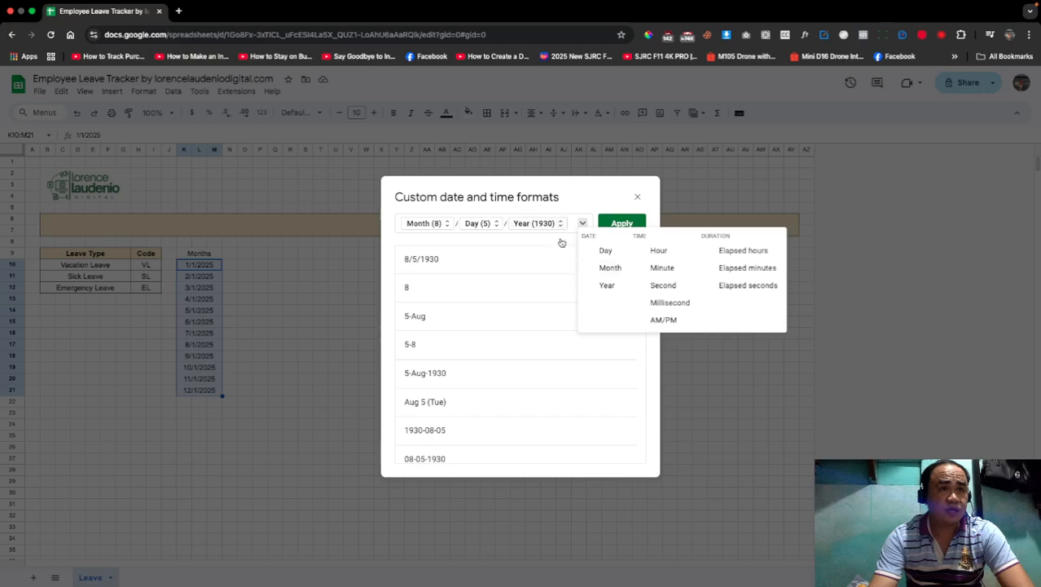
{"action": "left_click", "coordinate": [560, 232]}
{"action": "left_click", "coordinate": [560, 258]}
{"action": "left_click", "coordinate": [488, 223]}
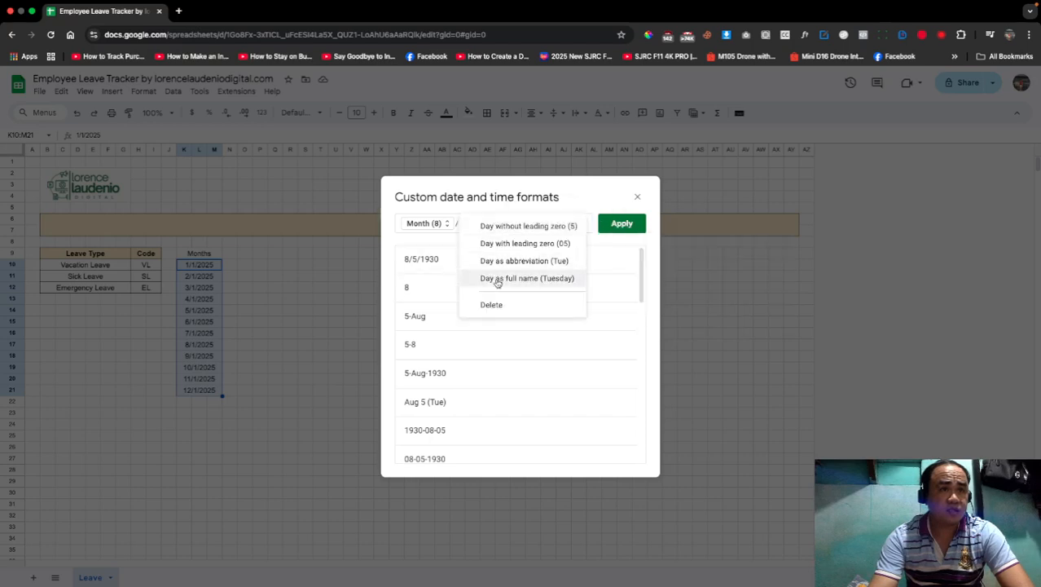
{"action": "left_click", "coordinate": [493, 305]}
{"action": "left_click", "coordinate": [424, 223]}
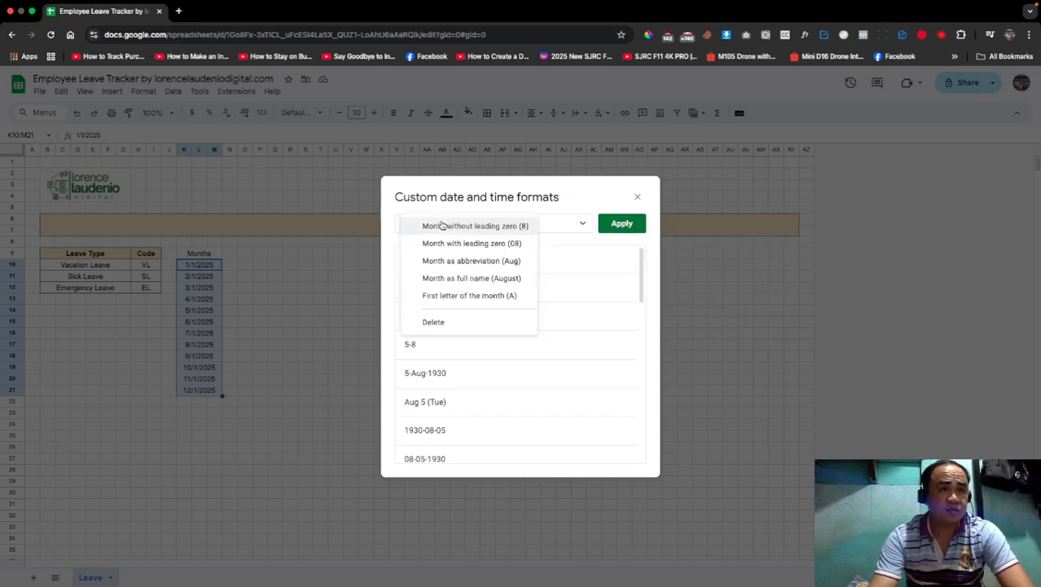
{"action": "left_click", "coordinate": [449, 324]}
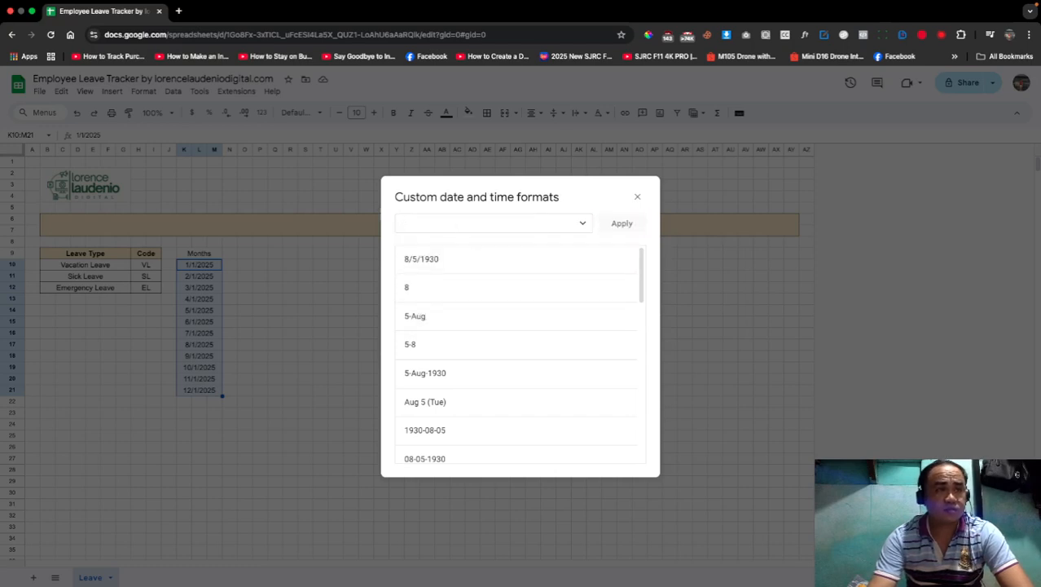
Step: Build the date format from the day without leading zero, a hyphen and the month as abbreviation (Aug)
{"action": "left_click", "coordinate": [582, 223]}
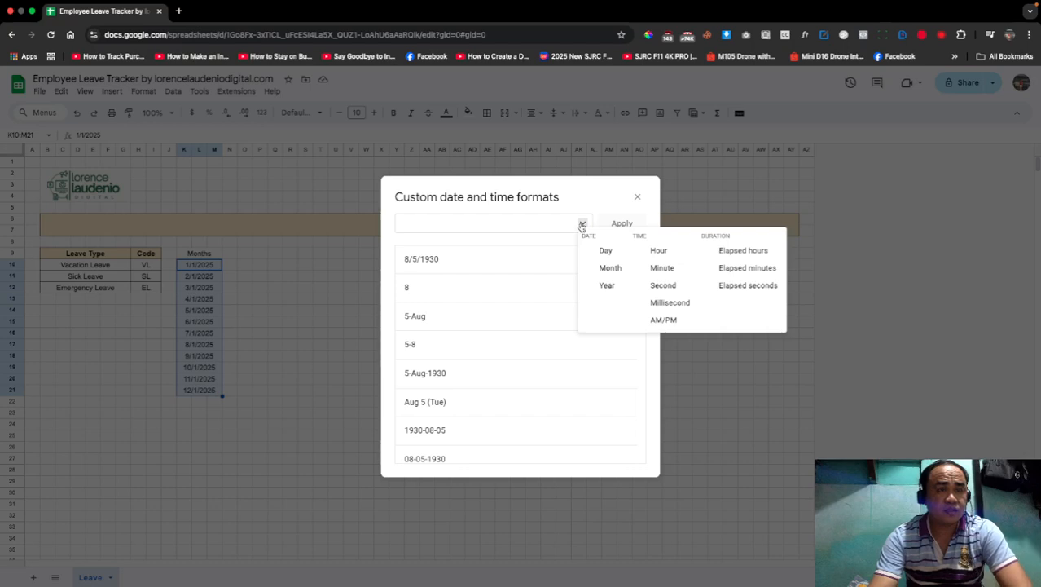
{"action": "left_click", "coordinate": [604, 252]}
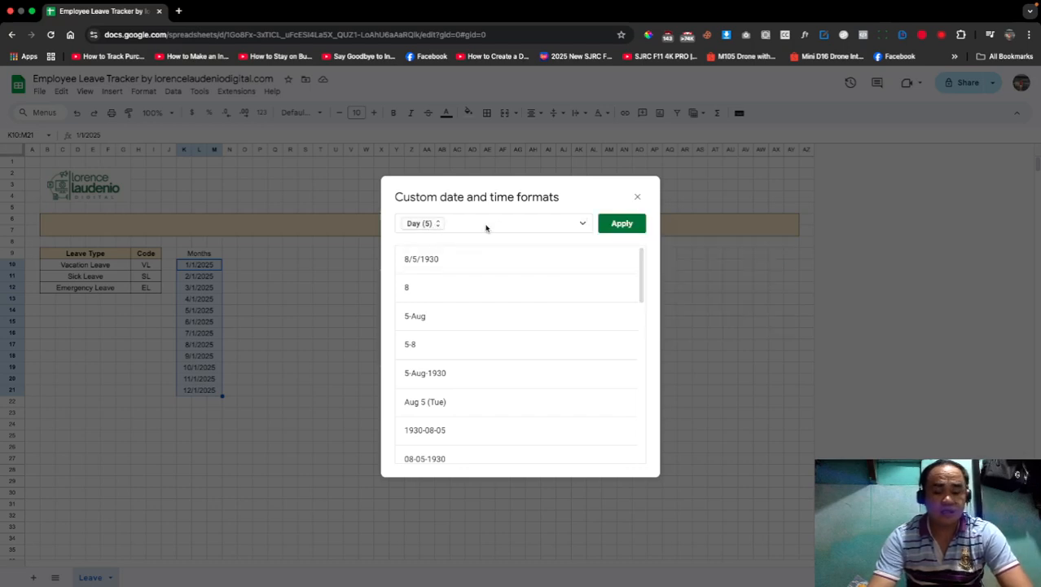
{"action": "left_click", "coordinate": [583, 223]}
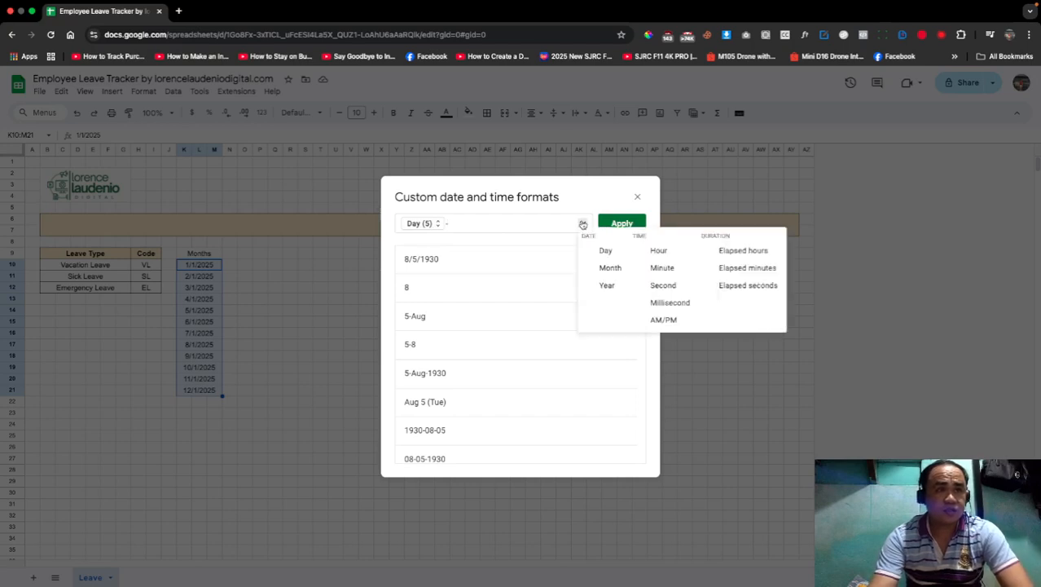
{"action": "left_click", "coordinate": [601, 268]}
{"action": "left_click", "coordinate": [489, 226]}
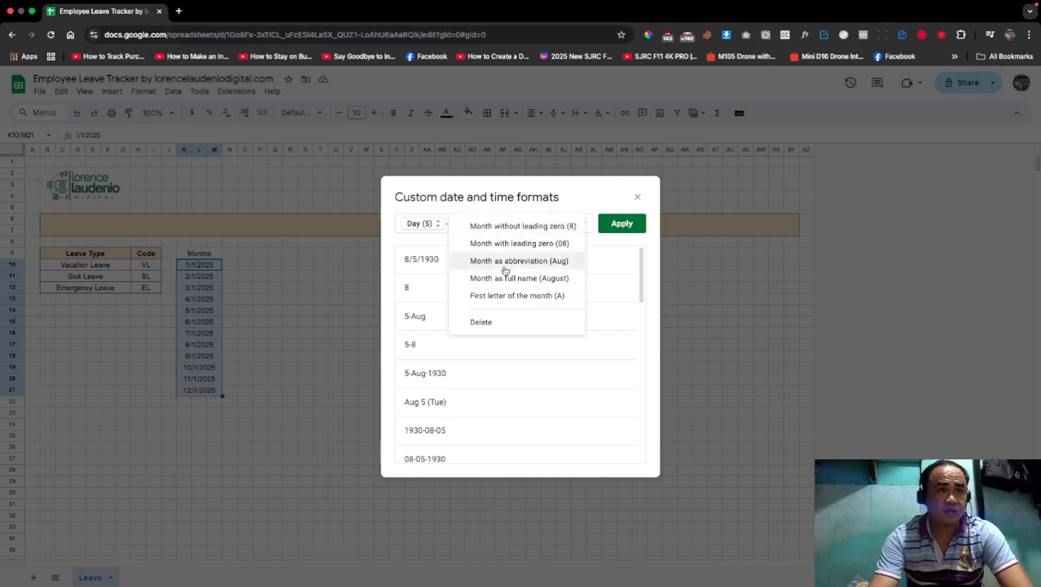
{"action": "left_click", "coordinate": [536, 262]}
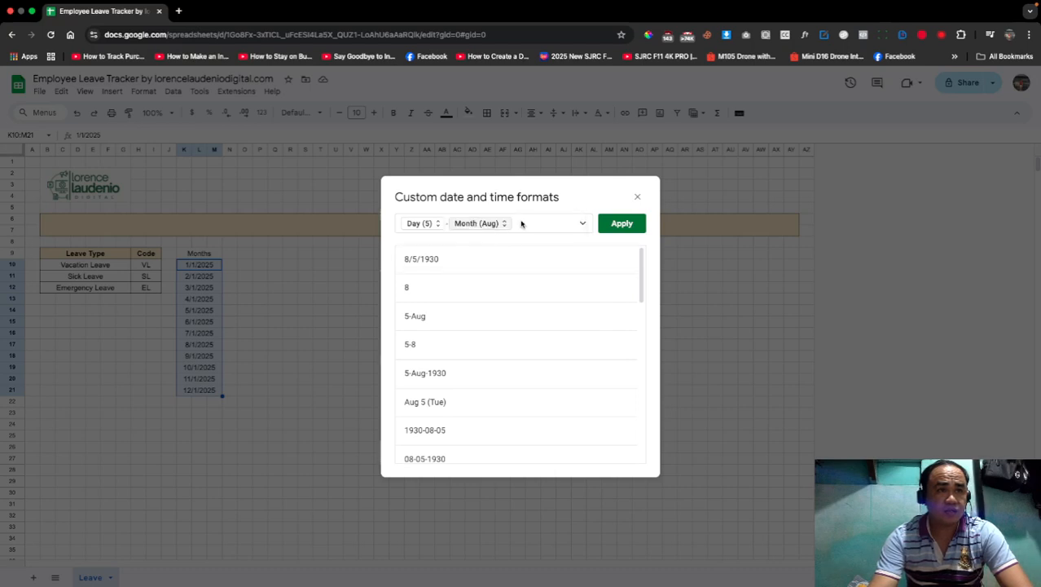
Step: Add a hyphen and the full numeric year (1930) to the date format, and apply it to K10:M21
{"action": "type", "text": "-"}
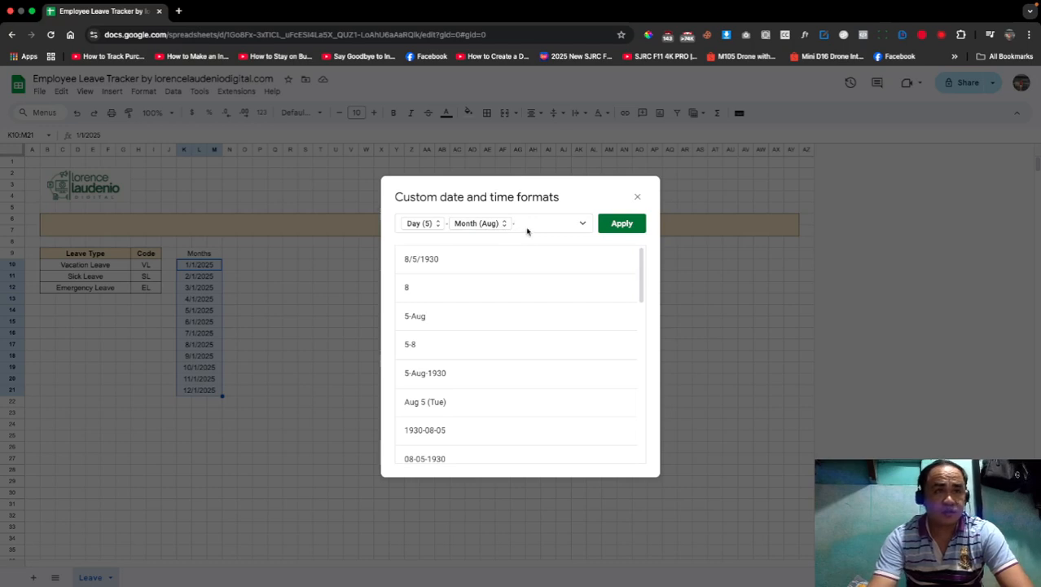
{"action": "left_click", "coordinate": [583, 230]}
{"action": "left_click", "coordinate": [605, 283]}
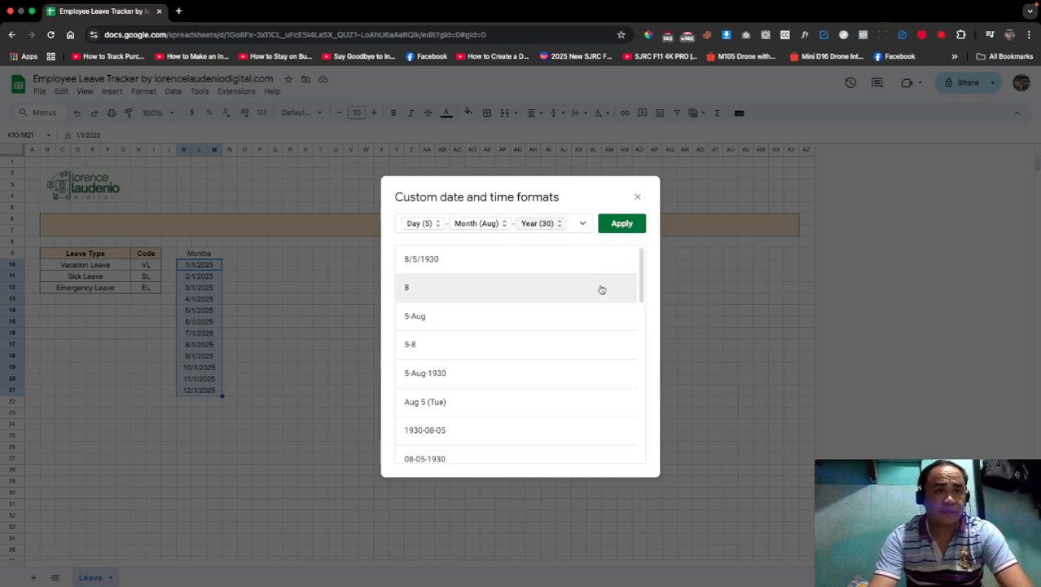
{"action": "left_click", "coordinate": [561, 222]}
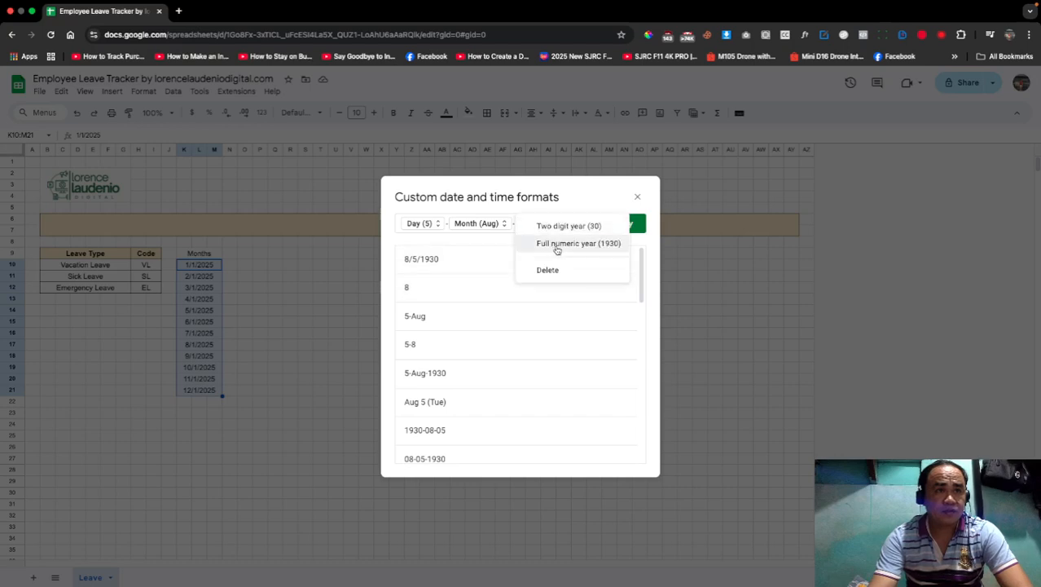
{"action": "left_click", "coordinate": [556, 244]}
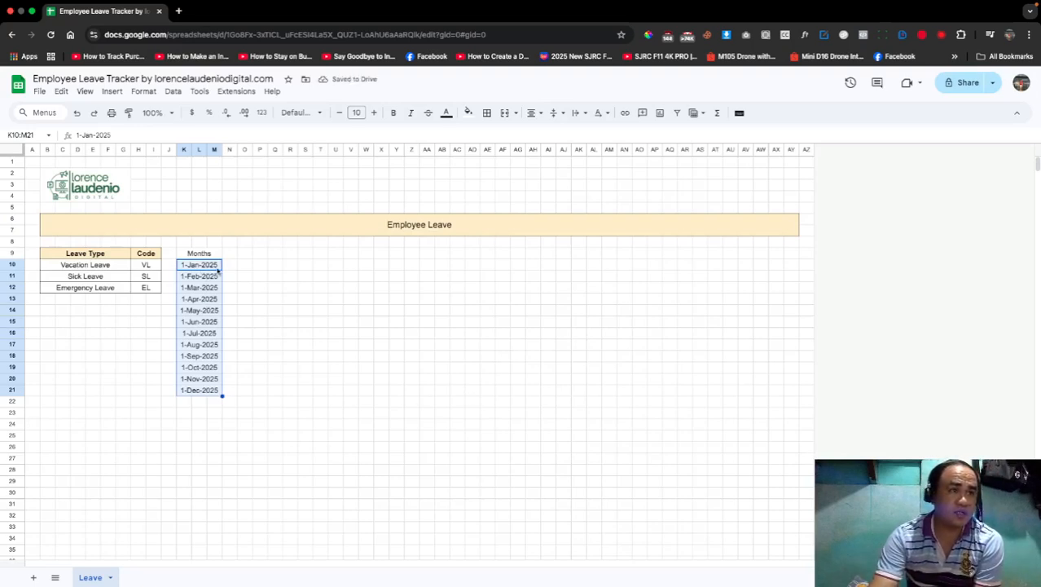
Step: Apply all borders to the Months list in cells K9:M21
{"action": "left_click_drag", "start_coordinate": [200, 253], "coordinate": [214, 392]}
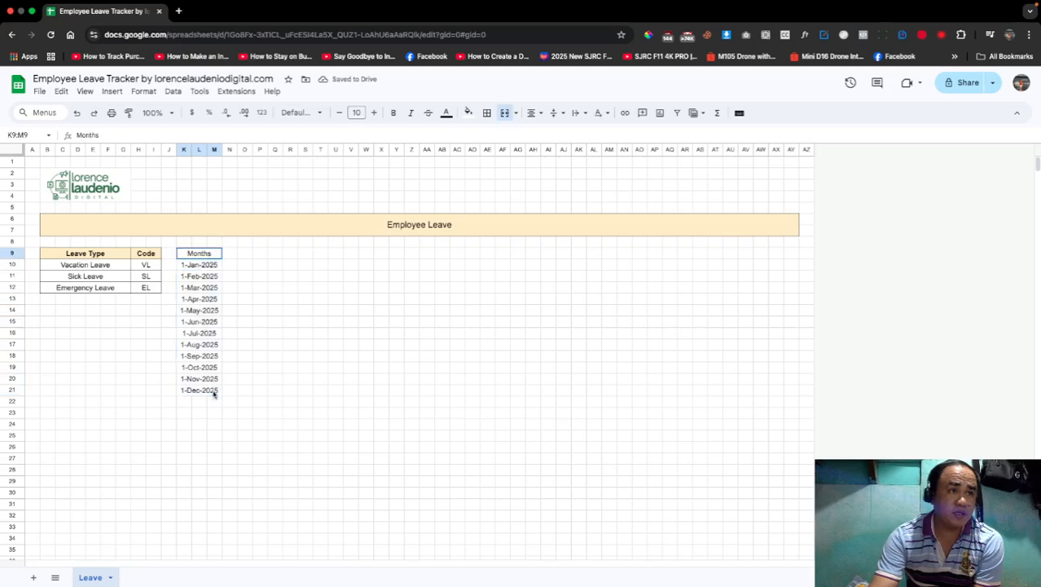
{"action": "left_click", "coordinate": [486, 113]}
{"action": "left_click", "coordinate": [493, 138]}
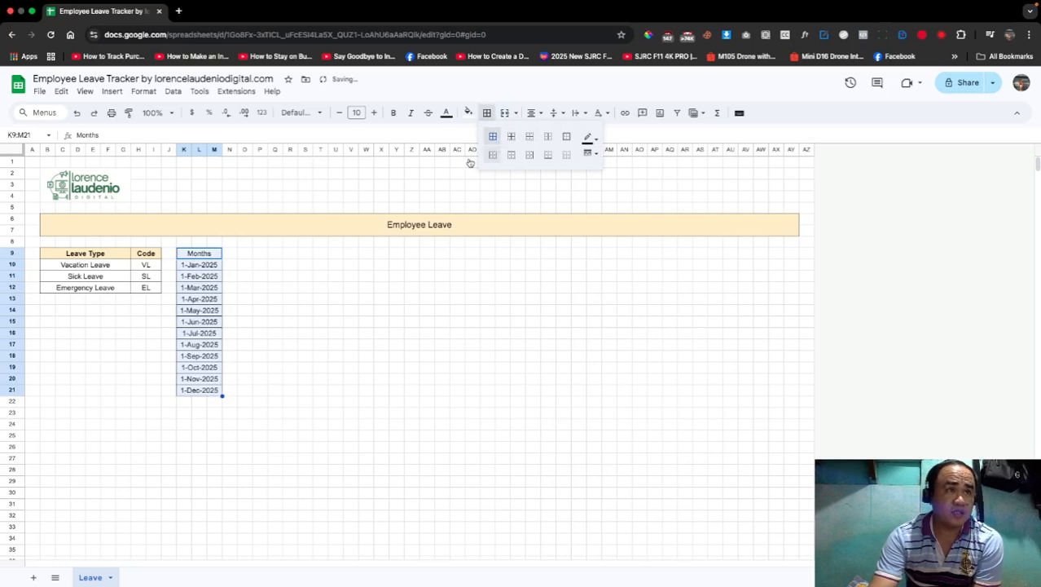
Step: Give the Months heading in K9:M9 a light cyan fill and bold text
{"action": "left_click", "coordinate": [211, 258]}
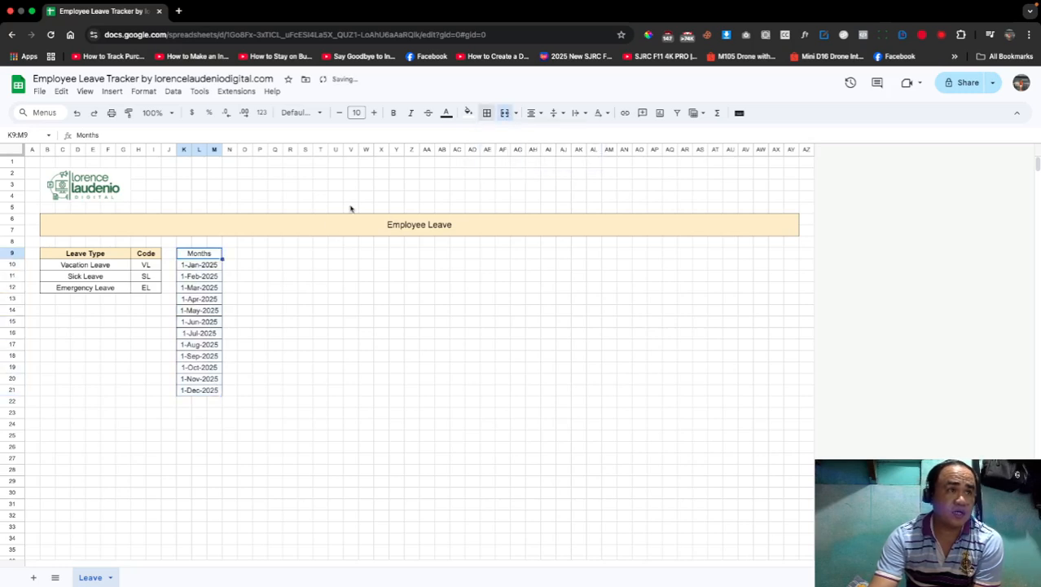
{"action": "left_click", "coordinate": [469, 112]}
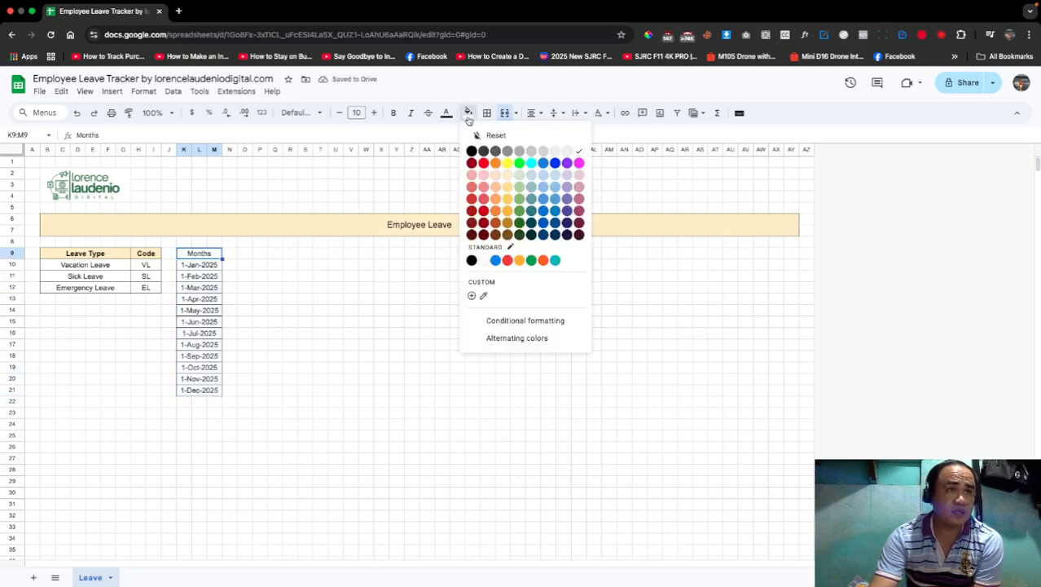
{"action": "left_click", "coordinate": [530, 186]}
{"action": "left_click", "coordinate": [393, 112]}
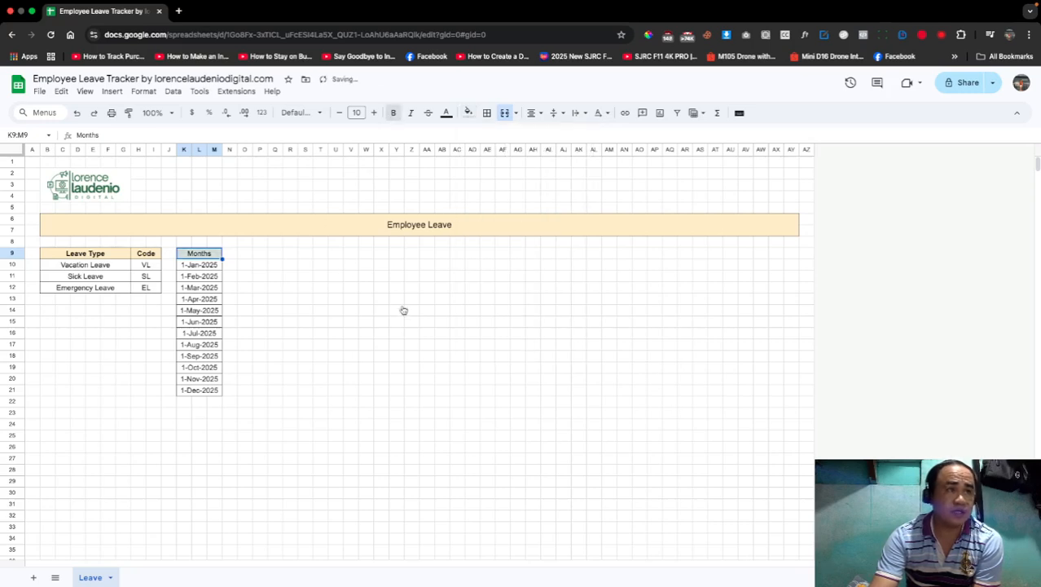
{"action": "left_click", "coordinate": [397, 314]}
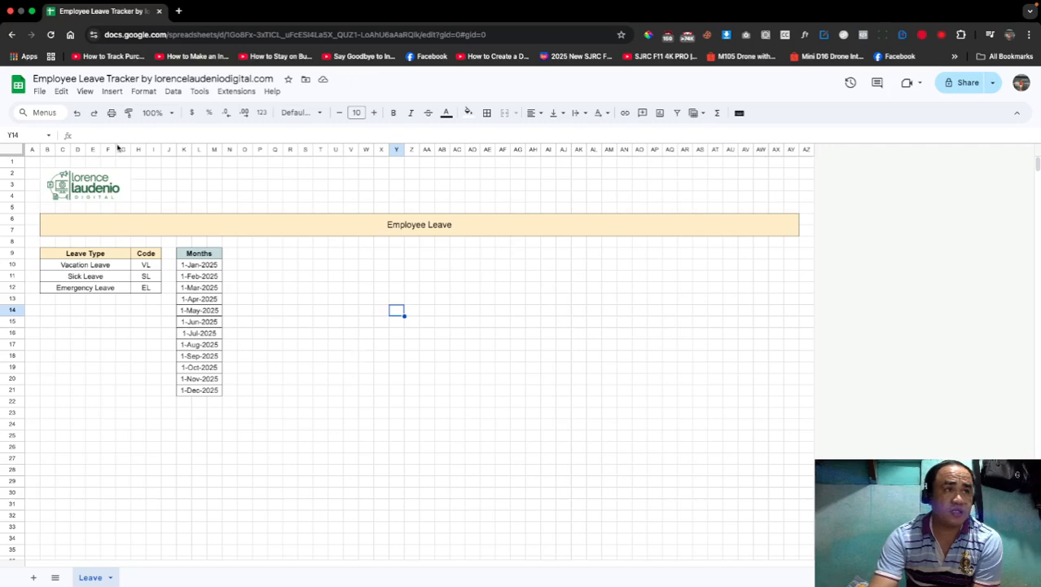
Step: Hide the gridlines on the Leave sheet and duplicate the sheet
{"action": "left_click", "coordinate": [85, 91]}
{"action": "mouse_move", "coordinate": [98, 114]}
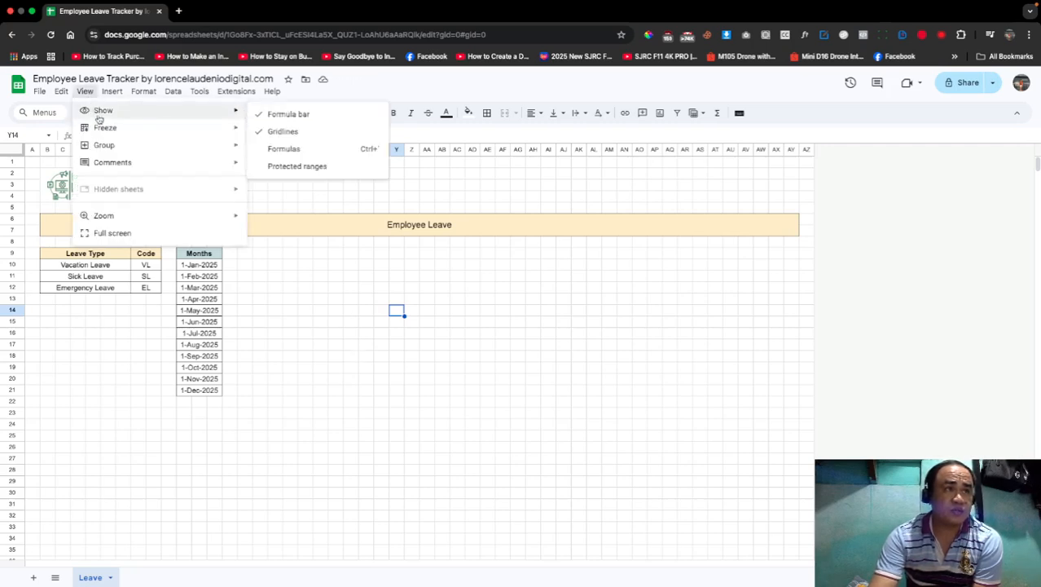
{"action": "left_click", "coordinate": [277, 132]}
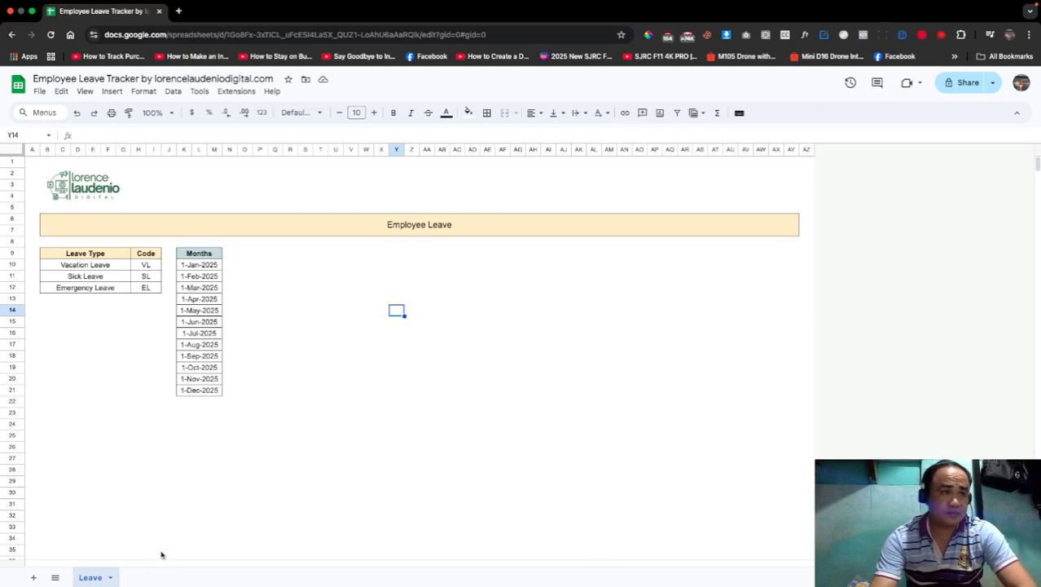
{"action": "left_click", "coordinate": [110, 577]}
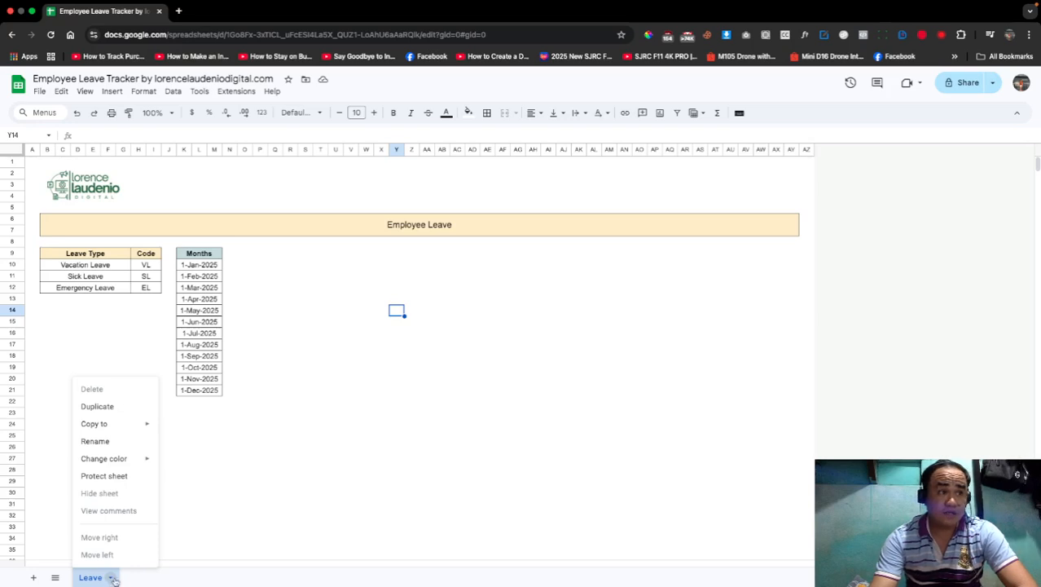
{"action": "left_click", "coordinate": [124, 411]}
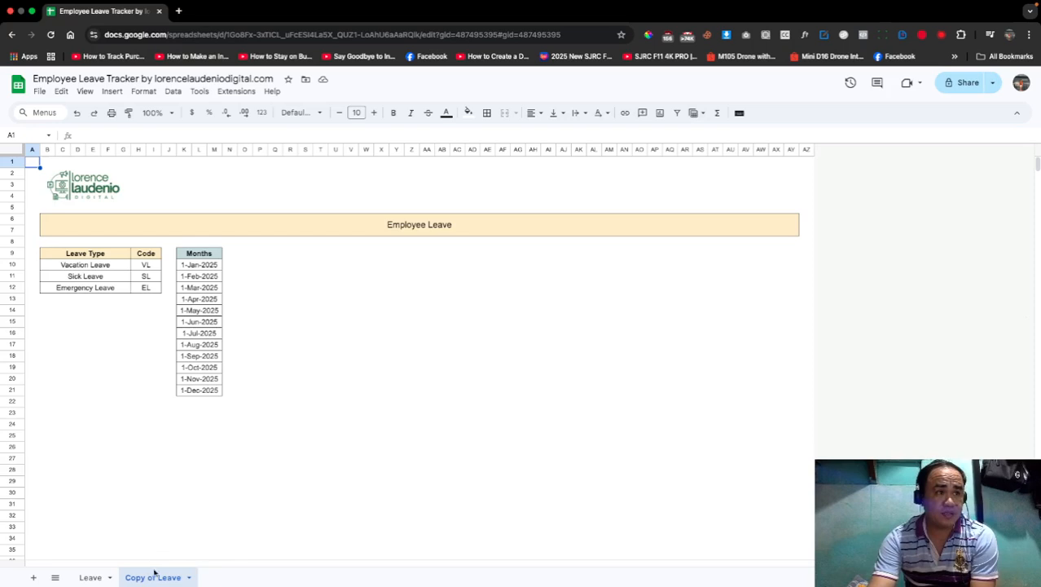
Step: Rename the Copy of Leave sheet as Janaury
{"action": "left_click", "coordinate": [190, 578]}
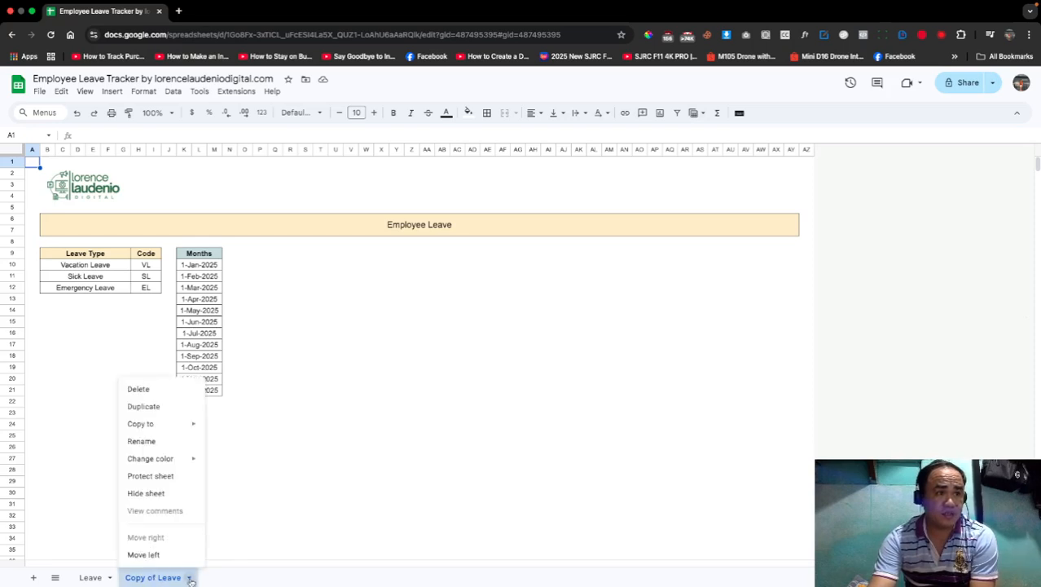
{"action": "left_click", "coordinate": [145, 441]}
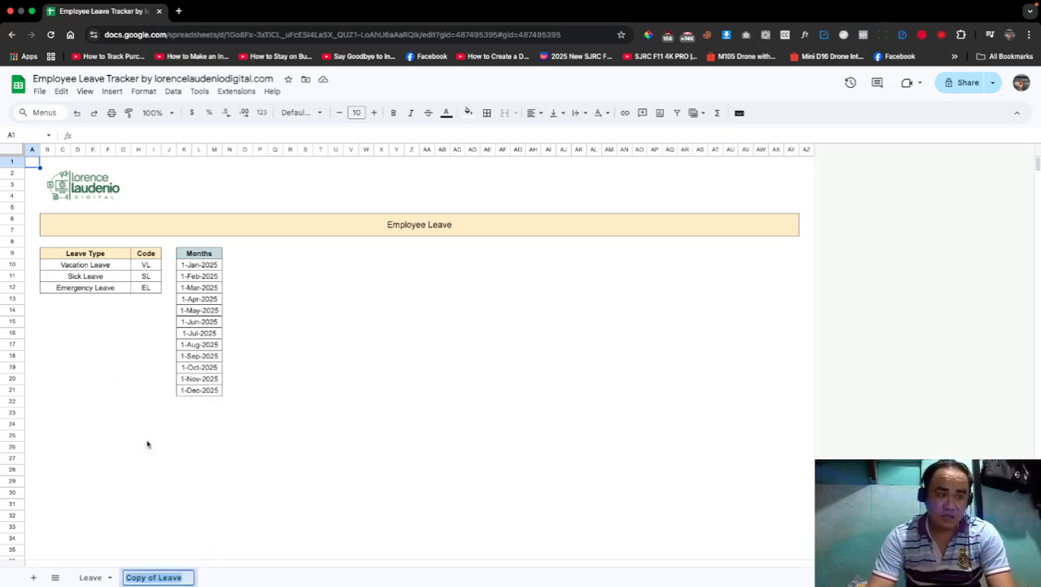
{"action": "type", "text": "Janaury"}
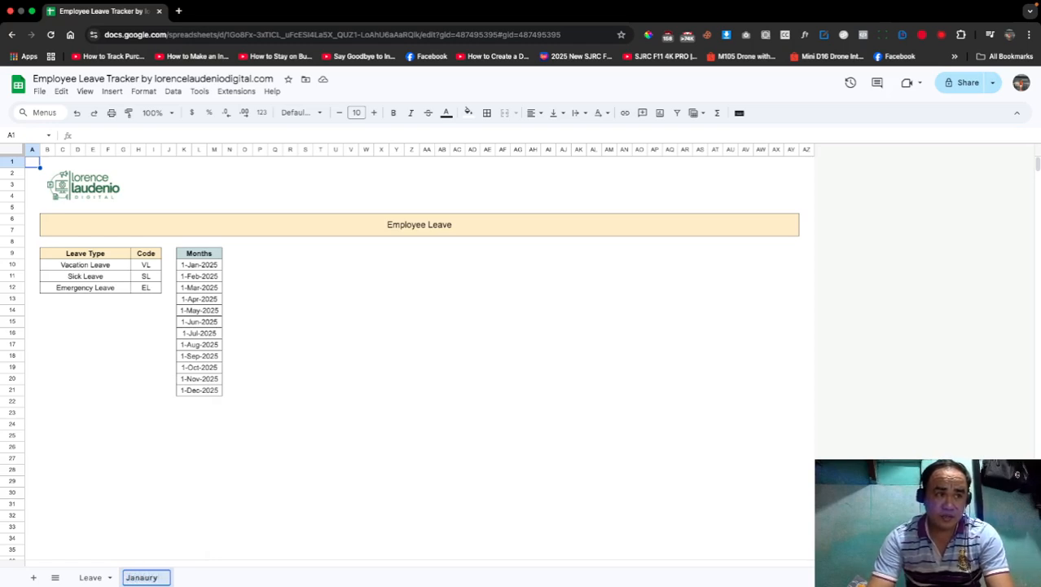
{"action": "key", "text": "BackSpace"}
{"action": "key", "text": "BackSpace"}
{"action": "key", "text": "BackSpace"}
{"action": "key", "text": "BackSpace"}
{"action": "type", "text": "u"}
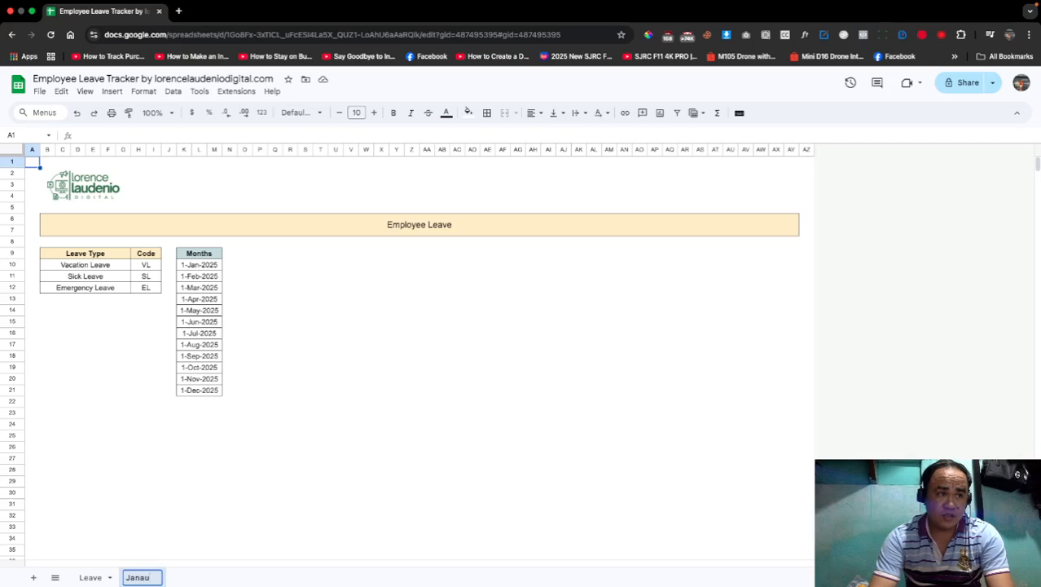
{"action": "type", "text": "ary"}
{"action": "key", "text": "Return"}
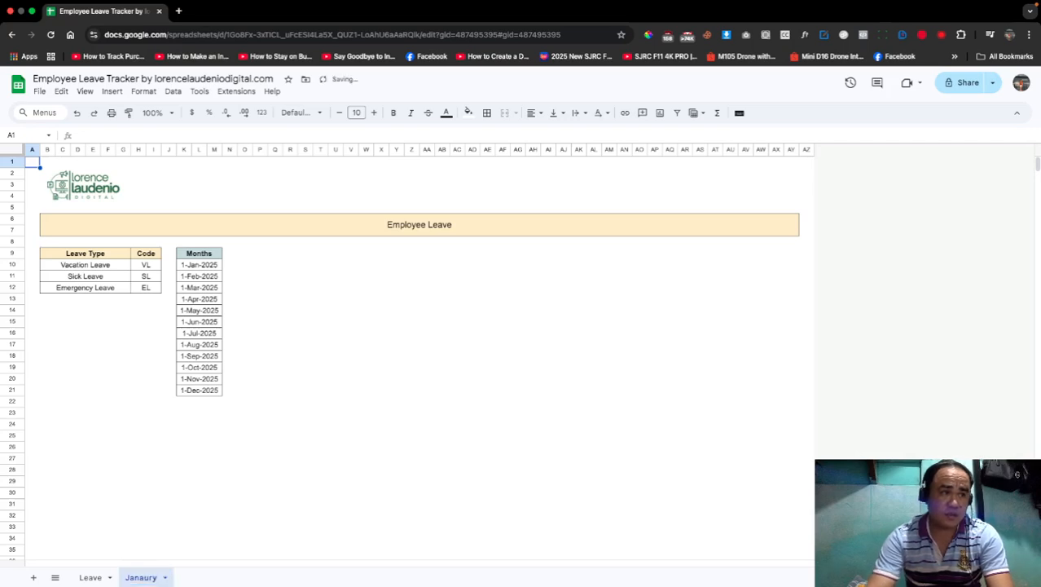
Step: Rename the duplicated sheet as January
{"action": "left_click", "coordinate": [166, 578]}
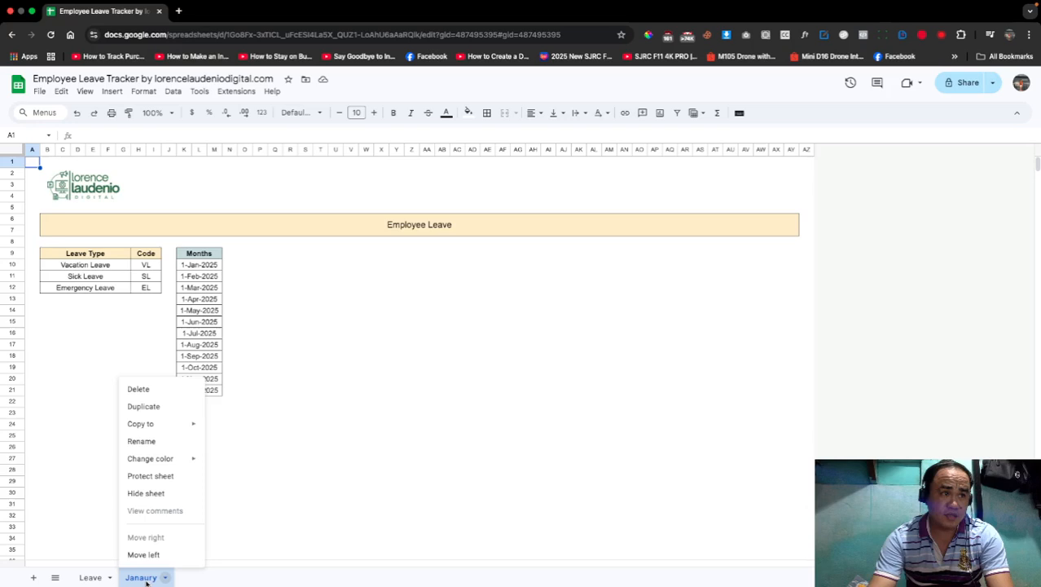
{"action": "left_click", "coordinate": [192, 582]}
{"action": "double_click", "coordinate": [140, 578]}
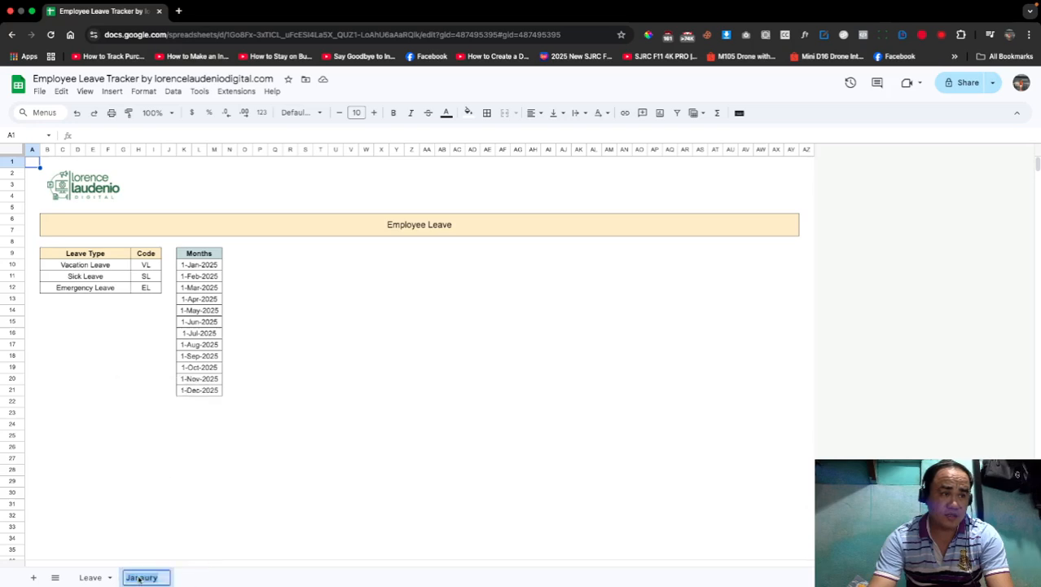
{"action": "type", "text": "Janau"}
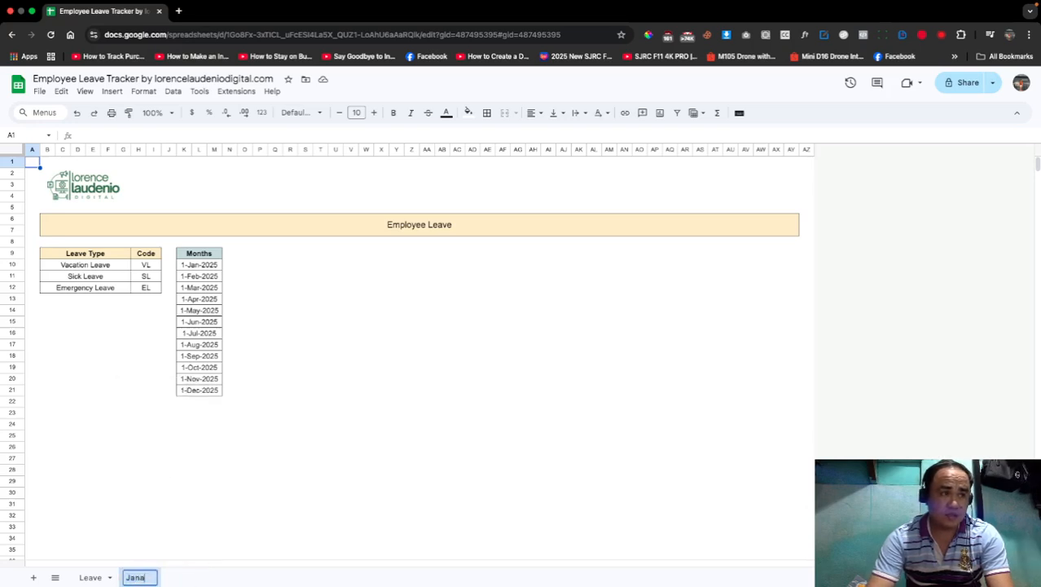
{"action": "key", "text": "BackSpace"}
{"action": "key", "text": "BackSpace"}
{"action": "type", "text": "uary"}
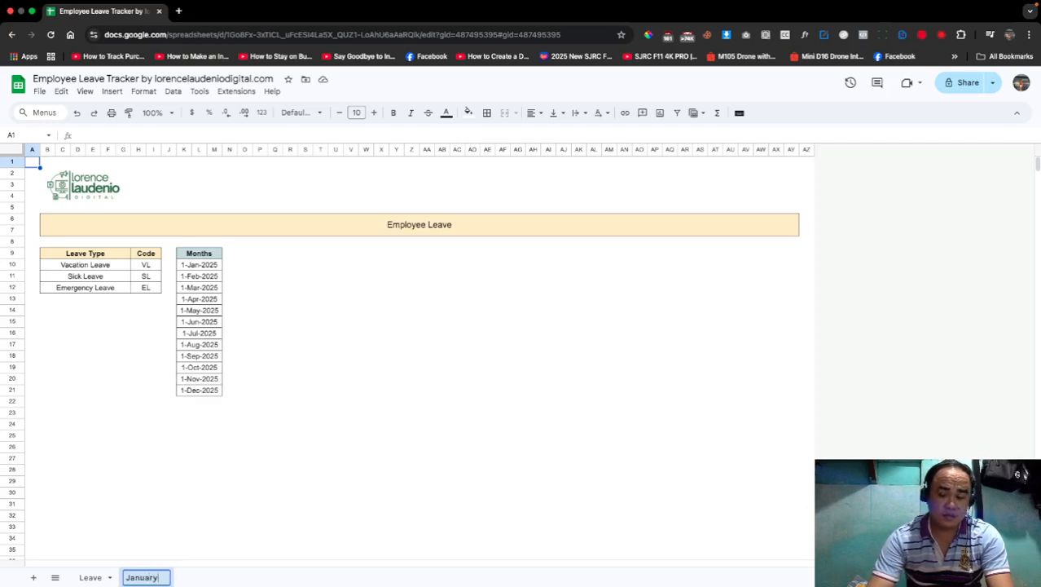
{"action": "key", "text": "Return"}
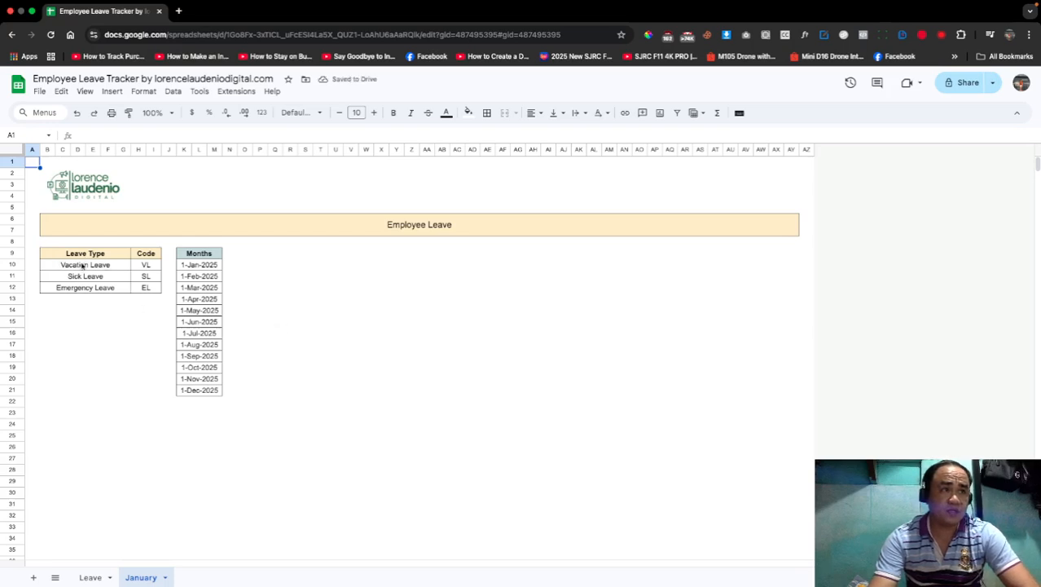
Step: Show the gridlines on the January sheet
{"action": "left_click_drag", "start_coordinate": [34, 257], "coordinate": [40, 408]}
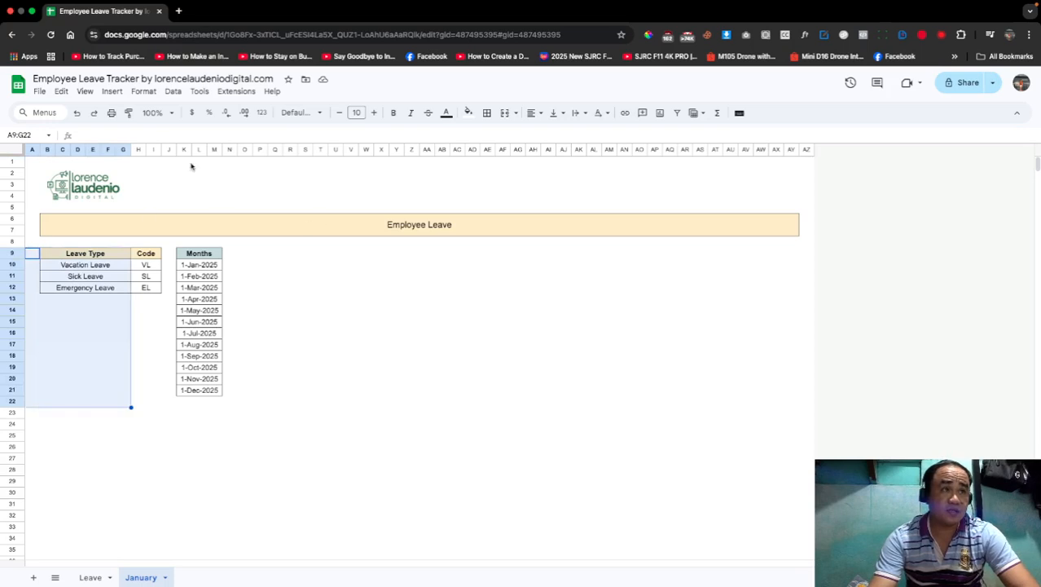
{"action": "left_click", "coordinate": [86, 91]}
{"action": "mouse_move", "coordinate": [99, 111]}
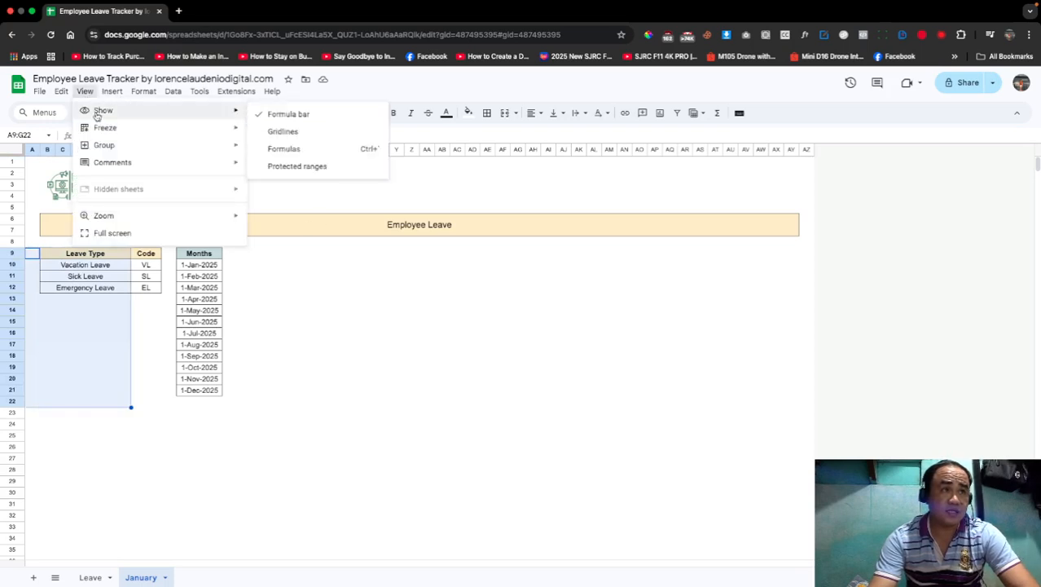
{"action": "left_click", "coordinate": [333, 136]}
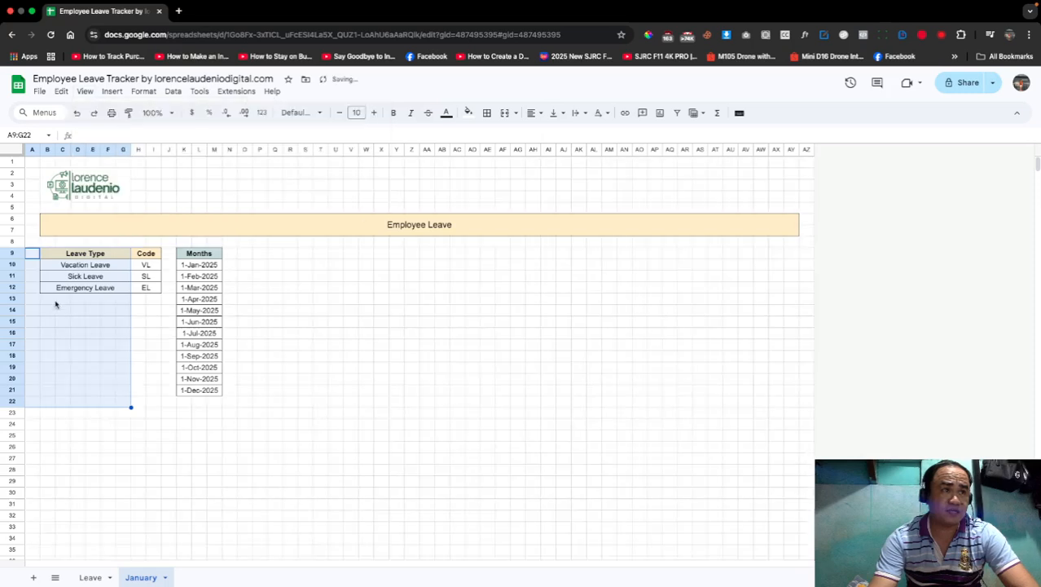
Step: Remove the leave code table and the Months list, including their formatting, from A9:M21 on the January sheet
{"action": "left_click", "coordinate": [32, 257]}
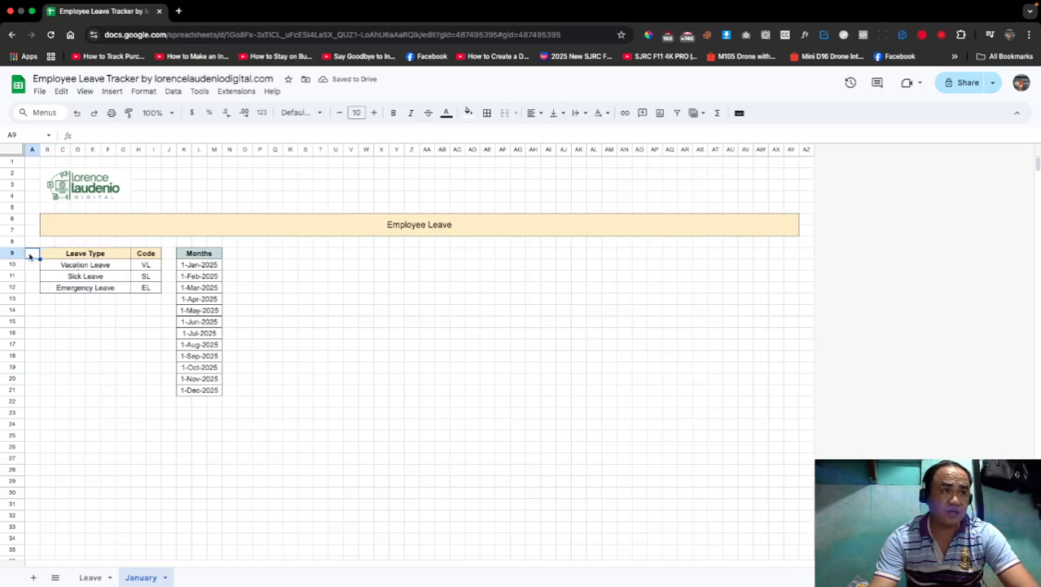
{"action": "left_click_drag", "start_coordinate": [32, 257], "coordinate": [38, 395]}
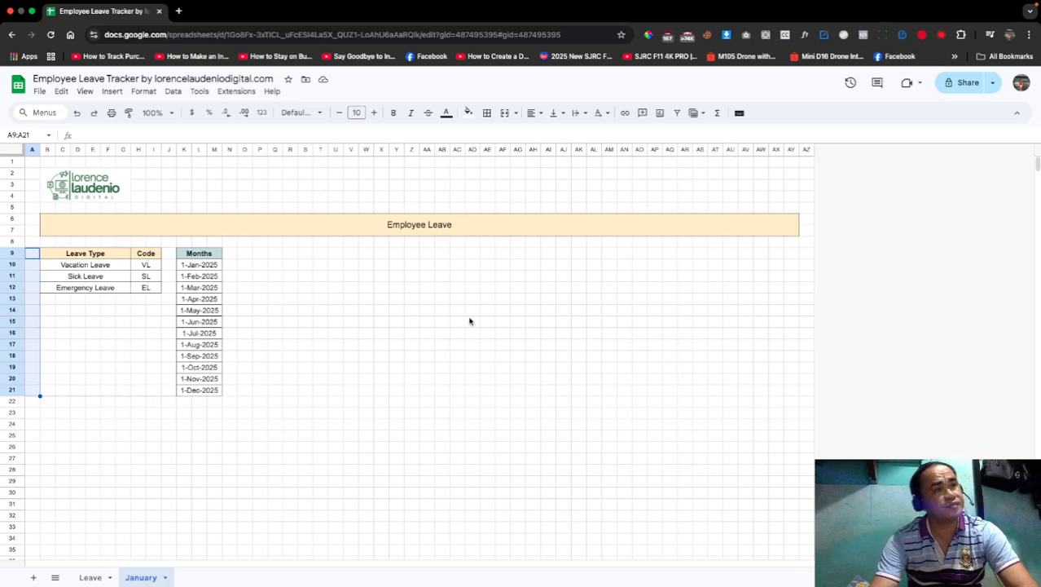
{"action": "key", "text": "ctrl+a"}
{"action": "key", "text": "Delete"}
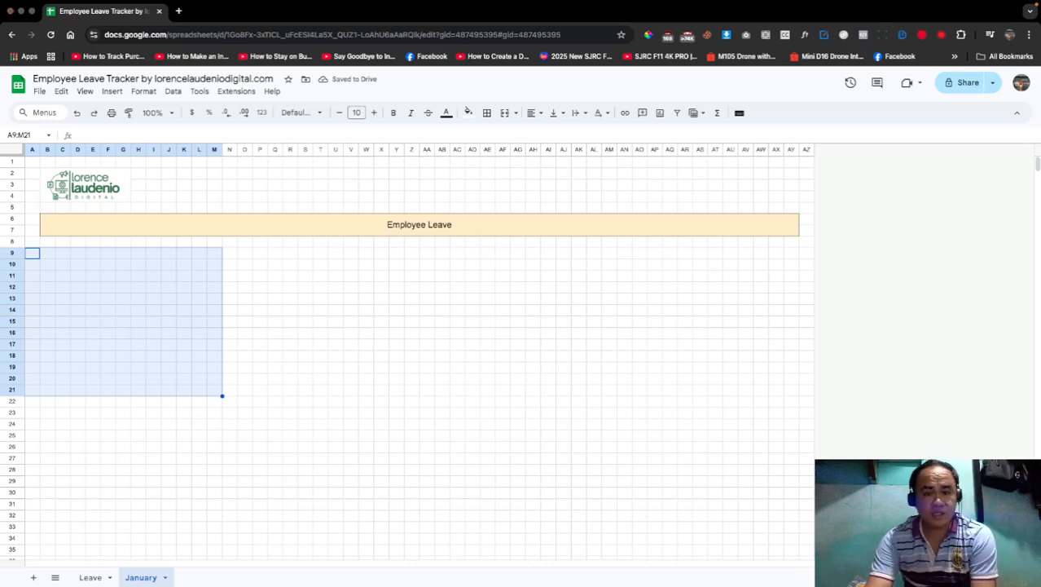
Step: Change the title bar text in B6:AY7 to "January Employee Leave Record"
{"action": "left_click", "coordinate": [420, 224]}
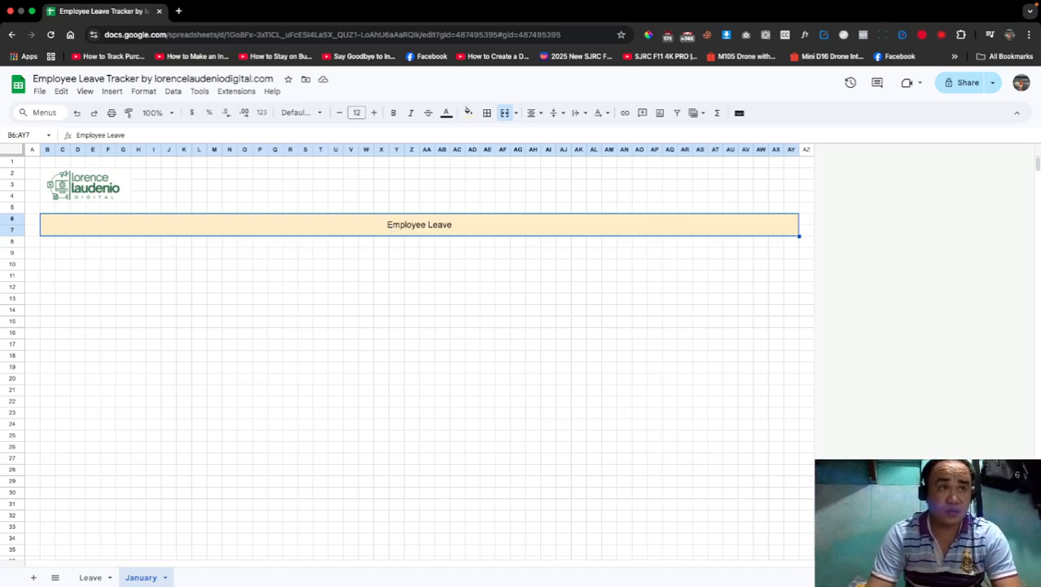
{"action": "type", "text": "Janua"}
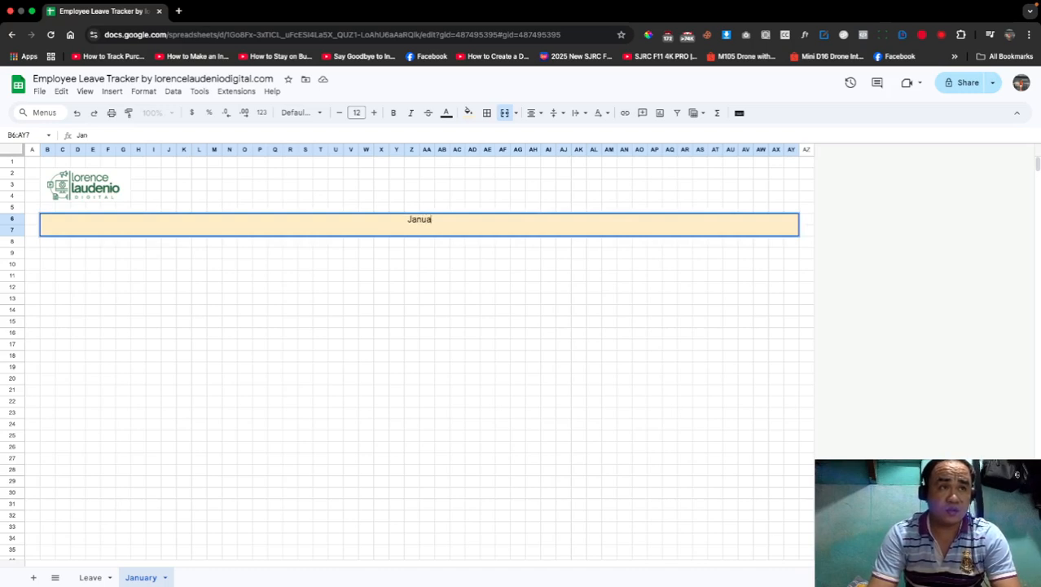
{"action": "type", "text": "ry Employee Leave"}
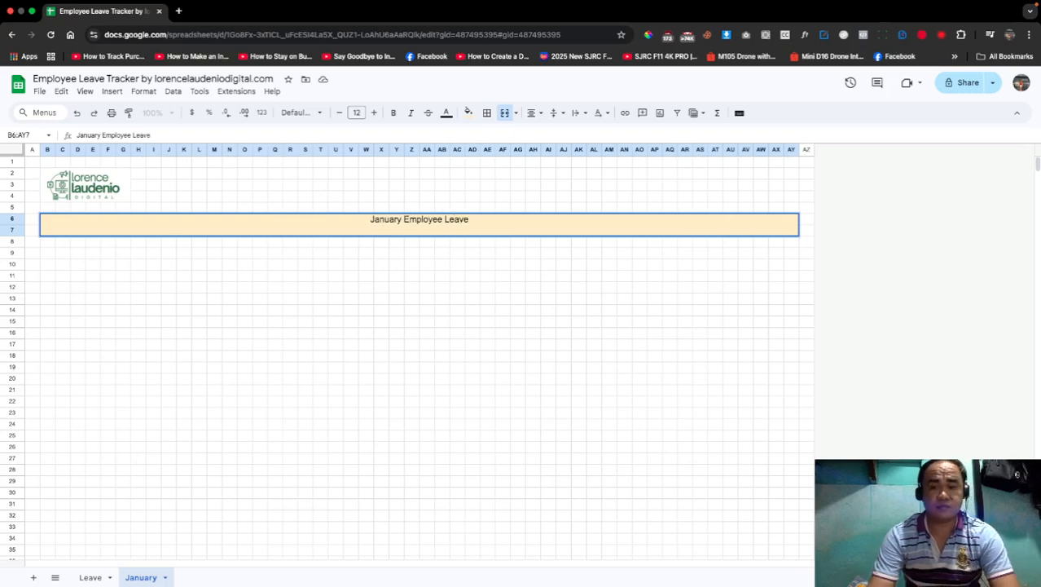
{"action": "key", "text": "Return"}
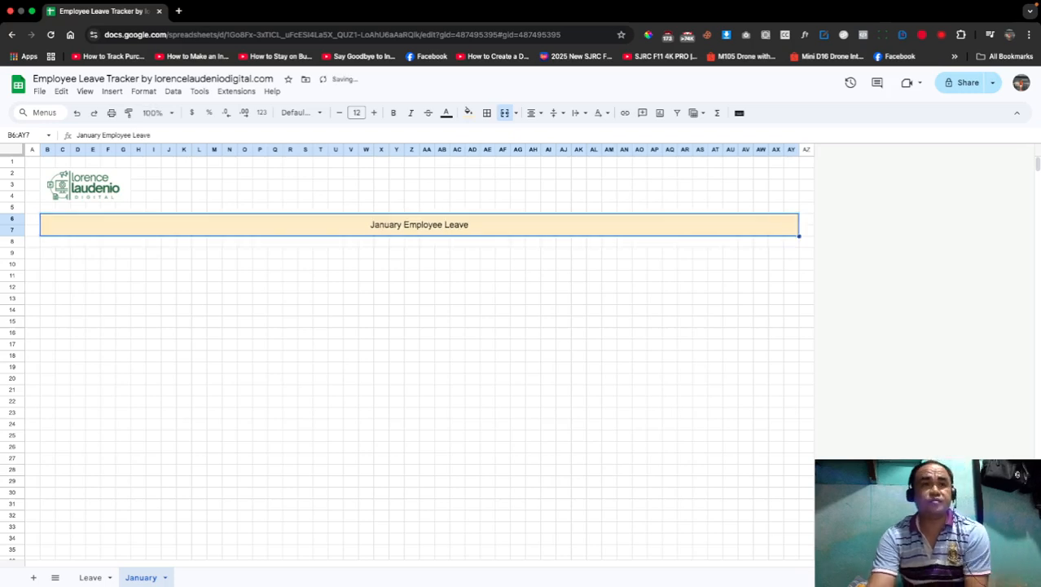
{"action": "left_click", "coordinate": [339, 135]}
{"action": "type", "text": "Record"}
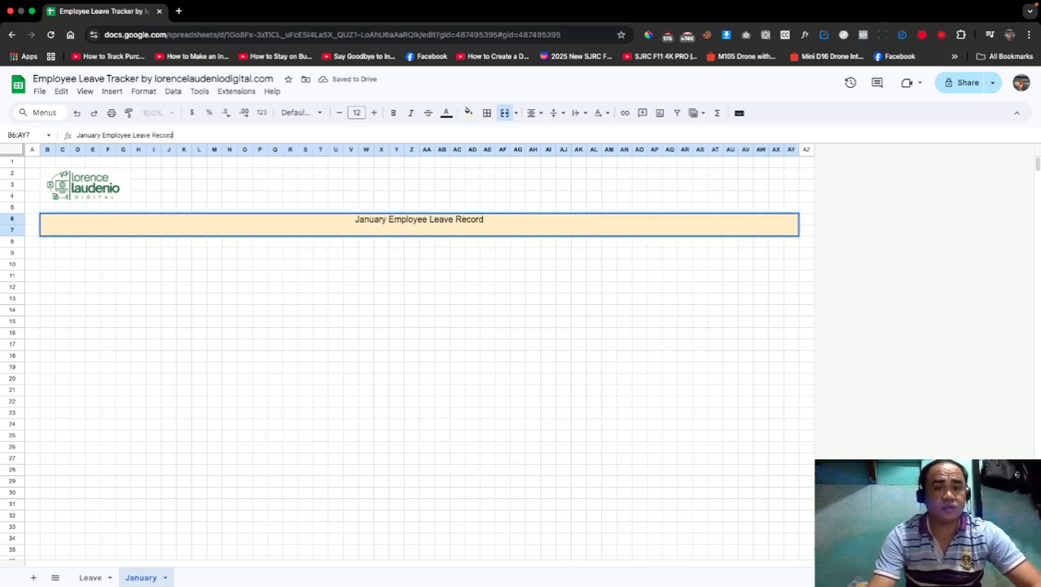
{"action": "left_click", "coordinate": [318, 224]}
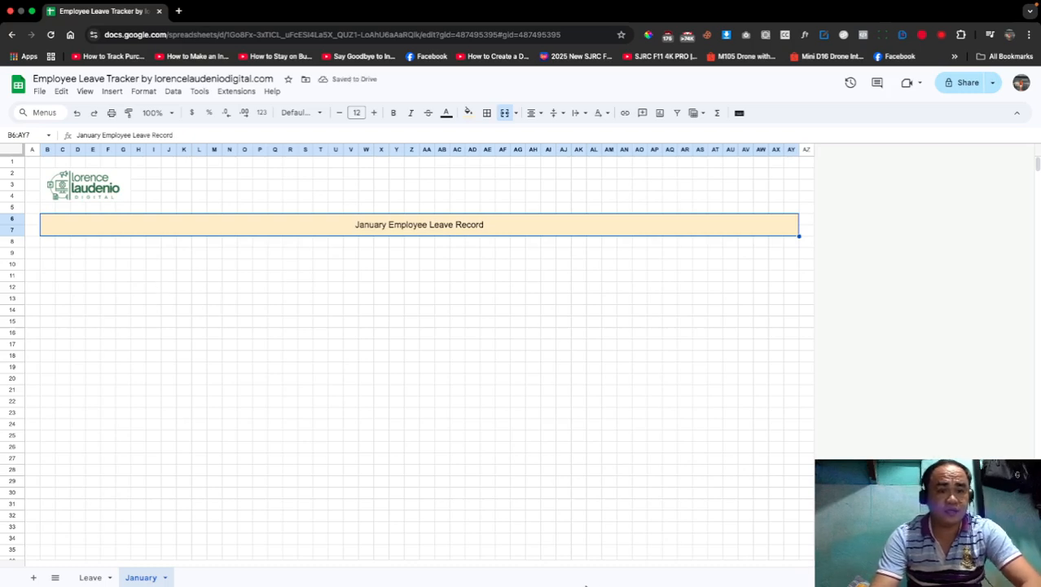
{"action": "left_click", "coordinate": [53, 255]}
{"action": "left_click", "coordinate": [68, 256]}
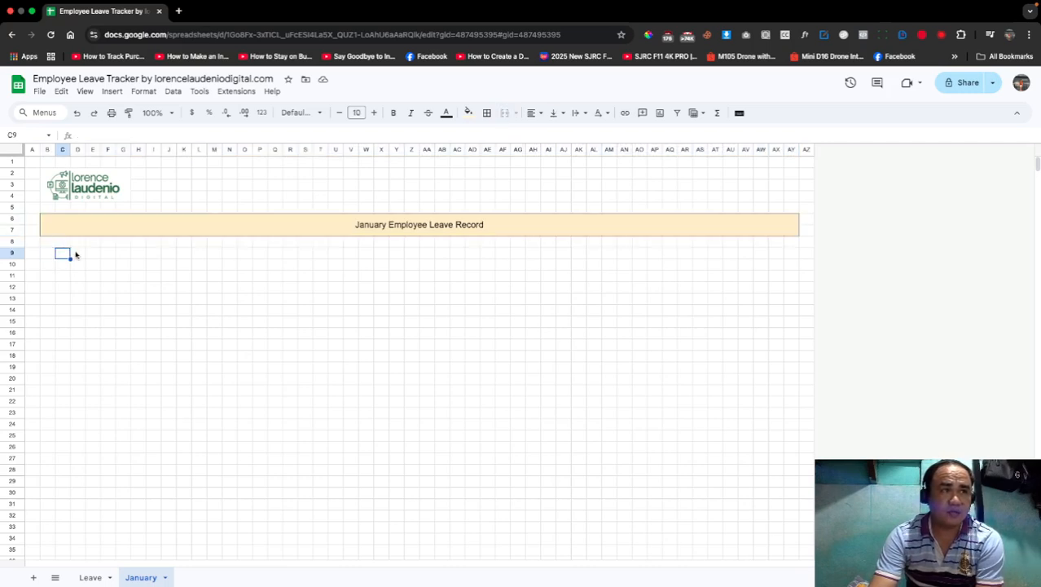
{"action": "left_click", "coordinate": [76, 255]}
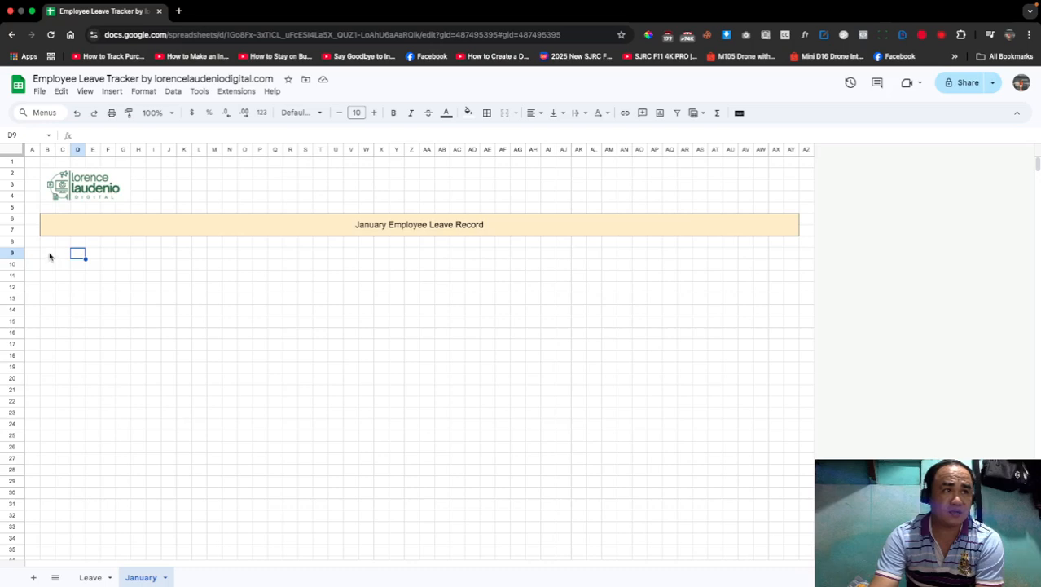
{"action": "left_click", "coordinate": [49, 255]}
{"action": "left_click", "coordinate": [76, 256], "text": "shift"}
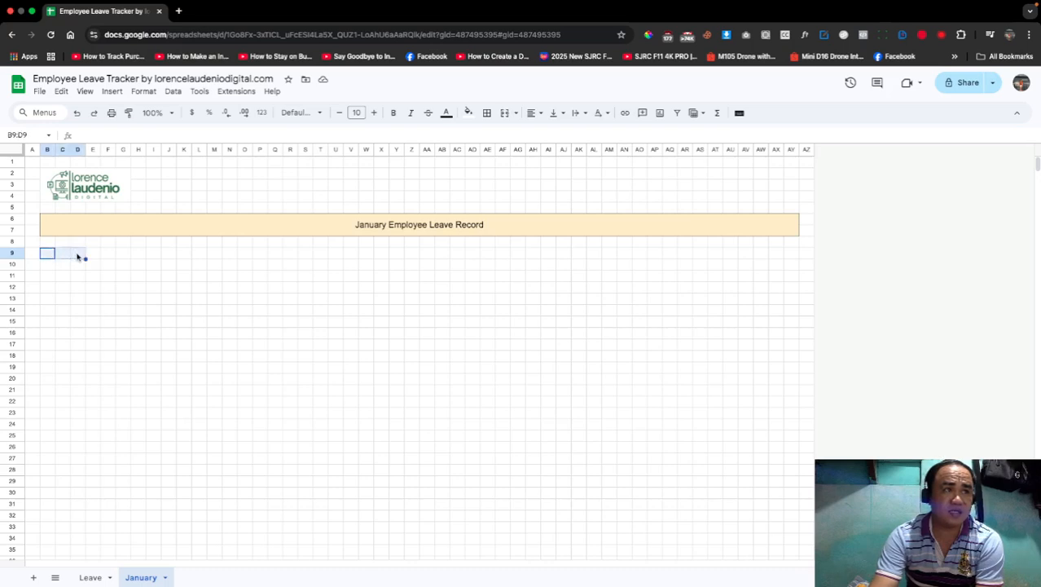
{"action": "left_click", "coordinate": [46, 256]}
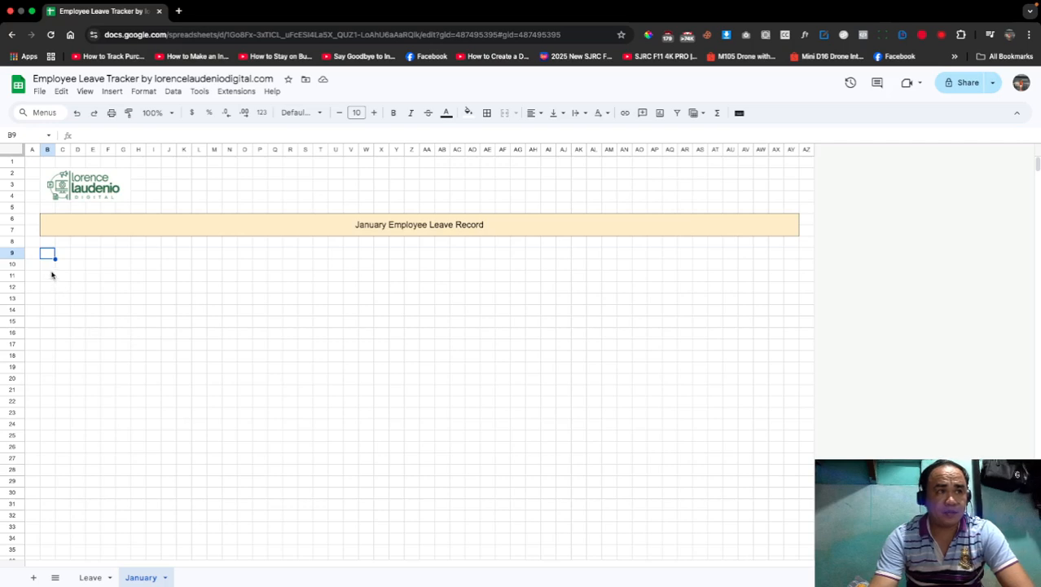
Step: Merge cells B11:F12 and align the merged cell to the center horizontally and the middle vertically
{"action": "left_click", "coordinate": [48, 278]}
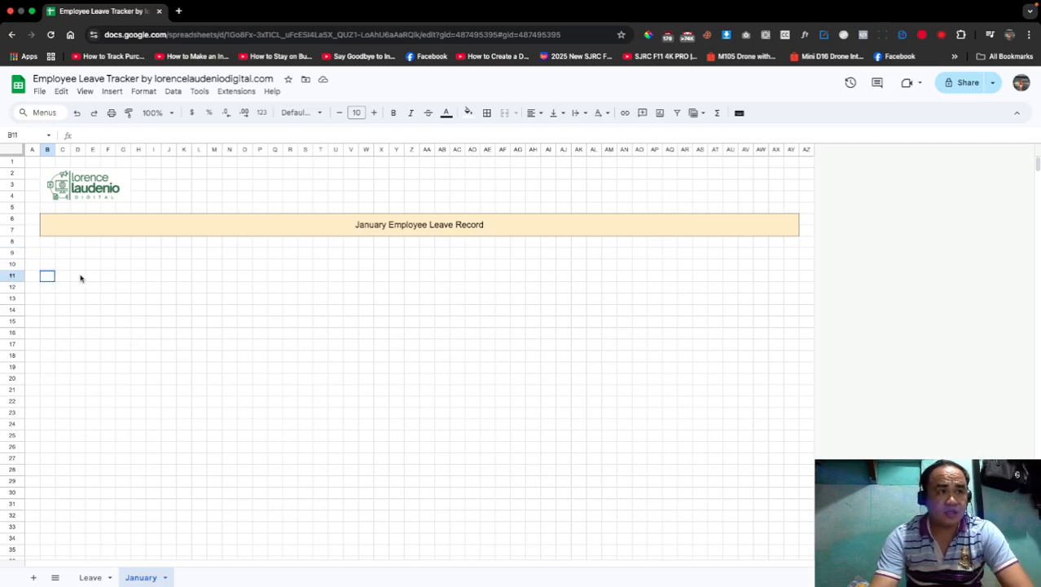
{"action": "left_click", "coordinate": [106, 280], "text": "shift"}
{"action": "left_click", "coordinate": [111, 287], "text": "shift"}
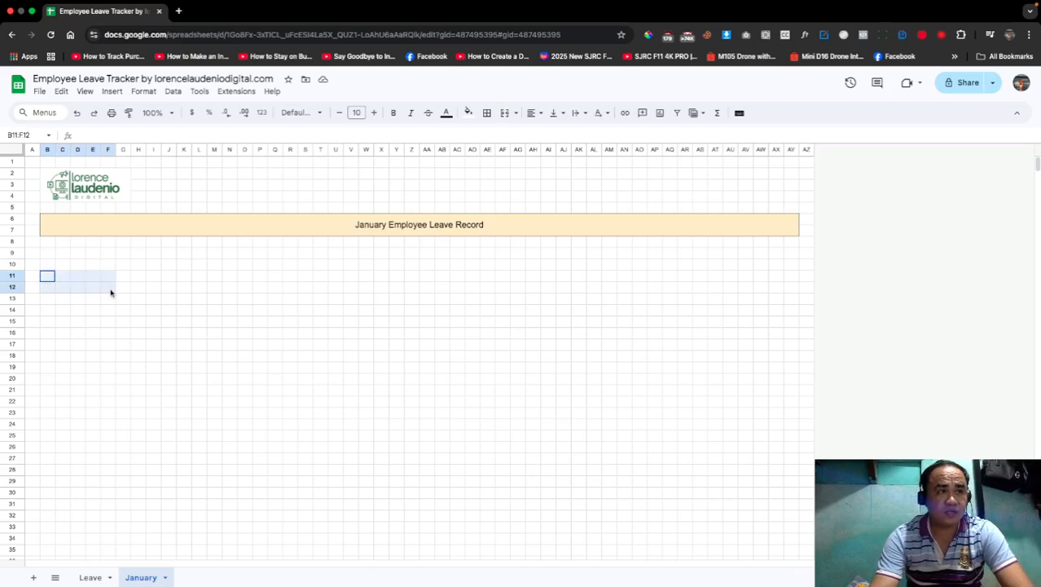
{"action": "left_click", "coordinate": [505, 112]}
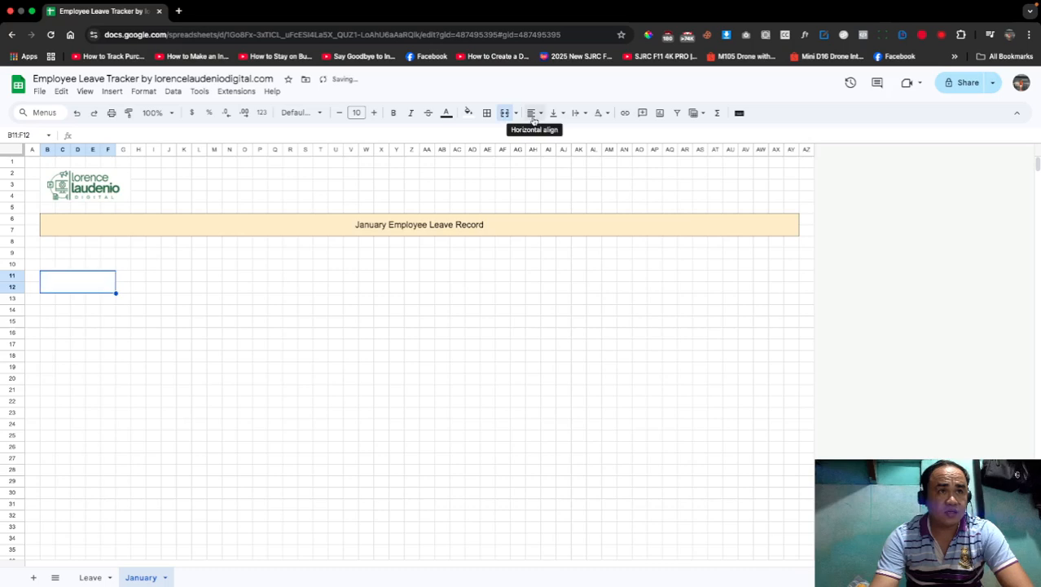
{"action": "left_click", "coordinate": [532, 119]}
{"action": "left_click", "coordinate": [550, 135]}
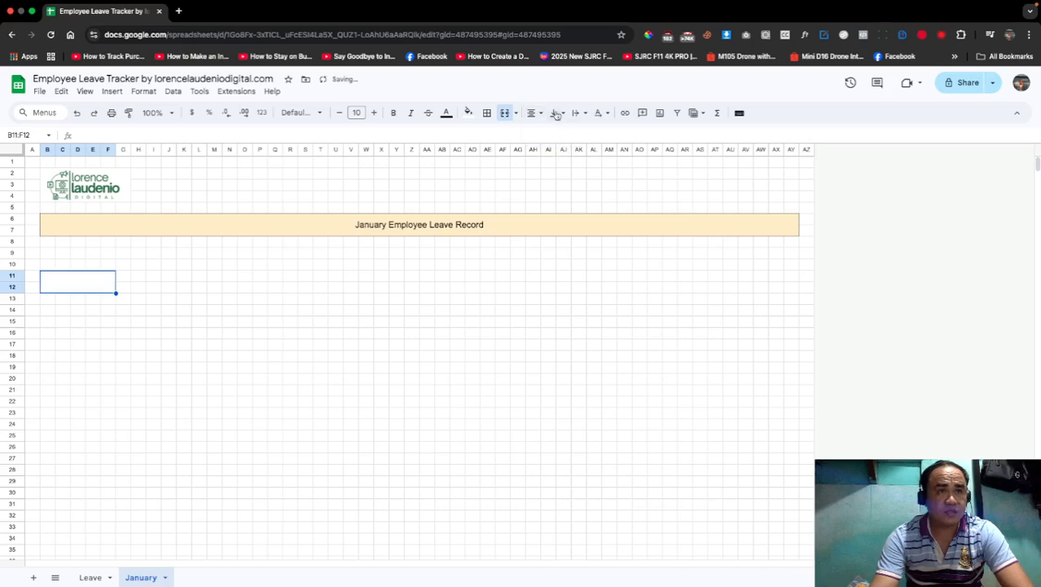
{"action": "left_click", "coordinate": [556, 114]}
{"action": "left_click", "coordinate": [571, 134]}
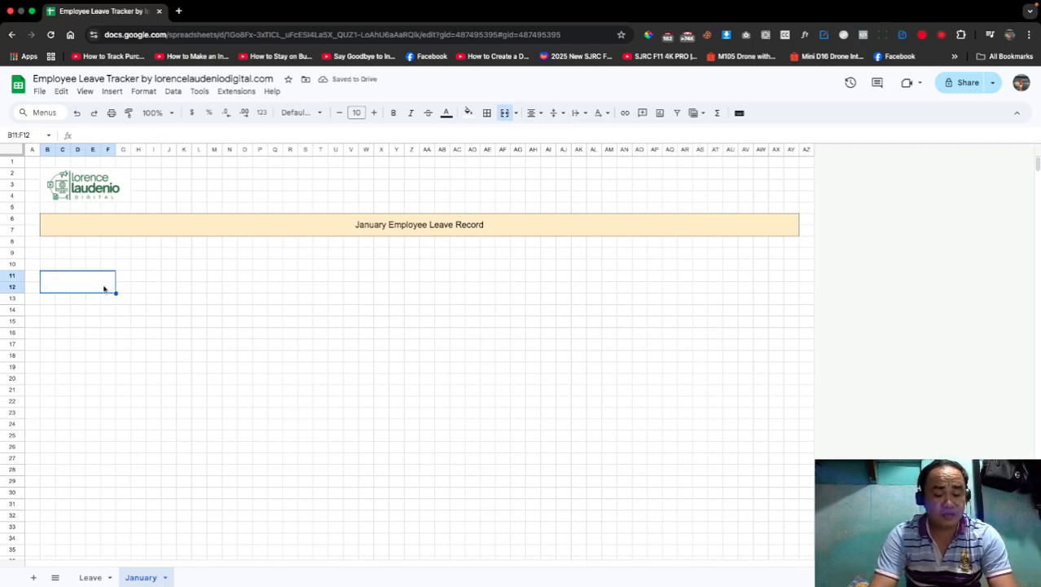
Step: Enter the label "Select Month" in the merged cell B11:F12
{"action": "type", "text": "Sele"}
{"action": "type", "text": "ct Month"}
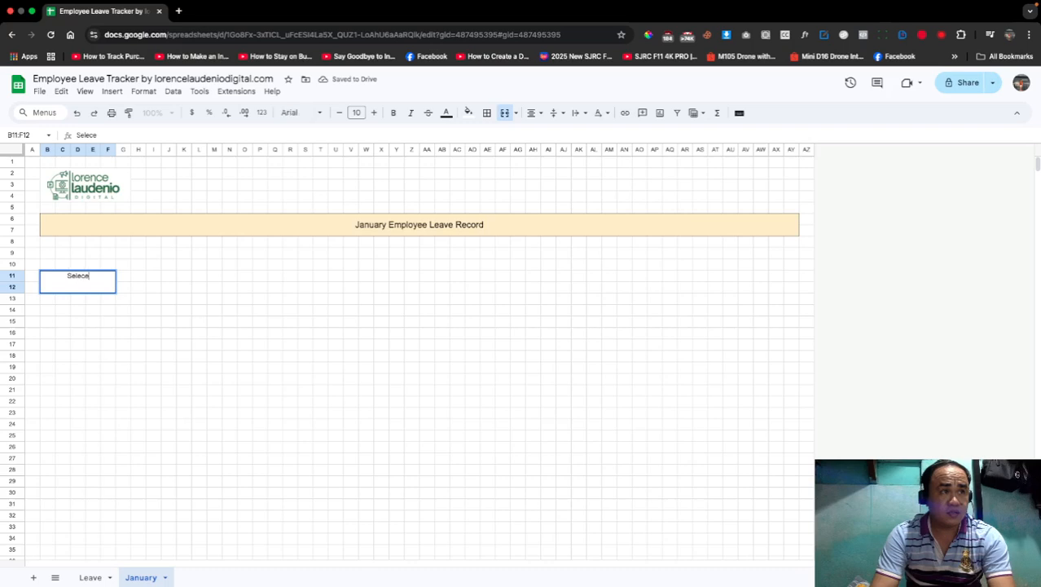
{"action": "key", "text": "BackSpace"}
{"action": "key", "text": "BackSpace"}
{"action": "key", "text": "BackSpace"}
{"action": "key", "text": "BackSpace"}
{"action": "key", "text": "BackSpace"}
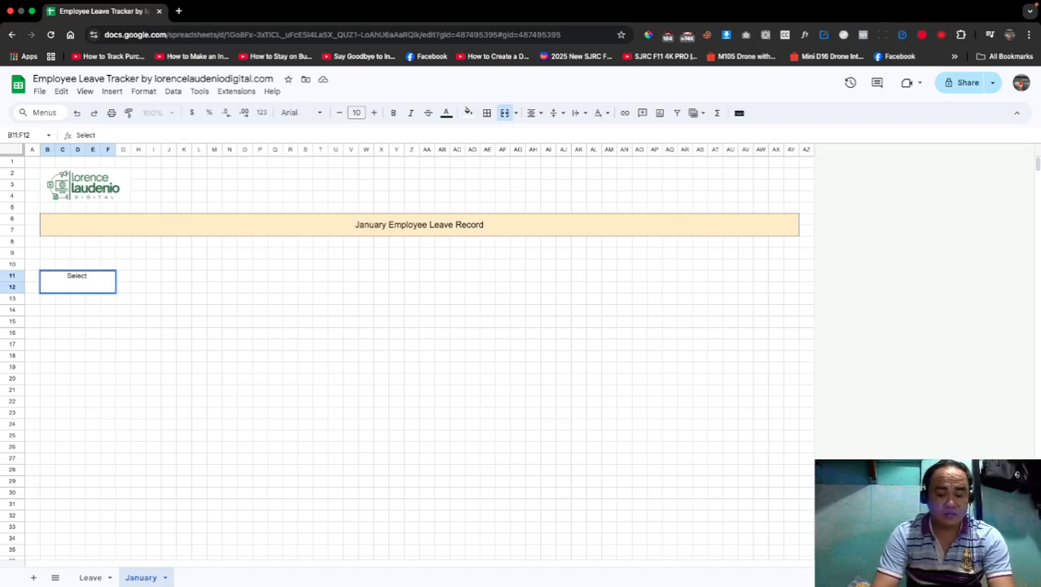
{"action": "type", "text": "Month"}
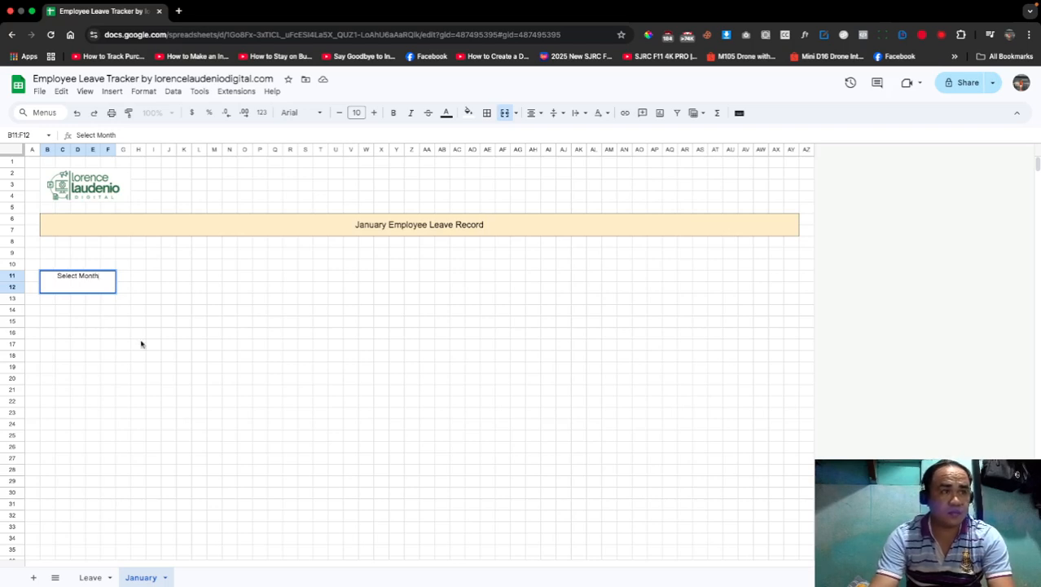
{"action": "left_click", "coordinate": [125, 283]}
Step: Merge cells G11:M12 and align the merged cell to the center horizontally and the middle vertically
{"action": "left_click_drag", "start_coordinate": [127, 280], "coordinate": [221, 290]}
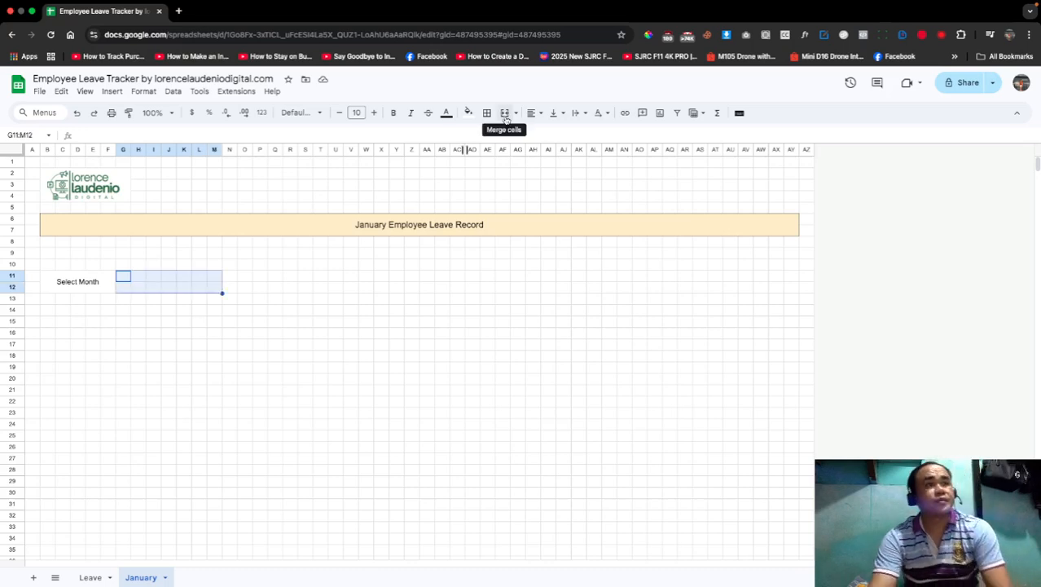
{"action": "left_click", "coordinate": [505, 113]}
{"action": "left_click", "coordinate": [532, 112]}
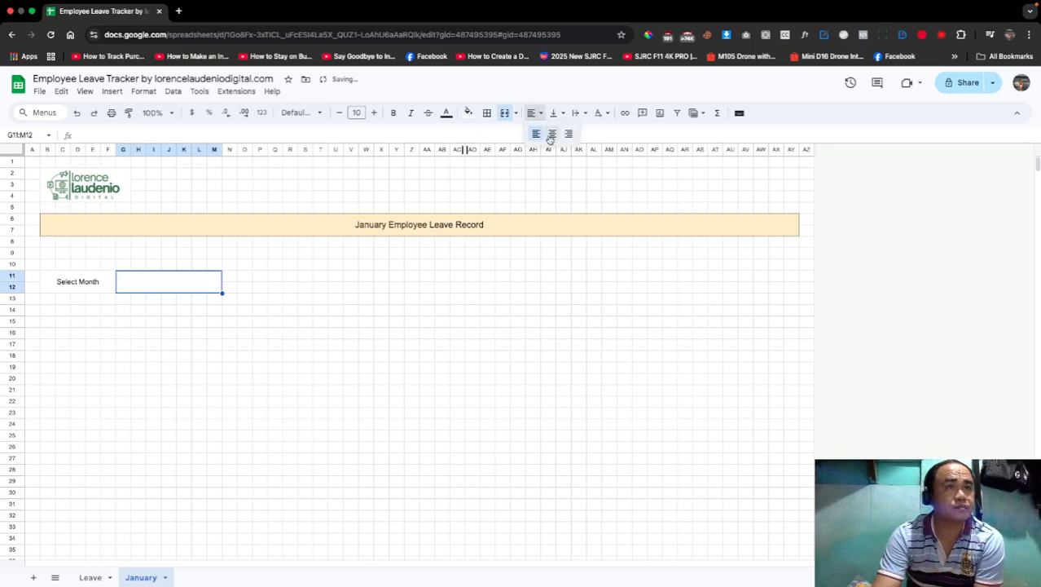
{"action": "left_click", "coordinate": [551, 135]}
{"action": "left_click", "coordinate": [555, 112]}
{"action": "left_click", "coordinate": [572, 133]}
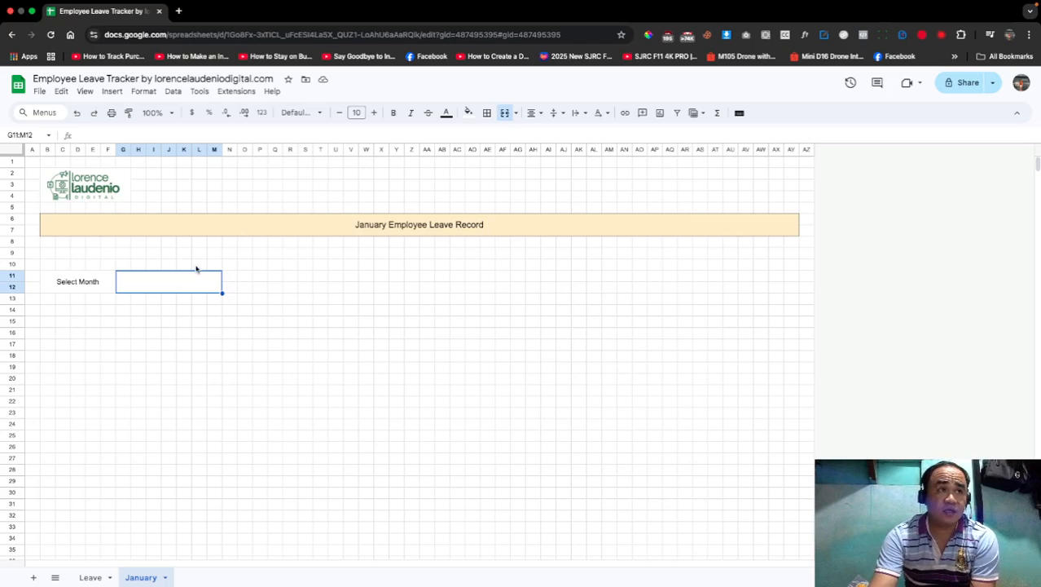
Step: Add a data validation rule to G11:M12 on the January sheet with the criteria Dropdown (from a range)
{"action": "left_click", "coordinate": [175, 92]}
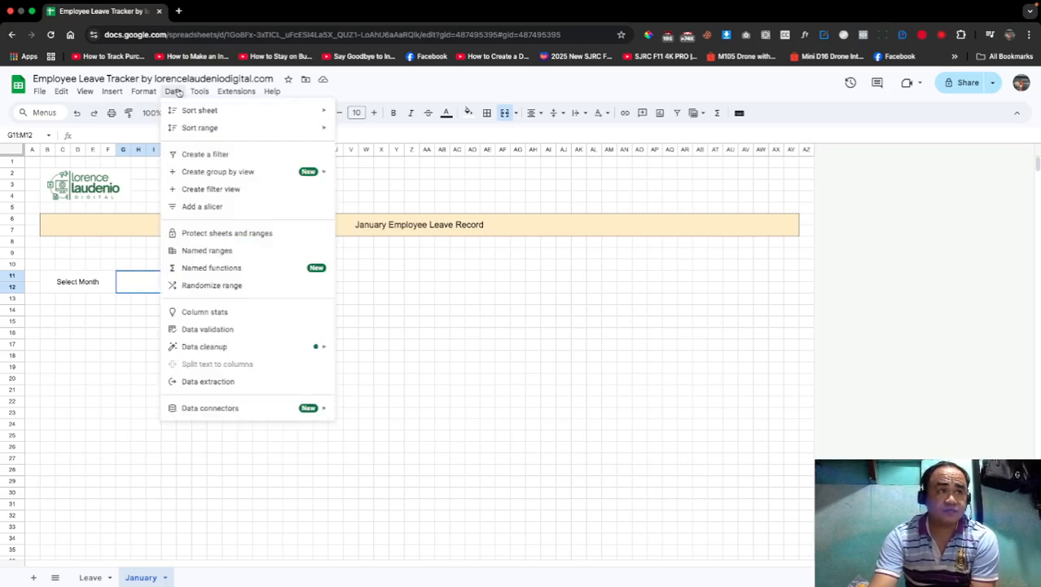
{"action": "left_click", "coordinate": [243, 334]}
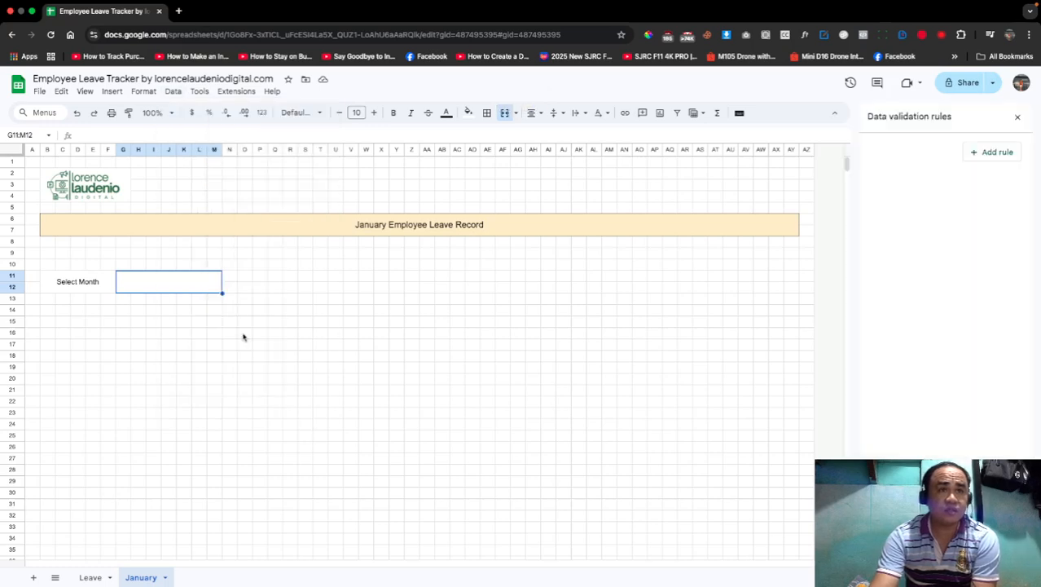
{"action": "left_click", "coordinate": [996, 153]}
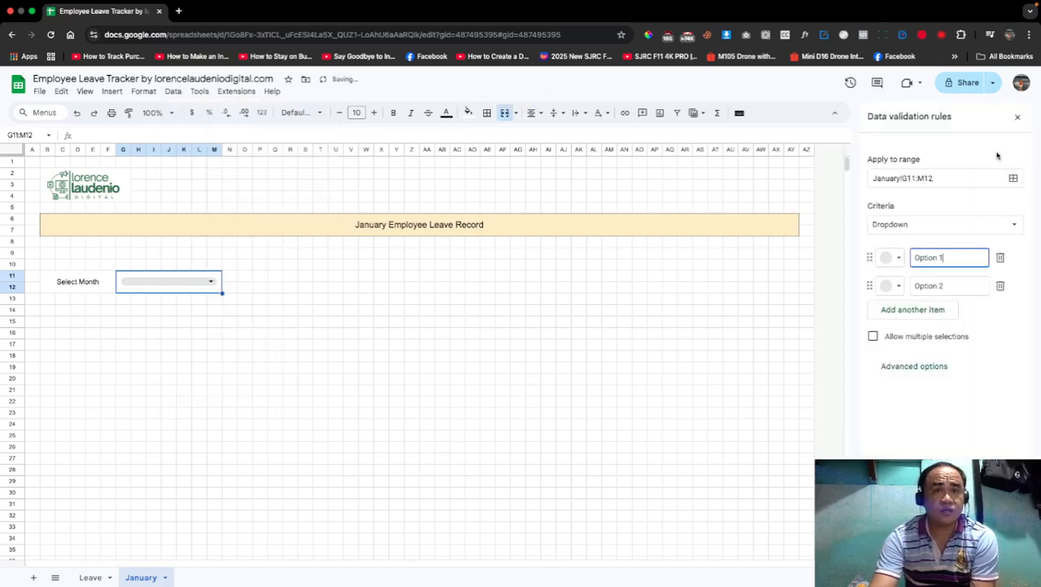
{"action": "left_click", "coordinate": [1014, 233]}
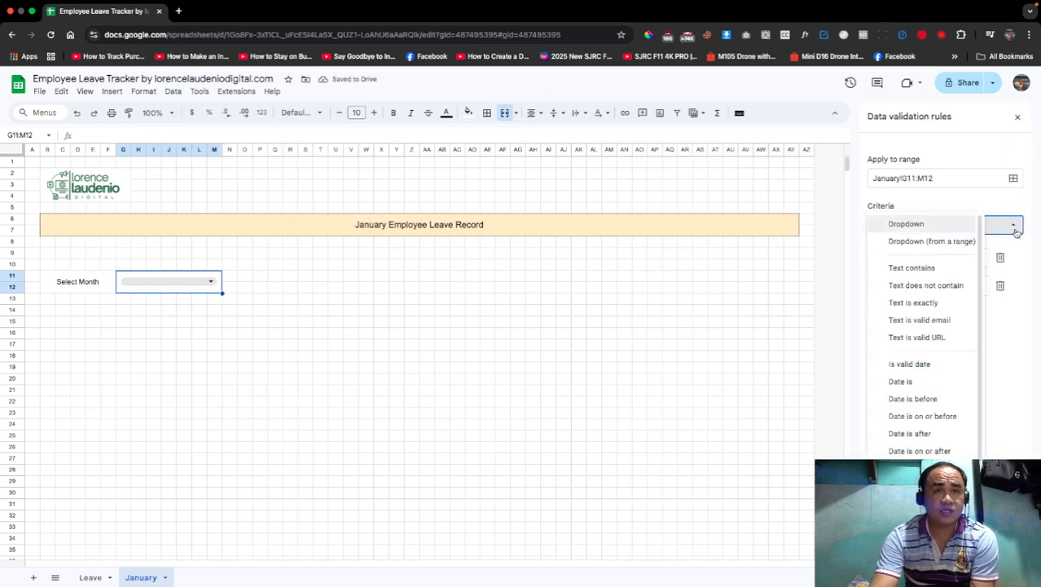
{"action": "left_click", "coordinate": [947, 248]}
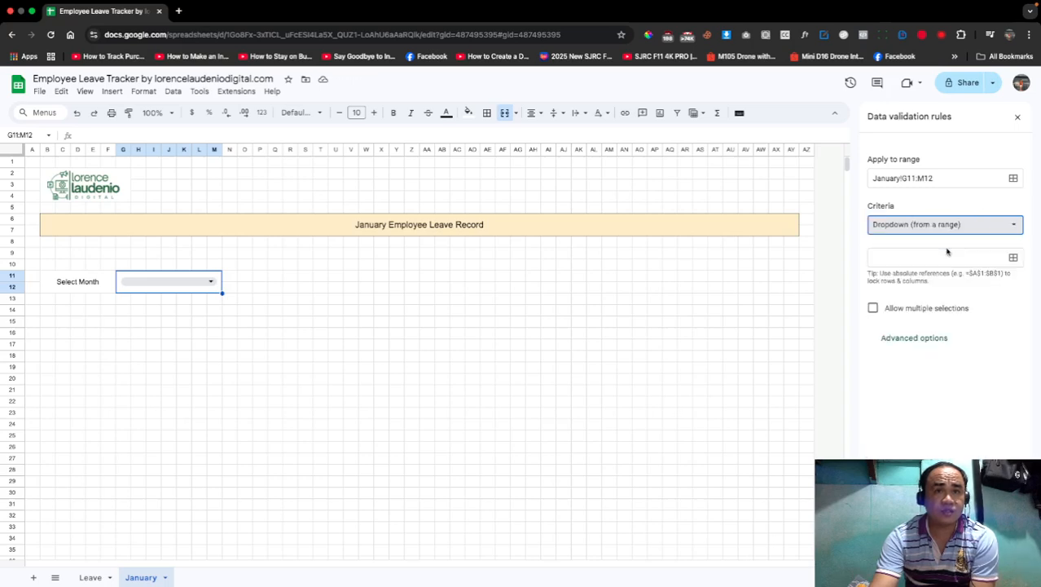
Step: Set the dropdown's source to the month dates in column K of the Leave sheet, using the range Leave!K10:K21
{"action": "left_click", "coordinate": [1014, 258]}
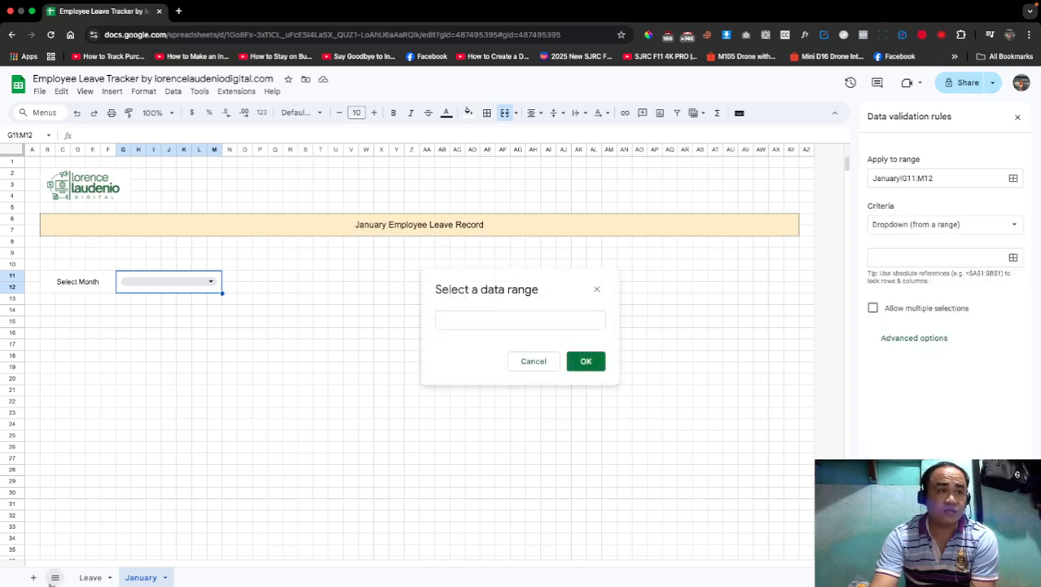
{"action": "left_click", "coordinate": [88, 578]}
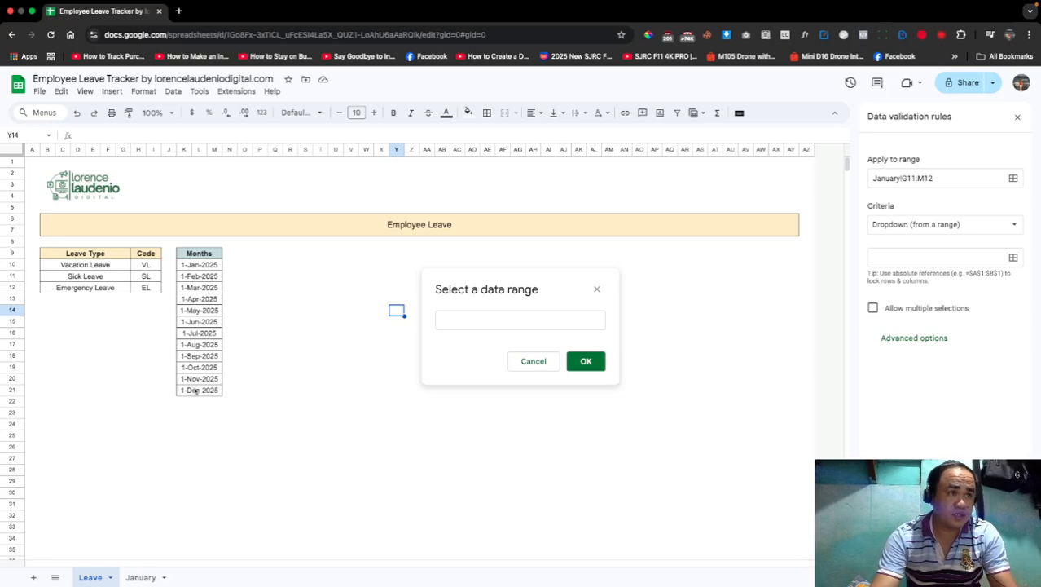
{"action": "left_click_drag", "start_coordinate": [199, 265], "coordinate": [196, 394]}
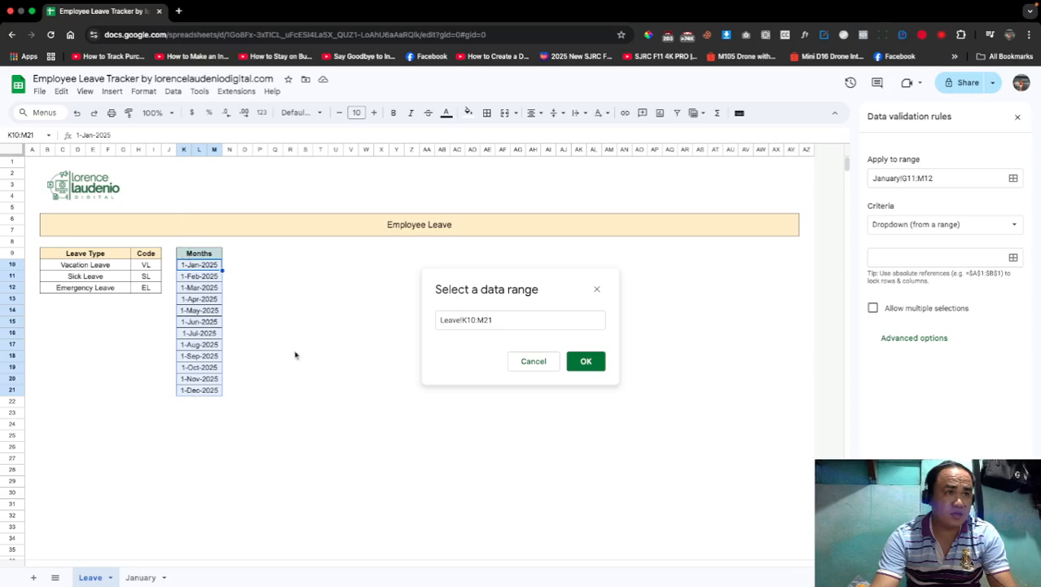
{"action": "left_click", "coordinate": [483, 320]}
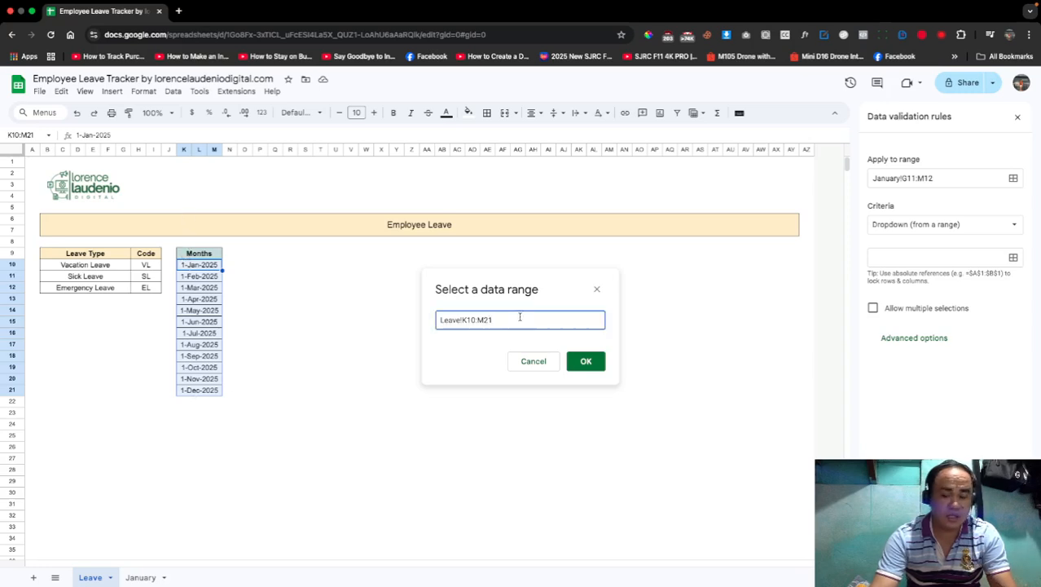
{"action": "key", "text": "BackSpace"}
{"action": "type", "text": "K"}
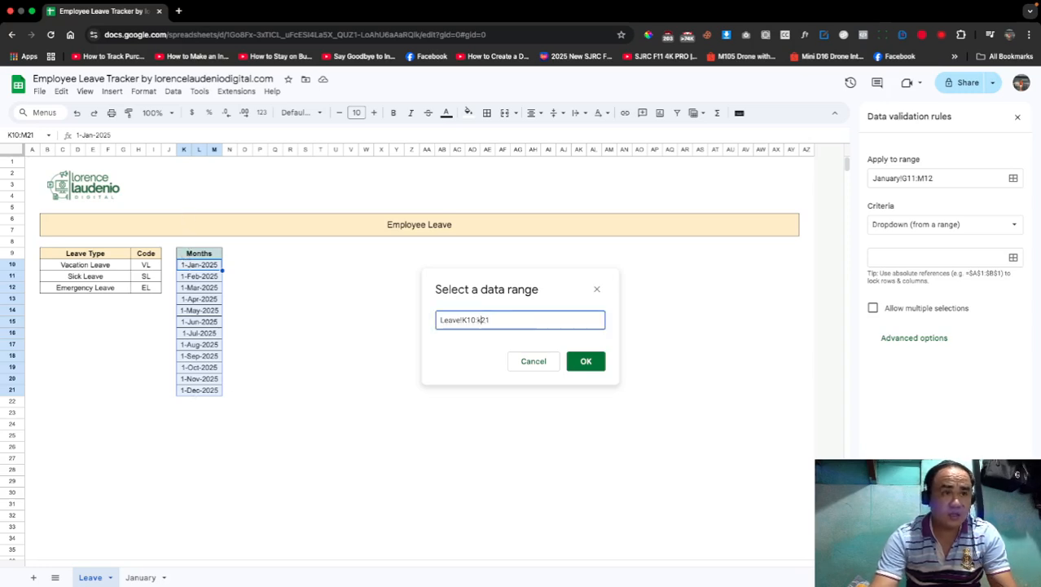
{"action": "left_click", "coordinate": [585, 361]}
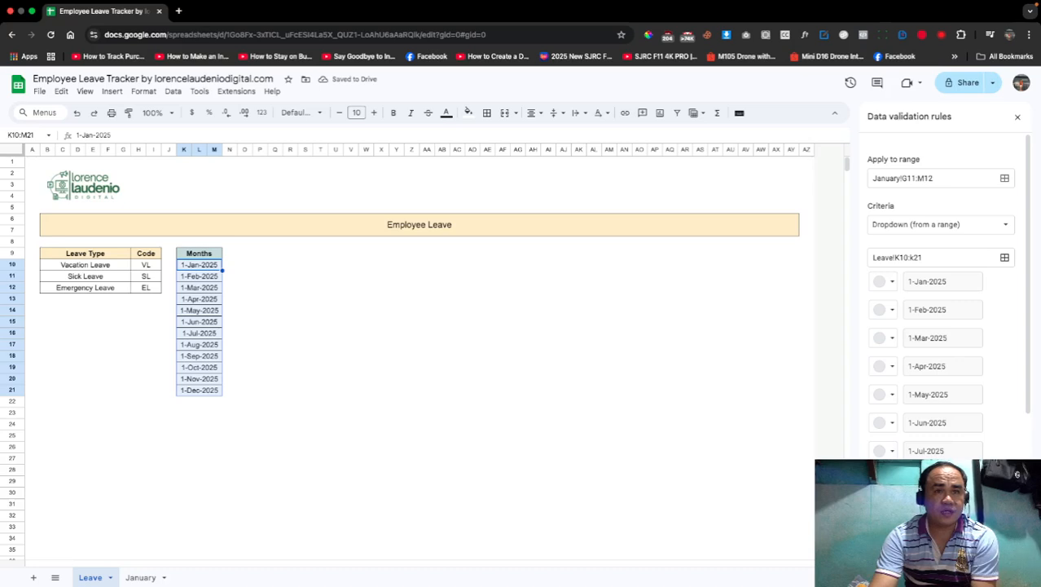
Step: Save the January sheet's dropdown rule with the arrow display style and select 1-Jan-2025 in G11:M12
{"action": "left_click", "coordinate": [139, 576]}
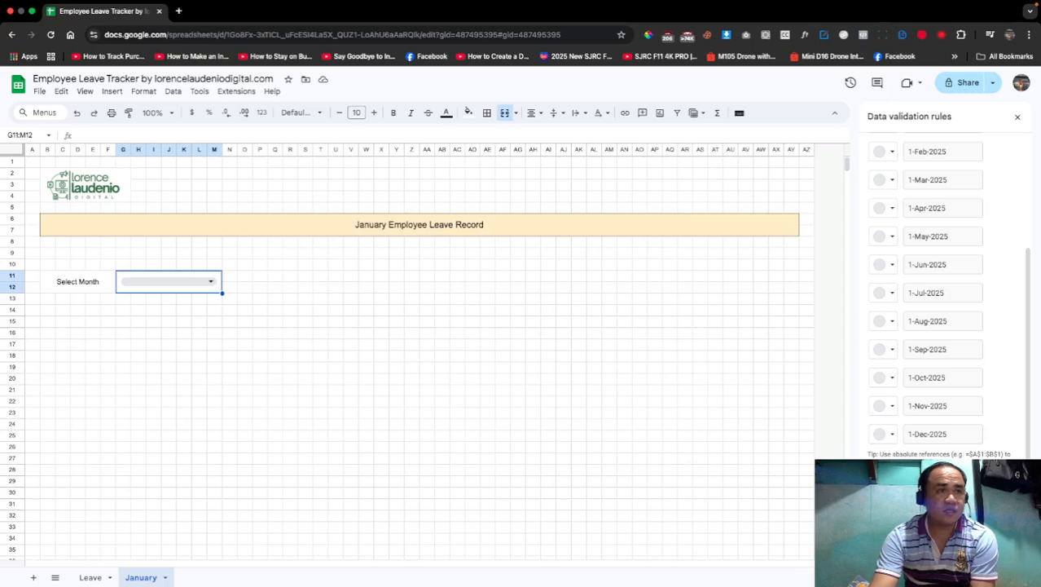
{"action": "scroll", "coordinate": [984, 416], "scroll_direction": "down", "scroll_amount": 2}
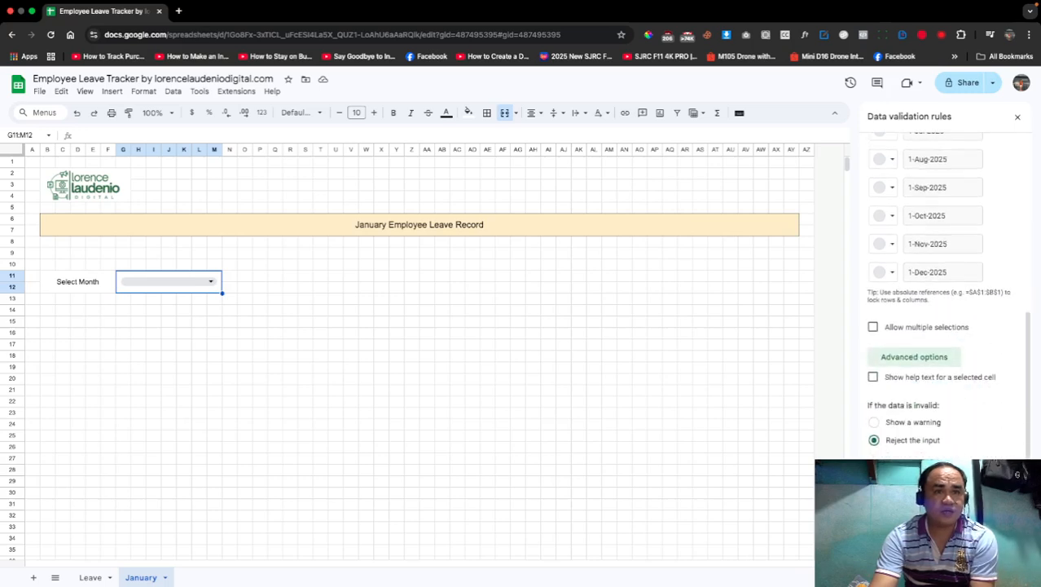
{"action": "left_click", "coordinate": [874, 504]}
{"action": "left_click", "coordinate": [1003, 556]}
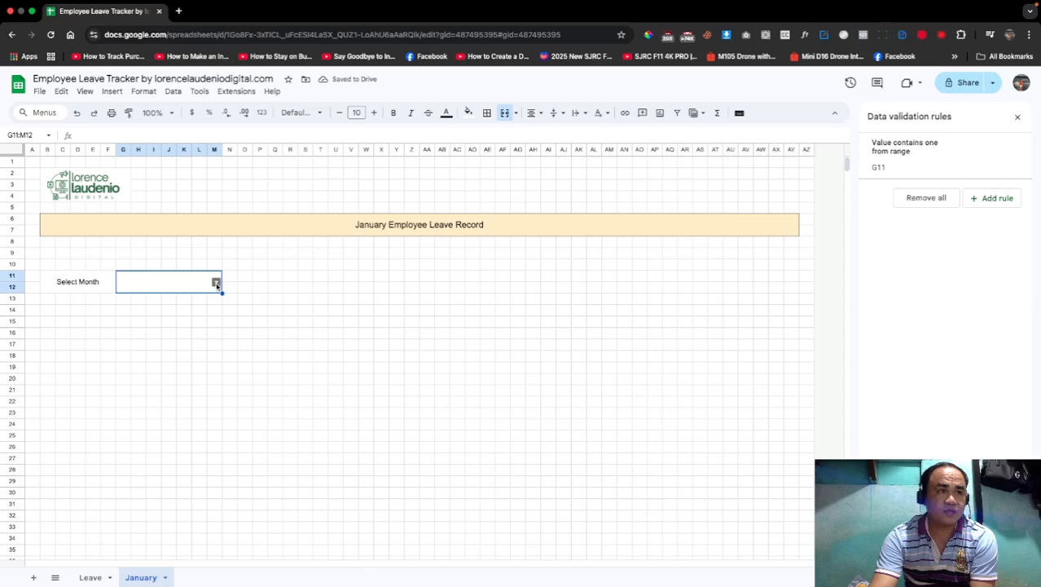
{"action": "left_click", "coordinate": [216, 282]}
{"action": "left_click", "coordinate": [189, 303]}
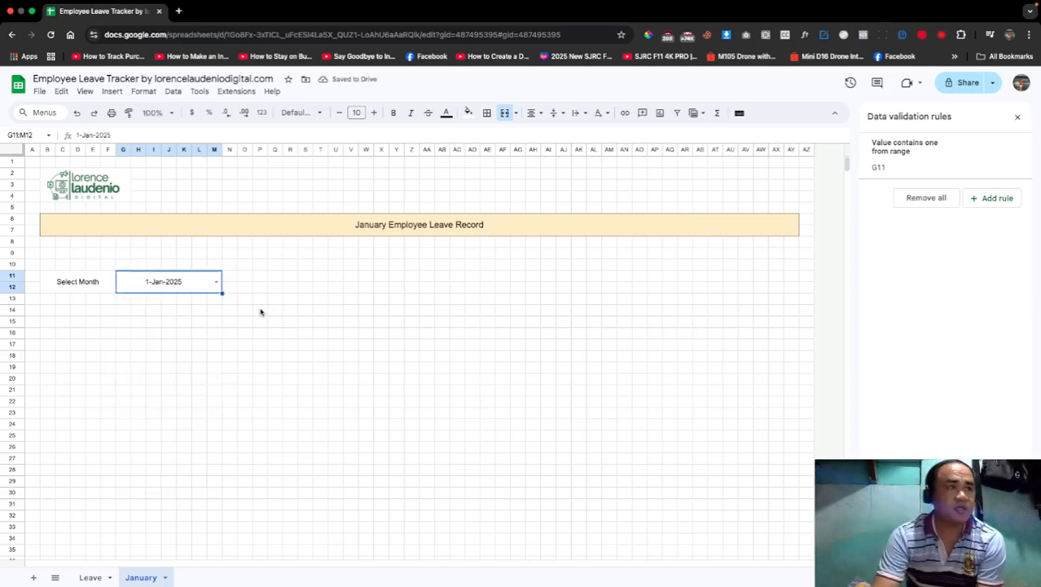
Step: Apply all borders and a light orange 1 fill to the month selector cells B11:M12
{"action": "left_click_drag", "start_coordinate": [63, 284], "coordinate": [193, 290]}
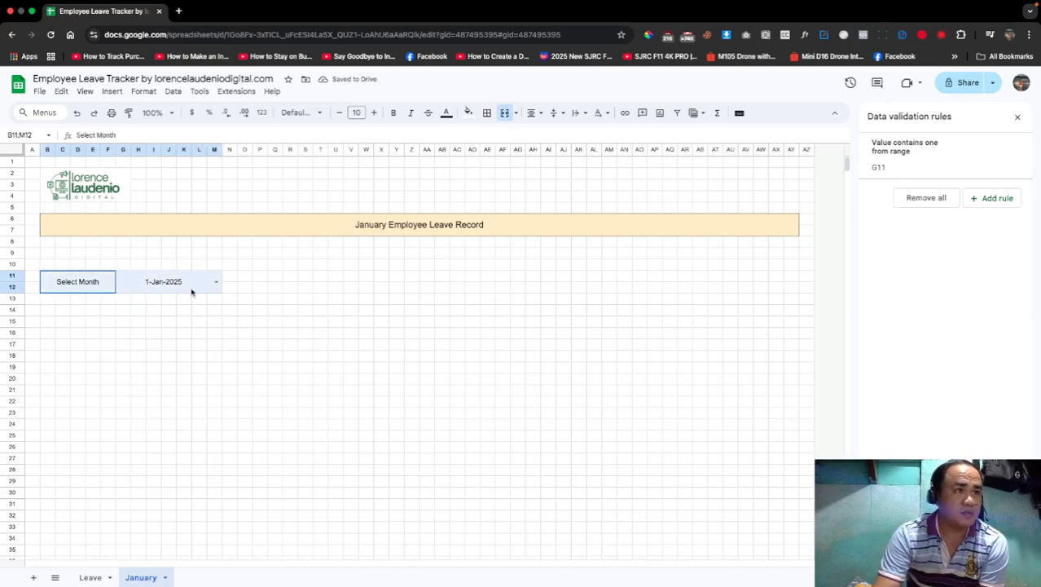
{"action": "left_click", "coordinate": [487, 112]}
{"action": "left_click", "coordinate": [494, 138]}
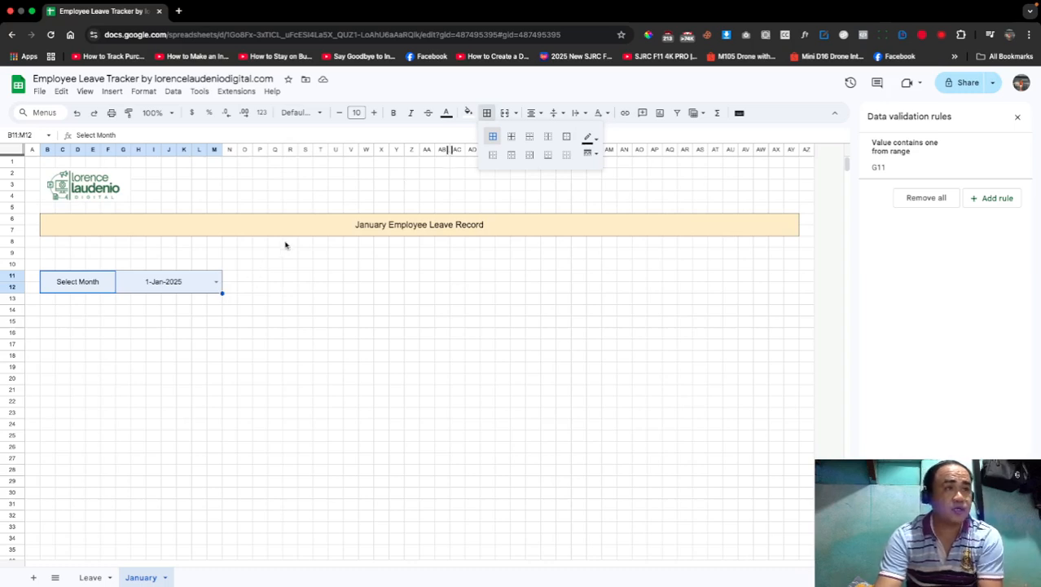
{"action": "left_click", "coordinate": [469, 113]}
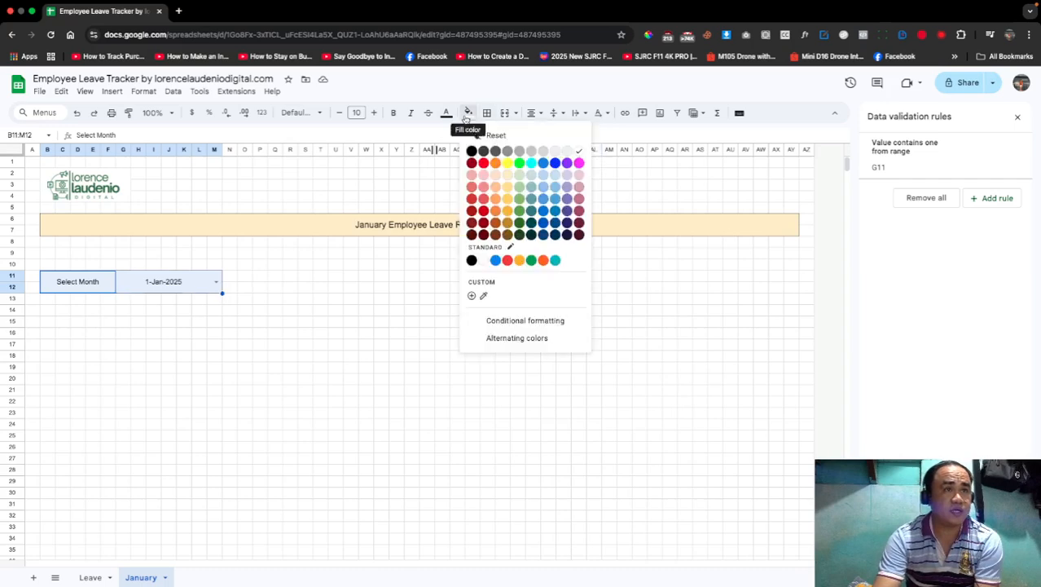
{"action": "left_click", "coordinate": [495, 204]}
Step: Change the fill of the month dropdown cell G11:M12 to the lighter shade light orange 2
{"action": "left_click", "coordinate": [130, 285]}
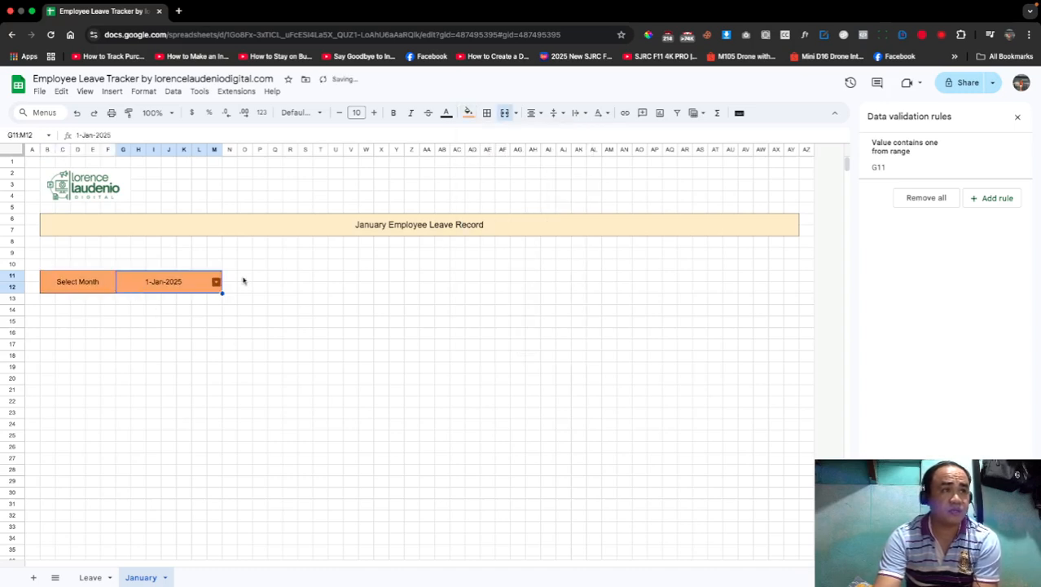
{"action": "left_click", "coordinate": [469, 112]}
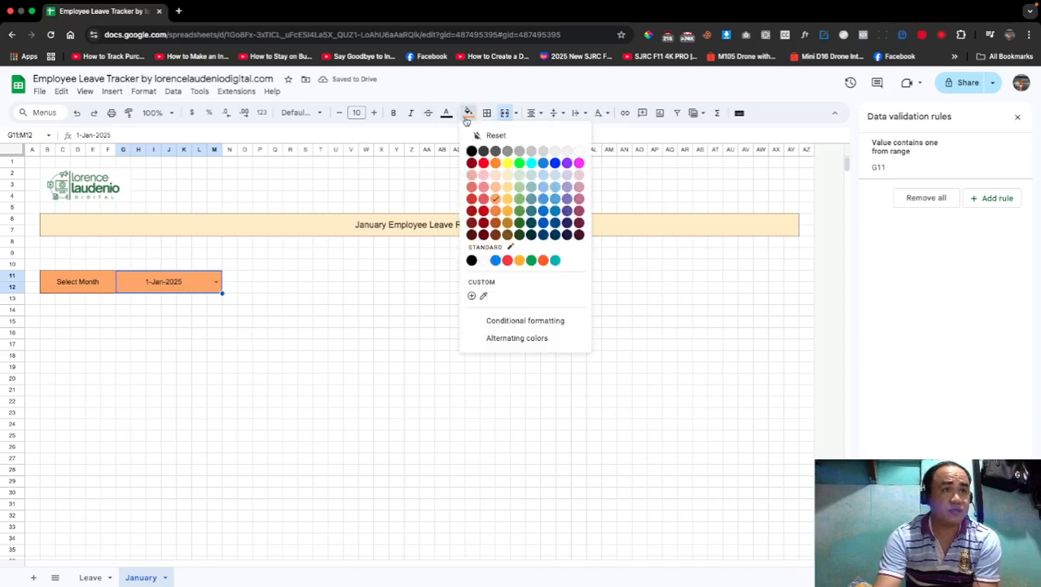
{"action": "left_click", "coordinate": [497, 190]}
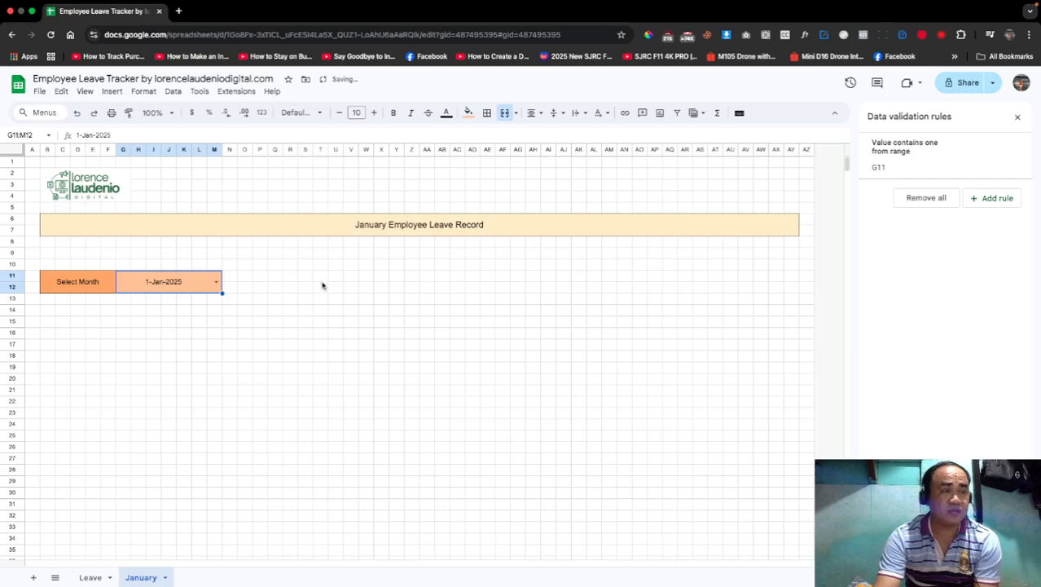
{"action": "left_click", "coordinate": [322, 279]}
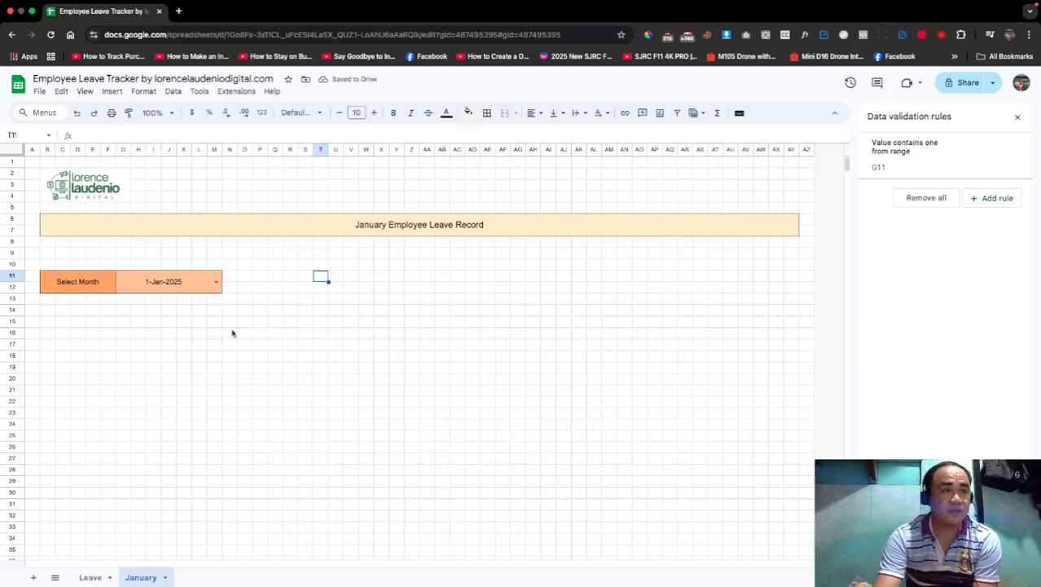
Step: Merge cells B13:J13 below the month selector and align the merged cell to the center and middle
{"action": "left_click_drag", "start_coordinate": [47, 305], "coordinate": [173, 304]}
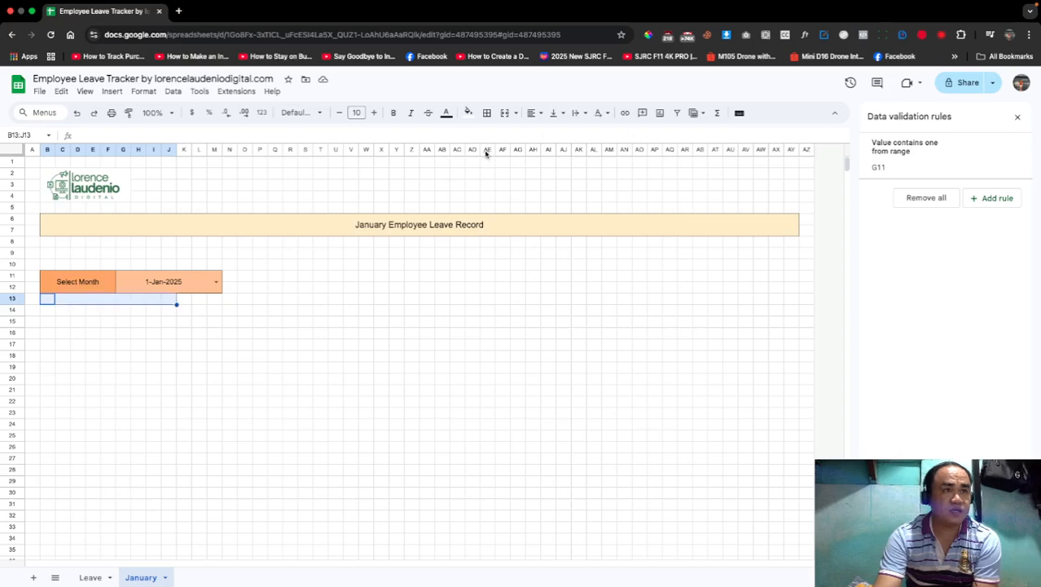
{"action": "left_click", "coordinate": [503, 114]}
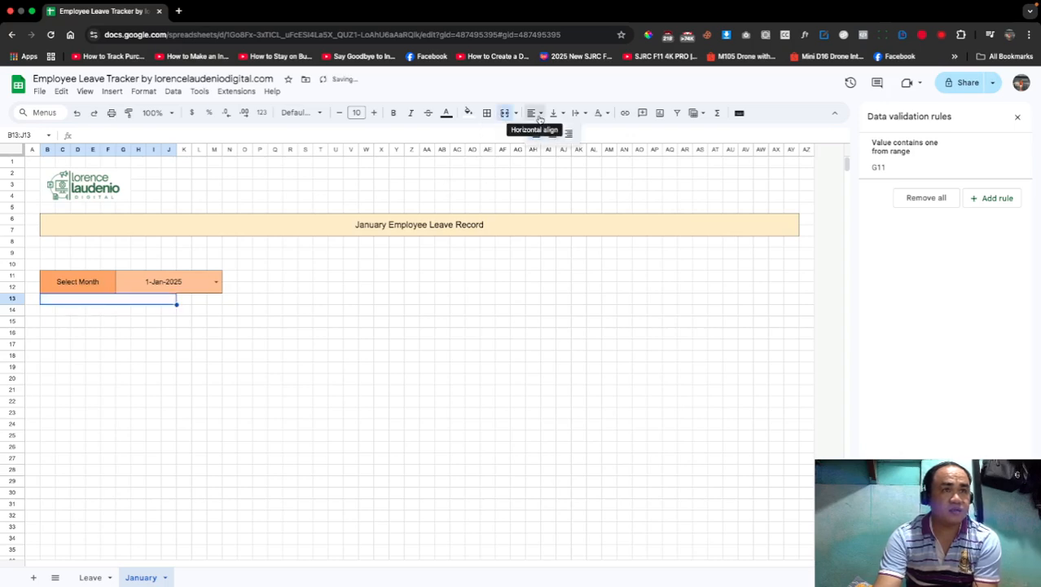
{"action": "left_click", "coordinate": [556, 116]}
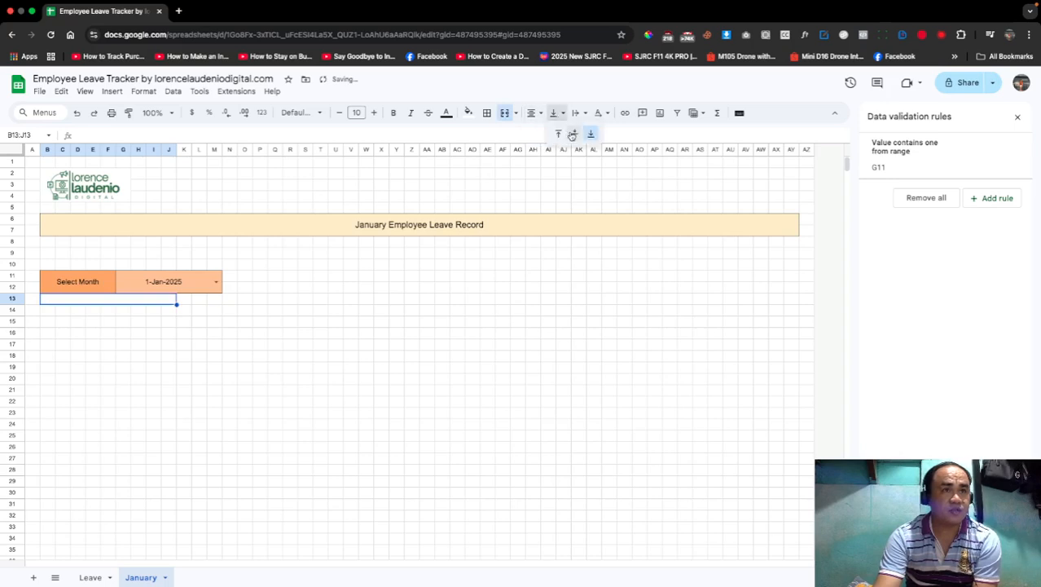
{"action": "left_click", "coordinate": [569, 137]}
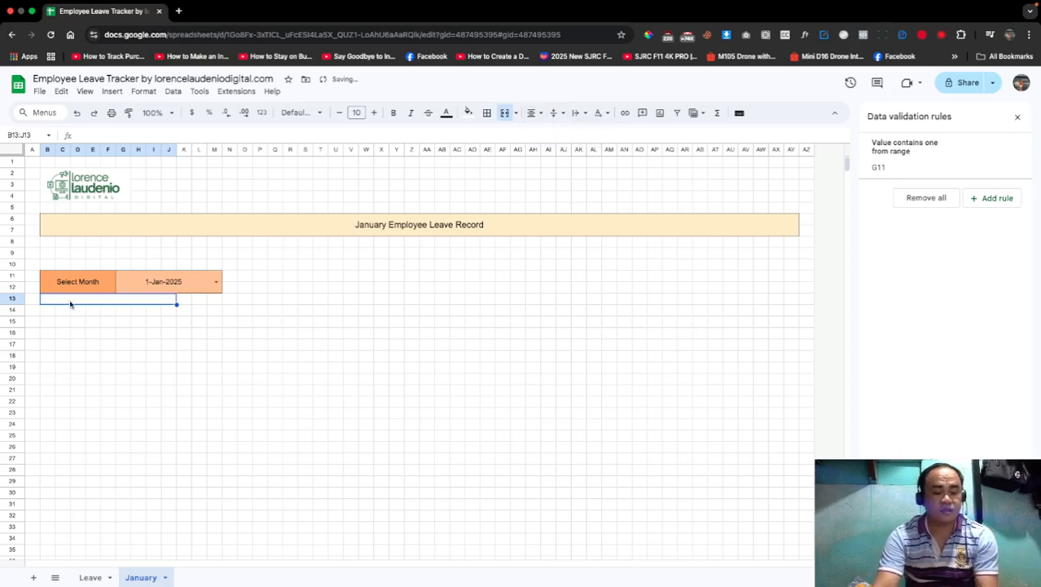
Step: Enter the employee's full name in the merged cell B13:J13
{"action": "type", "text": "Lornece"}
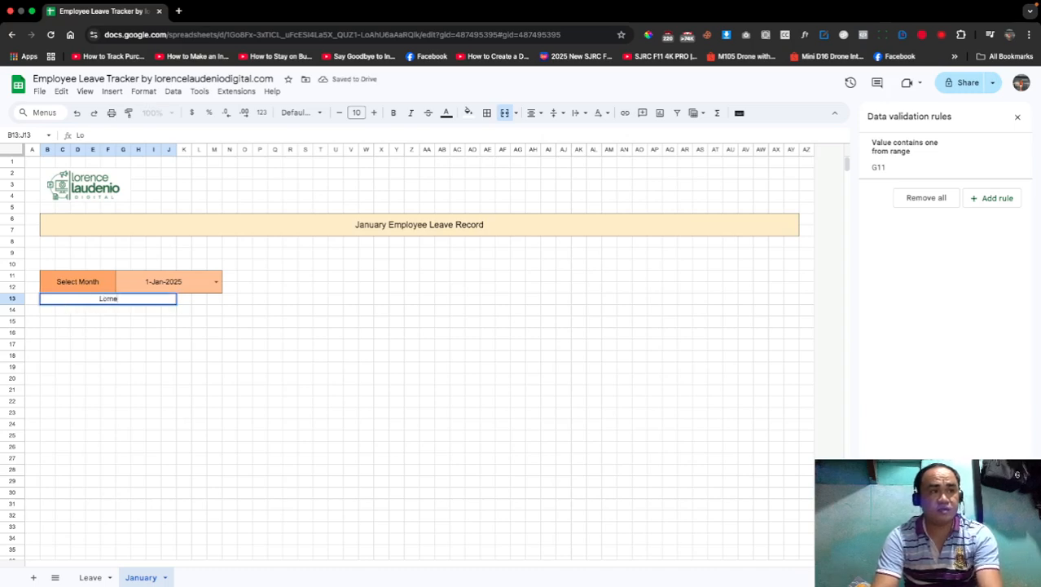
{"action": "key", "text": "BackSpace"}
{"action": "key", "text": "BackSpace"}
{"action": "key", "text": "BackSpace"}
{"action": "key", "text": "BackSpace"}
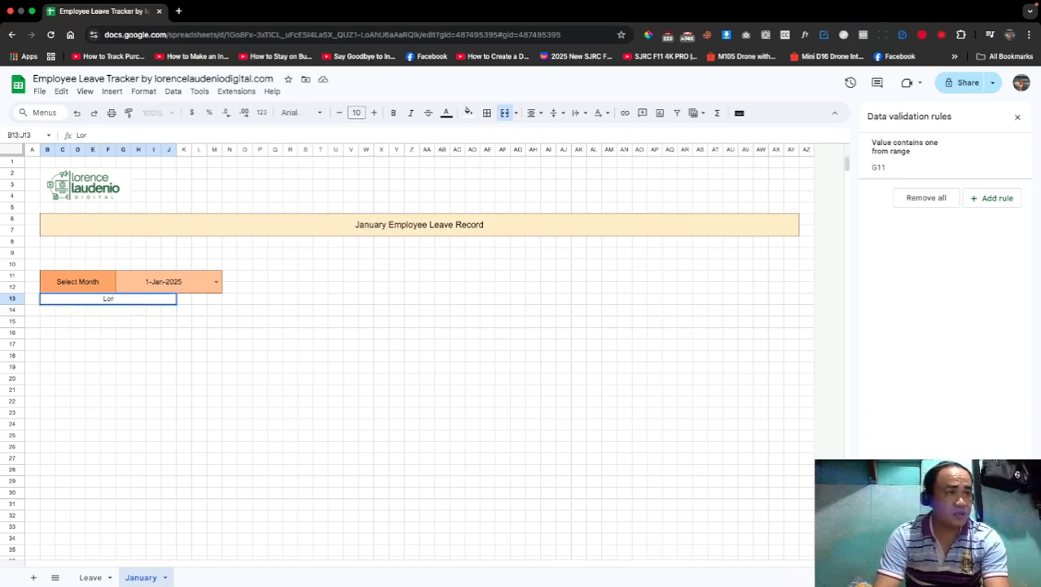
{"action": "type", "text": "ence Laudenio"}
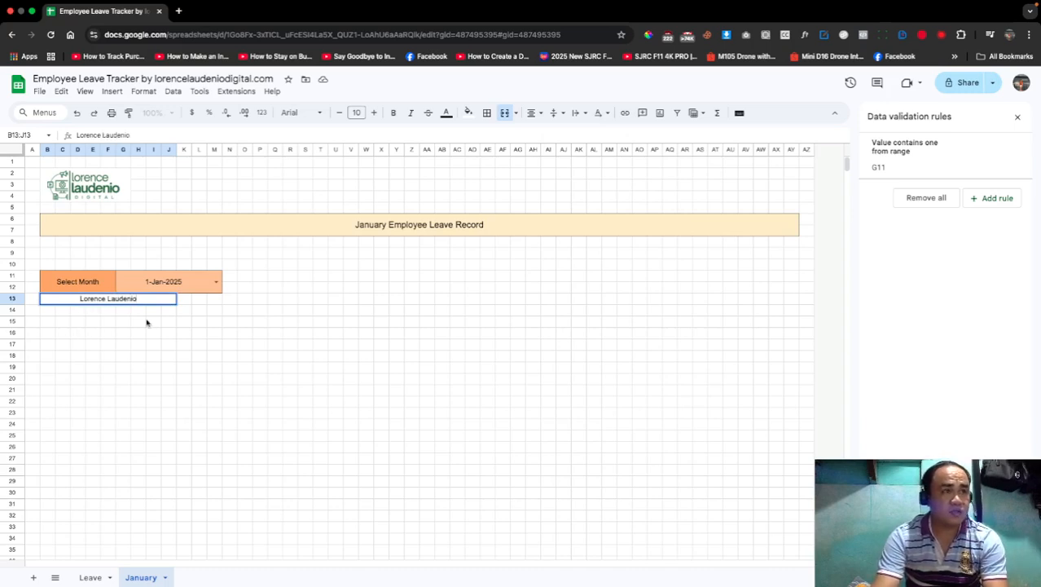
{"action": "key", "text": "Tab"}
Step: Merge cells K13:M13 beside the employee name cell and align the merged cell to the center and middle
{"action": "left_click", "coordinate": [214, 301], "text": "shift"}
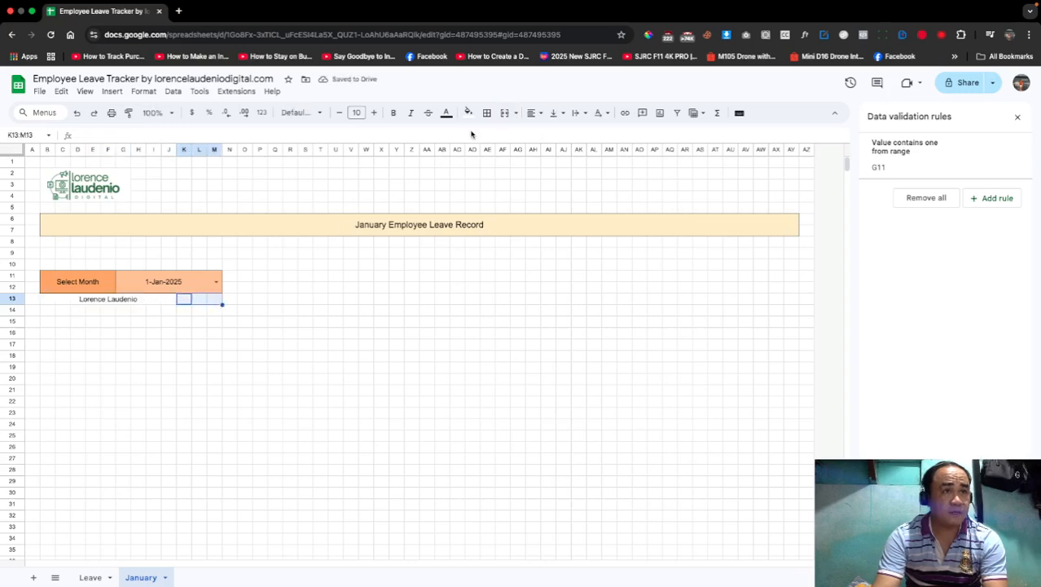
{"action": "left_click", "coordinate": [504, 114]}
{"action": "left_click", "coordinate": [534, 115]}
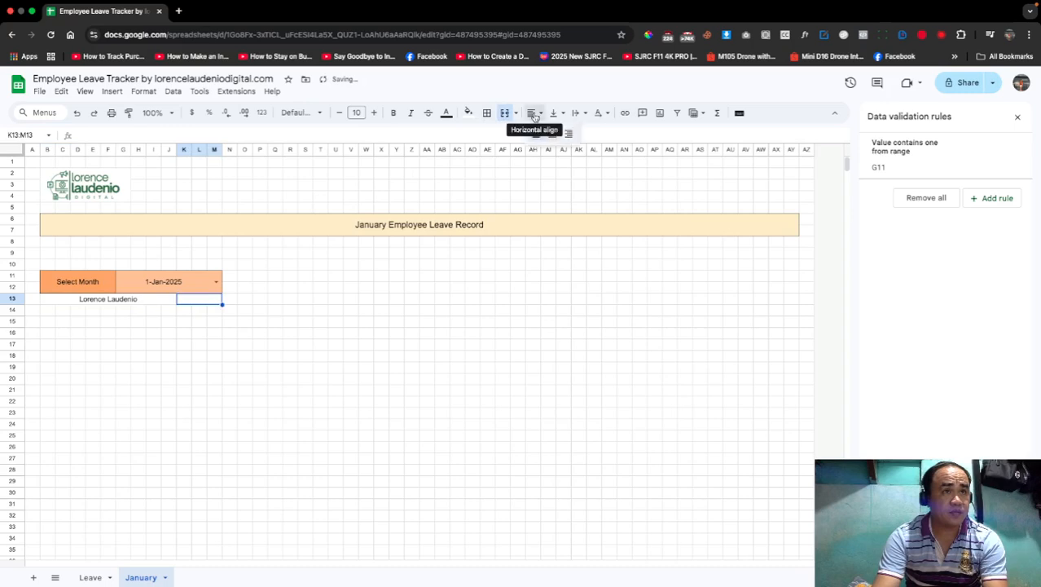
{"action": "left_click", "coordinate": [553, 132]}
{"action": "left_click", "coordinate": [560, 116]}
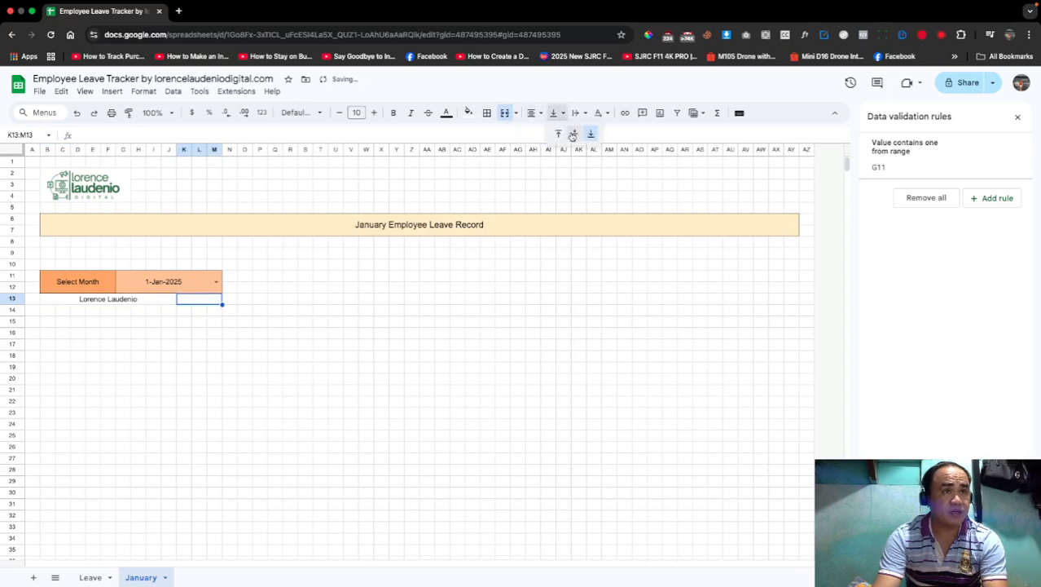
{"action": "left_click", "coordinate": [575, 133]}
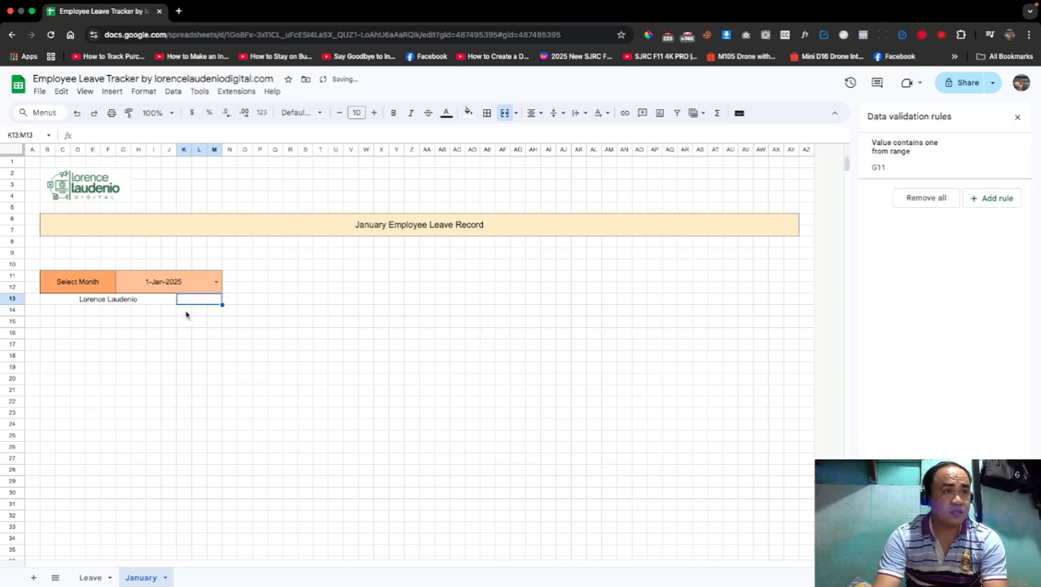
Step: Replace the text in B13:J13 with the header "Employee Name" and enter the header "ID No." in K13:M13
{"action": "left_click", "coordinate": [128, 304]}
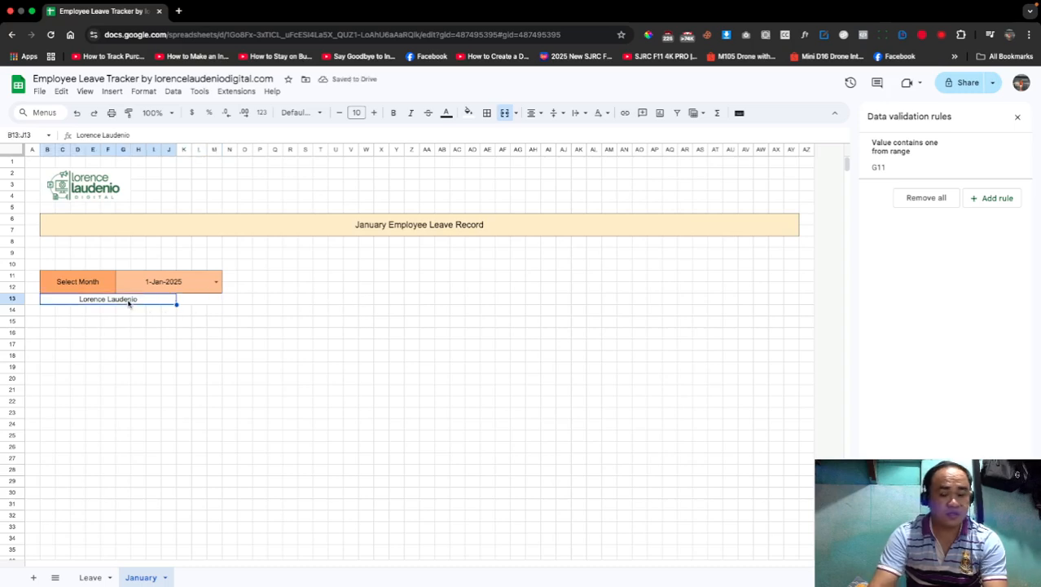
{"action": "type", "text": "Empl"}
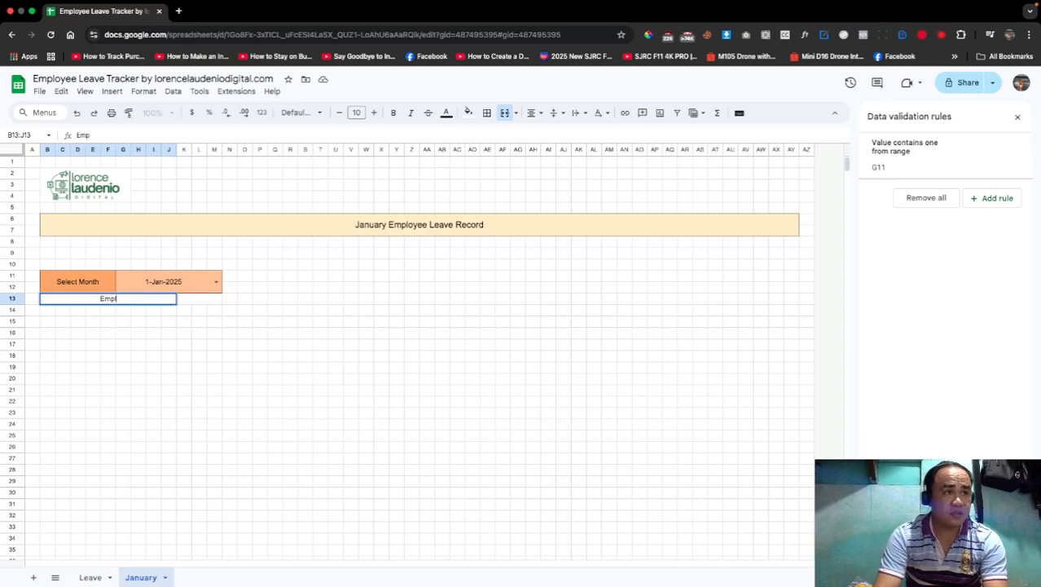
{"action": "type", "text": "oyee Name"}
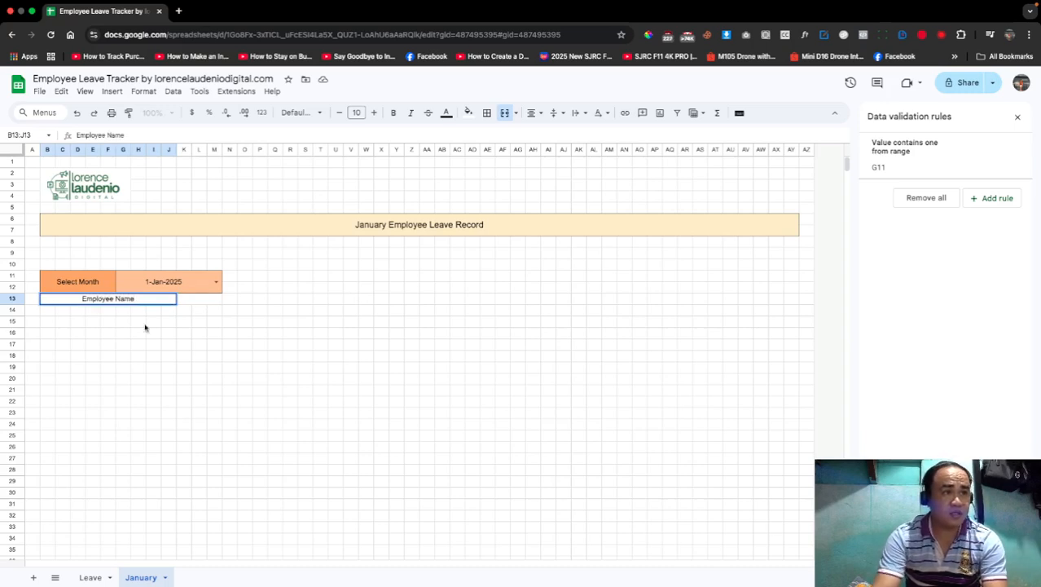
{"action": "left_click", "coordinate": [195, 300]}
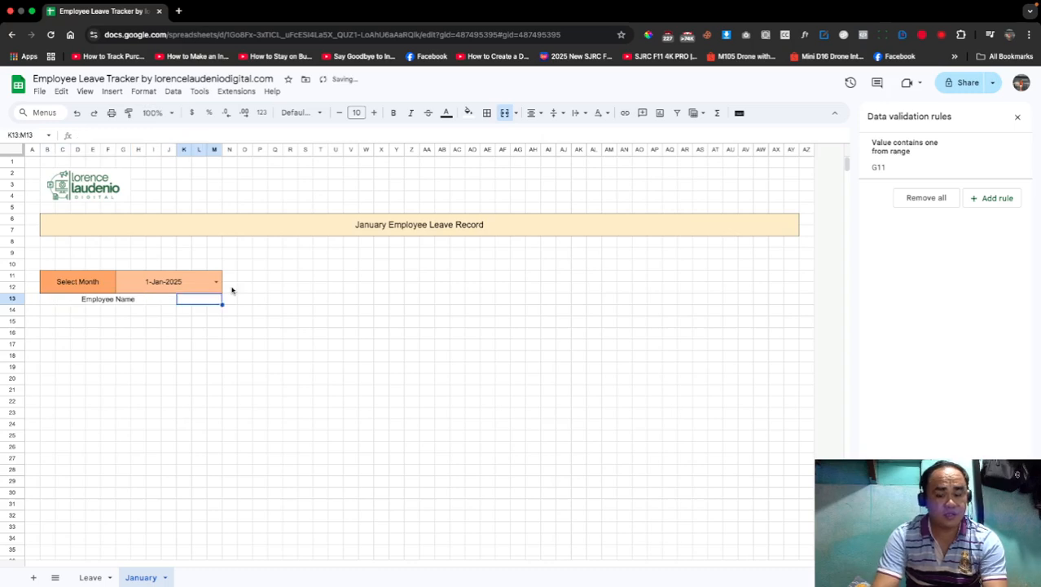
{"action": "type", "text": "ID No"}
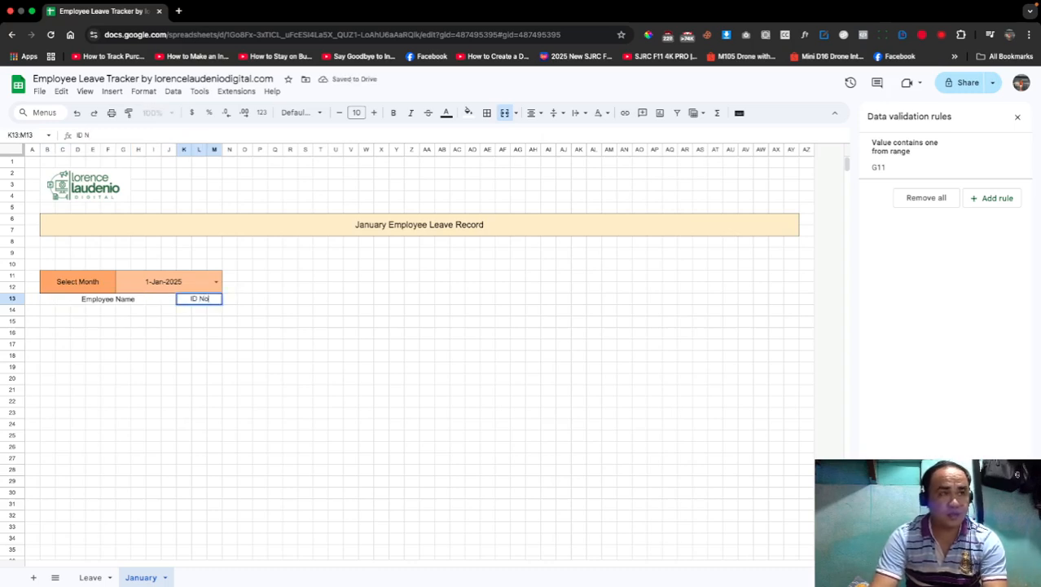
{"action": "type", "text": "."}
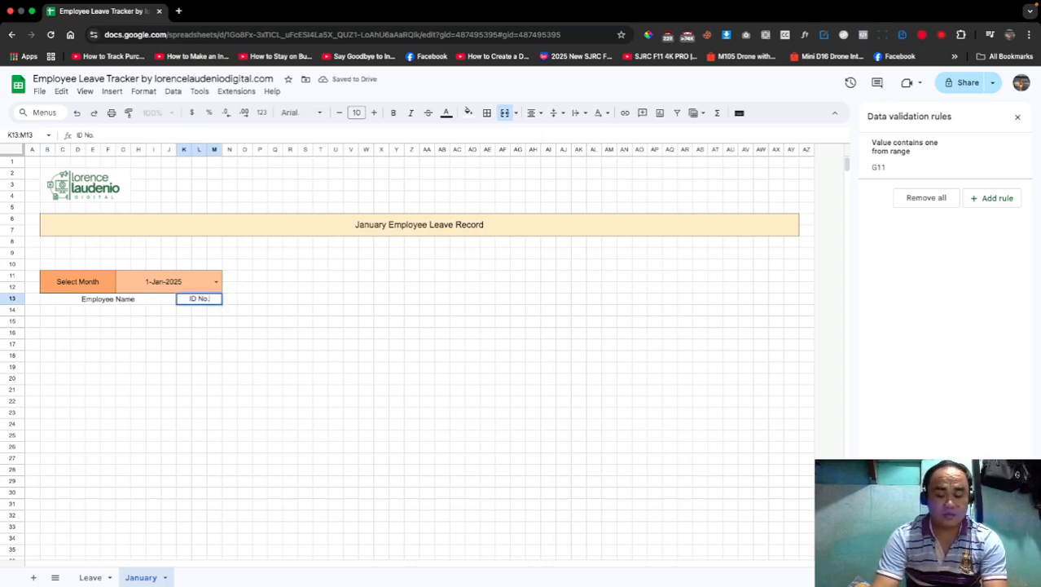
{"action": "key", "text": "Return"}
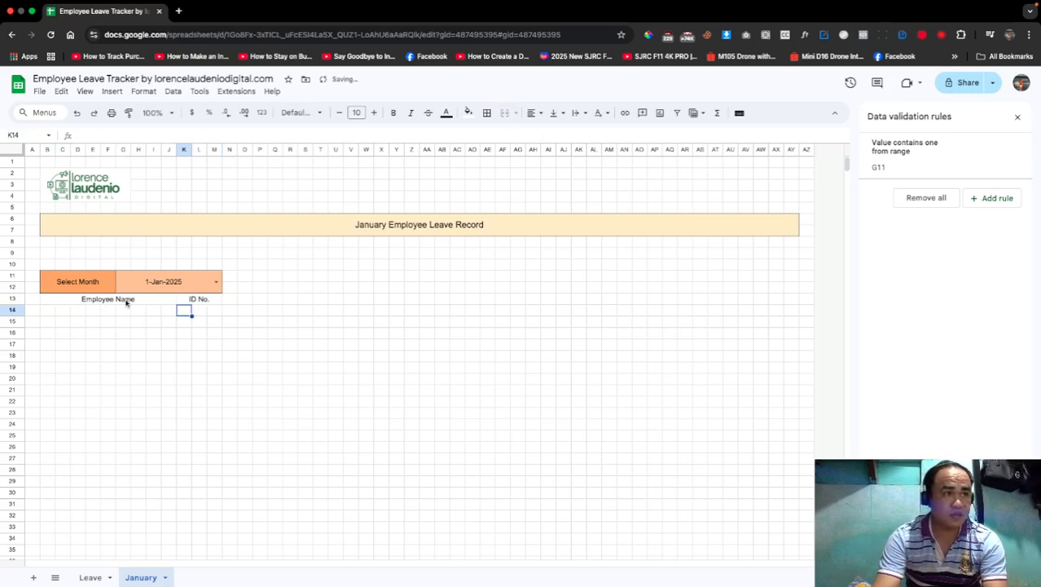
Step: Copy the header cells B13:M13 and paste only their format onto rows 14 to 30 below
{"action": "left_click_drag", "start_coordinate": [126, 299], "coordinate": [199, 301]}
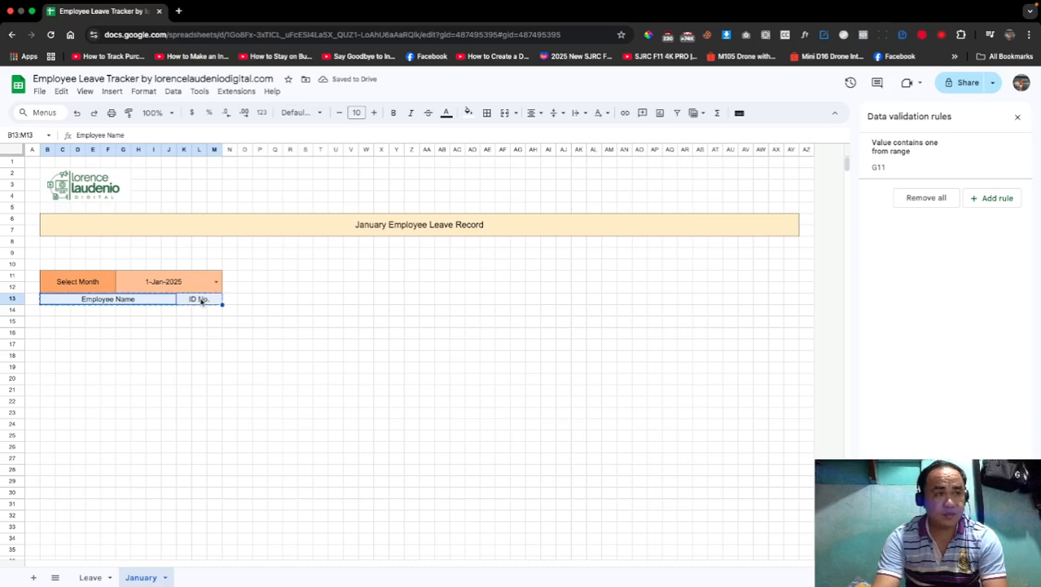
{"action": "left_click_drag", "start_coordinate": [51, 313], "coordinate": [235, 493]}
{"action": "right_click", "coordinate": [235, 494]}
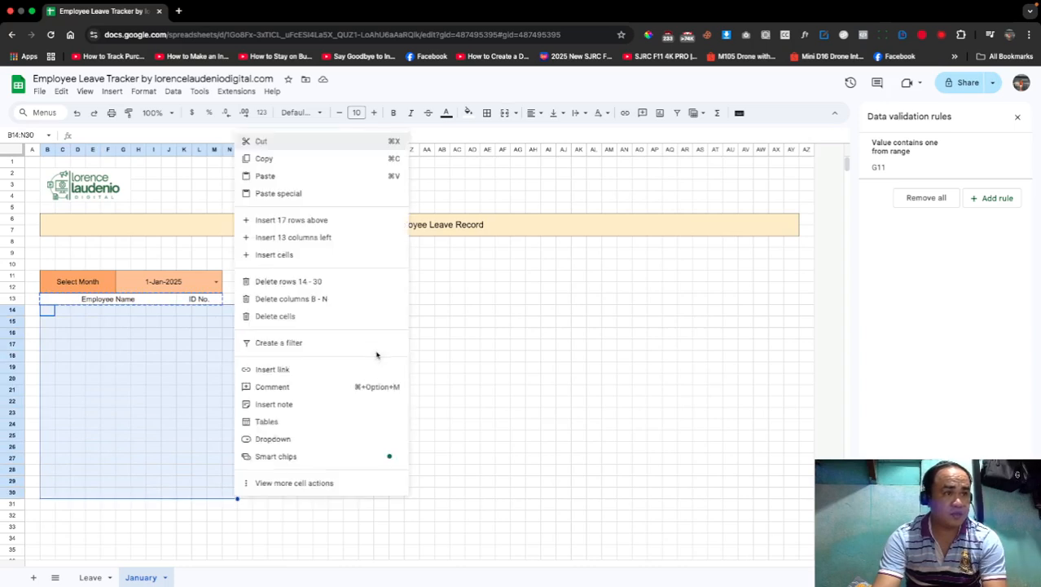
{"action": "mouse_move", "coordinate": [382, 201]}
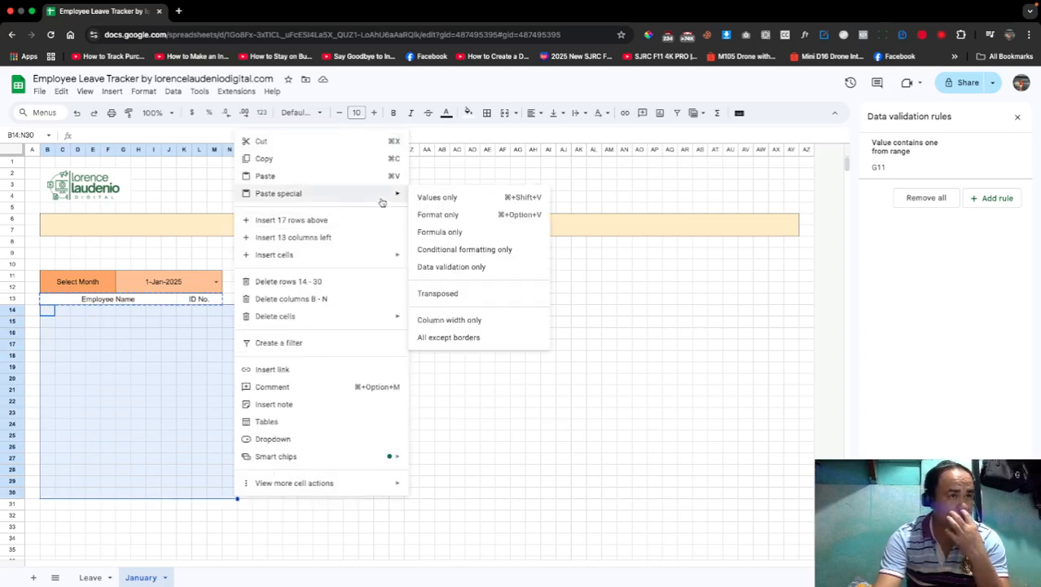
{"action": "left_click", "coordinate": [446, 216]}
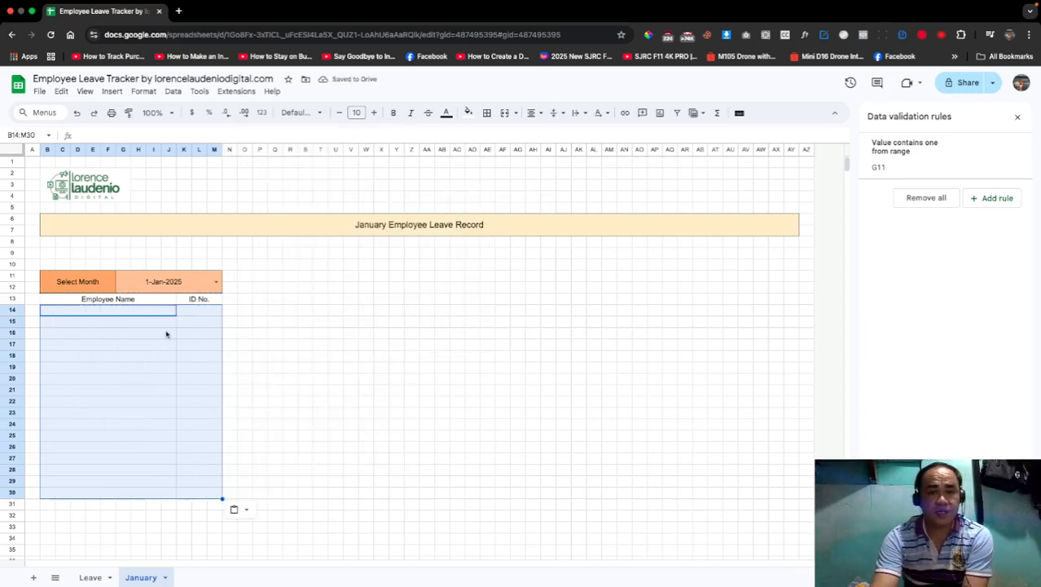
Step: Enter the first employee's full name and ID number in row 14 under the Employee Name and ID No. headers
{"action": "left_click", "coordinate": [133, 311]}
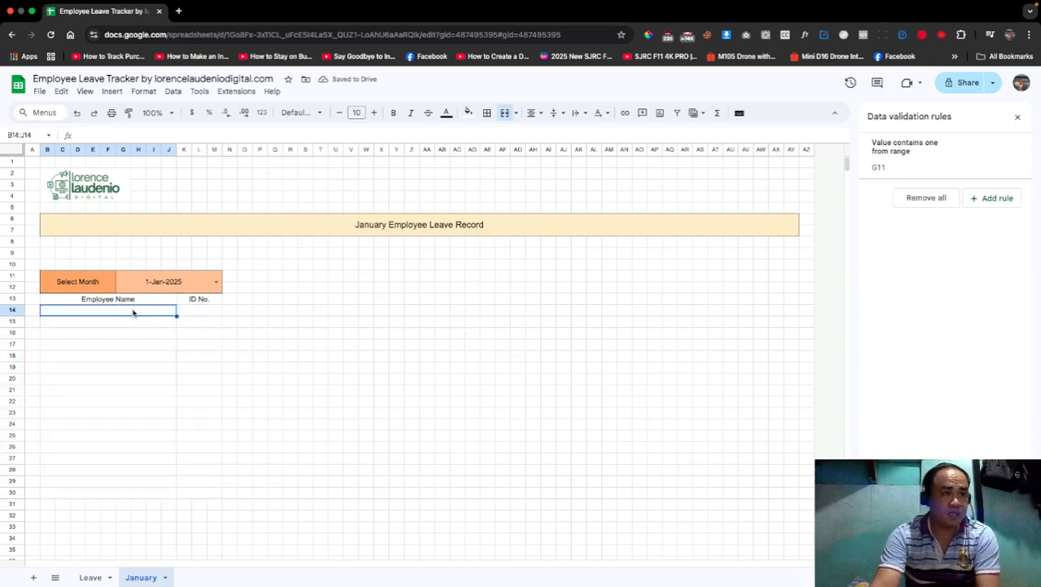
{"action": "type", "text": "Lor"}
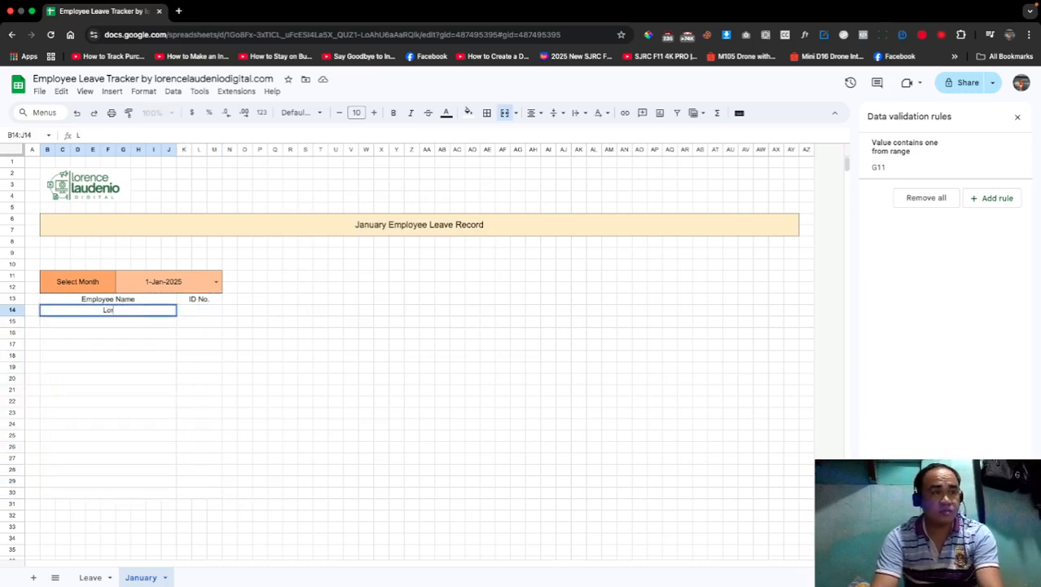
{"action": "type", "text": "ence Laudenio"}
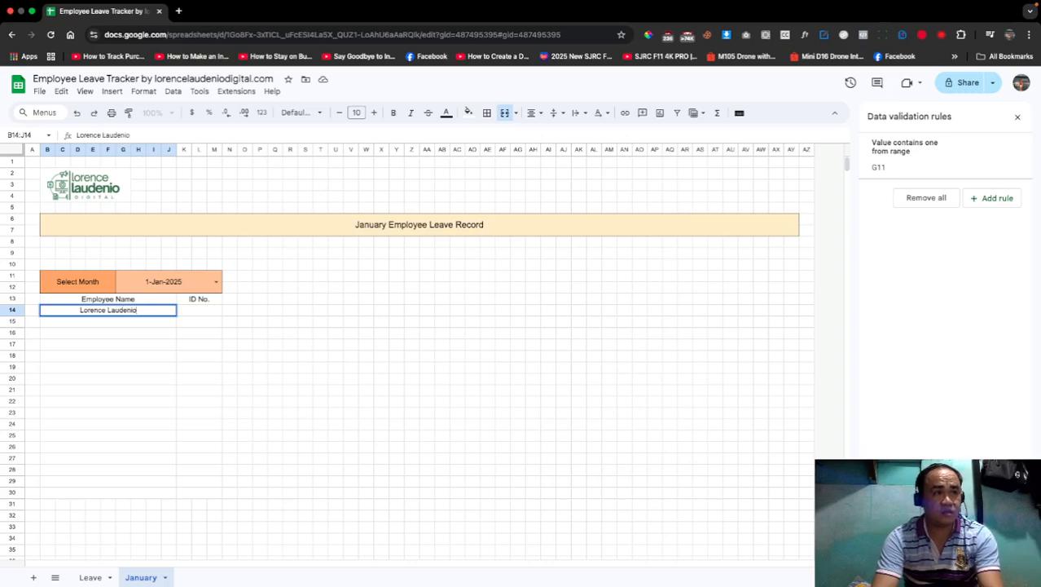
{"action": "key", "text": "Tab"}
{"action": "type", "text": "2"}
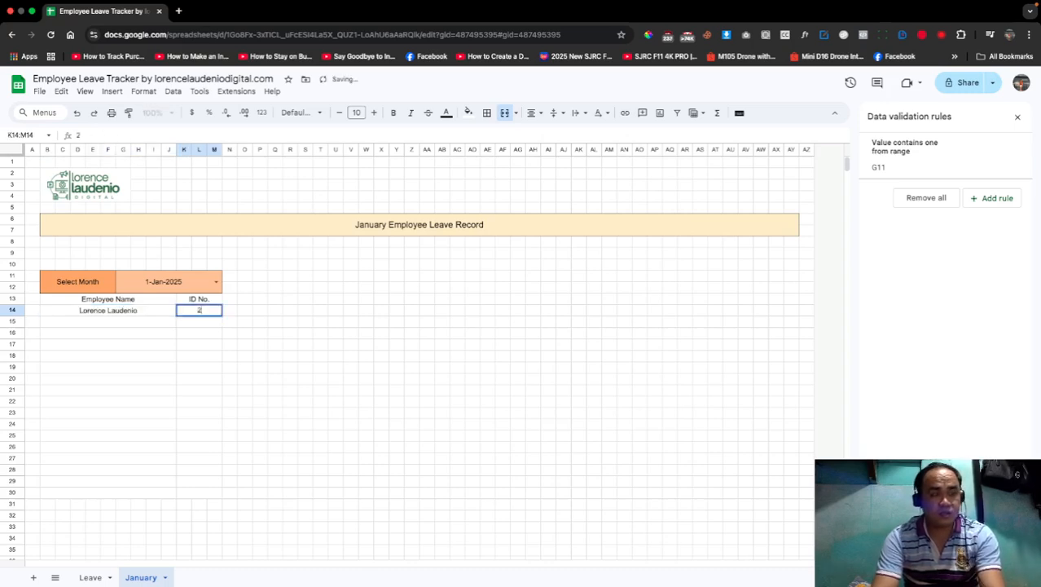
{"action": "type", "text": "025001"}
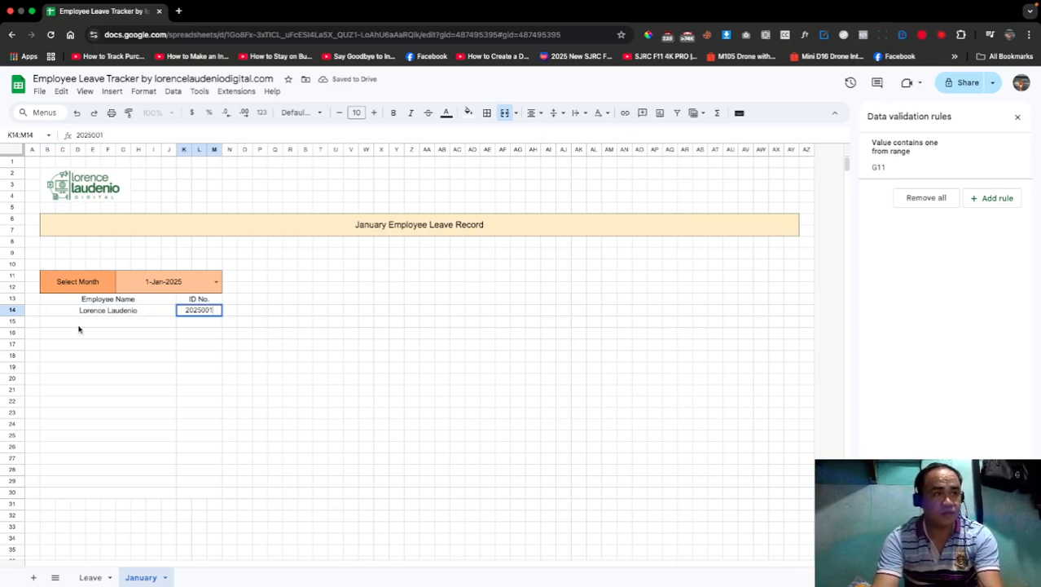
{"action": "key", "text": "Return"}
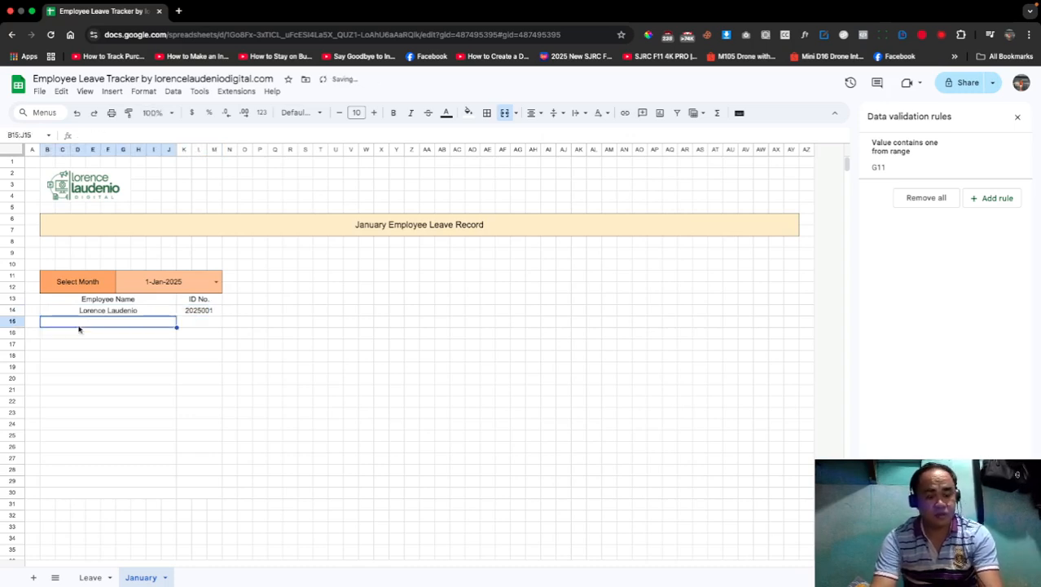
Step: Enter the second employee's full name and ID number in row 15
{"action": "type", "text": "Jose Rizal"}
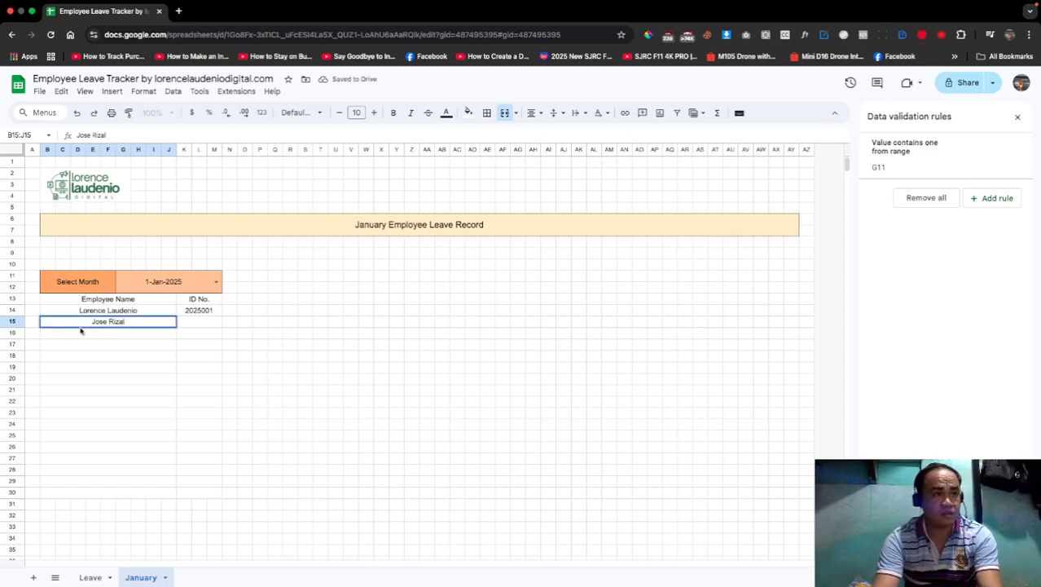
{"action": "left_click", "coordinate": [210, 324]}
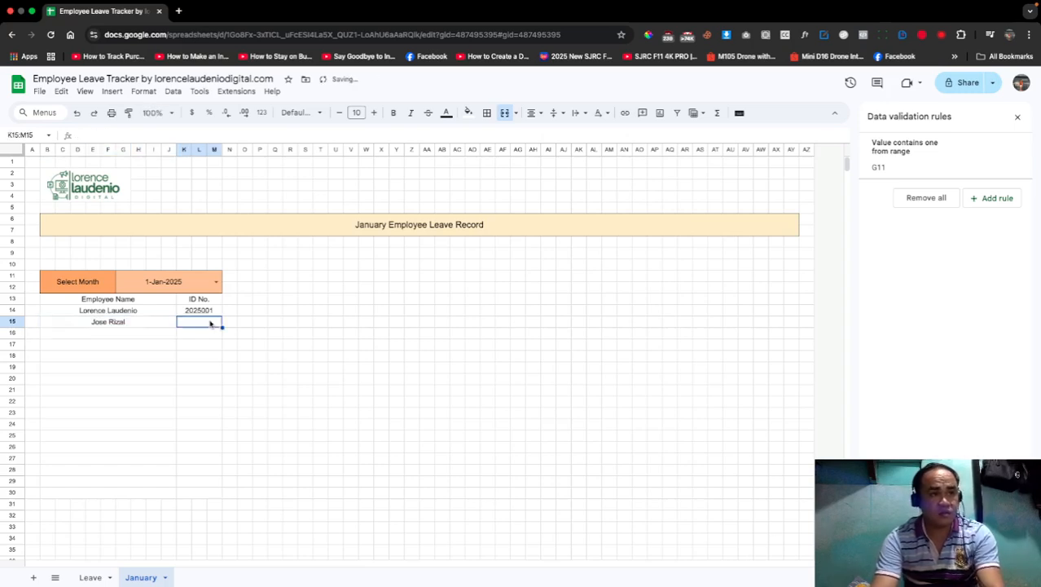
{"action": "type", "text": "2025002"}
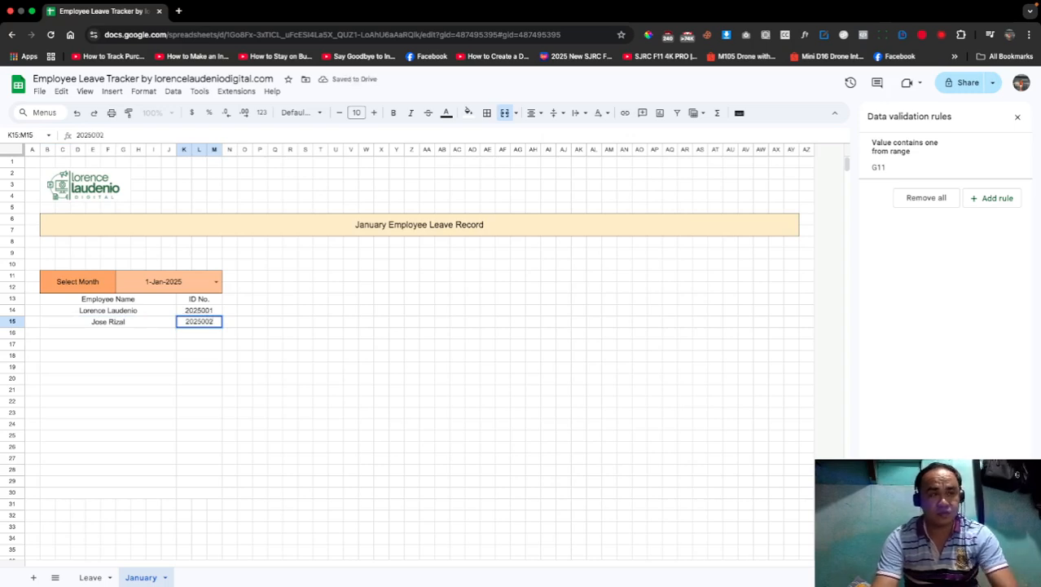
{"action": "key", "text": "Return"}
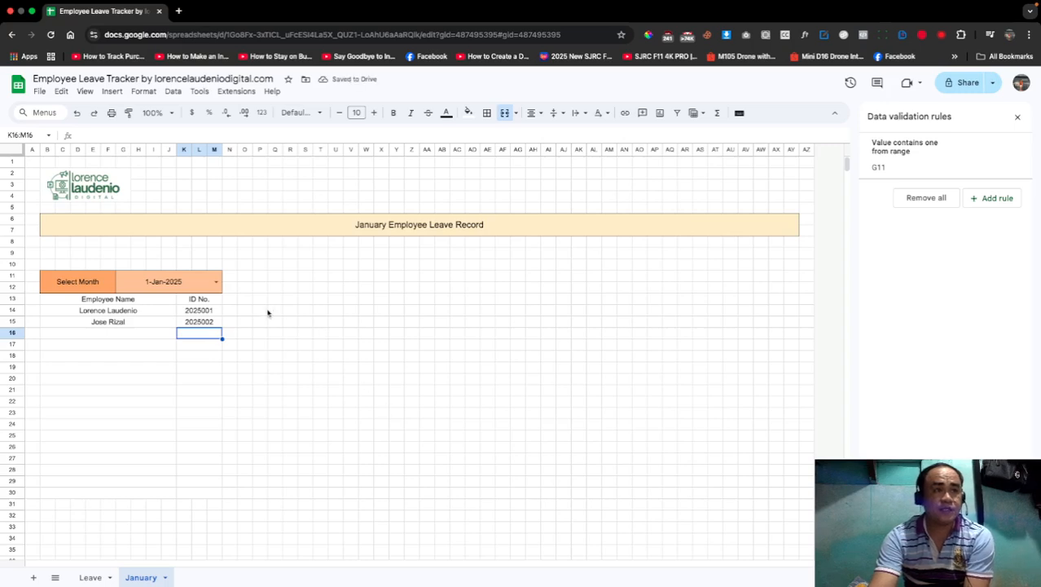
{"action": "left_click", "coordinate": [52, 266]}
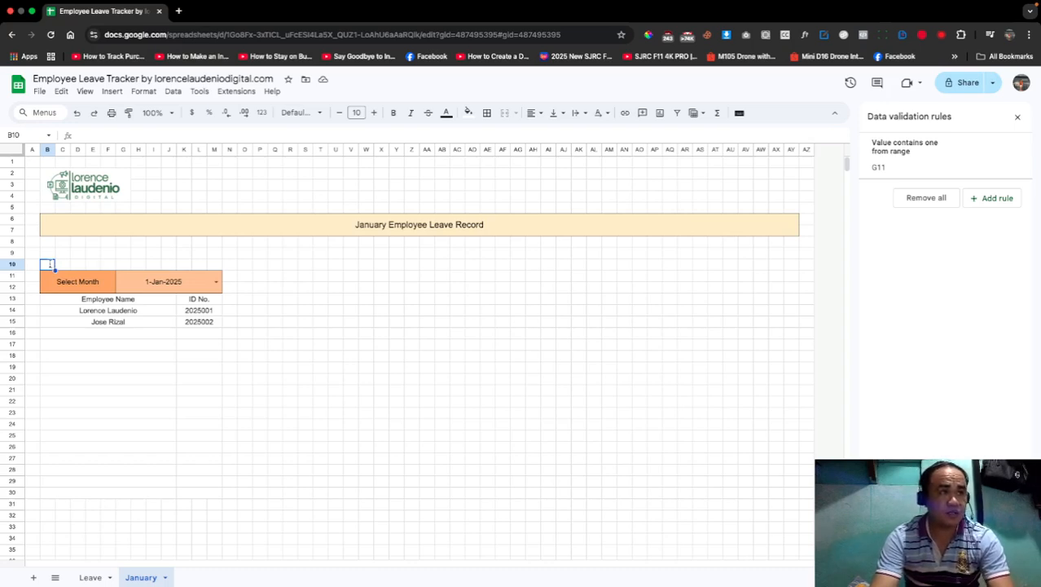
{"action": "type", "text": "1"}
{"action": "key", "text": "Escape"}
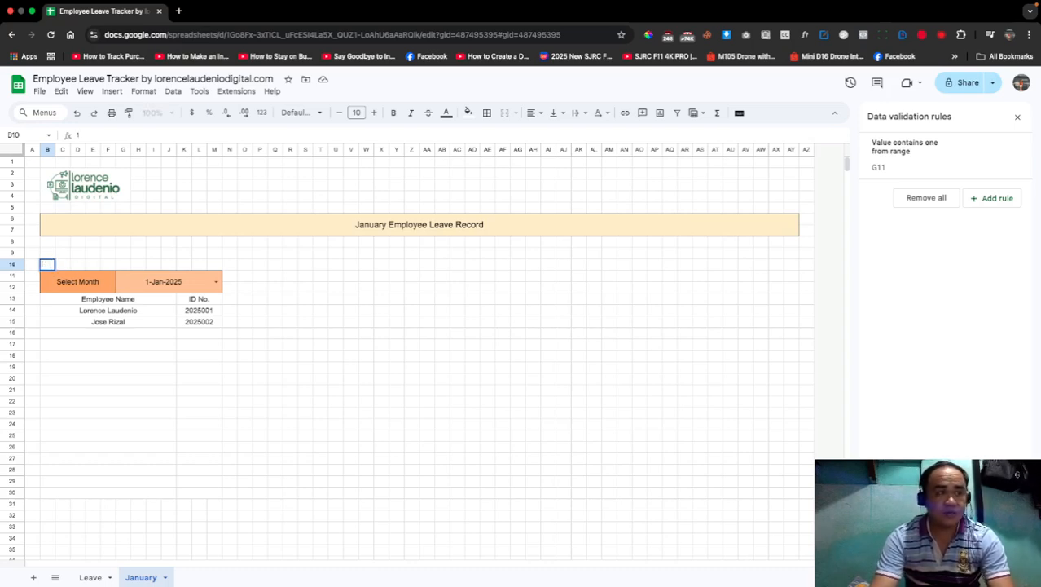
{"action": "left_click", "coordinate": [275, 300]}
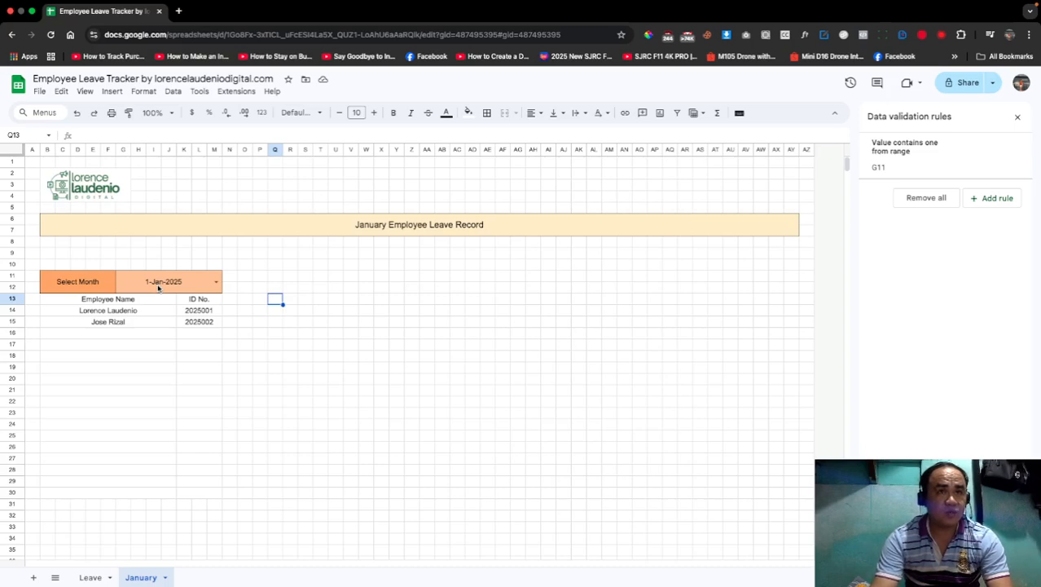
Step: Enter a MONTH formula in cell B10 that references the month dropdown cell G11
{"action": "left_click", "coordinate": [51, 265]}
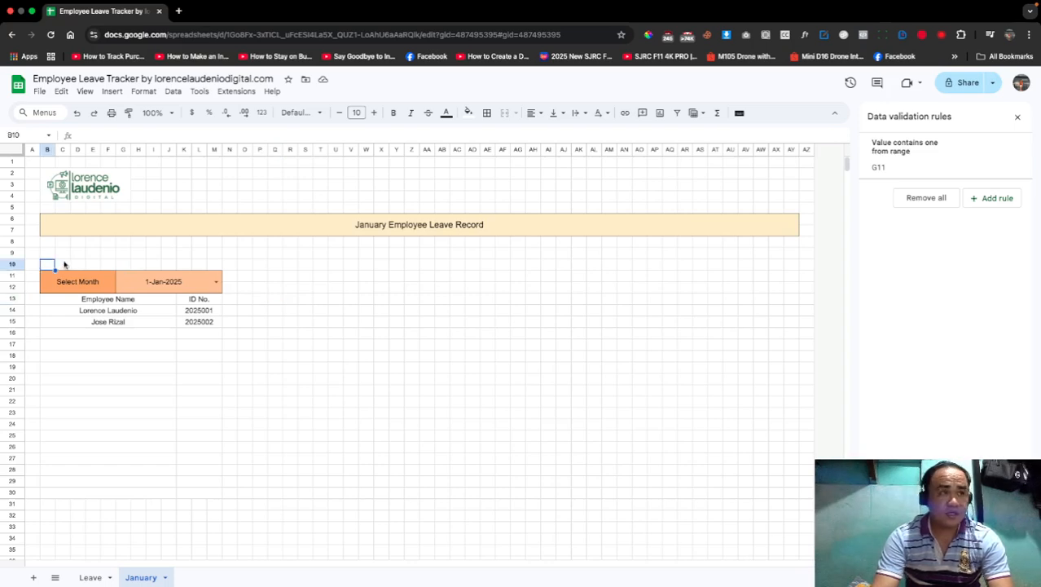
{"action": "type", "text": "="}
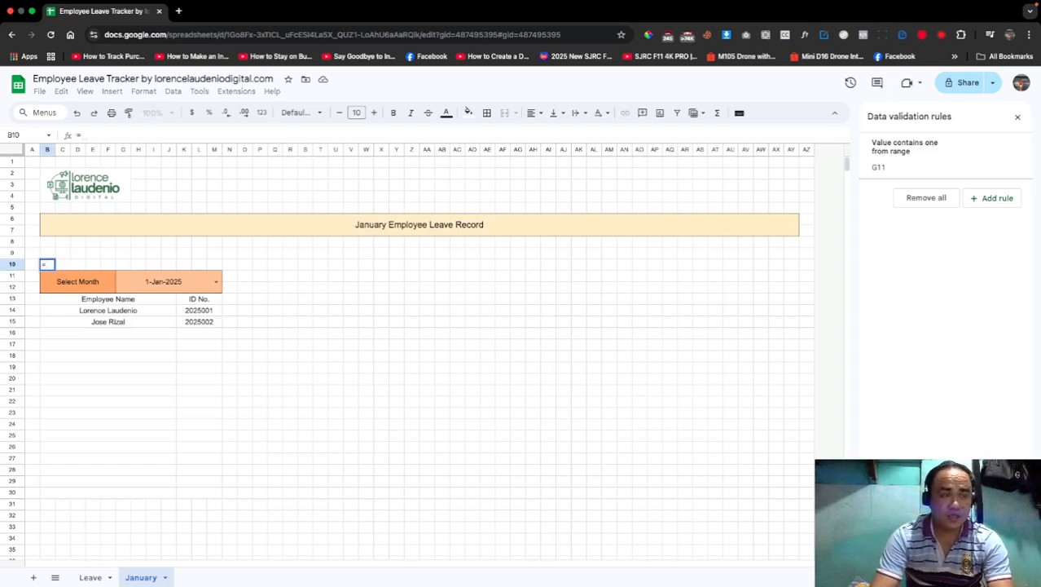
{"action": "type", "text": "mon"}
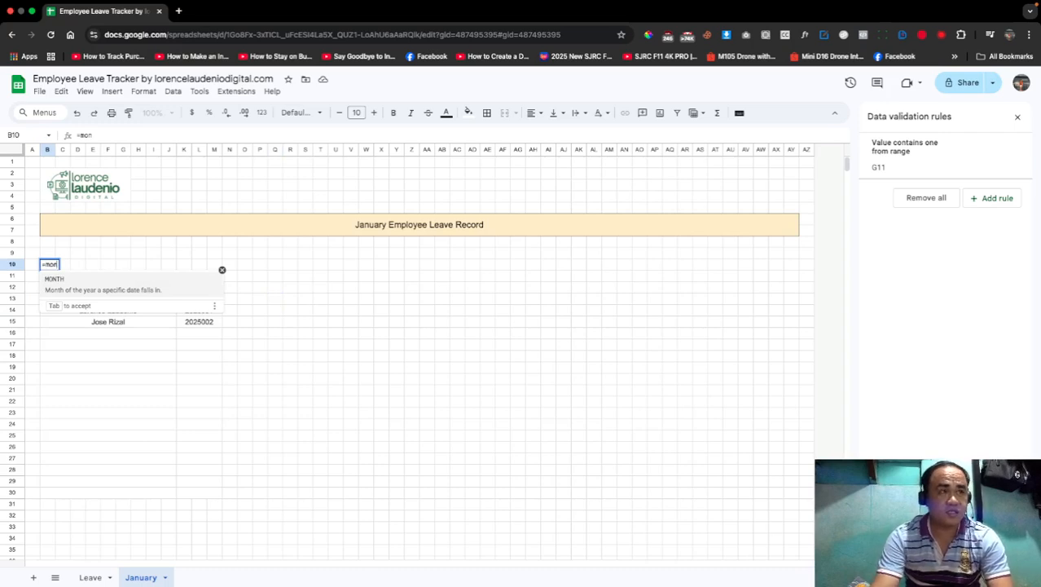
{"action": "key", "text": "Tab"}
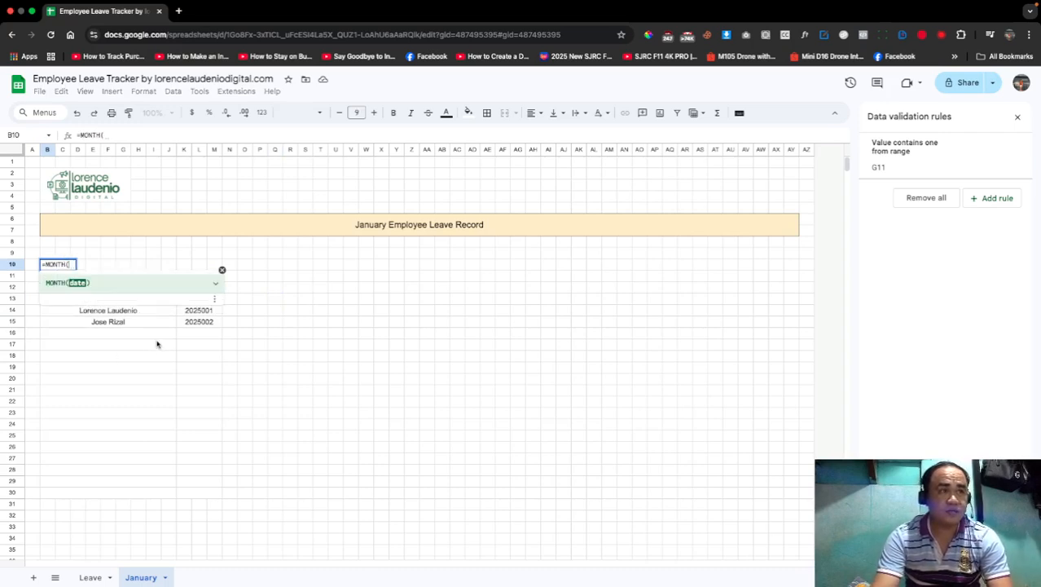
{"action": "left_click", "coordinate": [157, 343]}
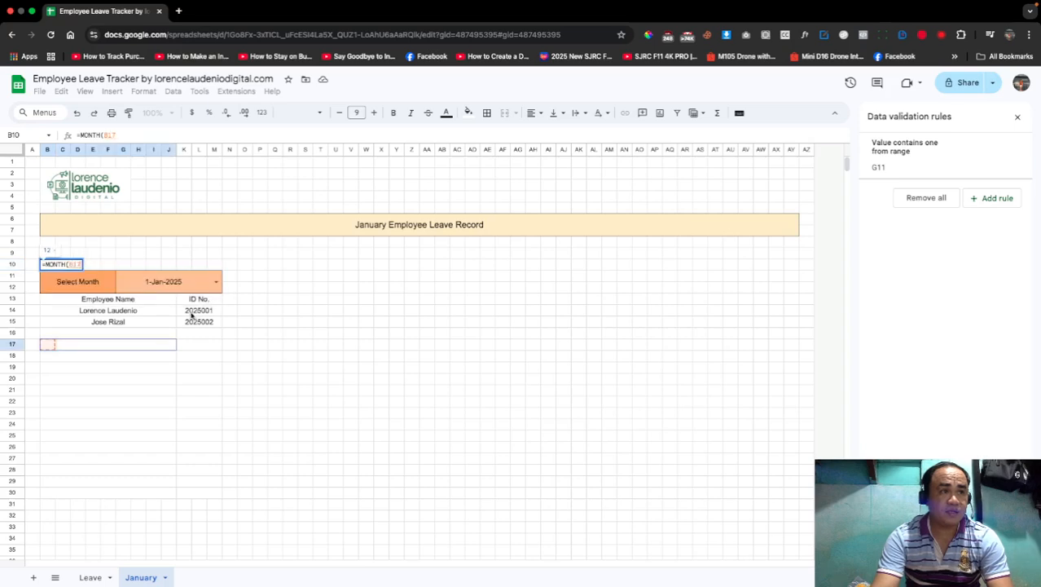
{"action": "left_click", "coordinate": [128, 281]}
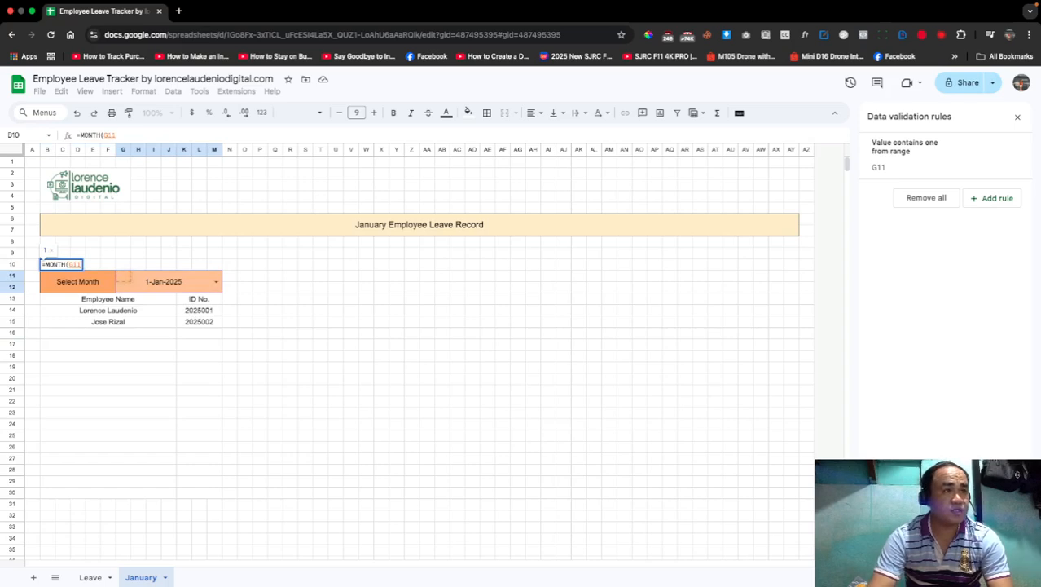
{"action": "key", "text": "Return"}
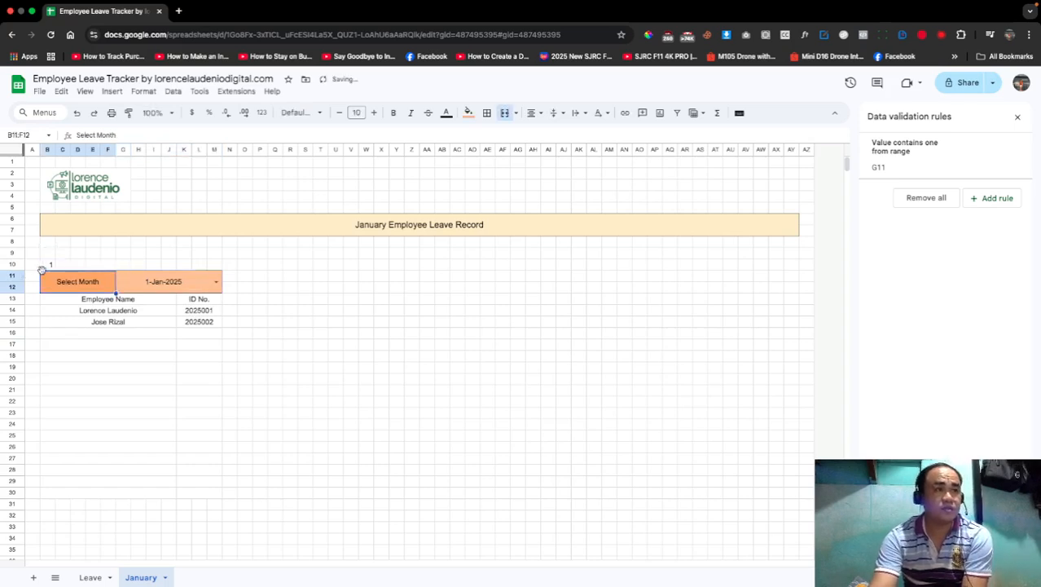
Step: Test the month-number formula by switching the month dropdown to 1-Feb-2025 and 1-Mar-2025, and set it back to 1-Jan-2025
{"action": "left_click", "coordinate": [216, 281]}
{"action": "left_click", "coordinate": [196, 314]}
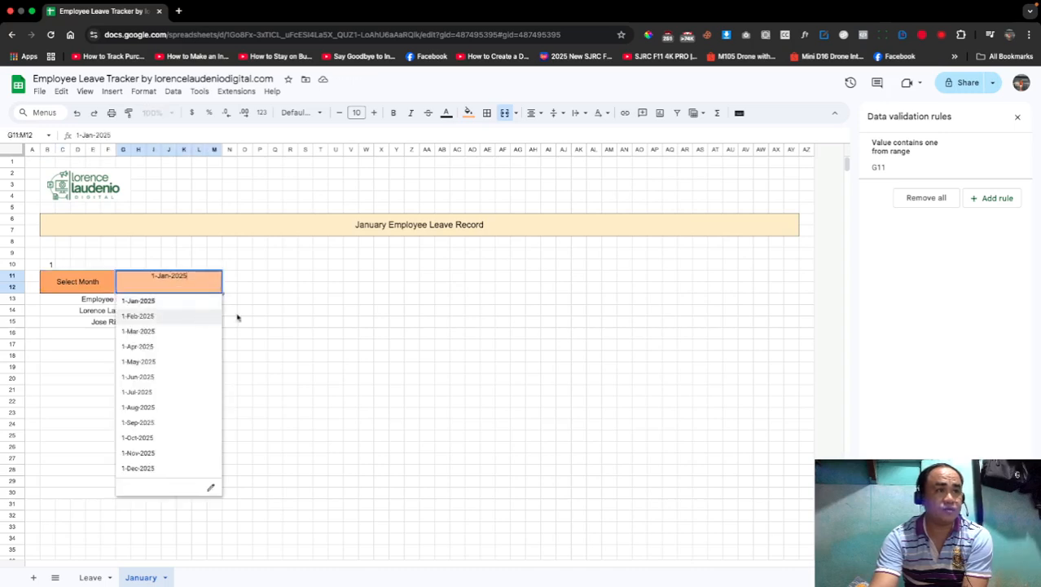
{"action": "left_click", "coordinate": [216, 281]}
{"action": "left_click", "coordinate": [190, 320]}
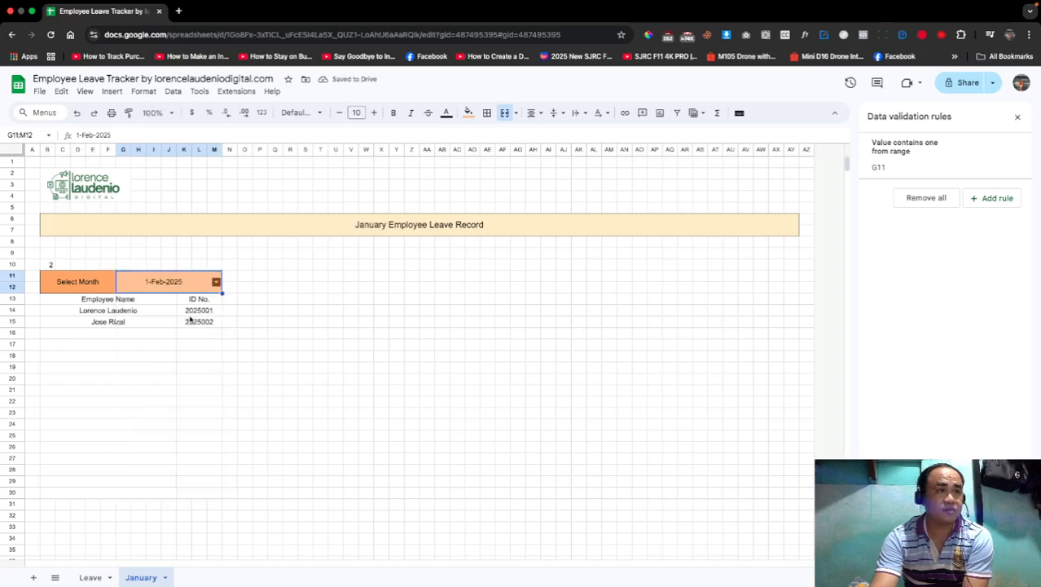
{"action": "left_click", "coordinate": [215, 281]}
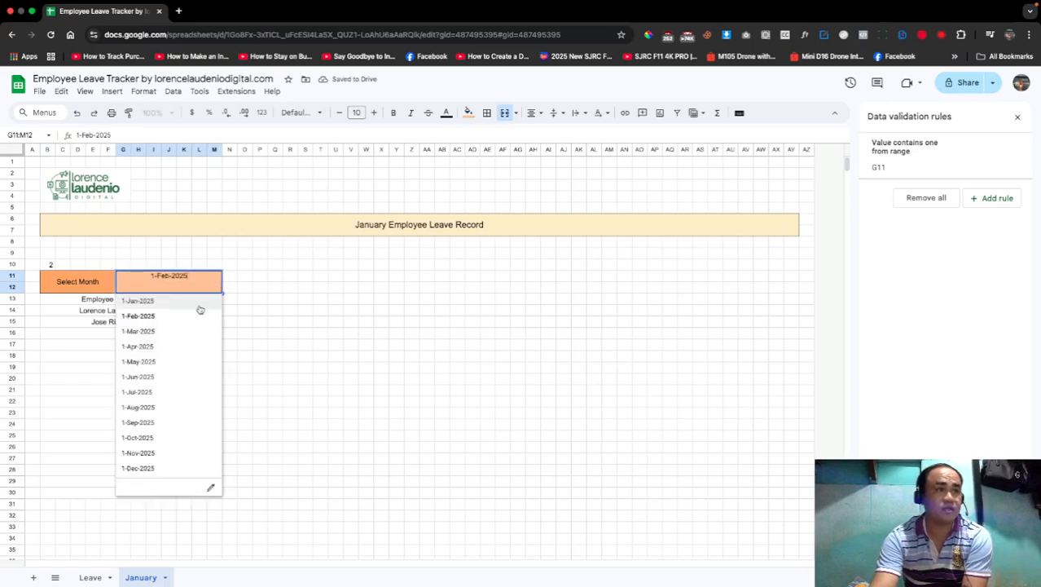
{"action": "left_click", "coordinate": [195, 331]}
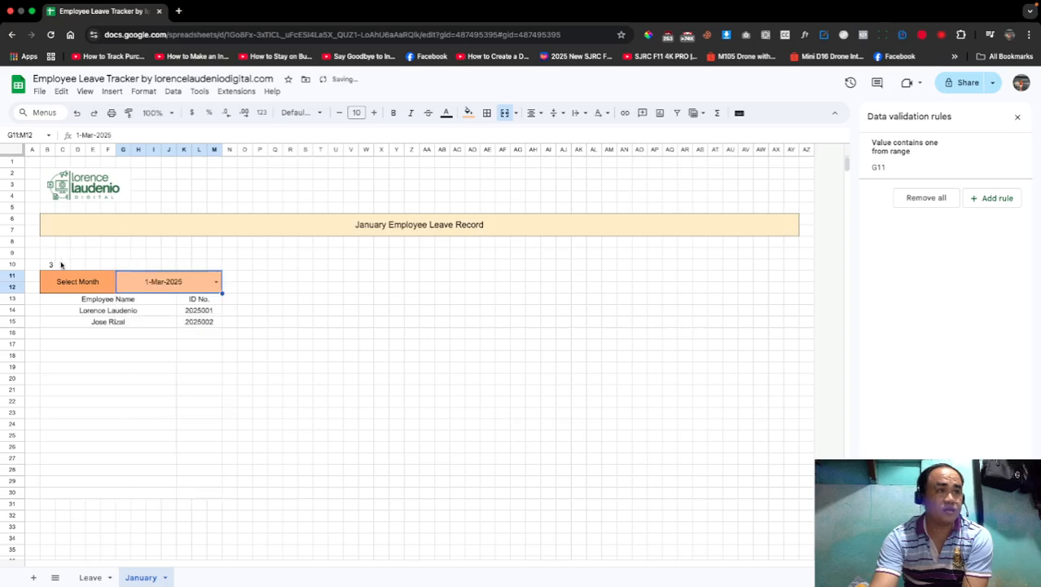
{"action": "left_click", "coordinate": [216, 281]}
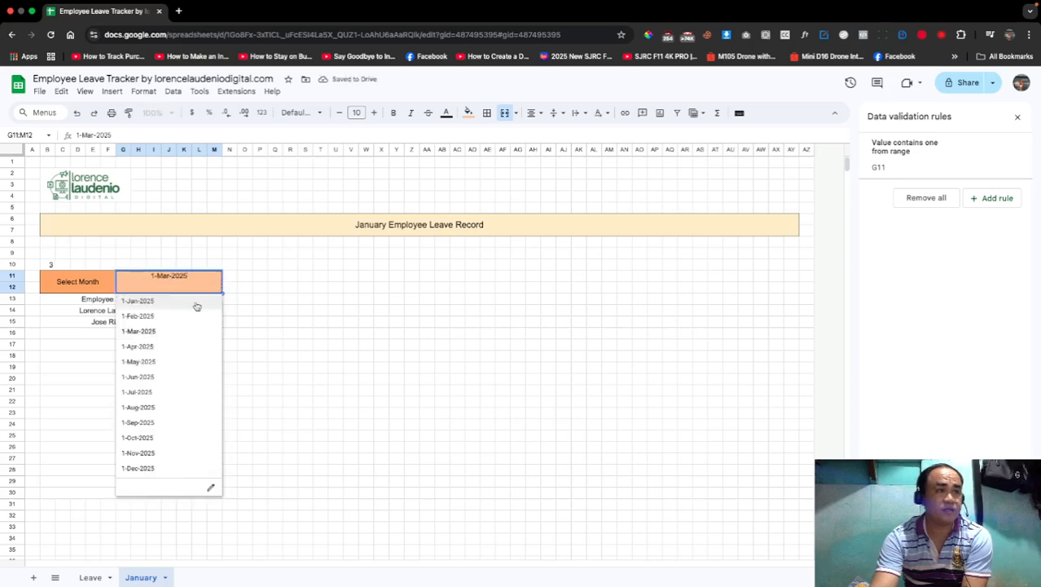
{"action": "left_click", "coordinate": [195, 301]}
Step: Begin an INDEX formula in cell C10 of the January sheet with the Leave sheet's month range K10:K21 as its reference
{"action": "left_click", "coordinate": [65, 265]}
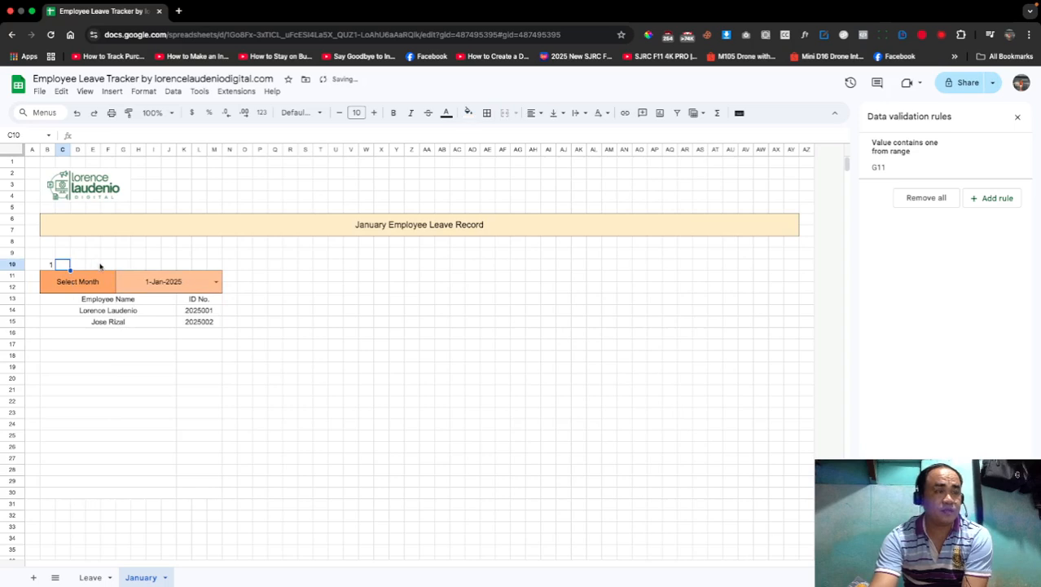
{"action": "type", "text": "="}
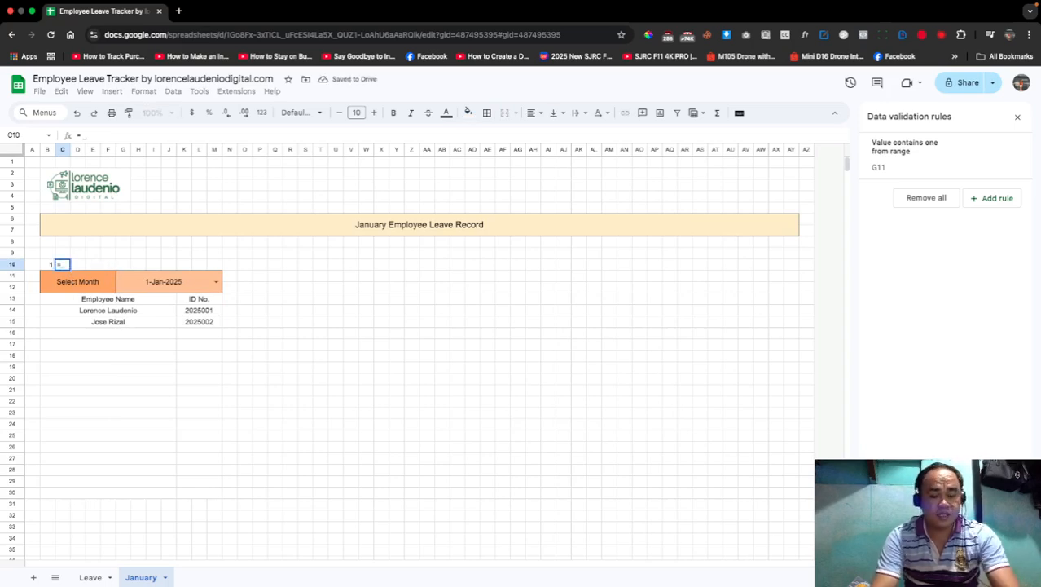
{"action": "type", "text": "INDEX("}
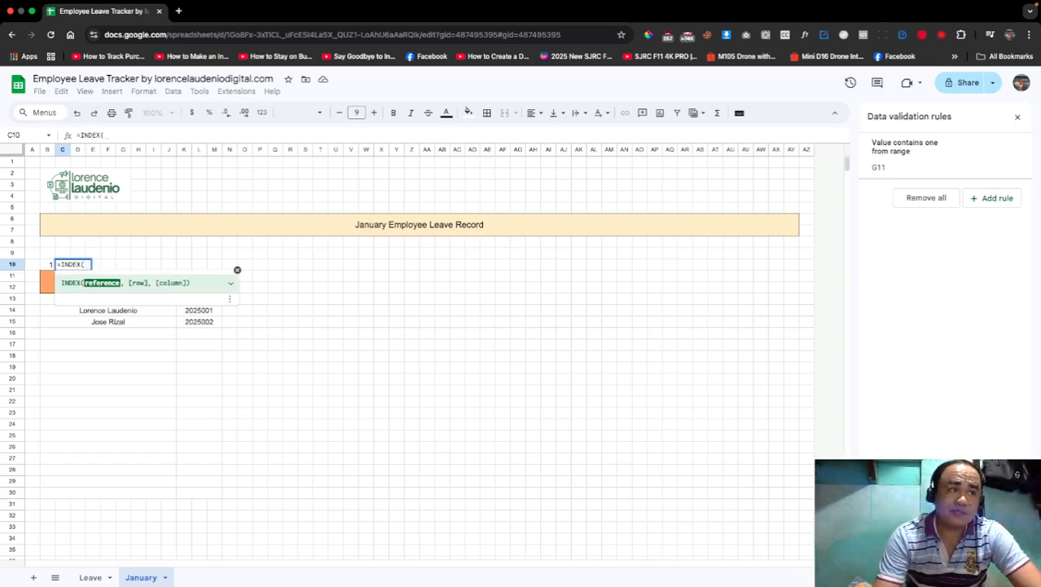
{"action": "left_click", "coordinate": [98, 577]}
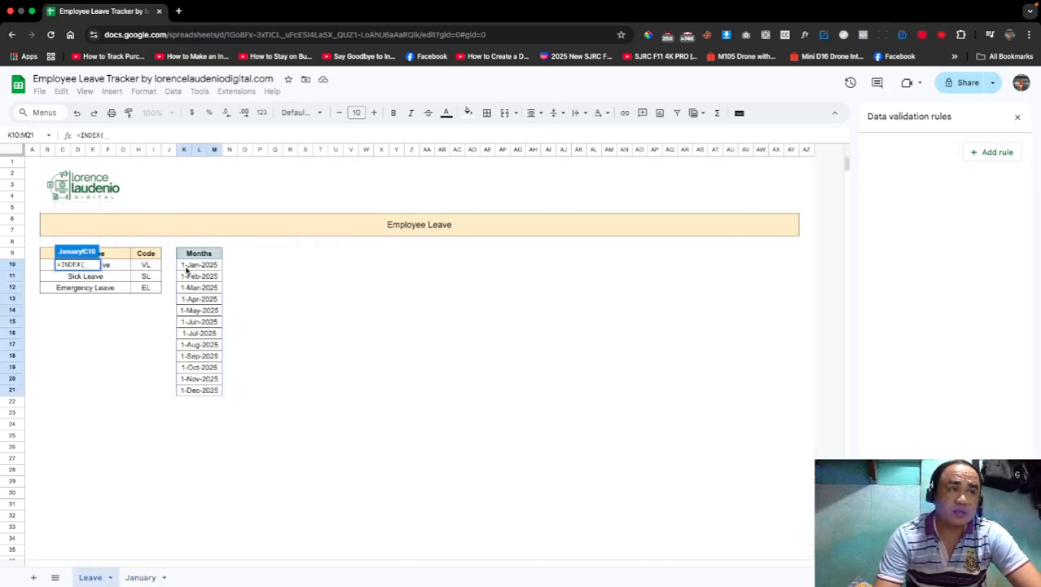
{"action": "left_click", "coordinate": [186, 266]}
{"action": "left_click_drag", "start_coordinate": [186, 283], "coordinate": [192, 391]}
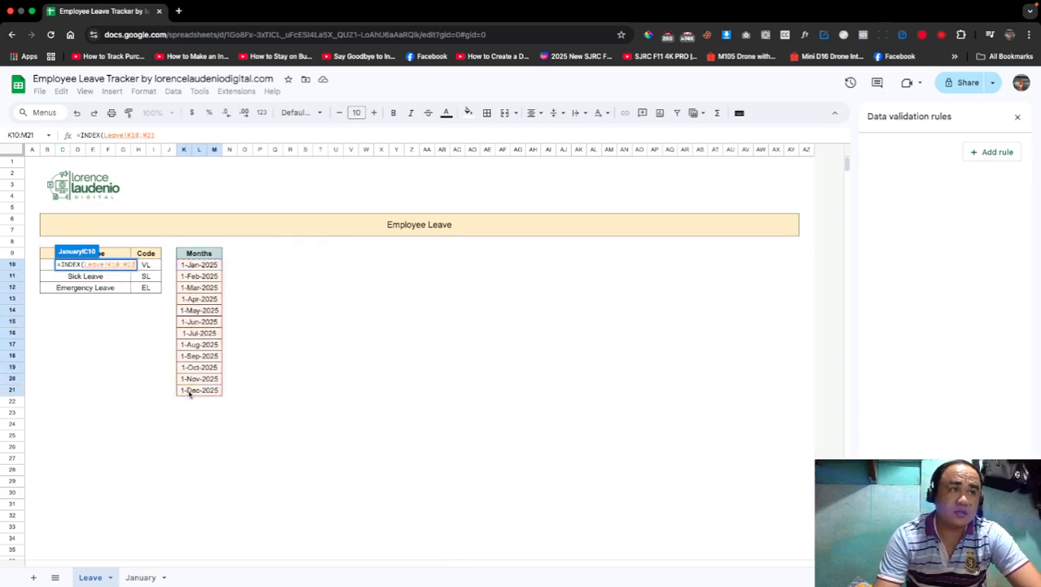
{"action": "left_click", "coordinate": [194, 137]}
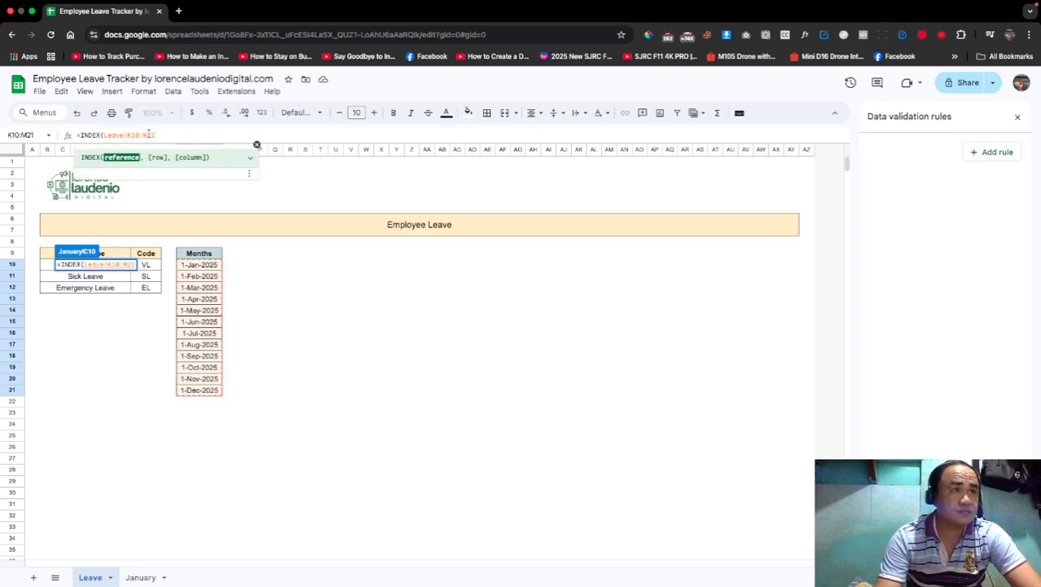
{"action": "key", "text": "BackSpace"}
{"action": "type", "text": "k21"}
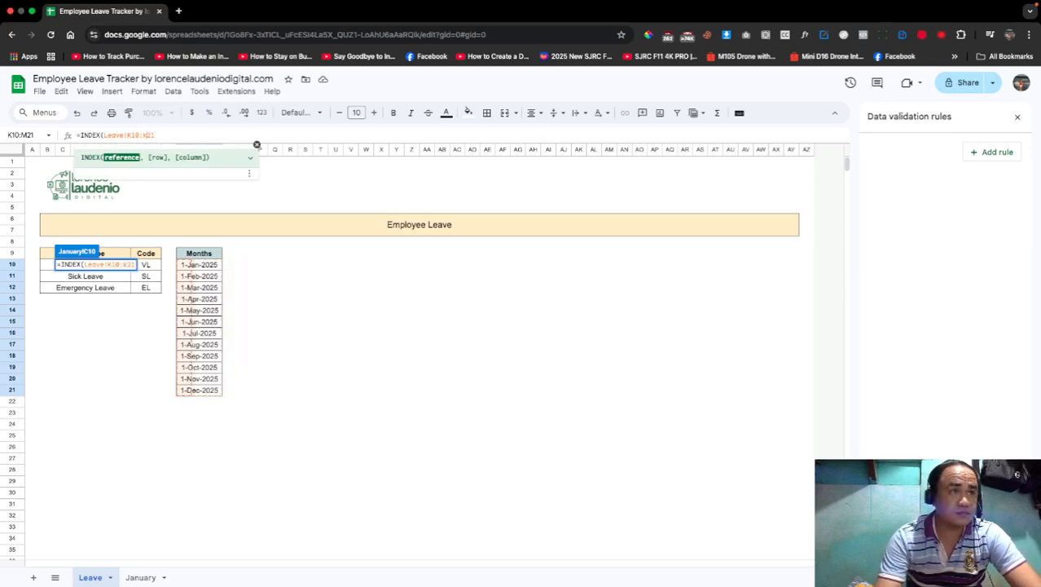
{"action": "type", "text": ","}
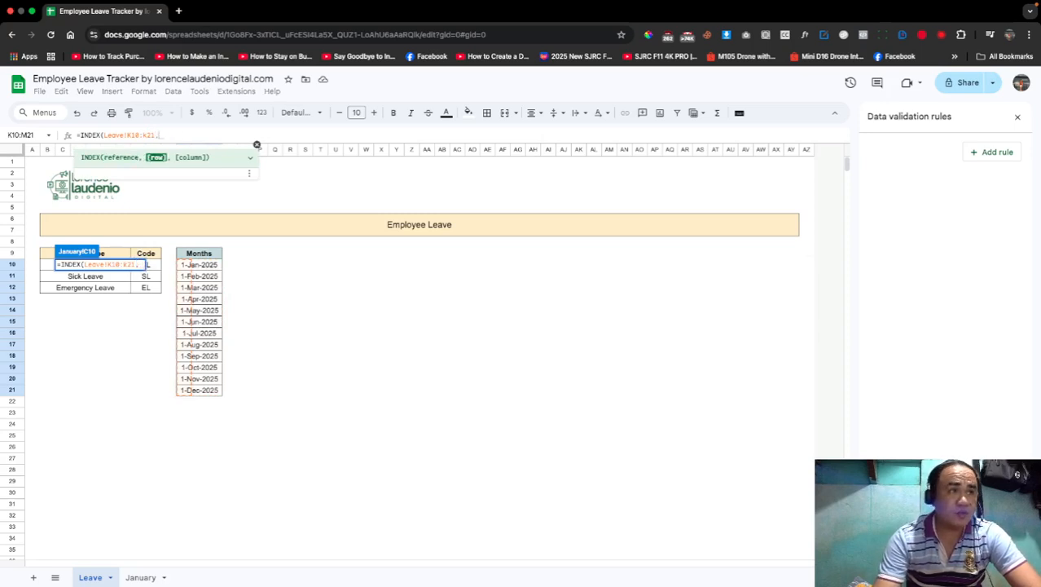
Step: Complete the INDEX formula in C10 with the January sheet's month-number cell B10 as the row argument
{"action": "left_click", "coordinate": [143, 577]}
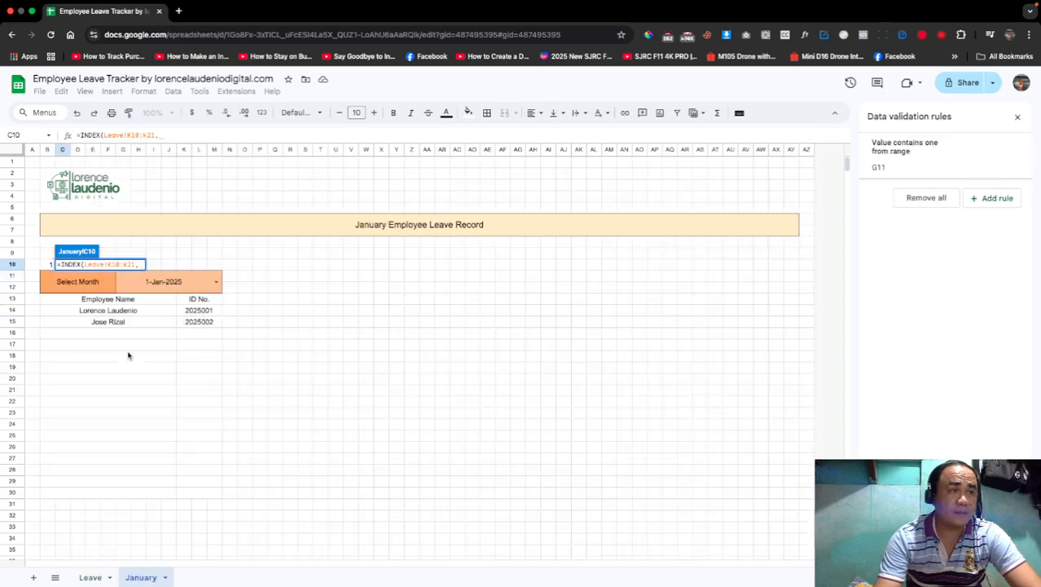
{"action": "left_click", "coordinate": [51, 265]}
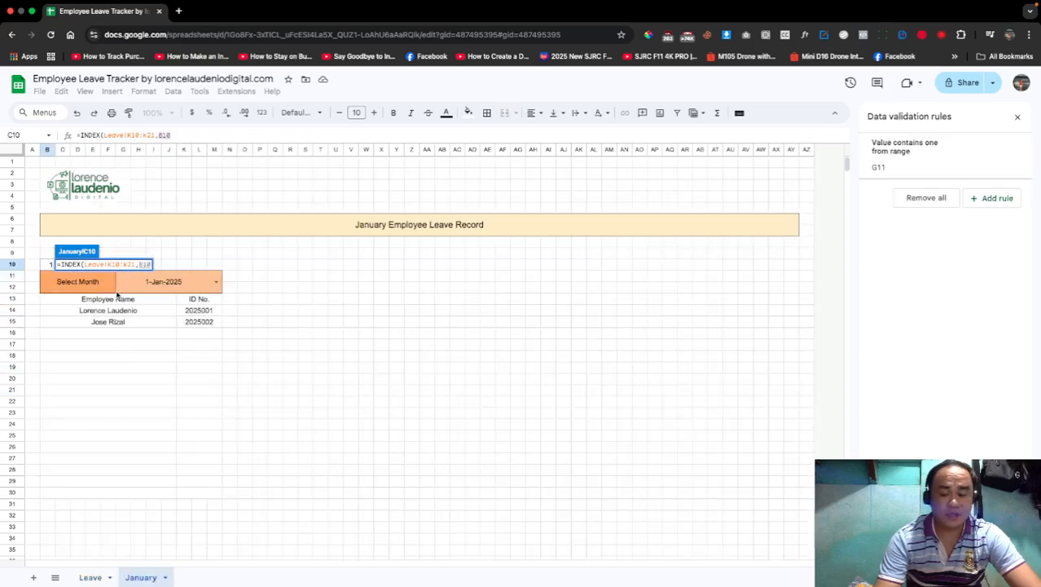
{"action": "key", "text": "Return"}
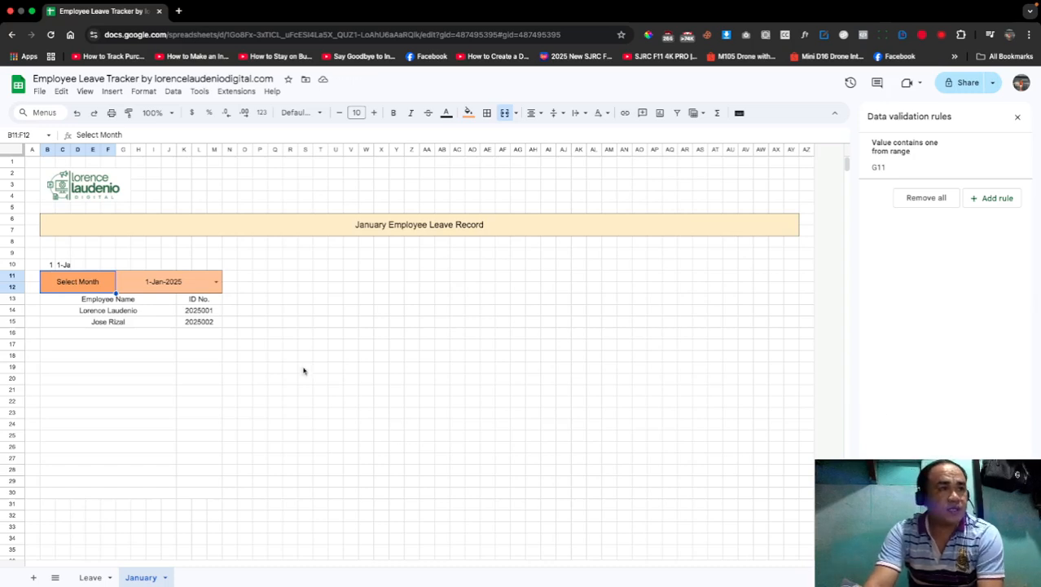
{"action": "left_click", "coordinate": [231, 290]}
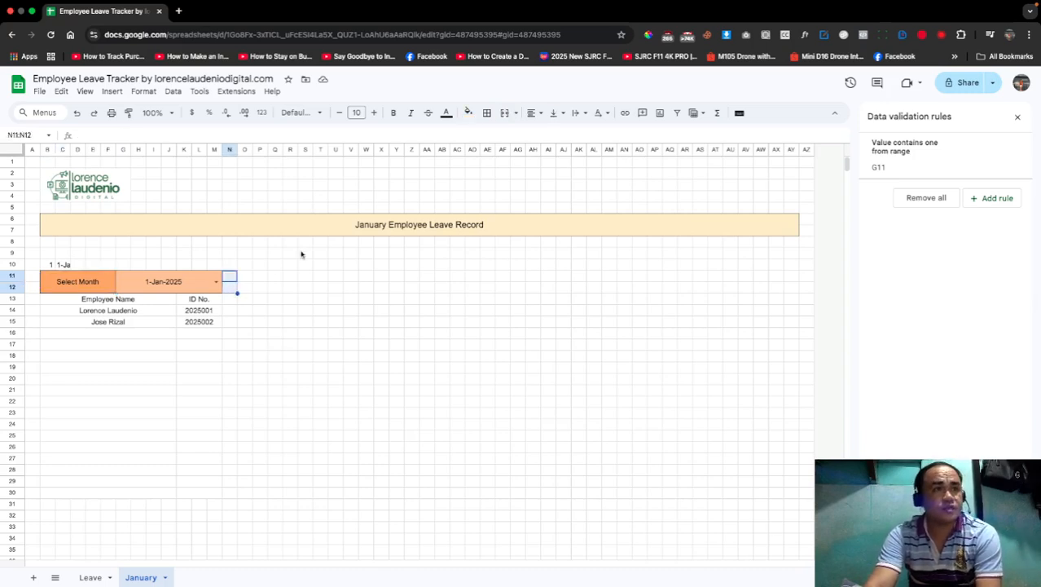
Step: Merge cells N11:N12, centre the contents horizontally and vertically, and rotate the text upward
{"action": "left_click", "coordinate": [506, 116]}
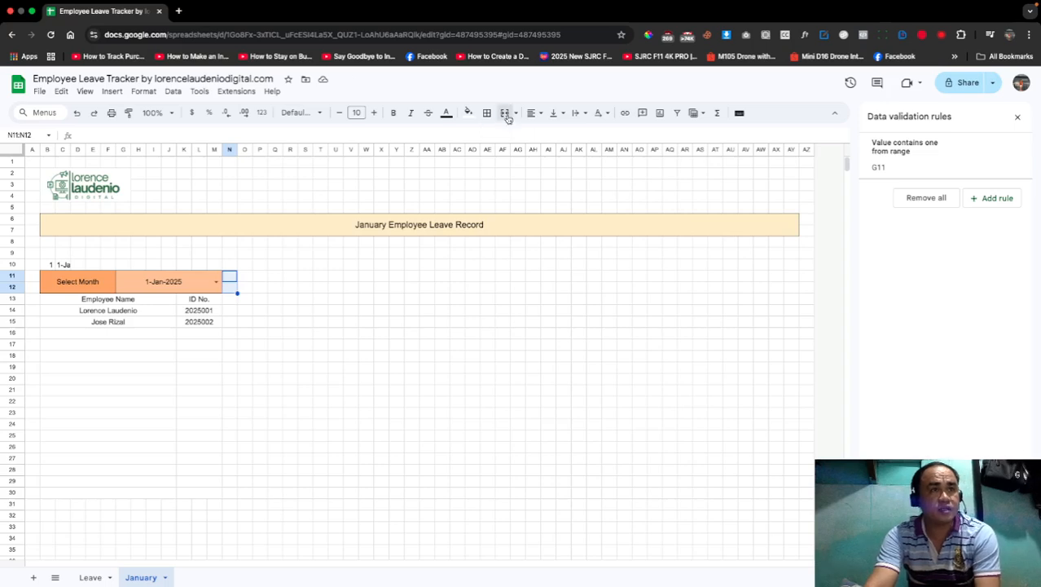
{"action": "left_click", "coordinate": [532, 114]}
{"action": "left_click", "coordinate": [552, 134]}
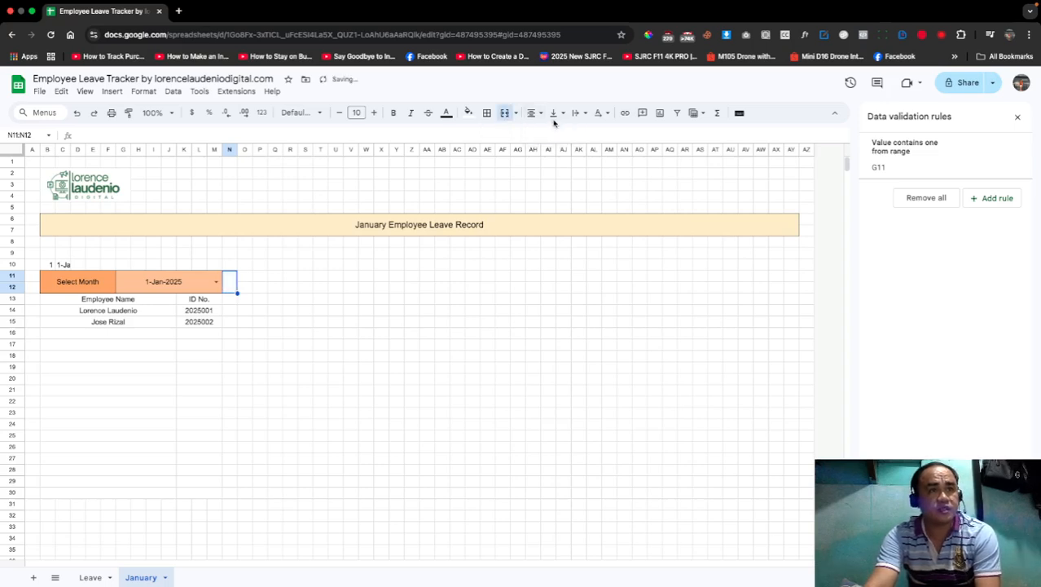
{"action": "left_click", "coordinate": [601, 114]}
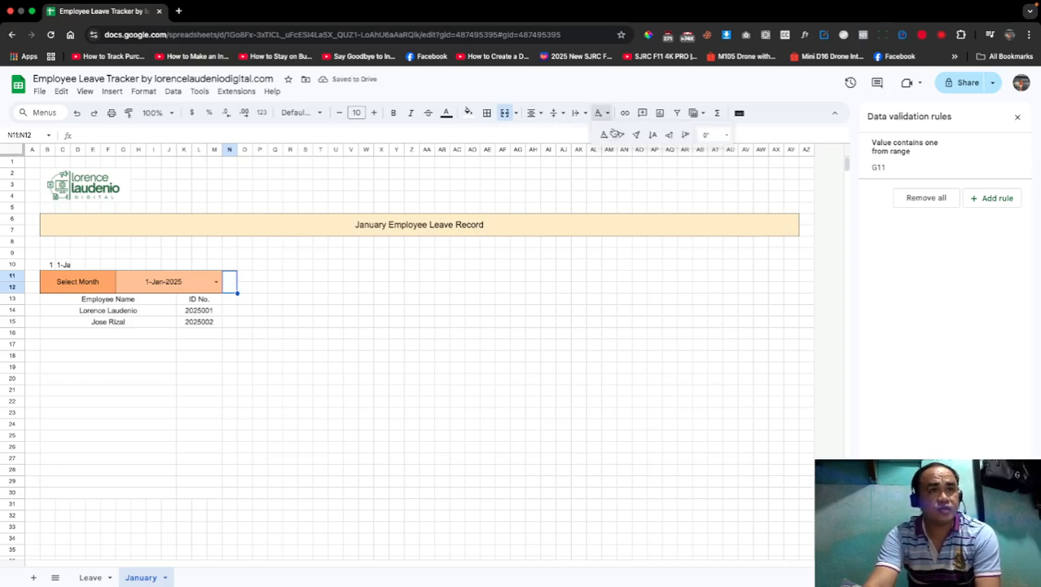
{"action": "left_click", "coordinate": [669, 136]}
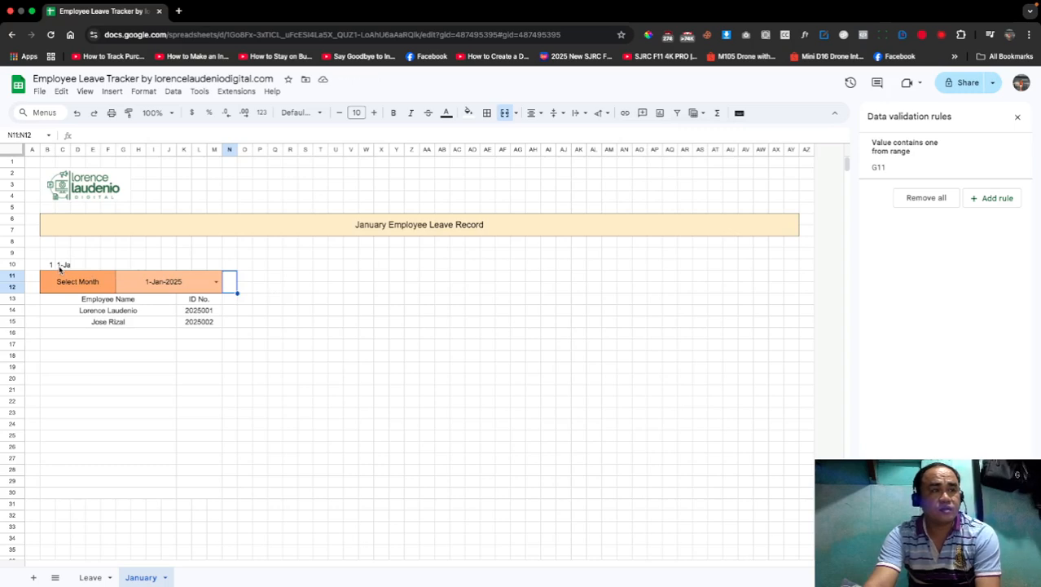
Step: Link the merged cell N11:N12 to the month start date with the formula =C10
{"action": "left_click", "coordinate": [60, 267]}
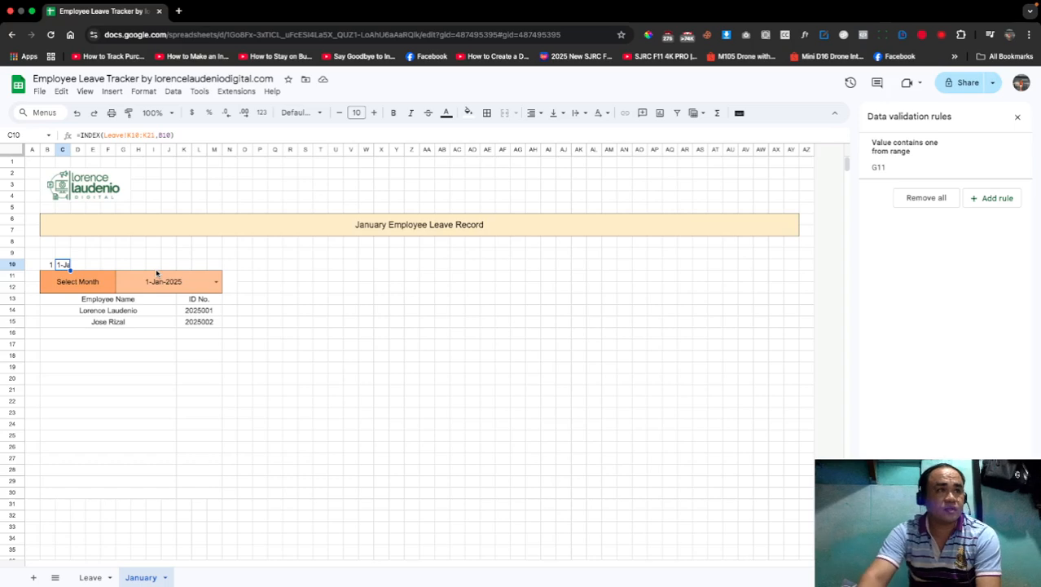
{"action": "left_click", "coordinate": [230, 285]}
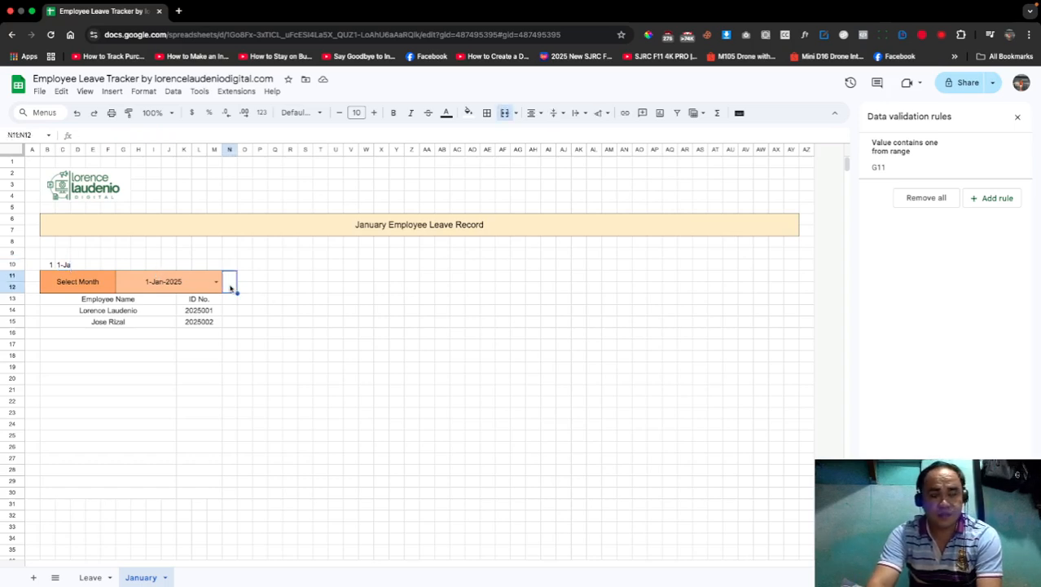
{"action": "type", "text": "="}
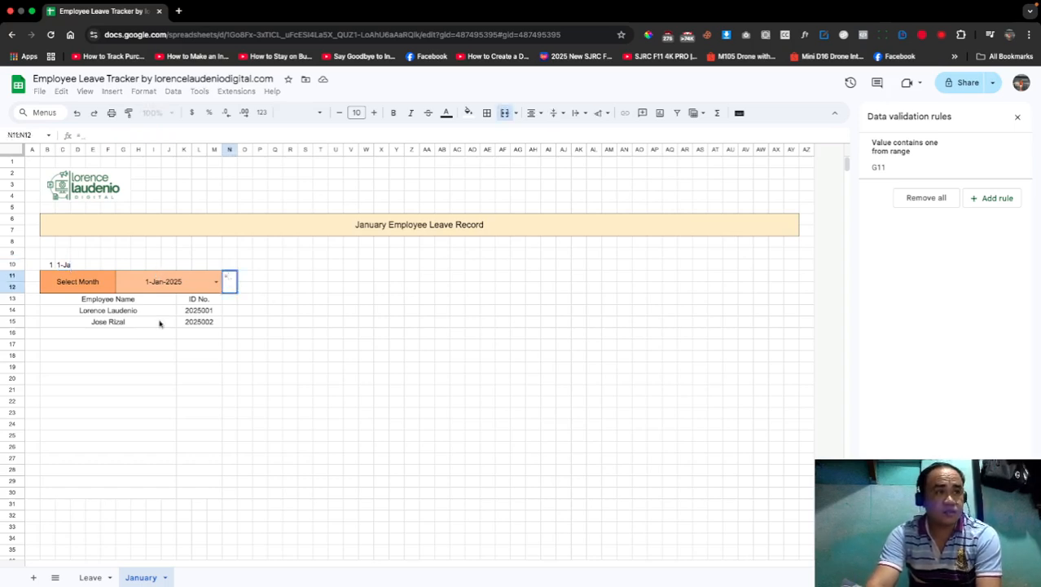
{"action": "left_click", "coordinate": [65, 265]}
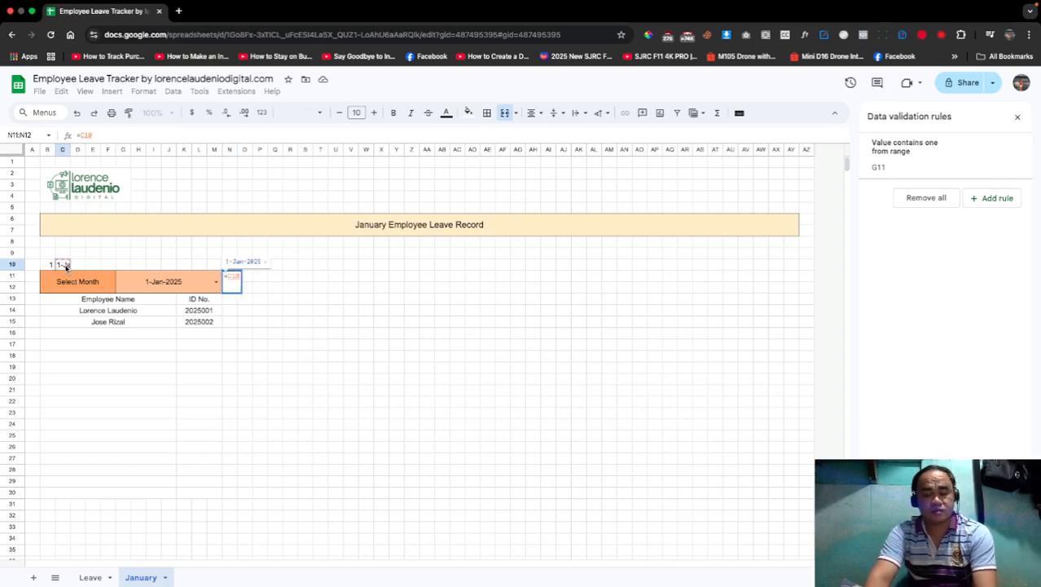
{"action": "key", "text": "Return"}
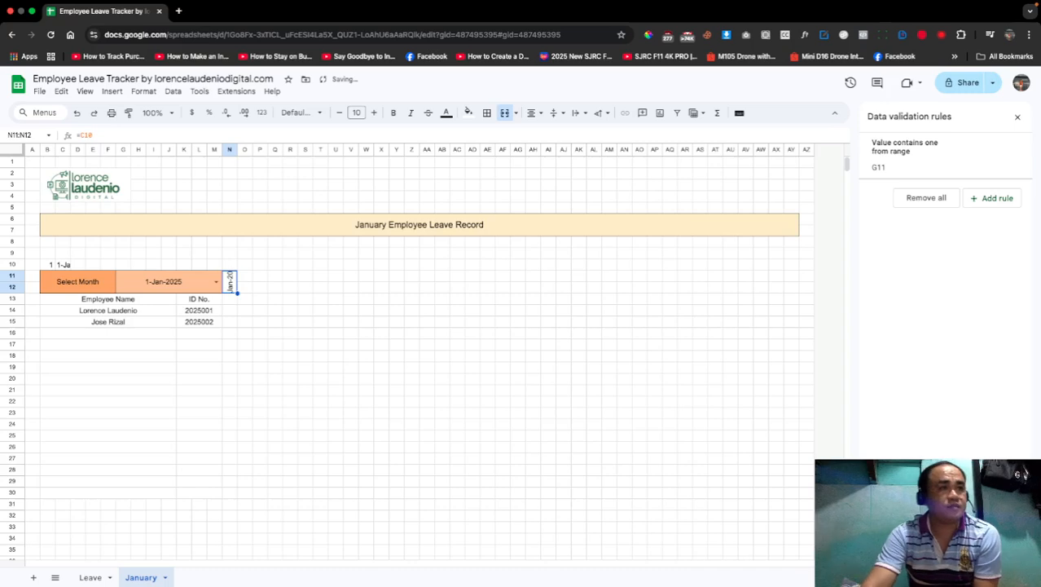
{"action": "left_click", "coordinate": [340, 112]}
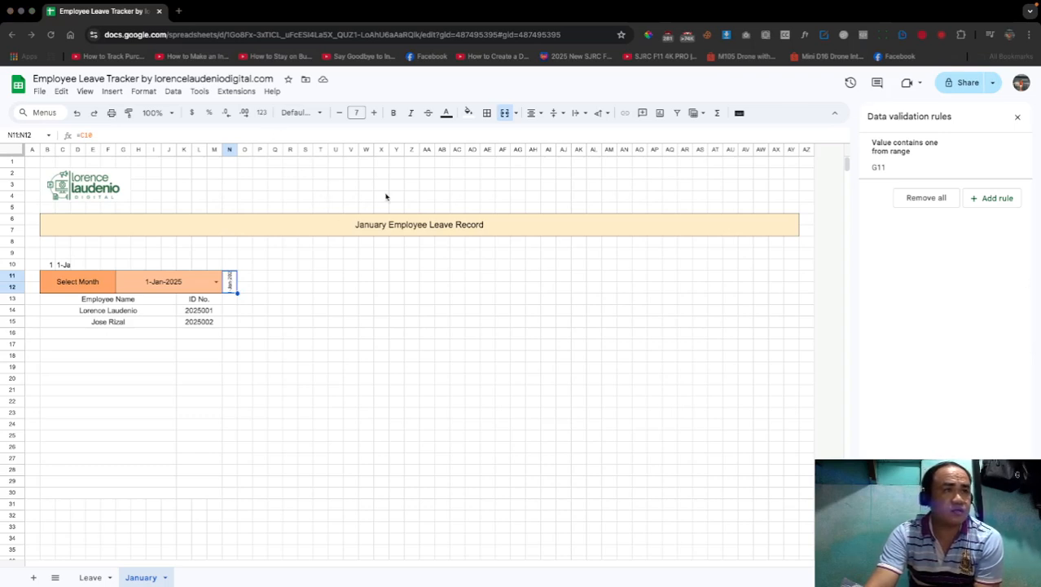
{"action": "left_click", "coordinate": [375, 116]}
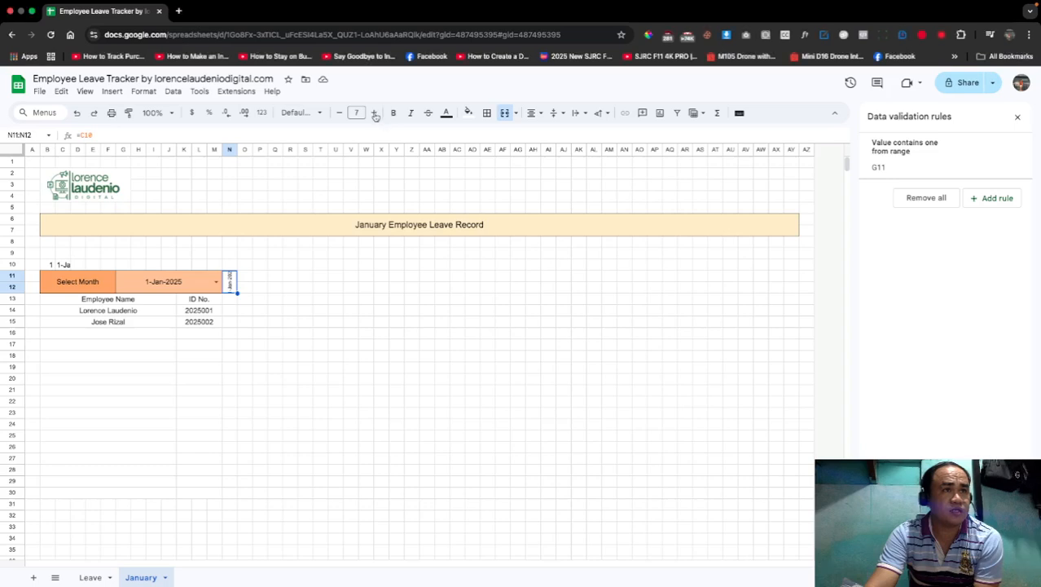
{"action": "left_click", "coordinate": [375, 113]}
{"action": "left_click", "coordinate": [375, 113]}
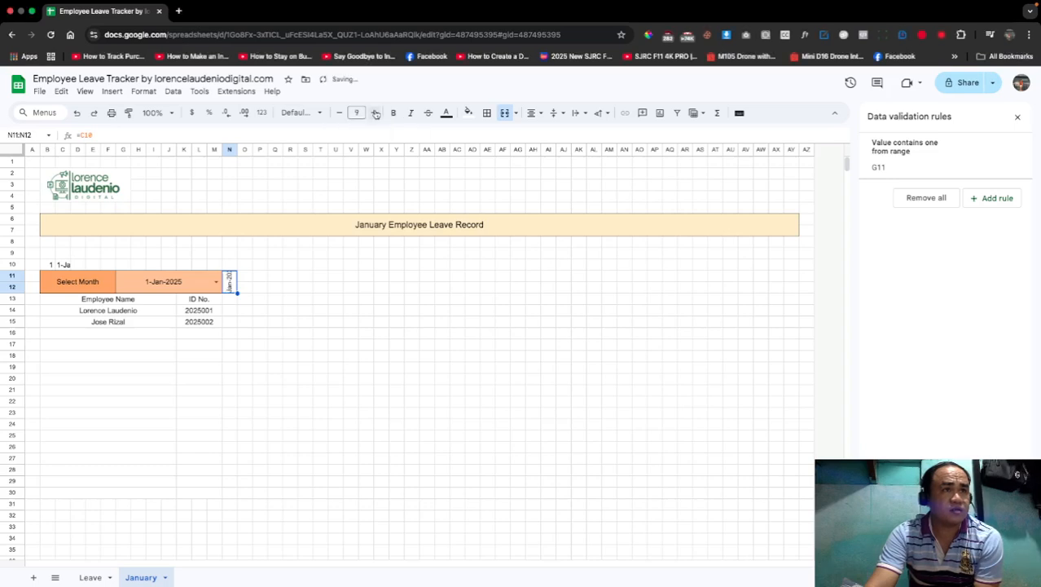
{"action": "left_click", "coordinate": [376, 114]}
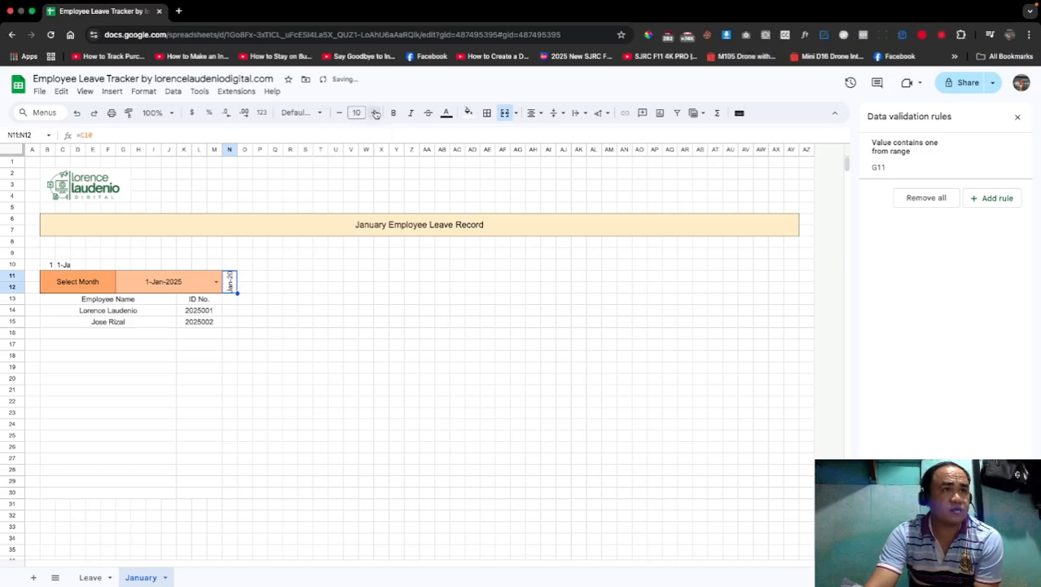
Step: Clear the existing custom date format for N11:N12 and begin a new one with Day (5) followed by a hyphen
{"action": "left_click", "coordinate": [261, 114]}
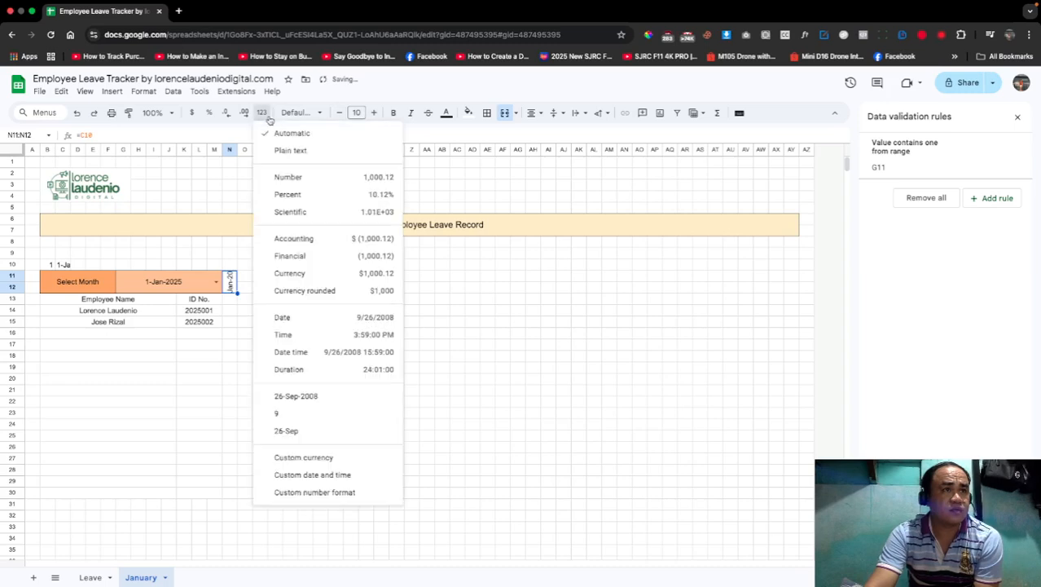
{"action": "left_click", "coordinate": [326, 475]}
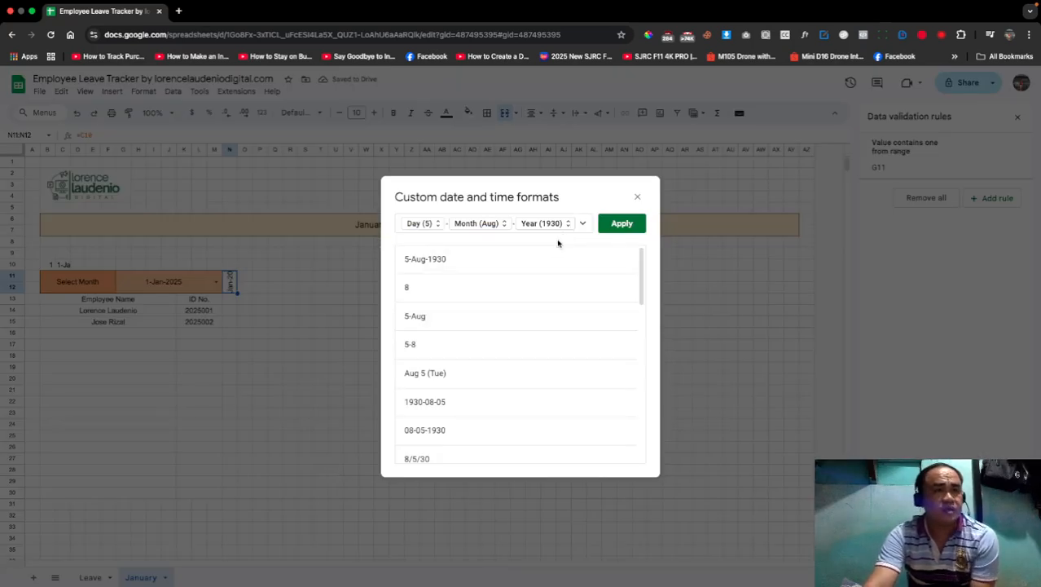
{"action": "left_click", "coordinate": [583, 224]}
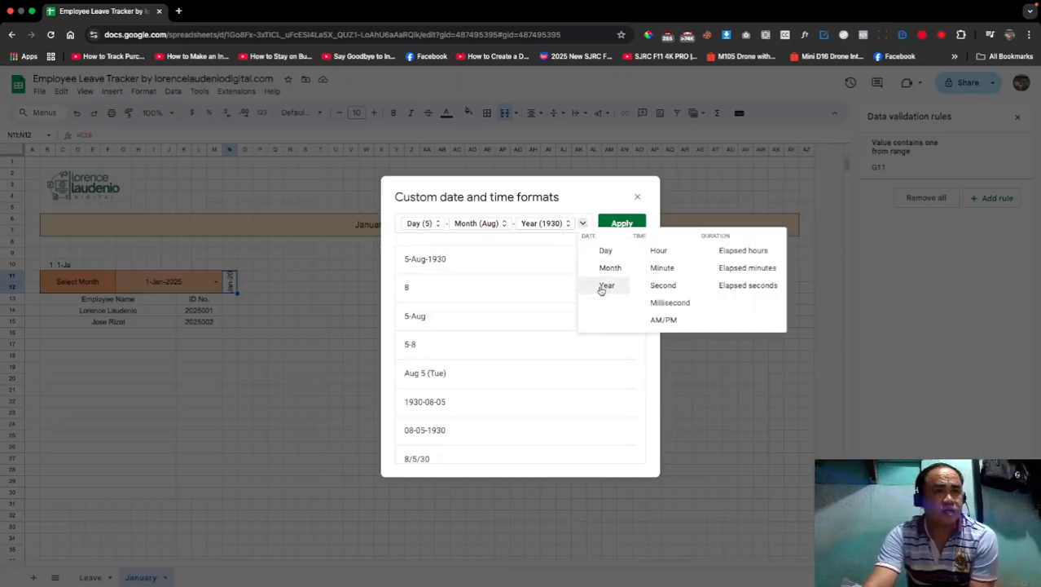
{"action": "left_click", "coordinate": [558, 226]}
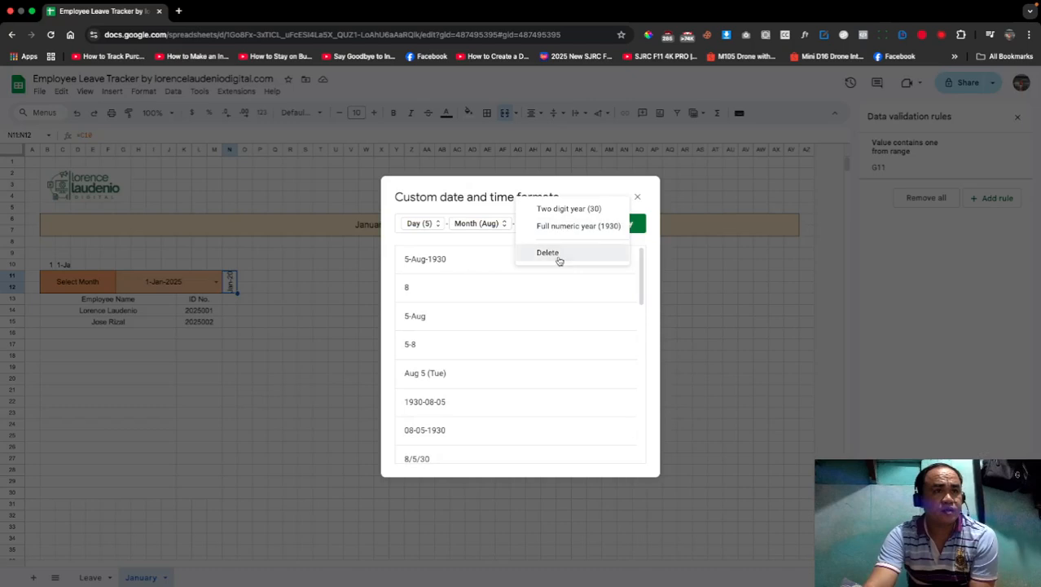
{"action": "left_click", "coordinate": [558, 257]}
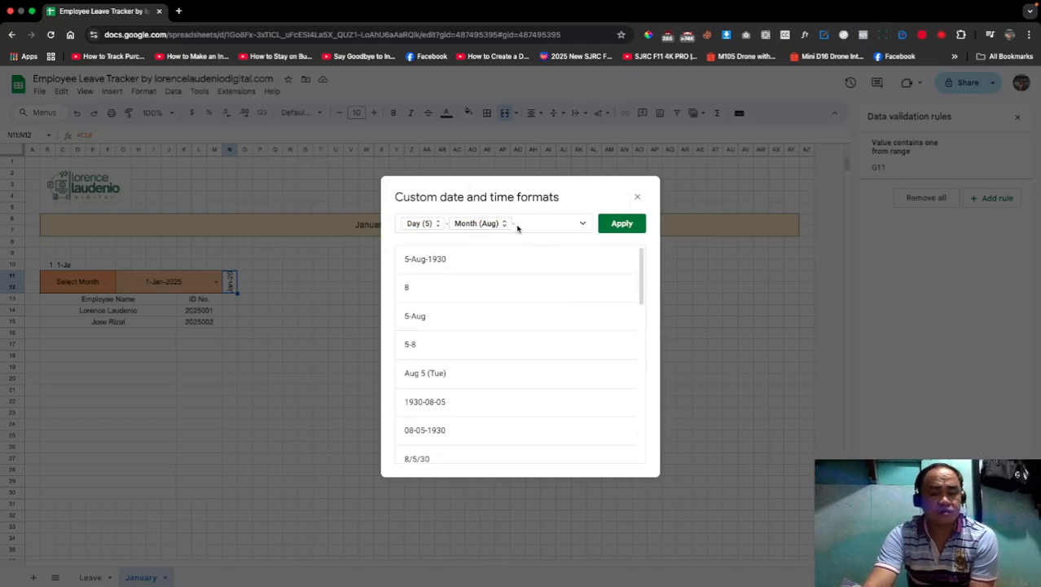
{"action": "key", "text": "BackSpace"}
{"action": "key", "text": "BackSpace"}
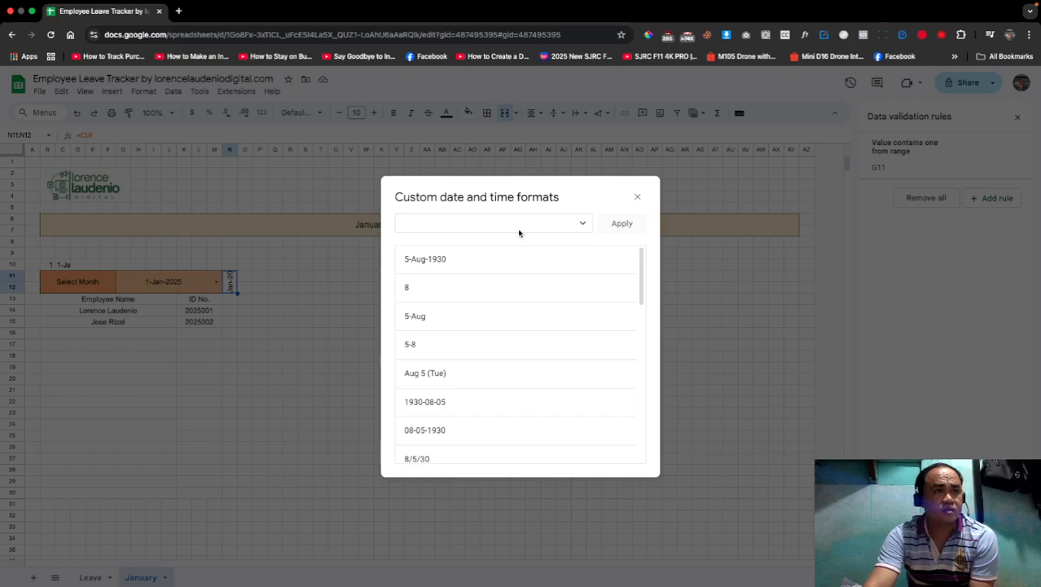
{"action": "left_click", "coordinate": [583, 224]}
{"action": "left_click", "coordinate": [603, 250]}
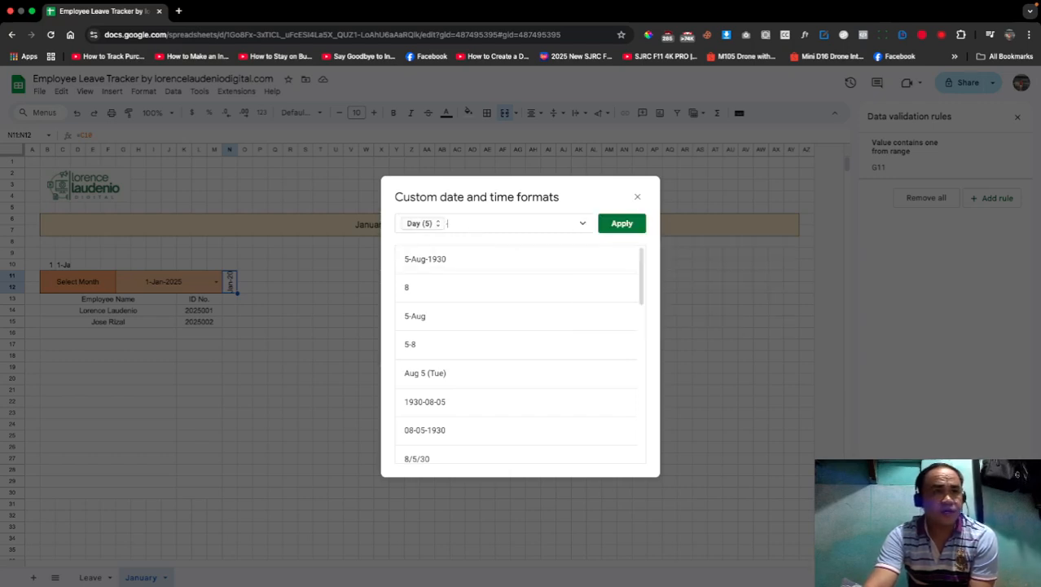
{"action": "left_click", "coordinate": [581, 225]}
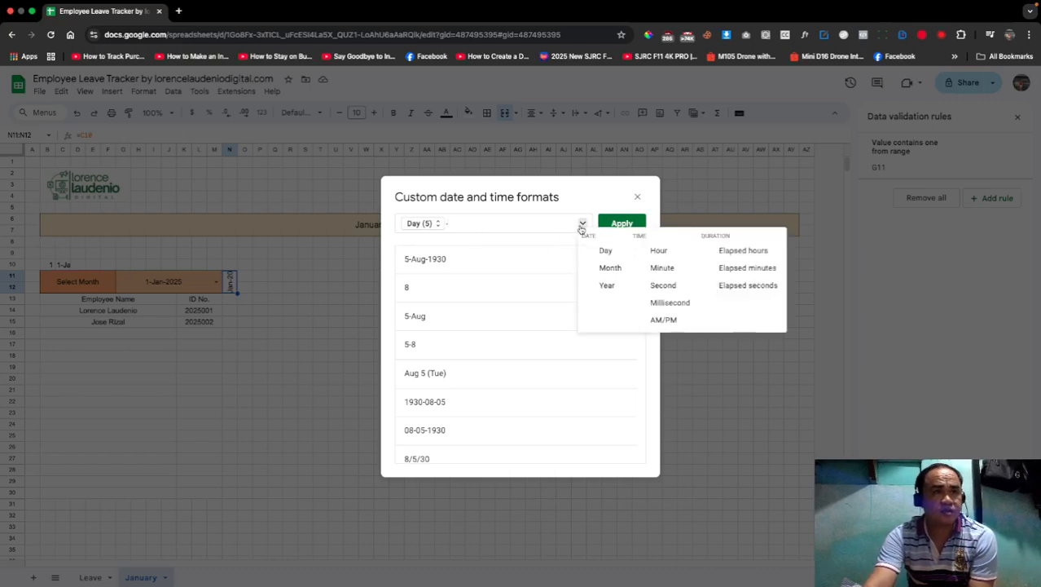
{"action": "left_click", "coordinate": [608, 284]}
{"action": "left_click", "coordinate": [487, 225]}
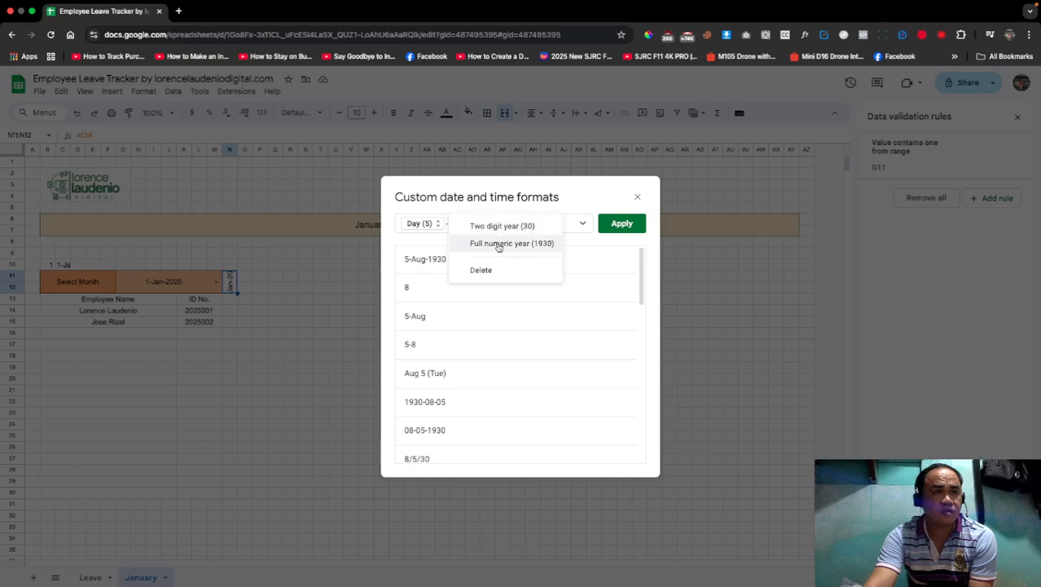
{"action": "left_click", "coordinate": [489, 270]}
Step: Append the month as an abbreviation (Aug) to the custom date format, apply it to N11:N12, and widen column N slightly
{"action": "left_click", "coordinate": [583, 226]}
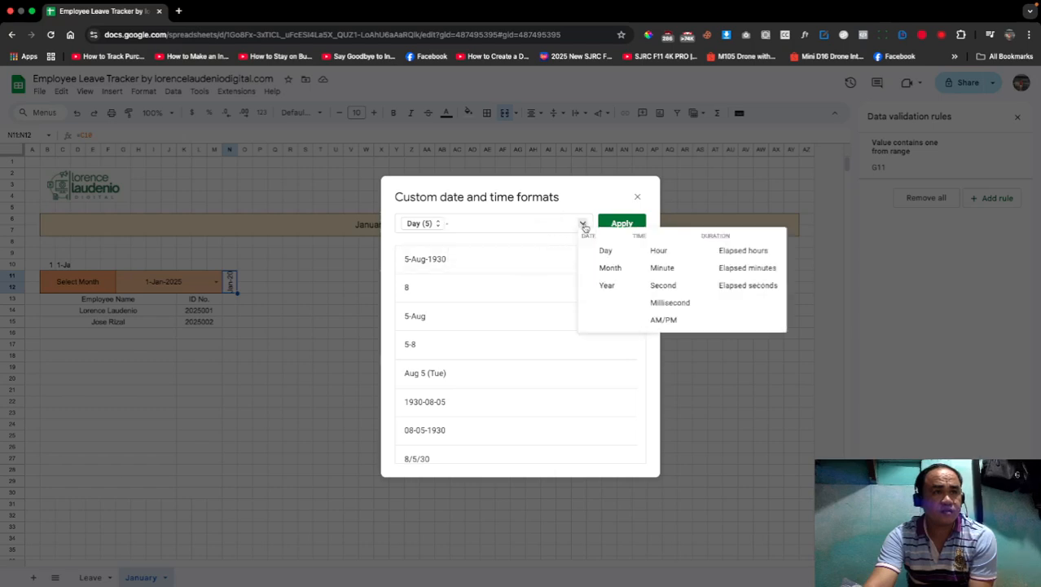
{"action": "left_click", "coordinate": [608, 267]}
{"action": "left_click", "coordinate": [495, 224]}
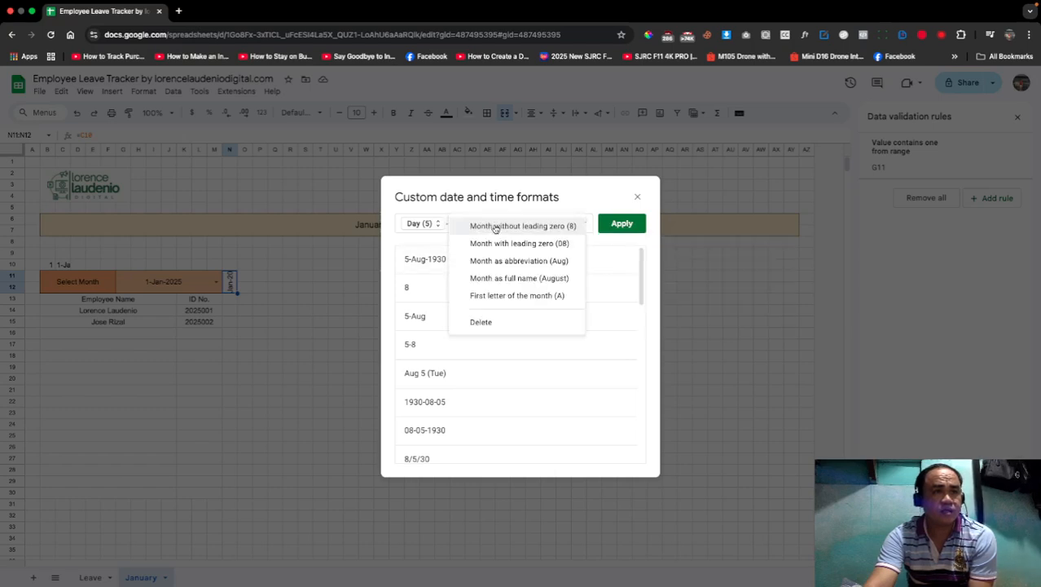
{"action": "left_click", "coordinate": [495, 261]}
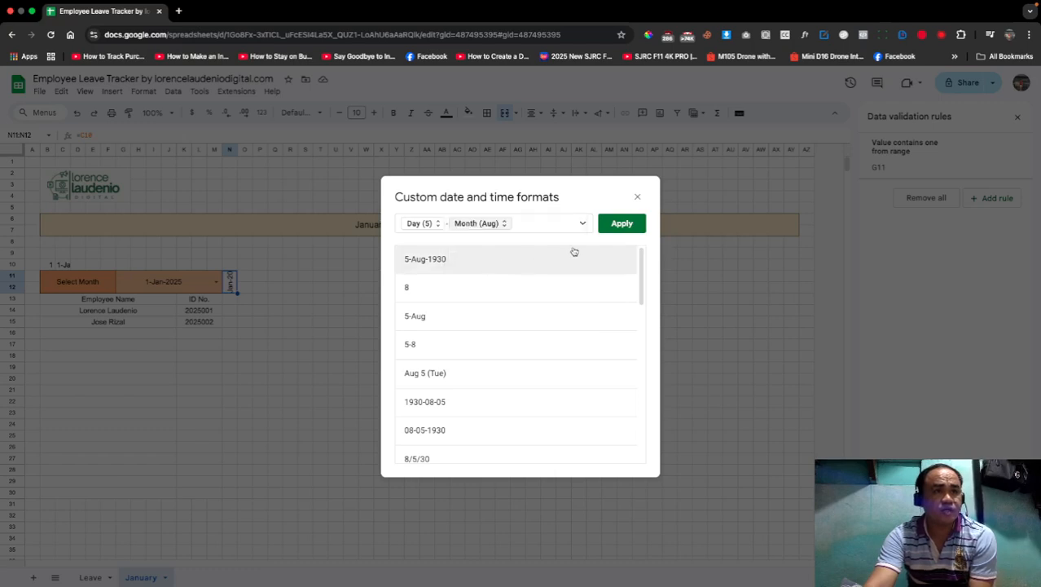
{"action": "left_click", "coordinate": [622, 230]}
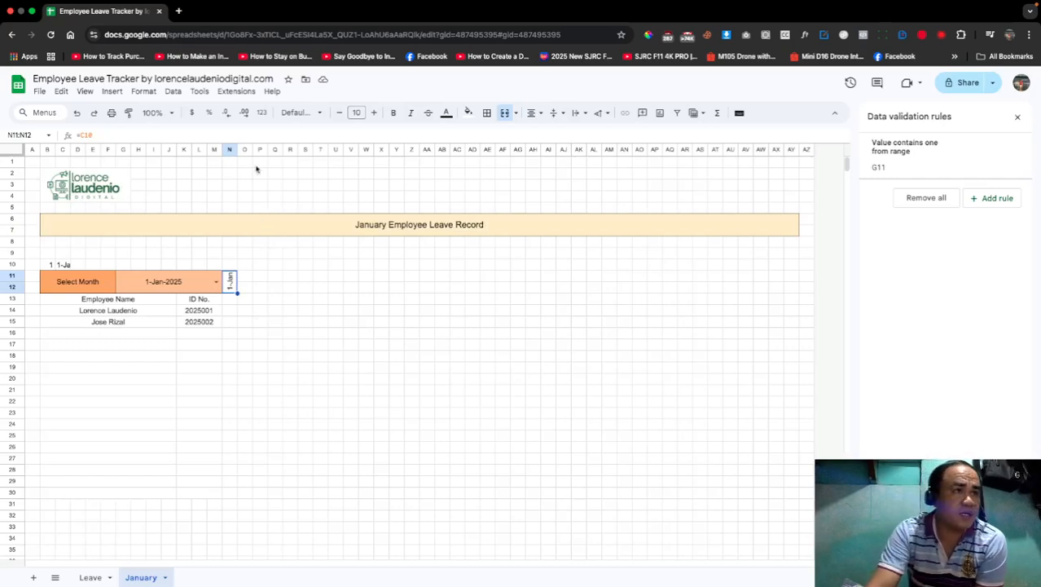
{"action": "left_click_drag", "start_coordinate": [236, 149], "coordinate": [244, 150]}
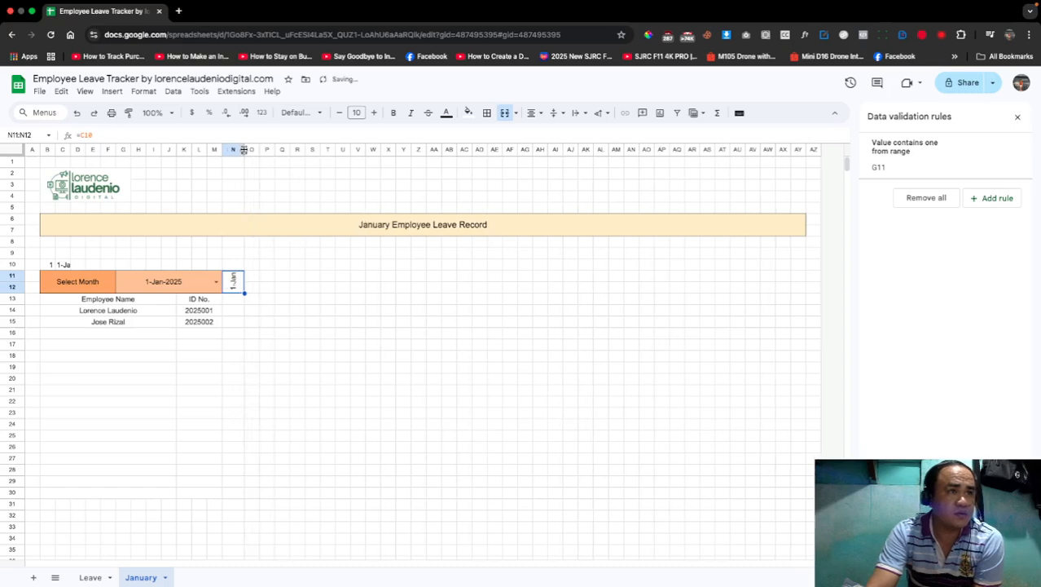
Step: Enter the formula =TEXT(N11,"ddd") in N13 to get the abbreviated weekday of the date above it
{"action": "left_click", "coordinate": [231, 300]}
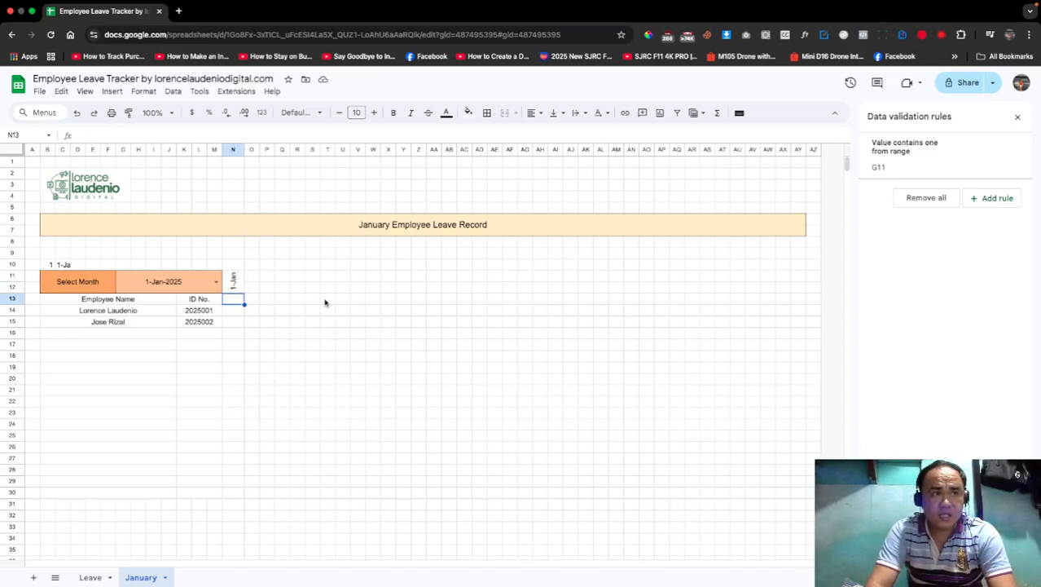
{"action": "type", "text": "="}
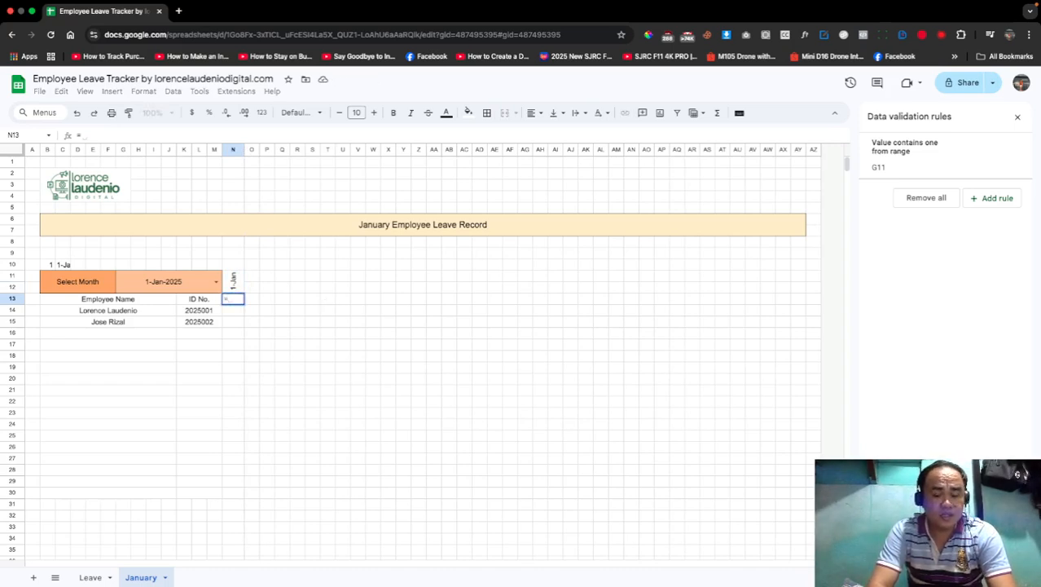
{"action": "type", "text": "text"}
{"action": "key", "text": "Tab"}
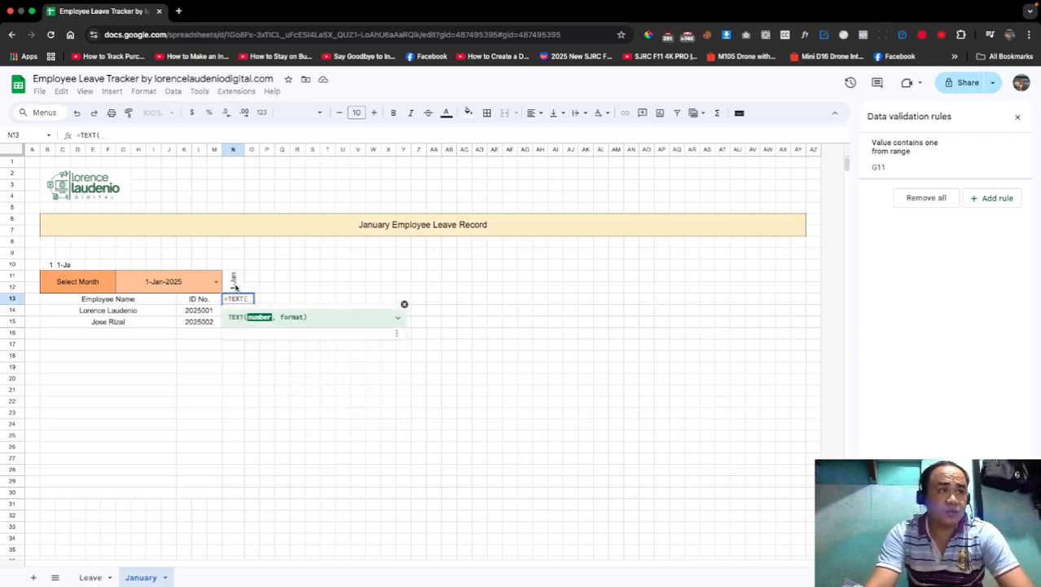
{"action": "left_click", "coordinate": [234, 283]}
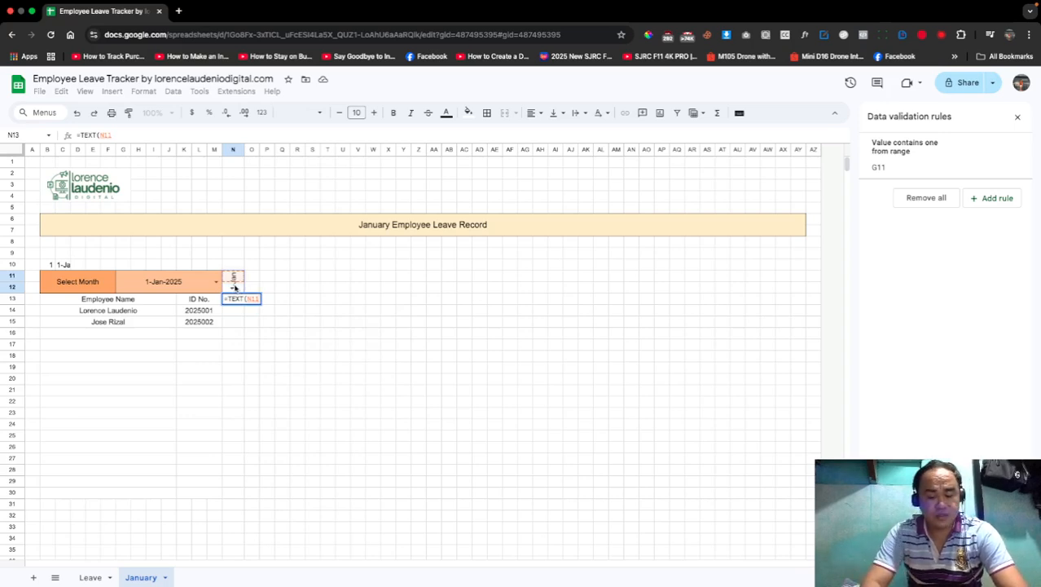
{"action": "type", "text": ","}
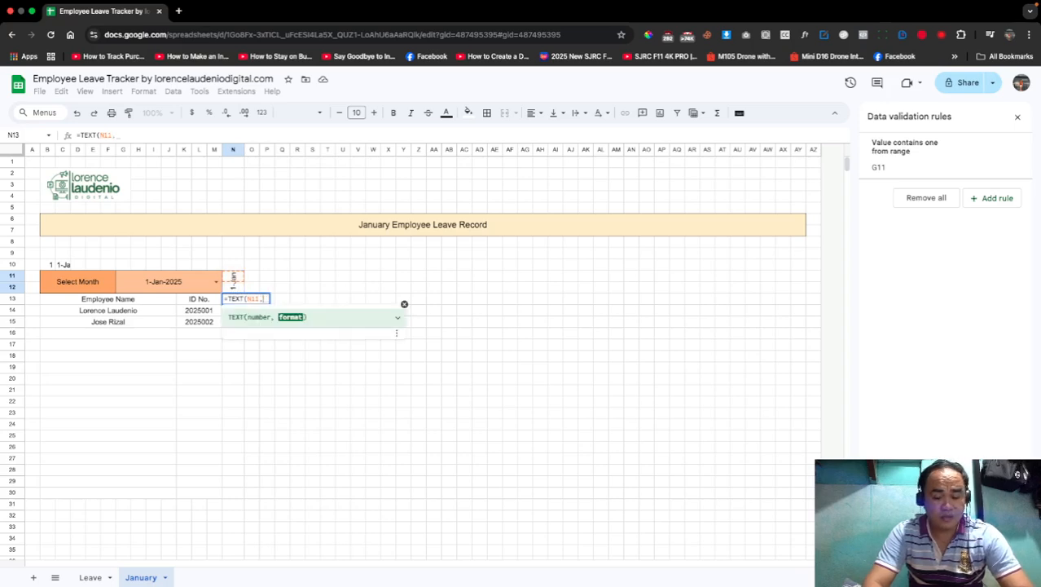
{"action": "type", "text": "\""}
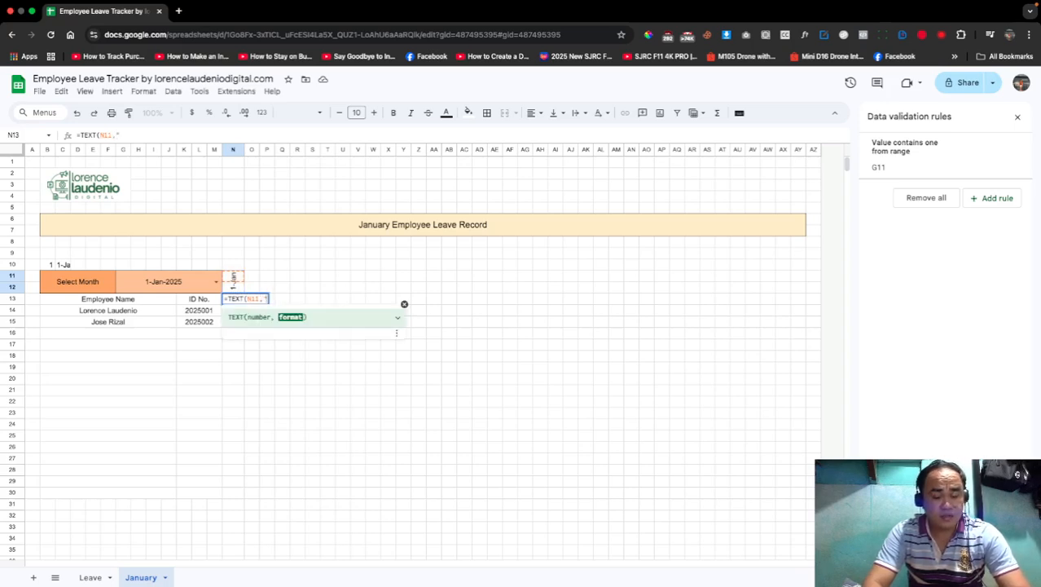
{"action": "type", "text": "ddd"}
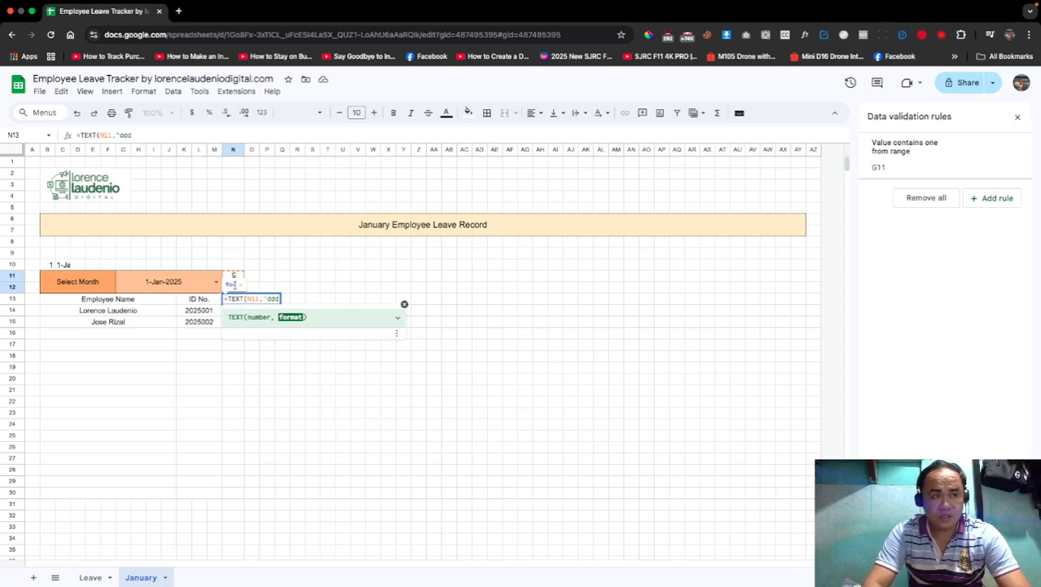
{"action": "type", "text": "\""}
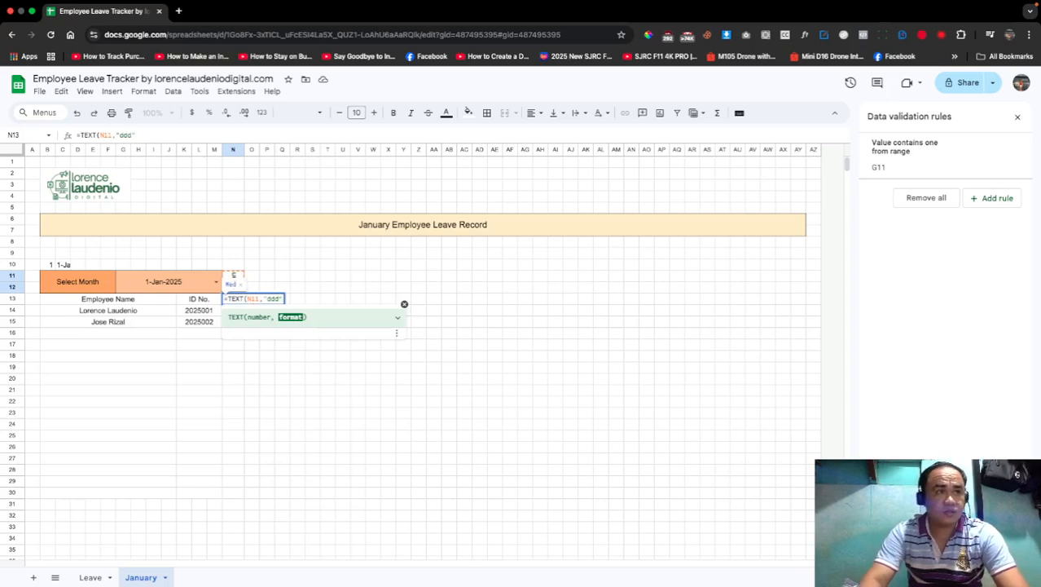
{"action": "key", "text": "Return"}
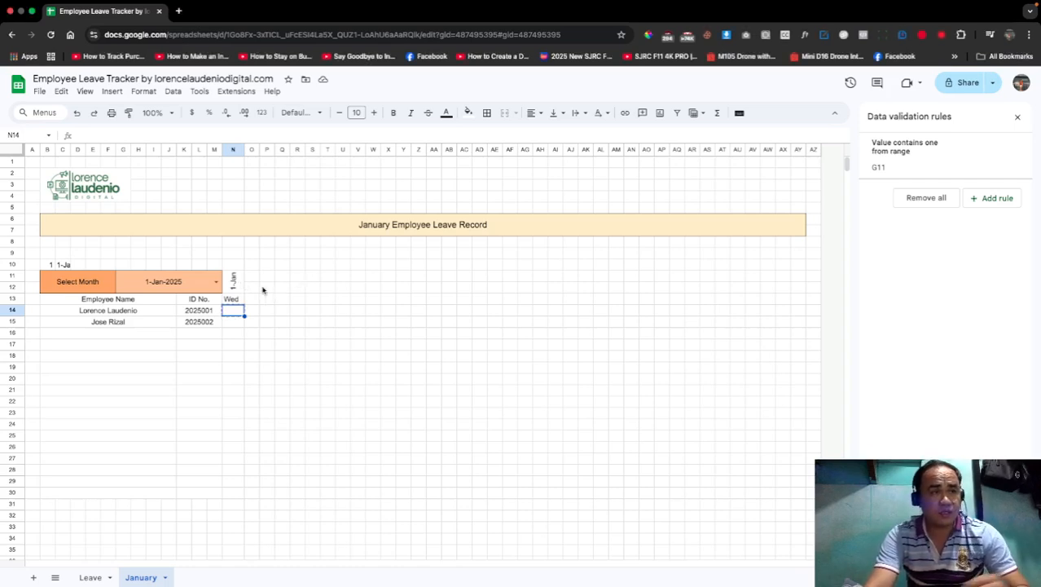
{"action": "key", "text": "ctrl+c"}
{"action": "left_click", "coordinate": [264, 289]}
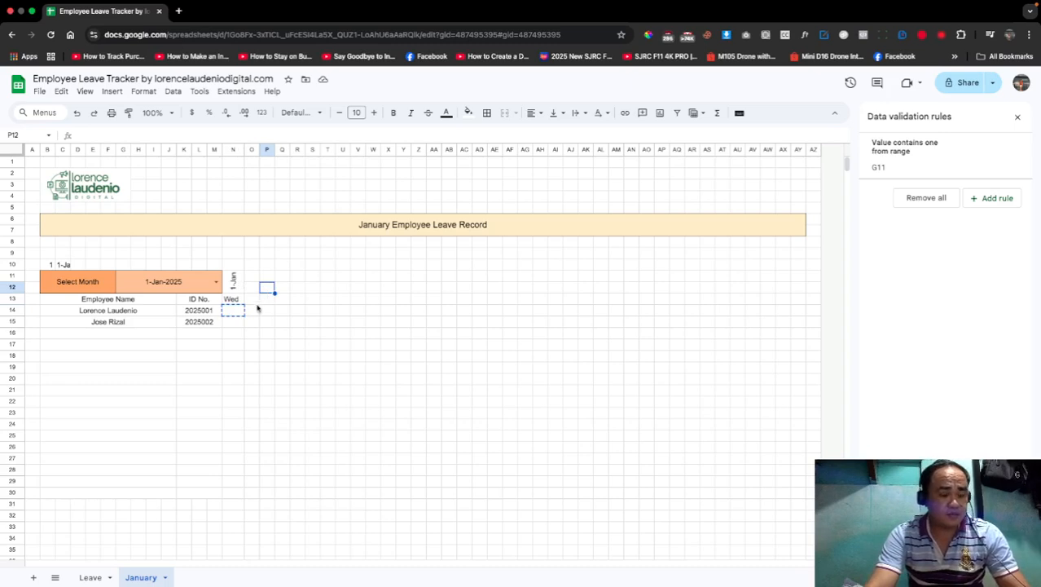
{"action": "key", "text": "Left"}
{"action": "key", "text": "Left"}
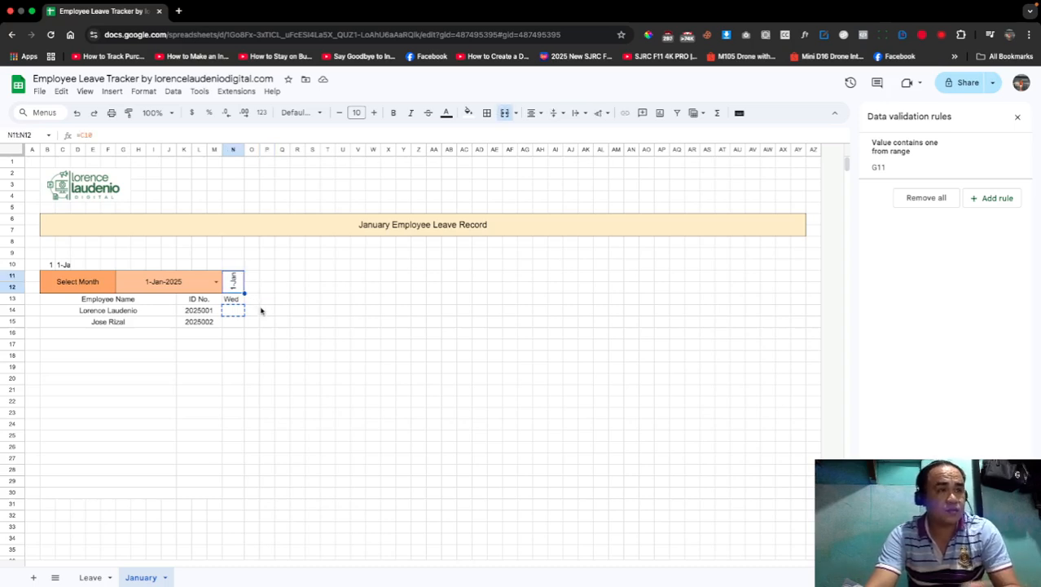
{"action": "left_click", "coordinate": [262, 312]}
{"action": "left_click", "coordinate": [234, 313]}
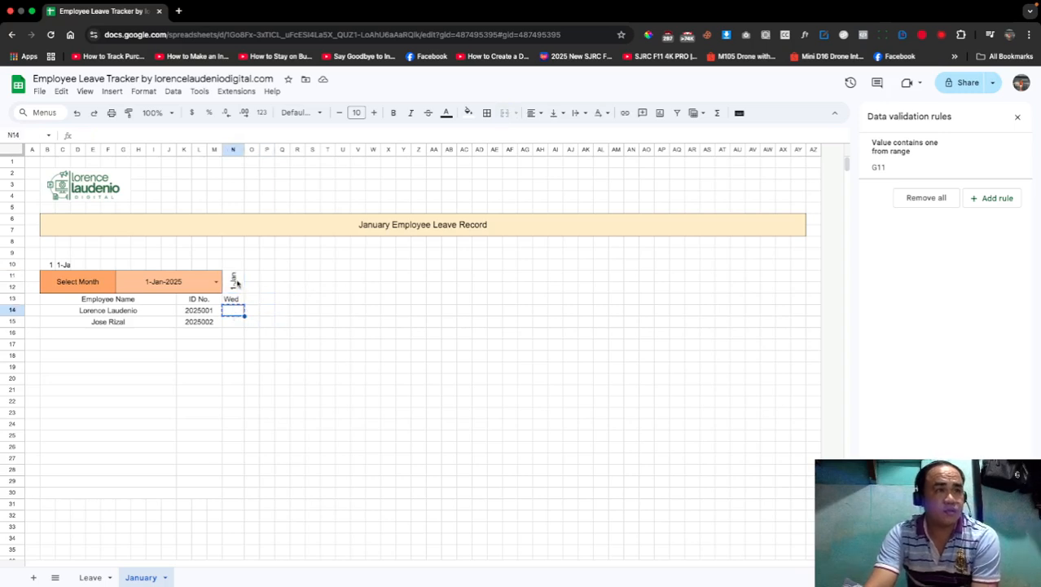
Step: Copy N11:N13 and paste only its formatting into O11:O13
{"action": "left_click", "coordinate": [235, 282]}
{"action": "left_click_drag", "start_coordinate": [234, 284], "coordinate": [236, 305]}
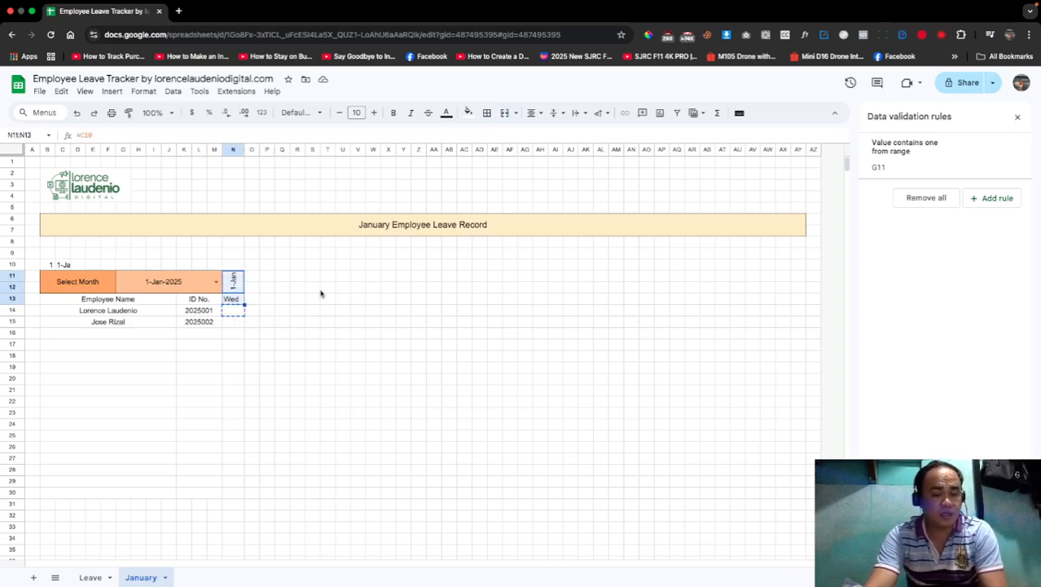
{"action": "key", "text": "super+c"}
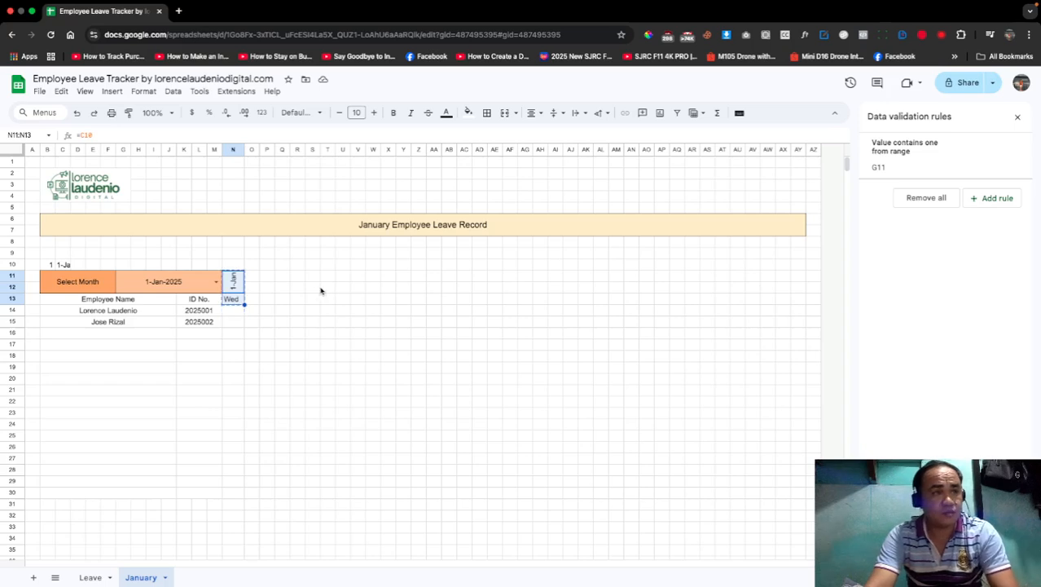
{"action": "right_click", "coordinate": [256, 280]}
{"action": "mouse_move", "coordinate": [376, 244]}
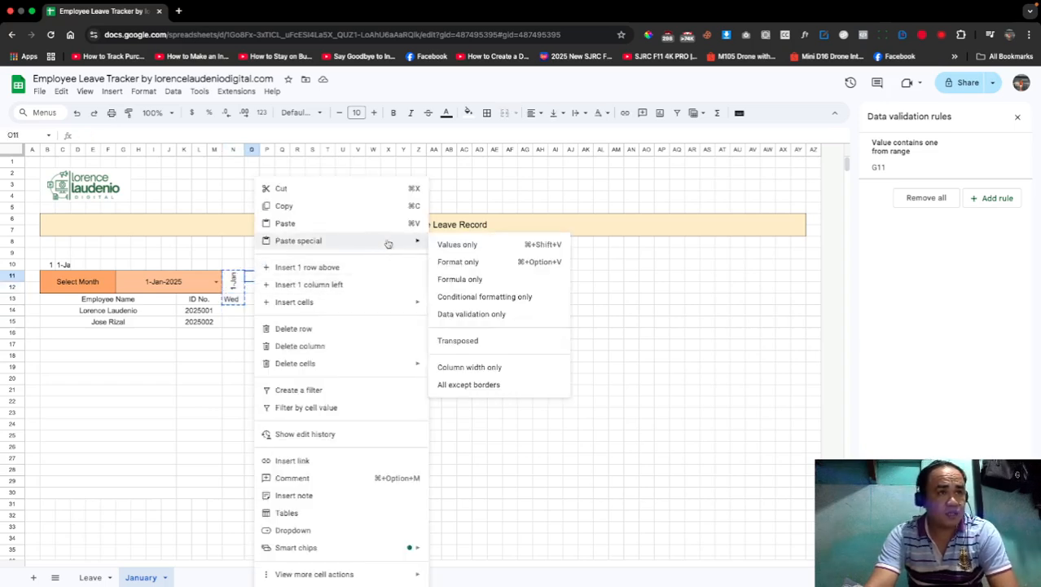
{"action": "left_click", "coordinate": [440, 278]}
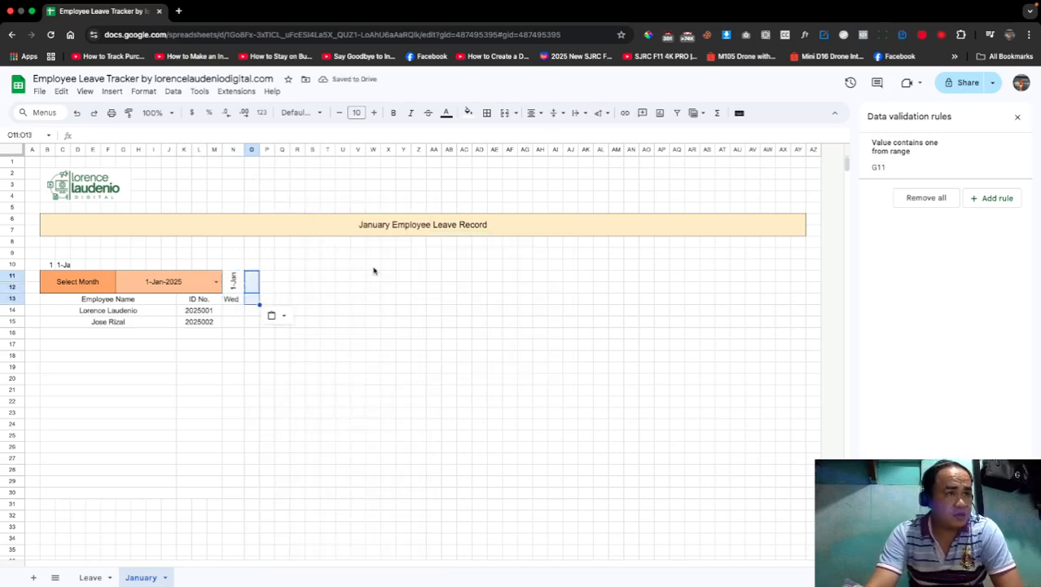
Step: Start an IF formula in merged cell O11:O12 that returns blank when N11 is empty: =if(N11="","", with the false argument left open
{"action": "key", "text": "super+z"}
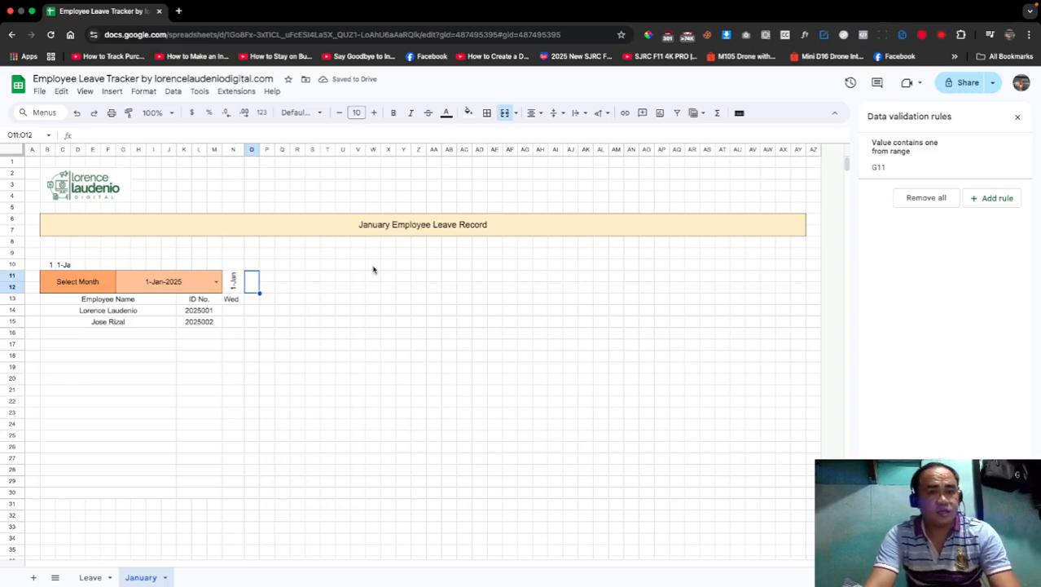
{"action": "type", "text": "="}
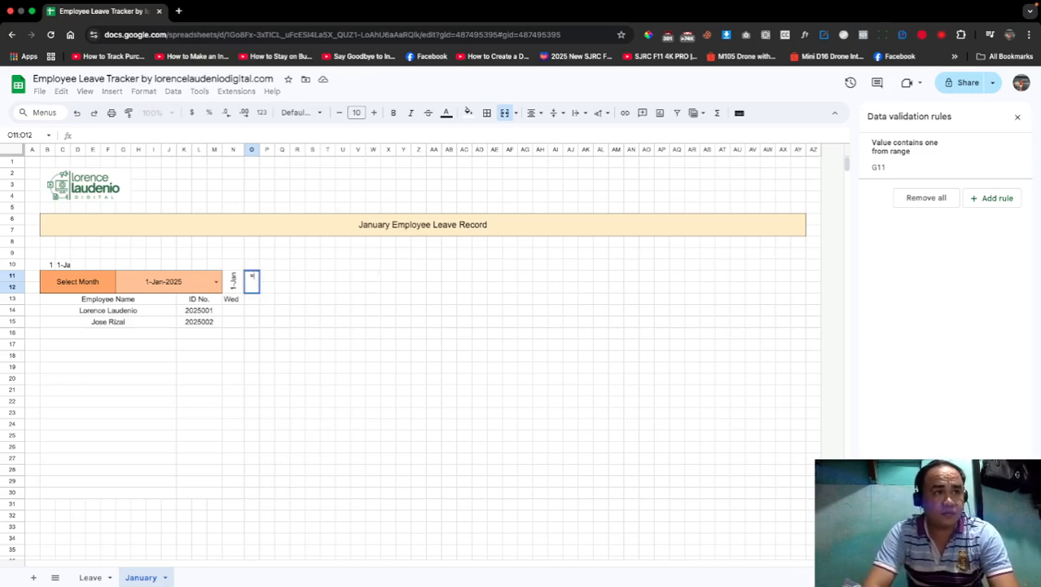
{"action": "type", "text": "if()"}
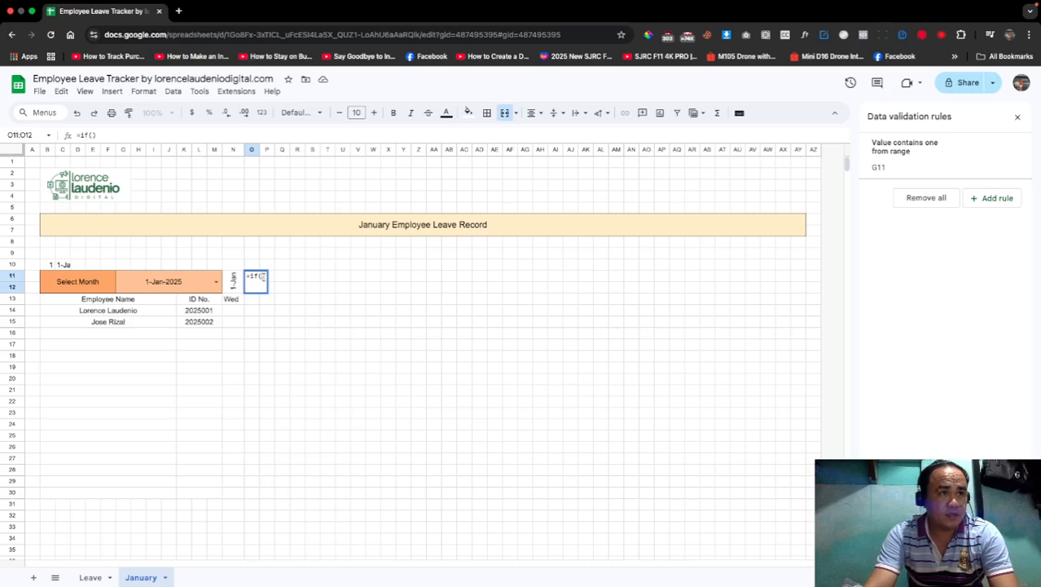
{"action": "key", "text": "Left"}
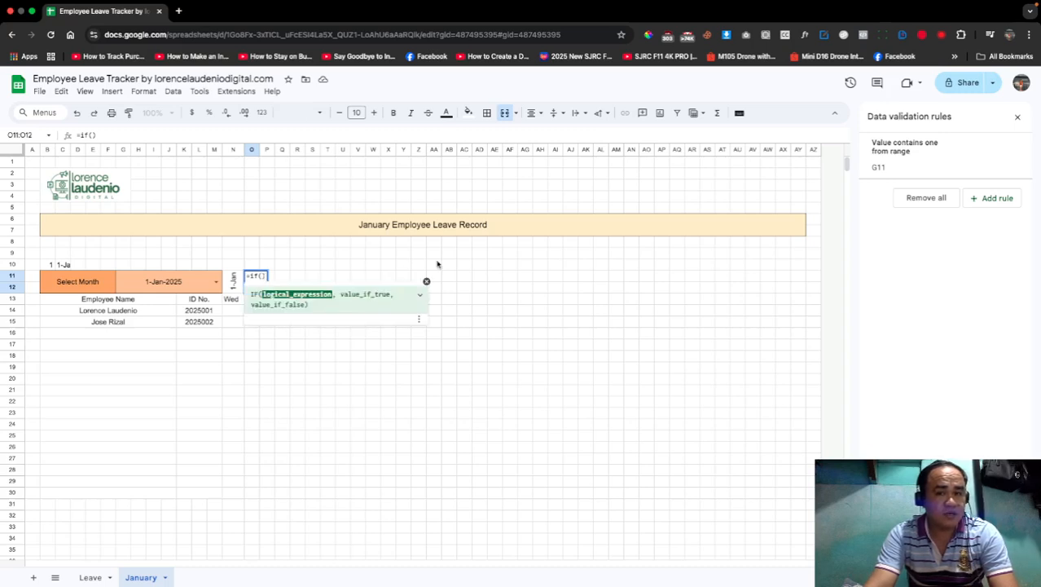
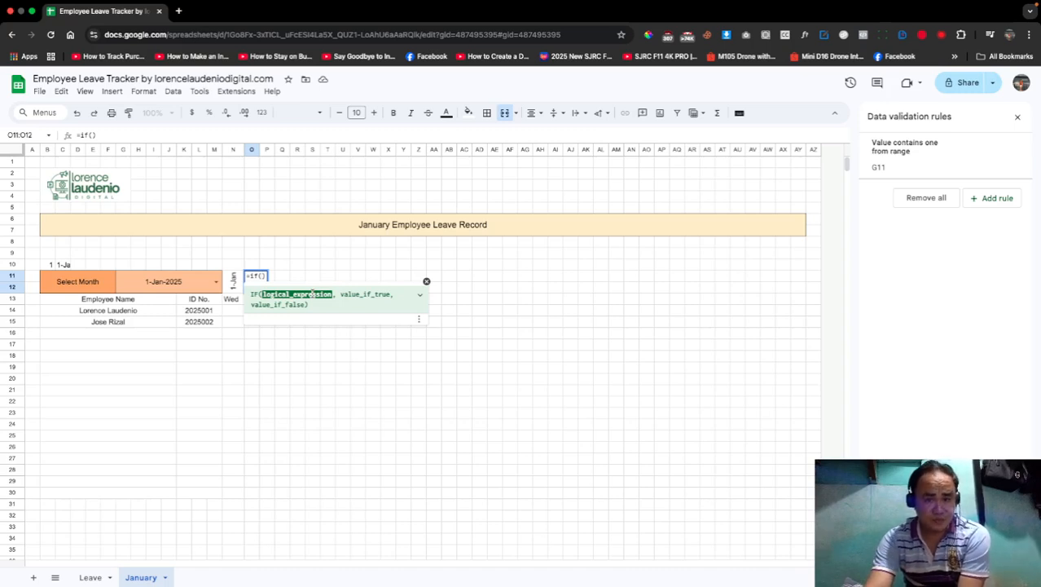
{"action": "left_click", "coordinate": [232, 287]}
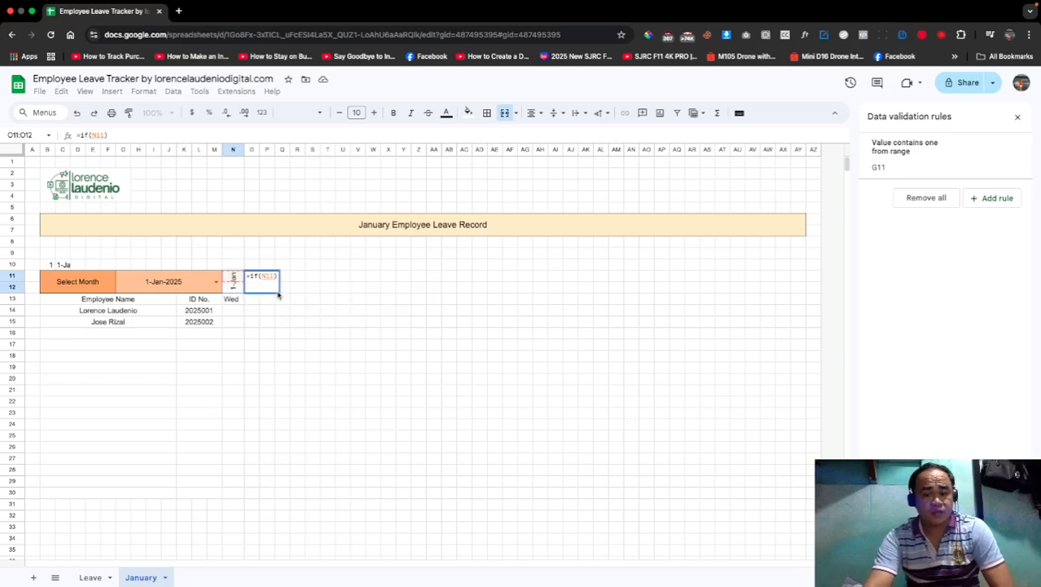
{"action": "type", "text": ","}
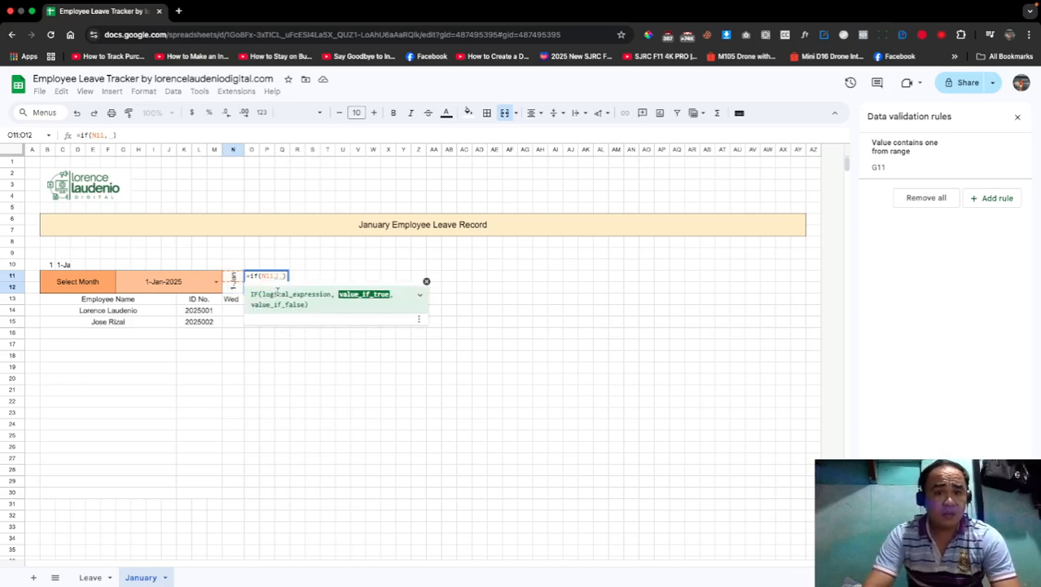
{"action": "key", "text": "BackSpace"}
{"action": "key", "text": "BackSpace"}
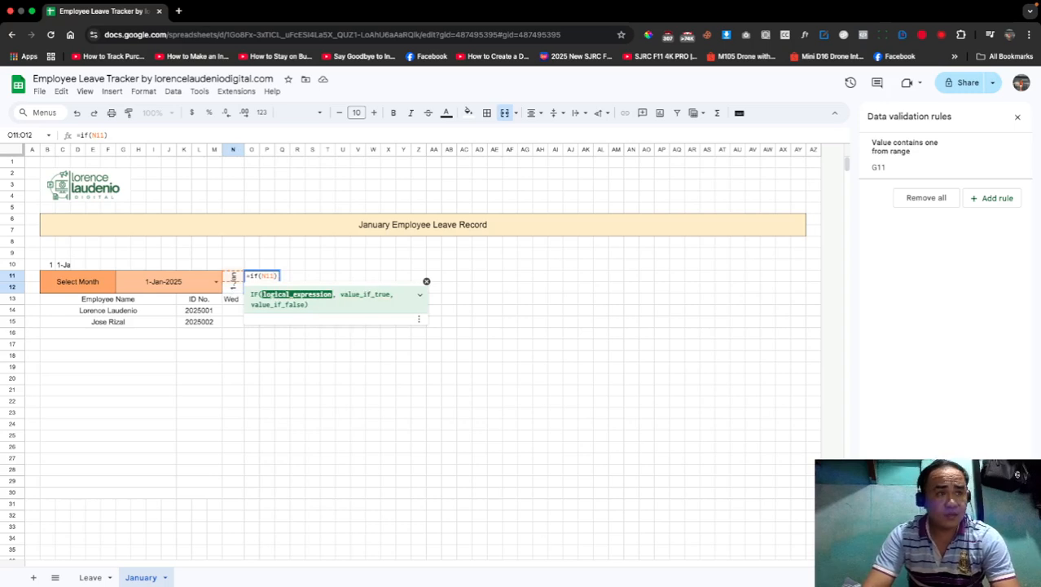
{"action": "type", "text": "=\"\""}
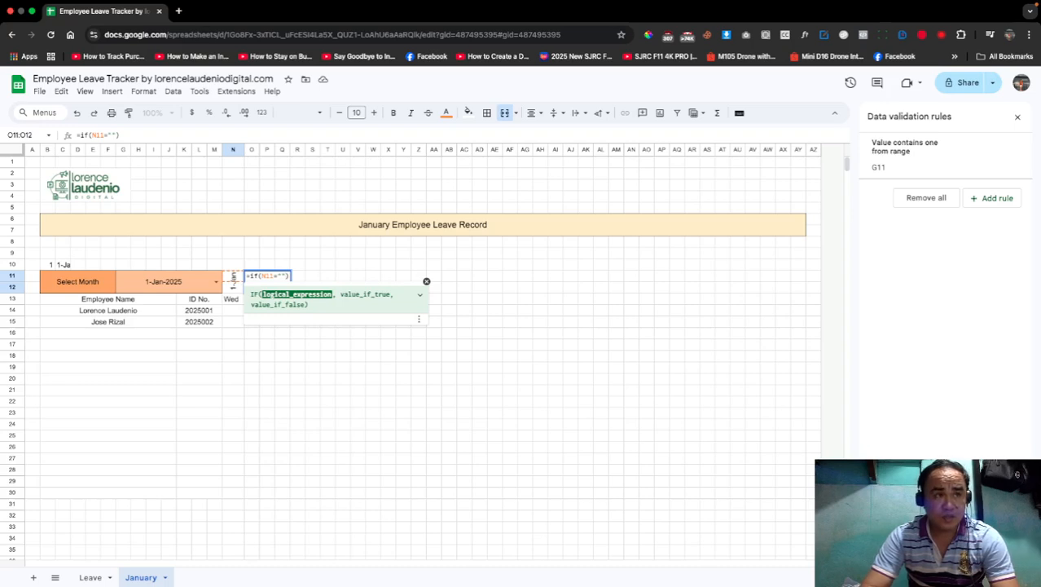
{"action": "type", "text": ",\"\""}
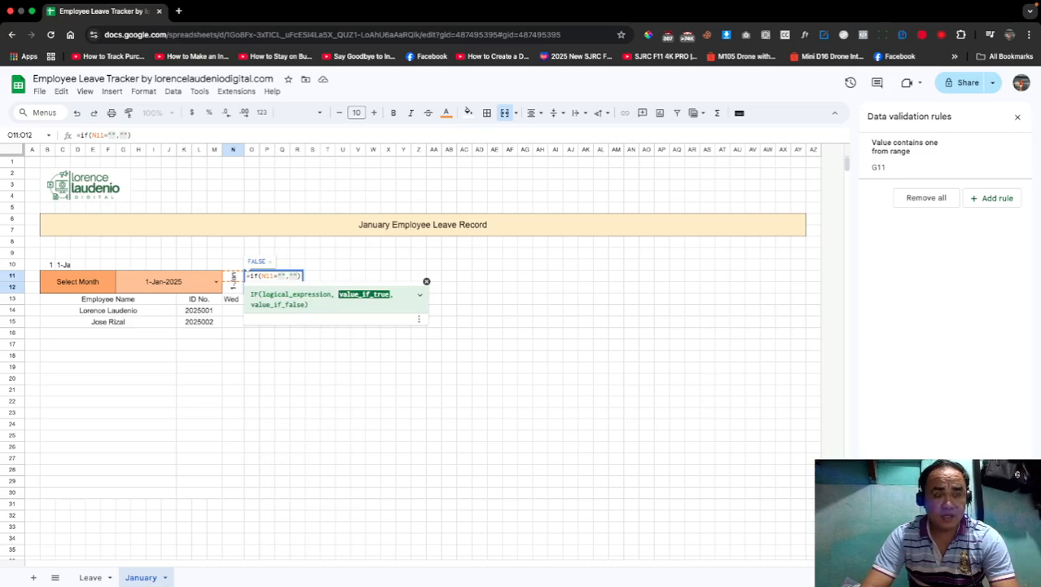
{"action": "type", "text": ","}
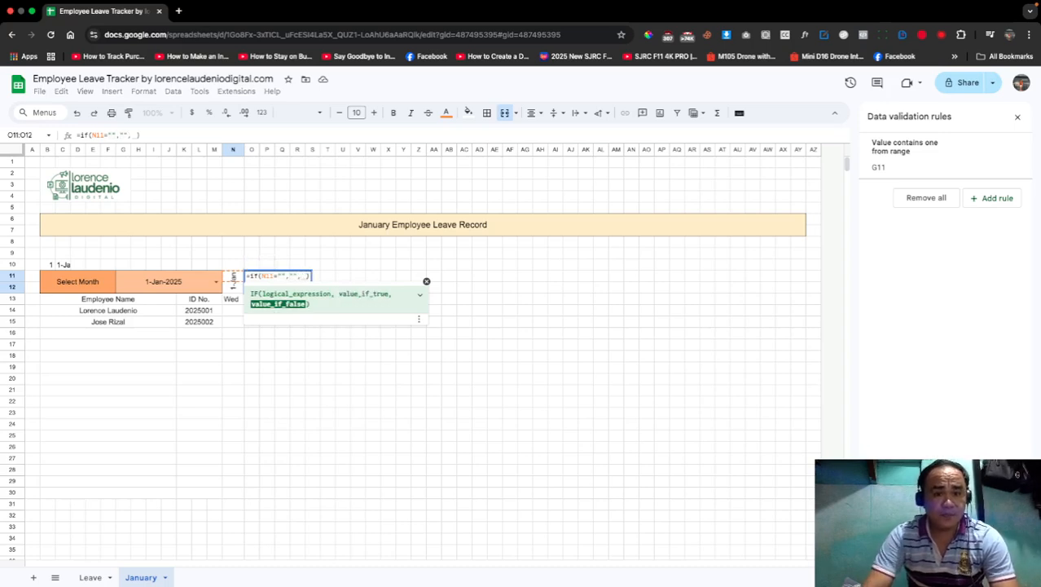
Step: Nest a second IF as the false argument, starting its condition with the month-end function EOMONTH($C$10,0)
{"action": "type", "text": "if("}
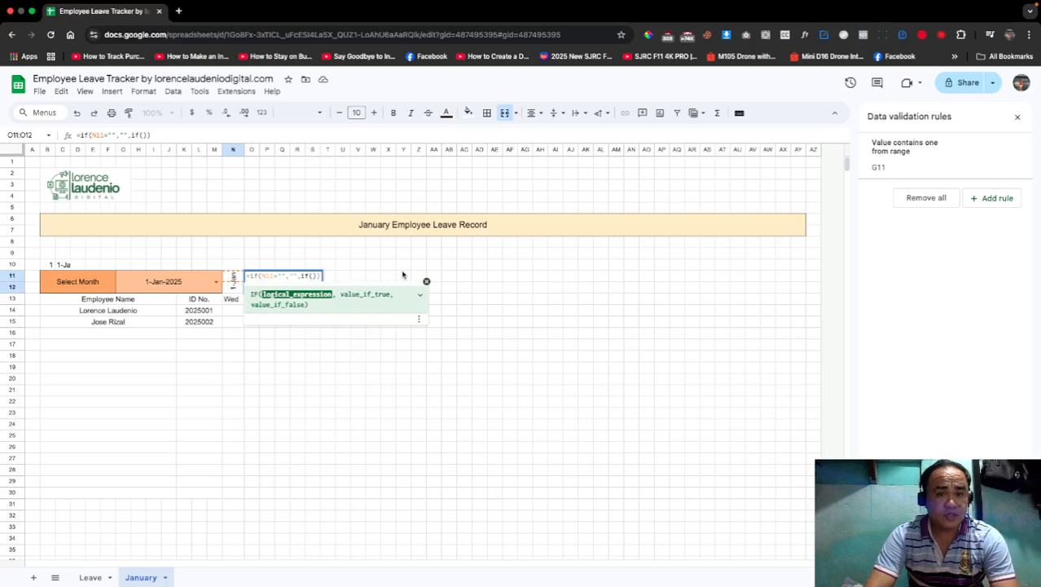
{"action": "type", "text": "eo"}
{"action": "key", "text": "Tab"}
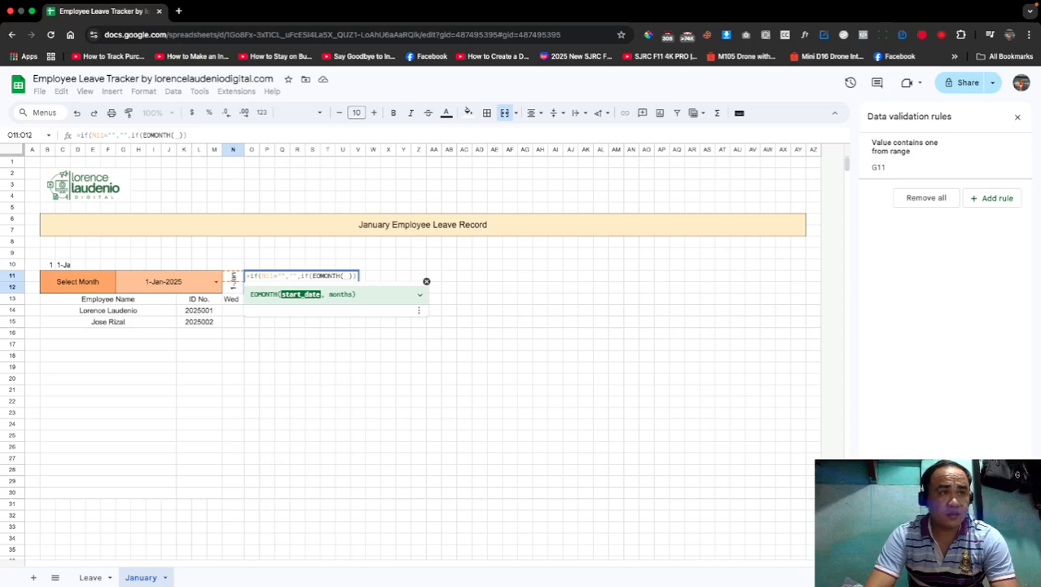
{"action": "type", "text": ")"}
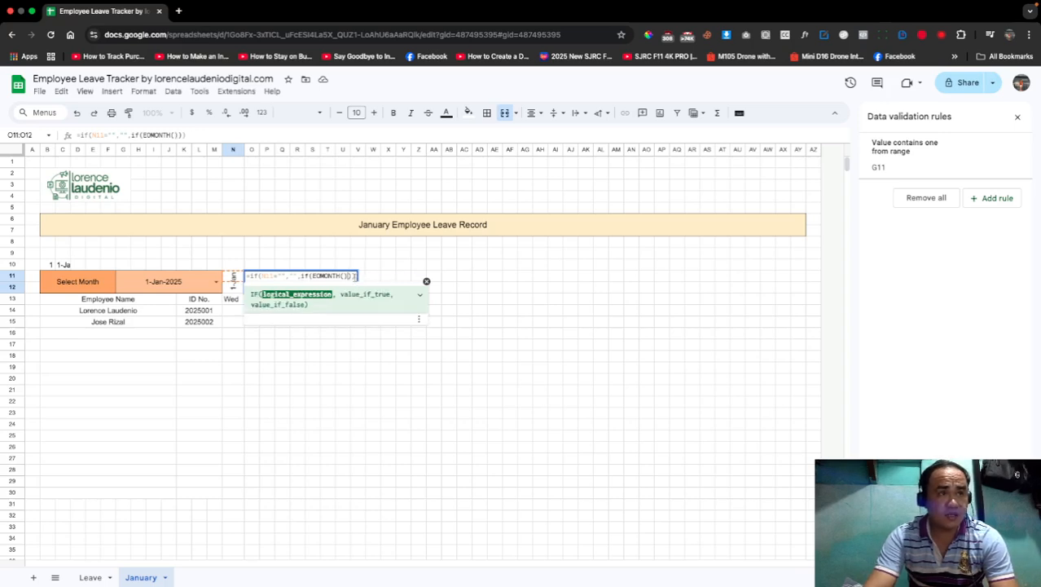
{"action": "left_click", "coordinate": [344, 275]}
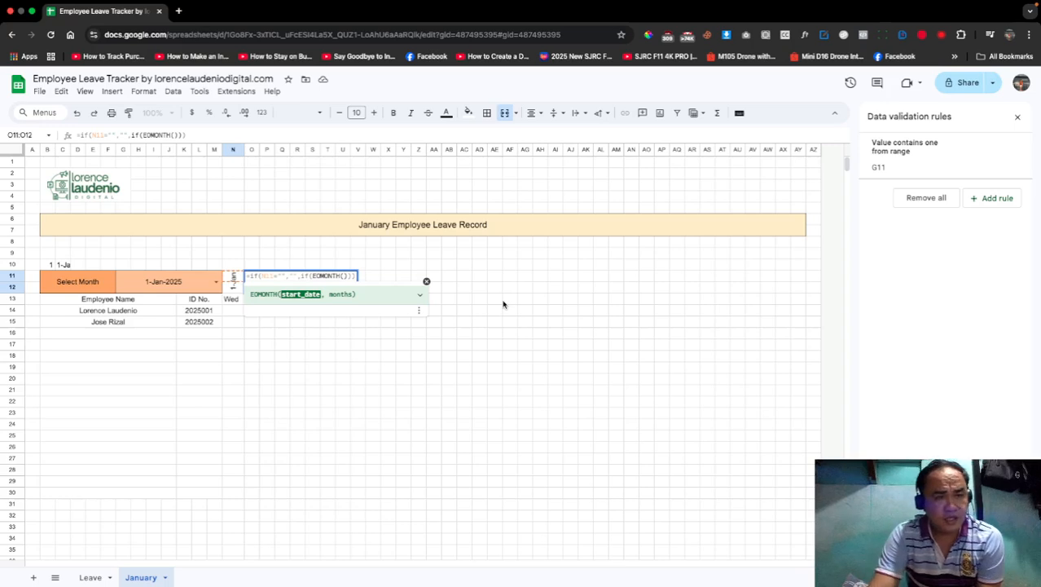
{"action": "left_click", "coordinate": [64, 266]}
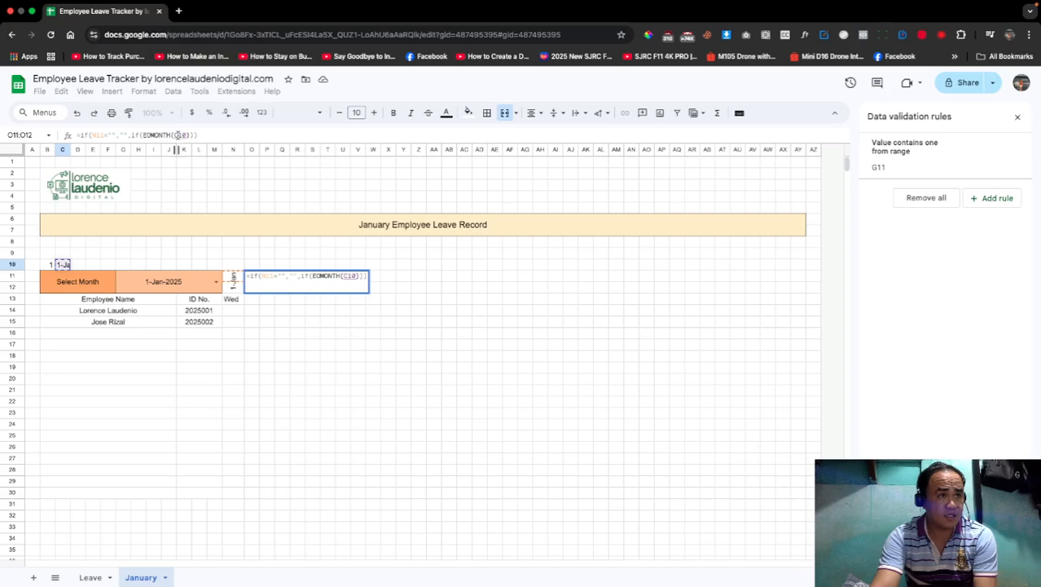
{"action": "left_click", "coordinate": [193, 134]}
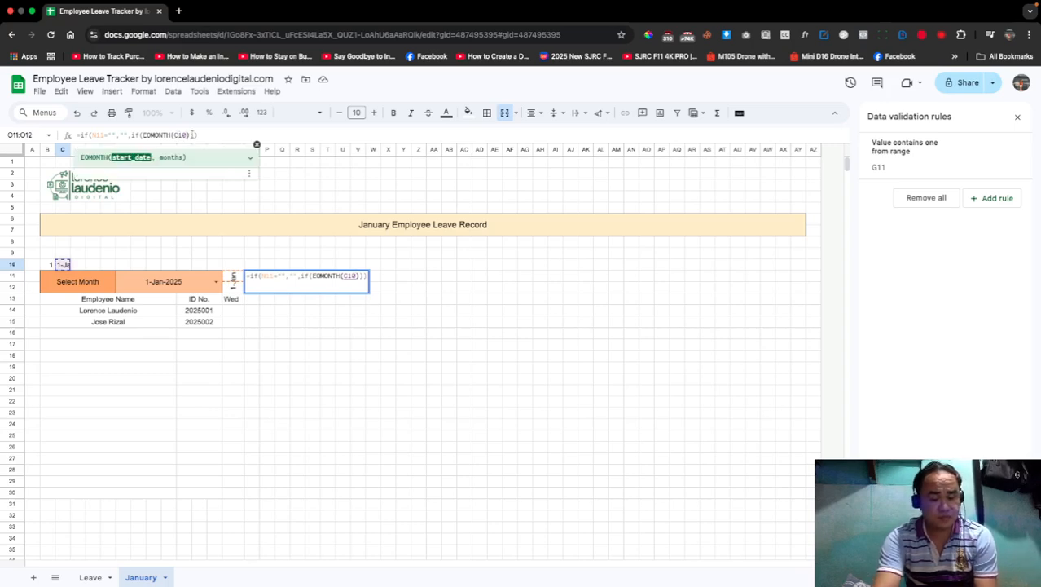
{"action": "key", "text": "F4"}
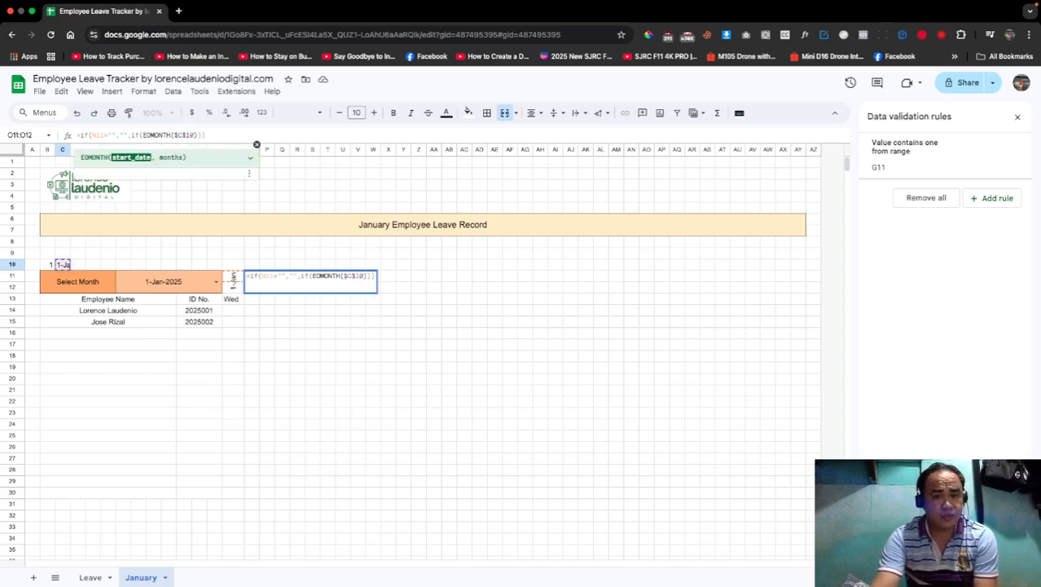
{"action": "type", "text": ",0"}
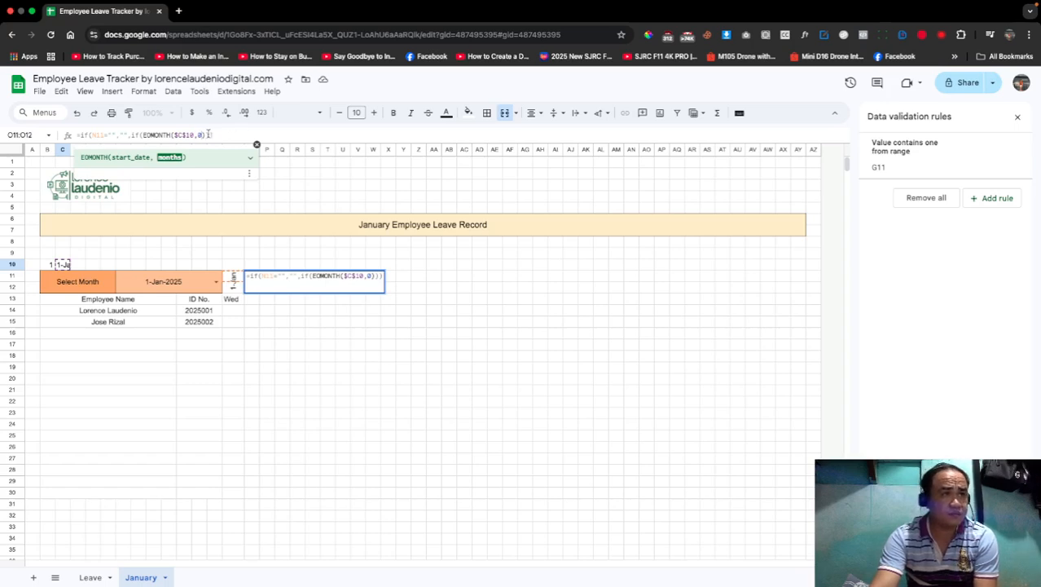
{"action": "type", "text": ")"}
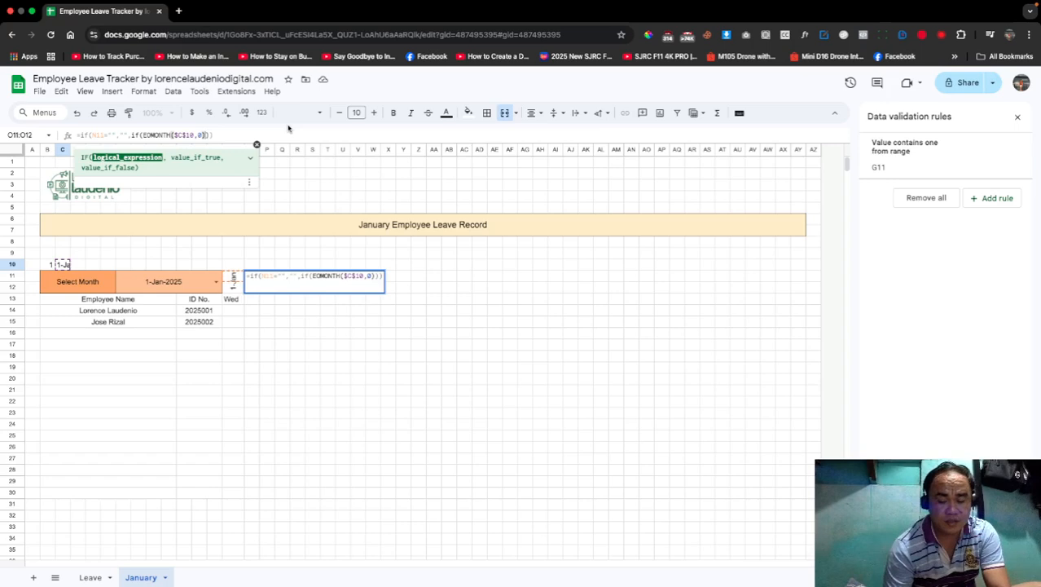
Step: Complete the nested IF with the condition >=N11+1 and the true value N11+1, and commit the formula in O11:O12
{"action": "type", "text": ">="}
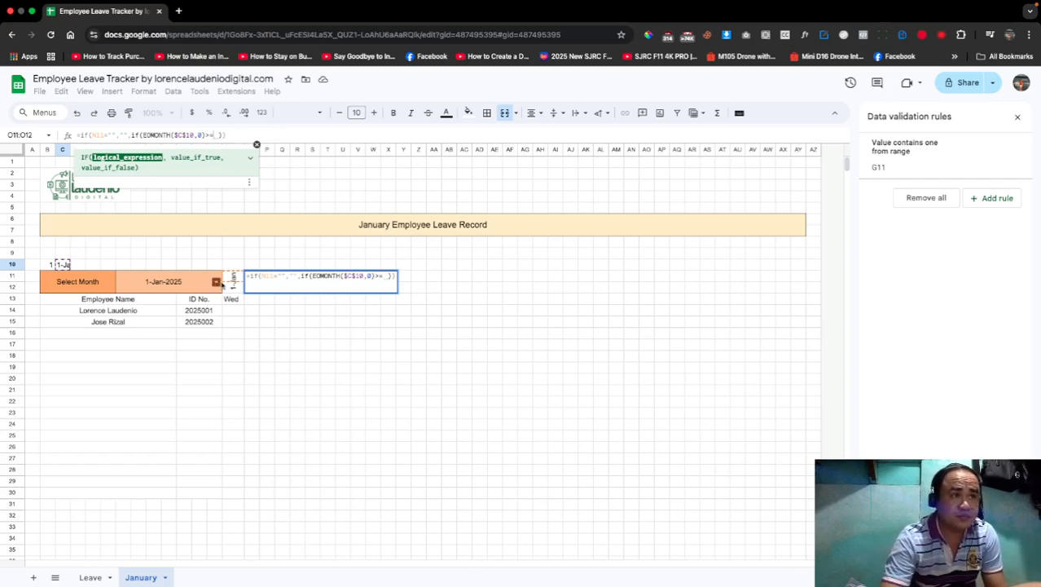
{"action": "left_click", "coordinate": [232, 279]}
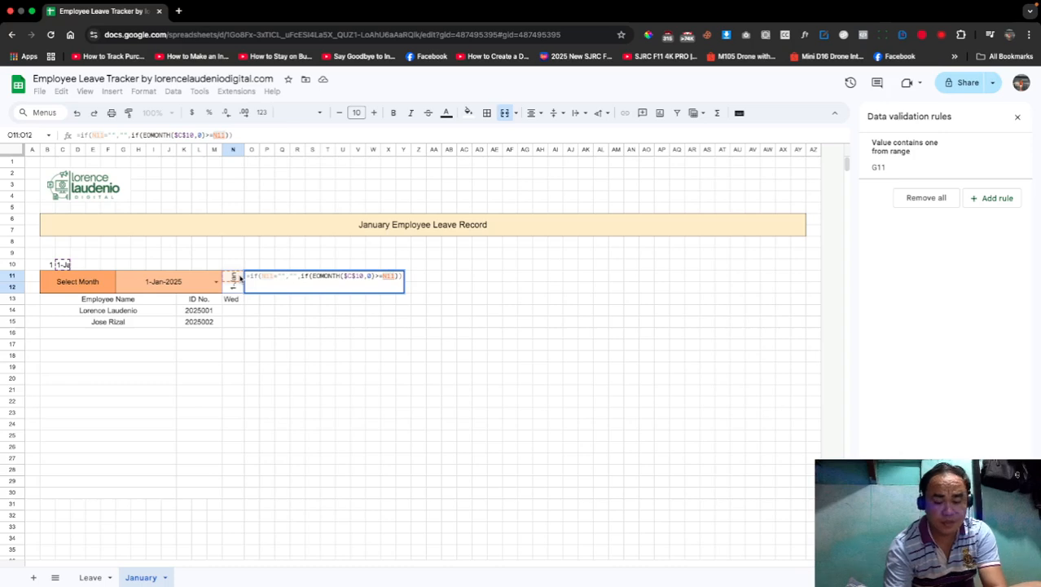
{"action": "type", "text": "+1"}
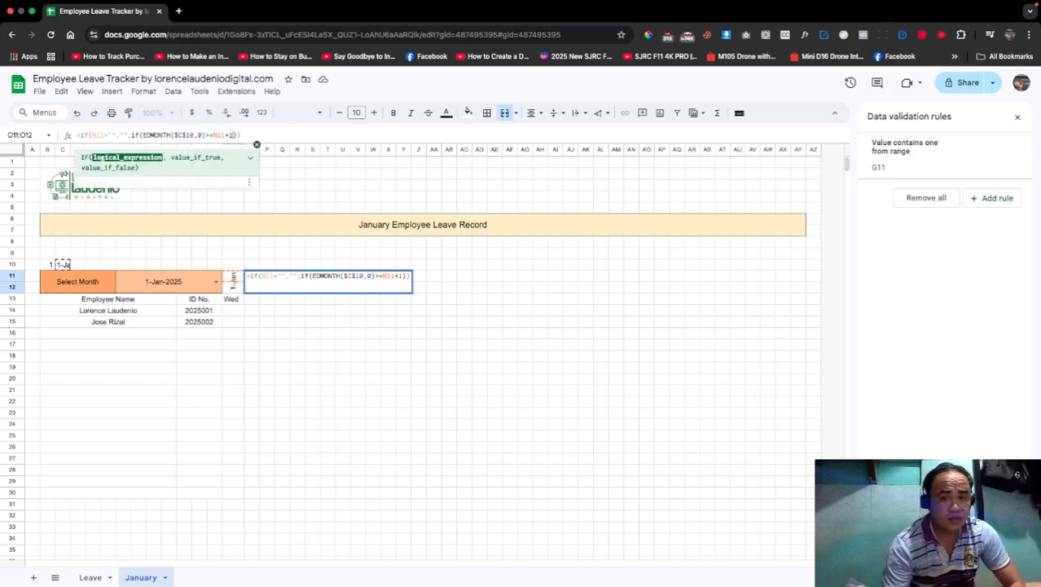
{"action": "type", "text": ","}
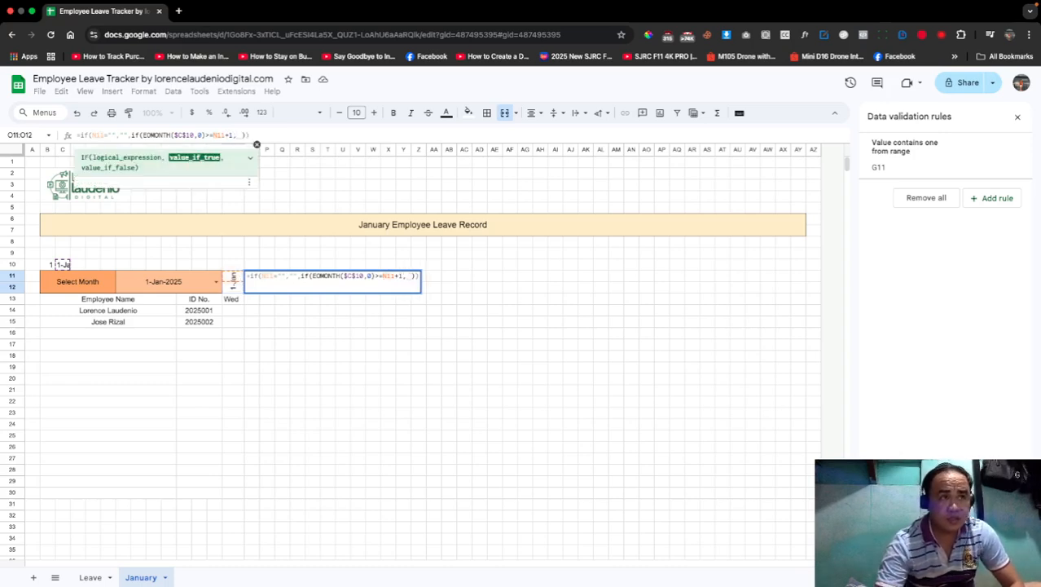
{"action": "left_click", "coordinate": [232, 279]}
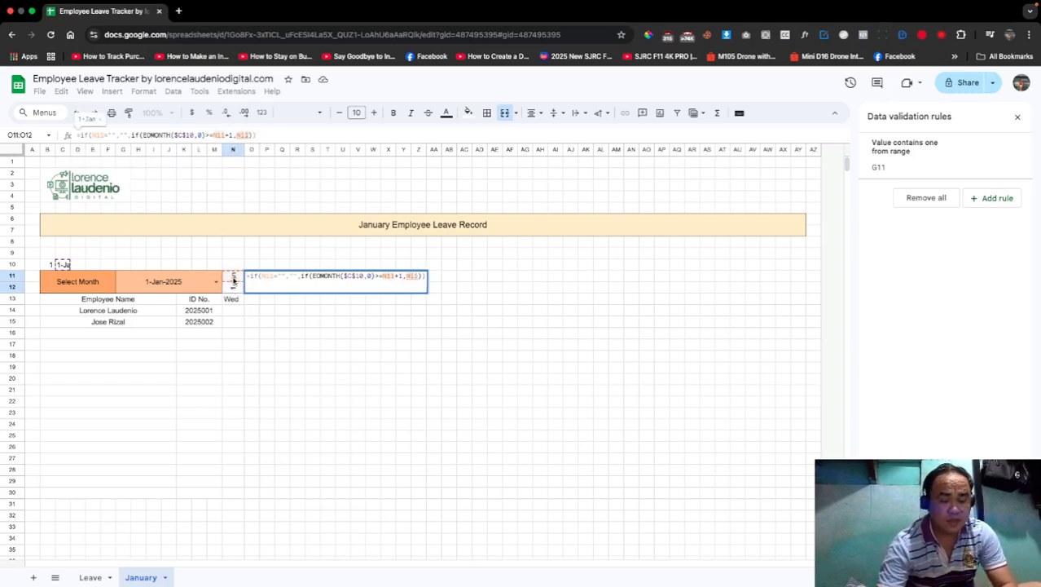
{"action": "type", "text": "+1"}
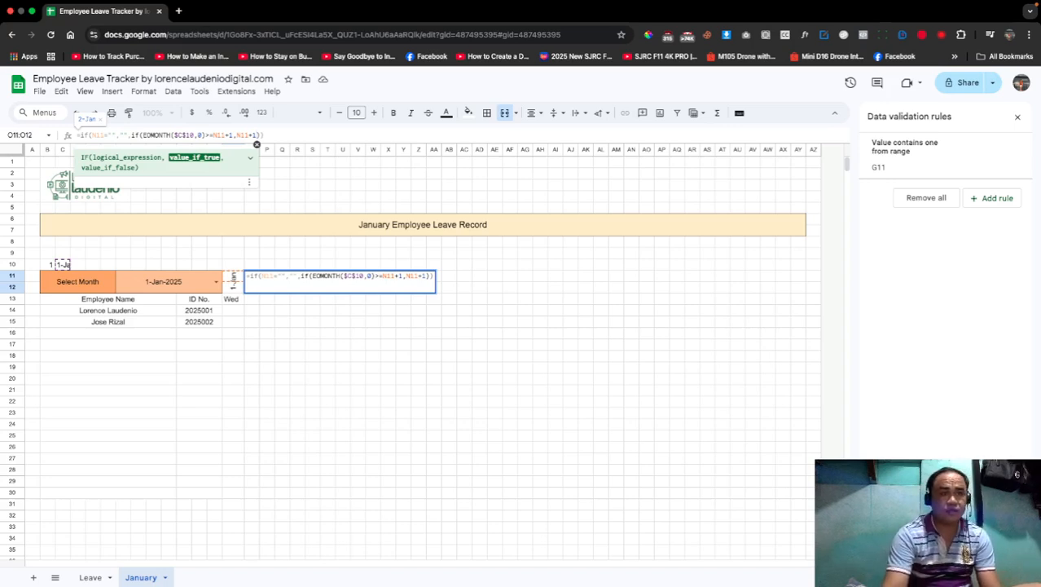
{"action": "key", "text": "Return"}
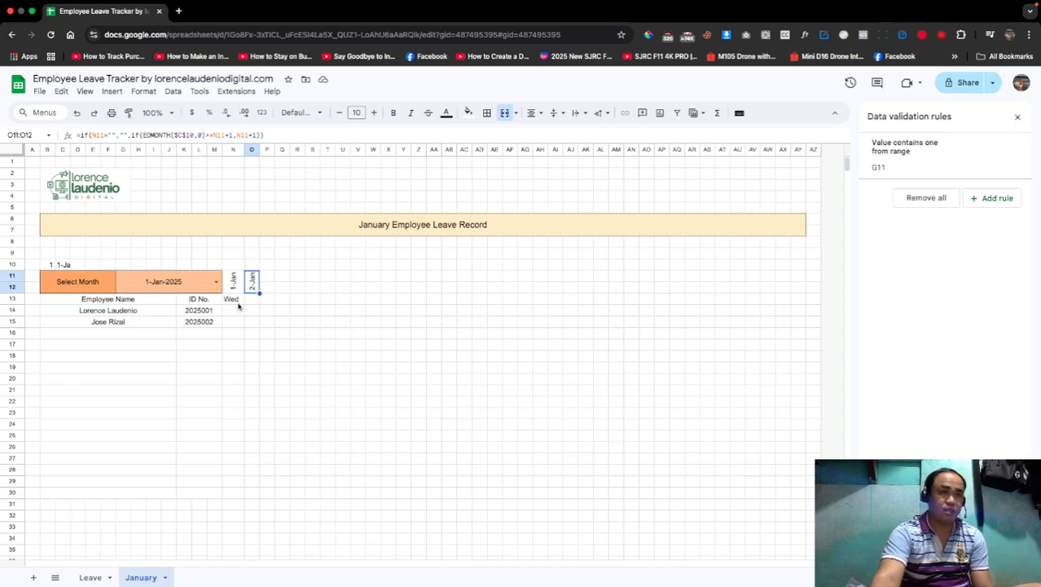
Step: Fill the weekday formula from N13 into O13, and extend the date and weekday headers in O11:O13 across through column AV
{"action": "left_click", "coordinate": [236, 300]}
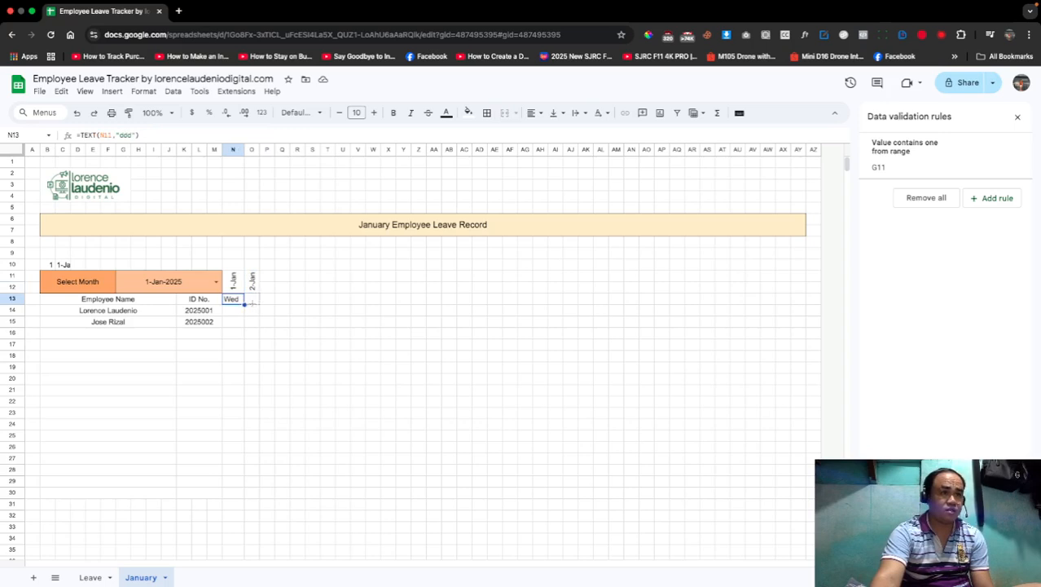
{"action": "left_click_drag", "start_coordinate": [245, 304], "coordinate": [259, 299]}
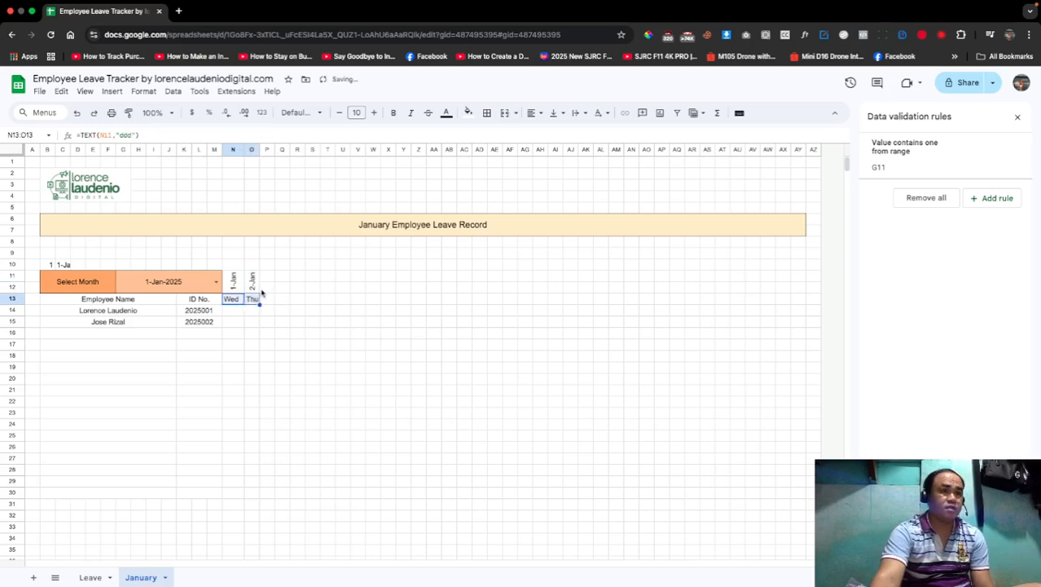
{"action": "left_click_drag", "start_coordinate": [251, 278], "coordinate": [744, 297]}
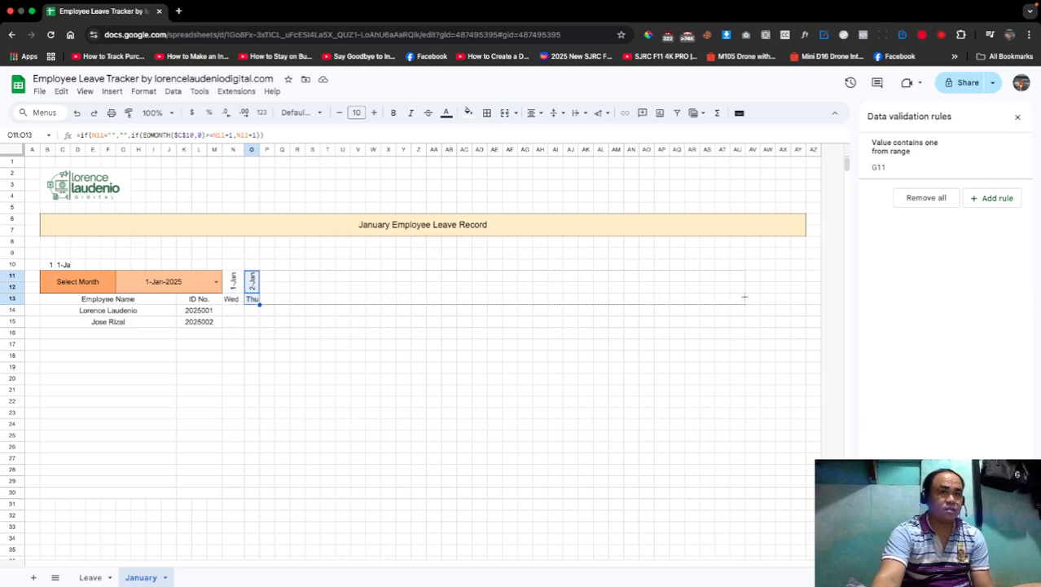
{"action": "left_click_drag", "start_coordinate": [666, 306], "coordinate": [672, 314]}
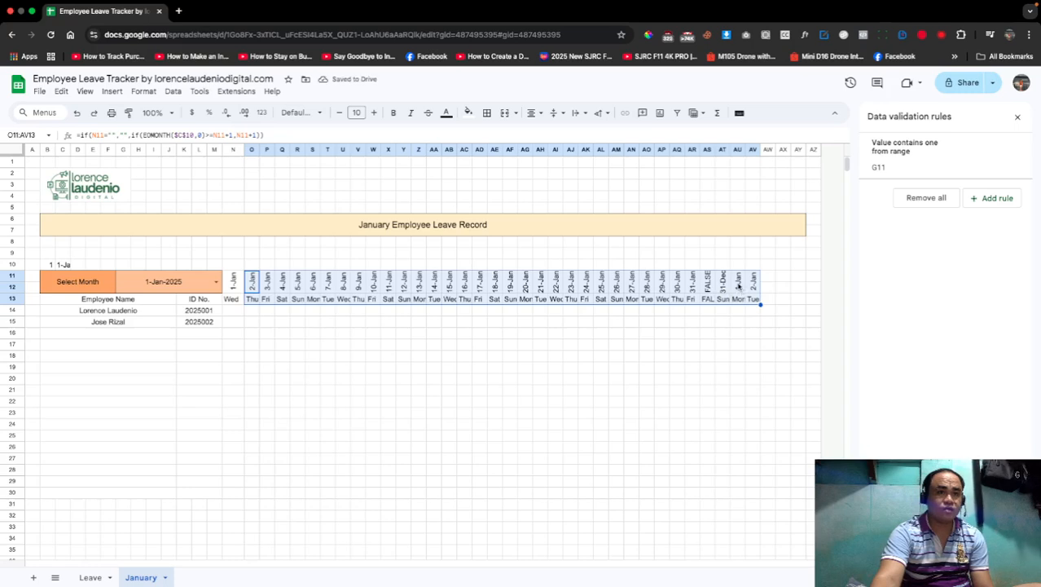
Step: Clear the surplus date and weekday cells past 31-Jan, in AU11:AV13 and AS11:AT13
{"action": "left_click_drag", "start_coordinate": [738, 282], "coordinate": [756, 300]}
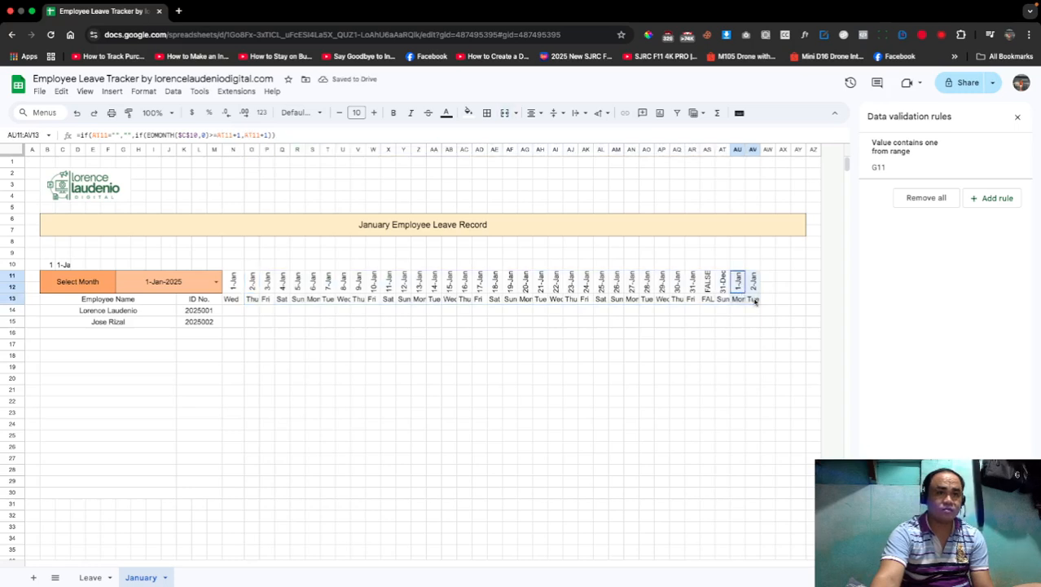
{"action": "key", "text": "Delete"}
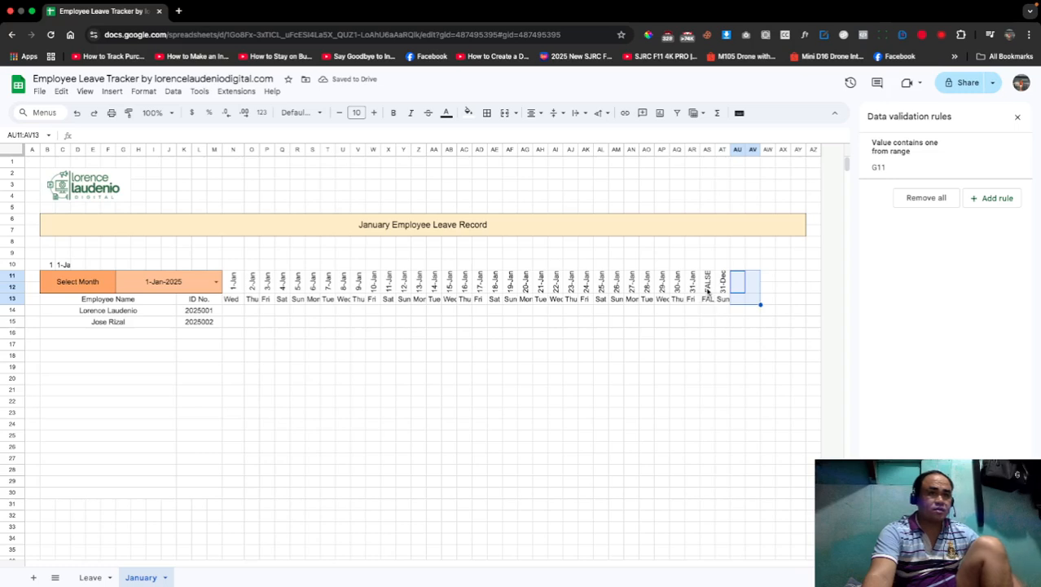
{"action": "left_click", "coordinate": [708, 291]}
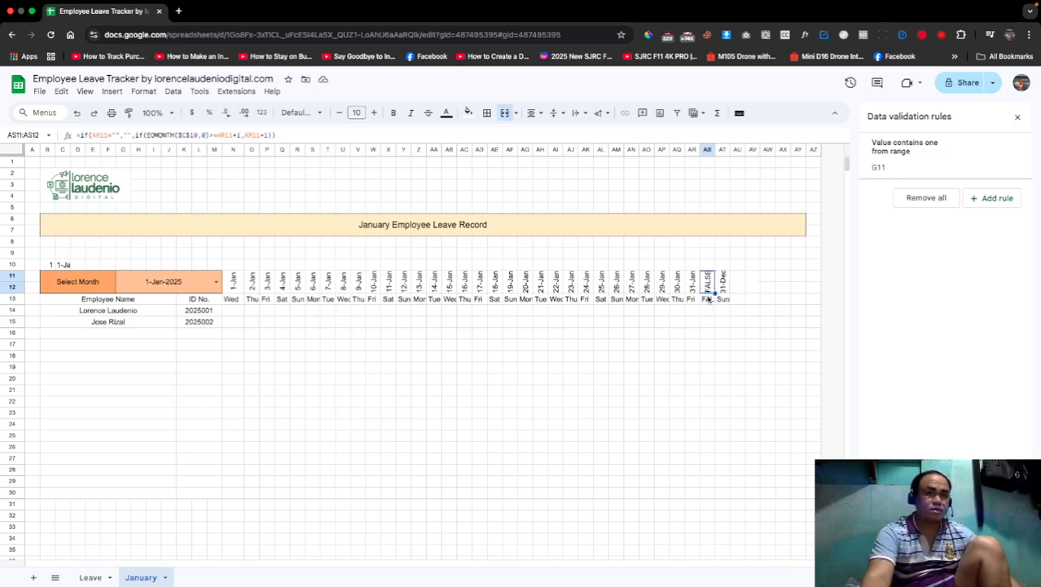
{"action": "left_click", "coordinate": [728, 291]}
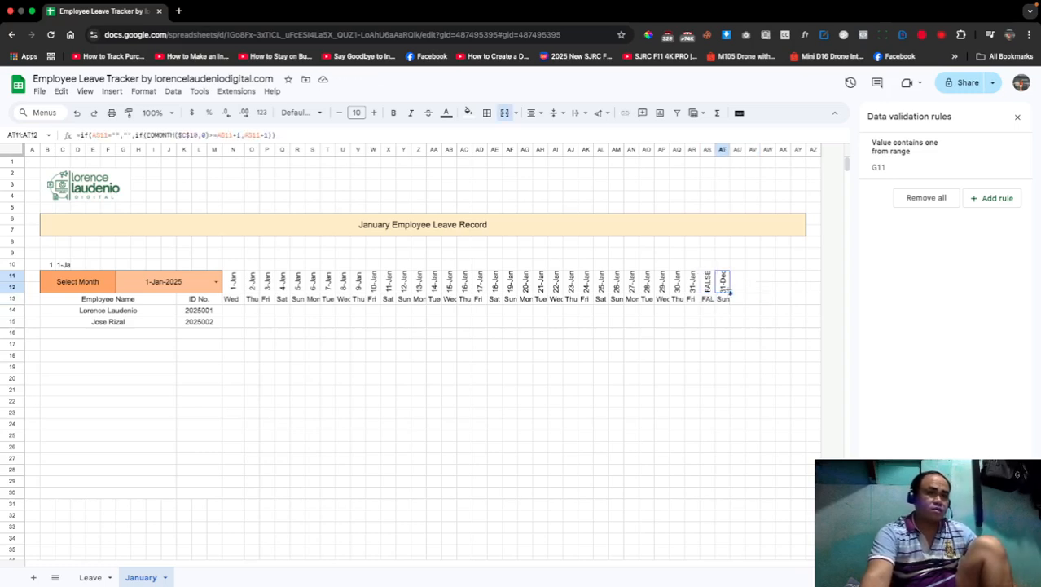
{"action": "left_click", "coordinate": [709, 284]}
{"action": "left_click_drag", "start_coordinate": [709, 286], "coordinate": [728, 303]}
{"action": "key", "text": "Delete"}
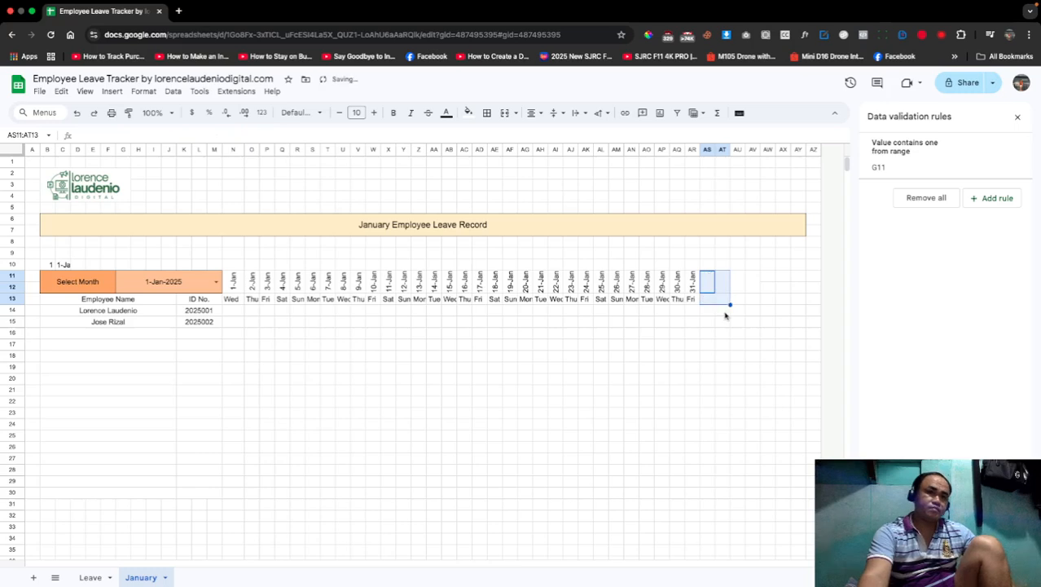
{"action": "left_click", "coordinate": [726, 314]}
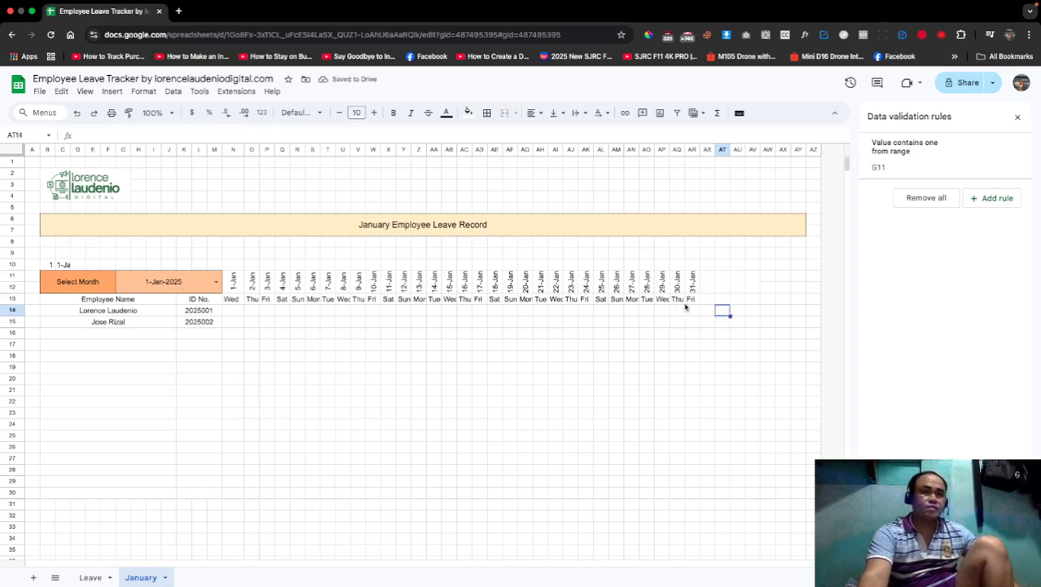
Step: Widen columns O through AR evenly, just enough for the weekday abbreviations to fit
{"action": "left_click_drag", "start_coordinate": [690, 303], "coordinate": [419, 311]}
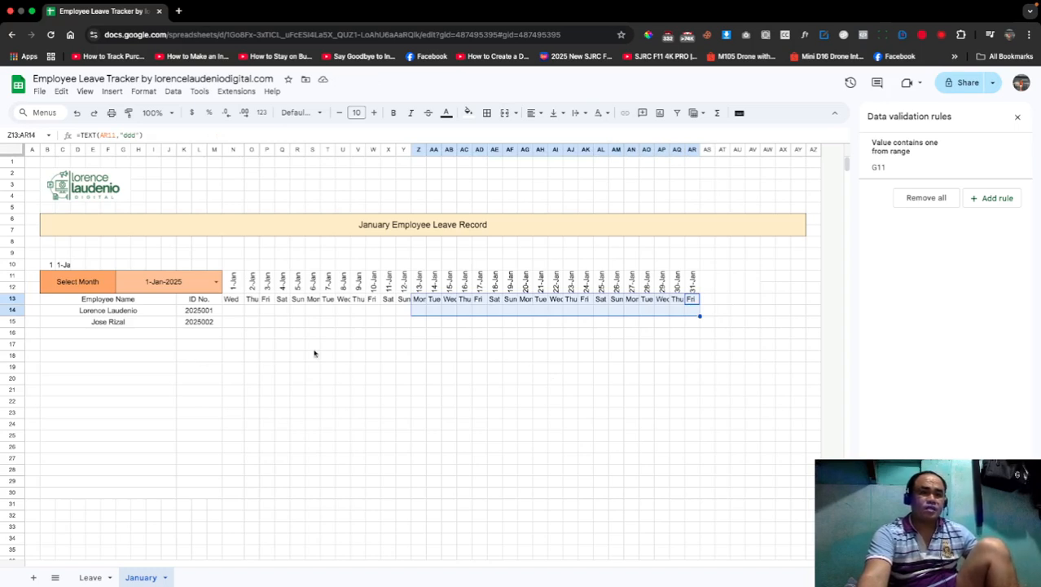
{"action": "left_click", "coordinate": [236, 314]}
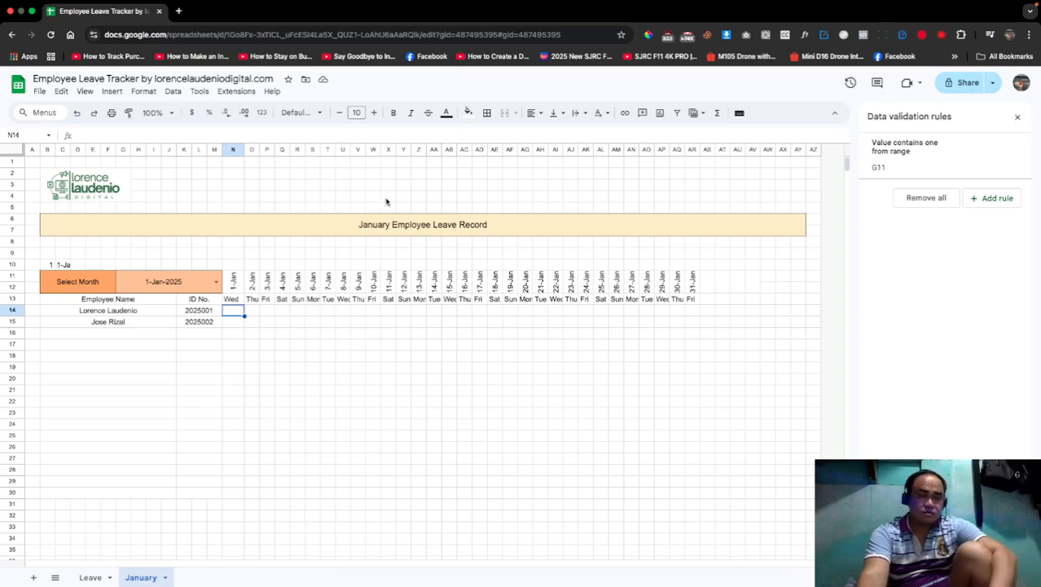
{"action": "left_click", "coordinate": [252, 149]}
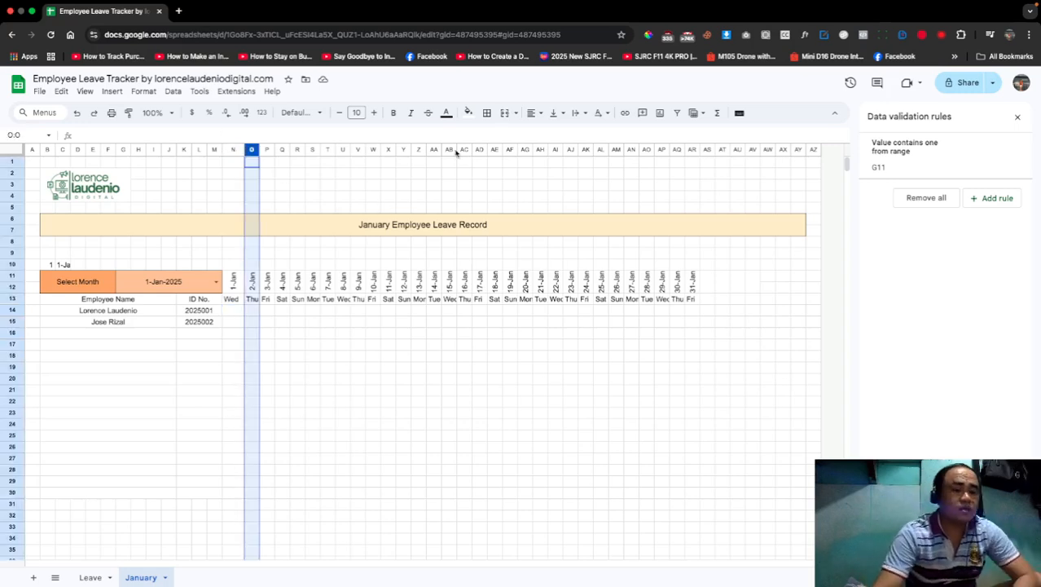
{"action": "left_click", "coordinate": [692, 149], "text": "shift"}
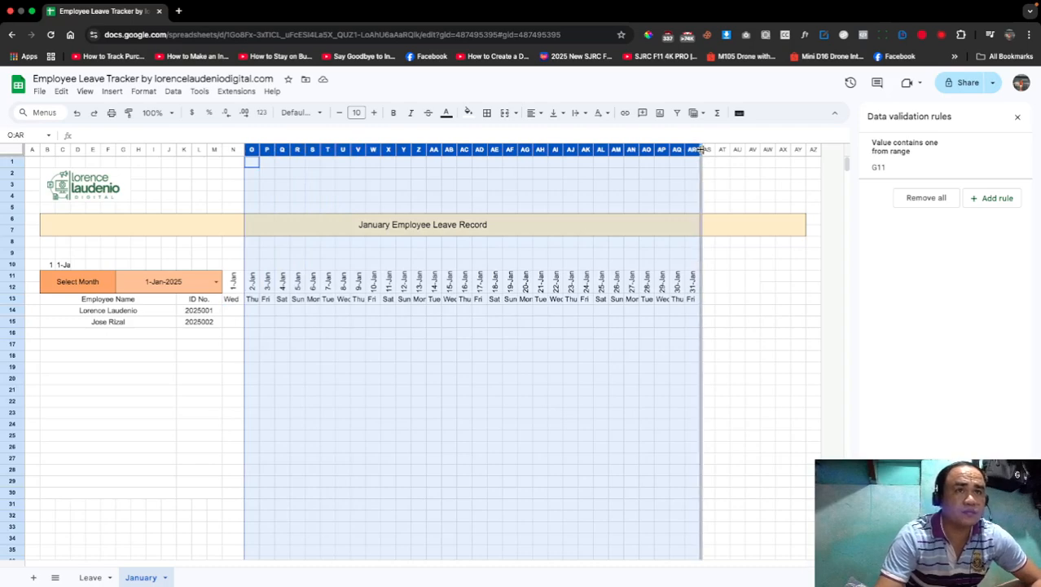
{"action": "left_click_drag", "start_coordinate": [701, 149], "coordinate": [707, 149]}
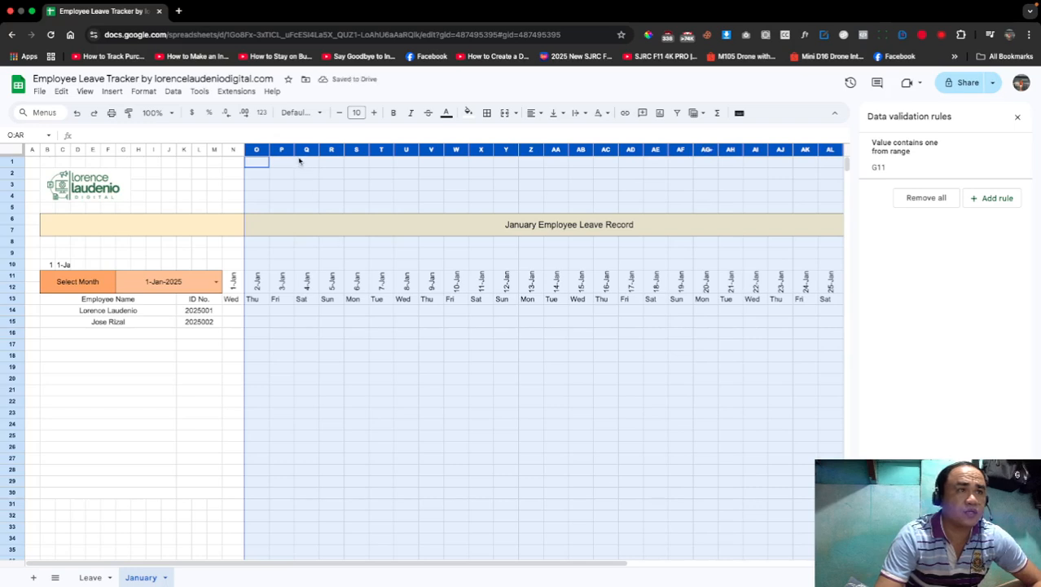
{"action": "left_click_drag", "start_coordinate": [269, 149], "coordinate": [264, 149]}
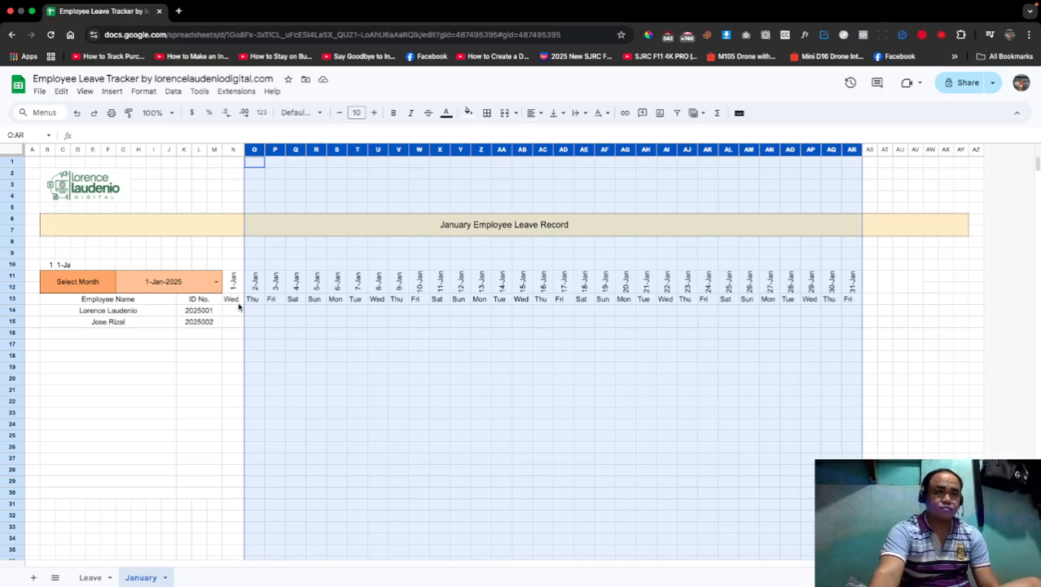
Step: Apply borders around and between all cells of the leave table, B11:AR30
{"action": "left_click", "coordinate": [316, 332]}
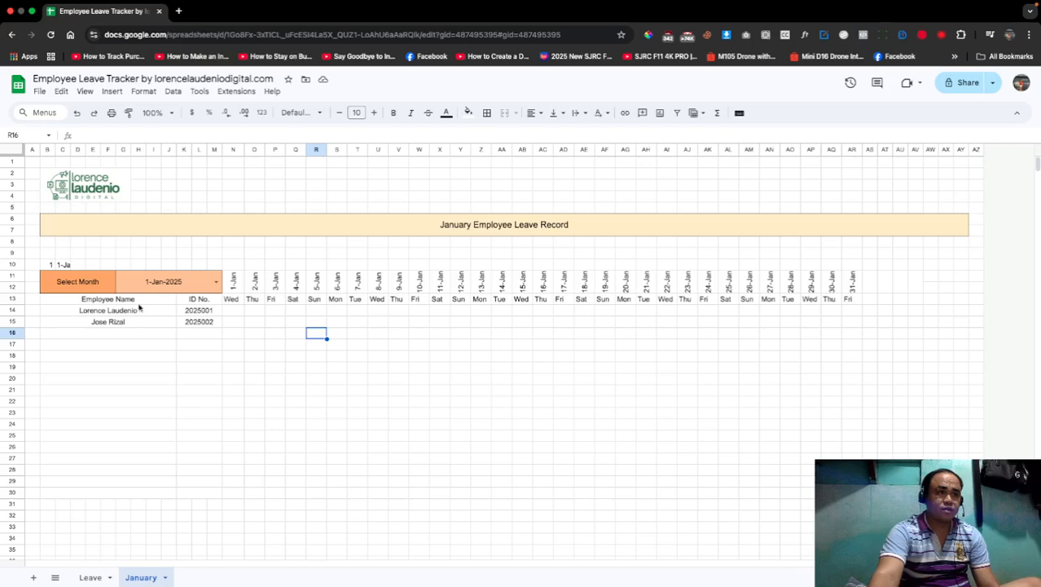
{"action": "left_click_drag", "start_coordinate": [137, 303], "coordinate": [139, 310]}
{"action": "key", "text": "shift+Right"}
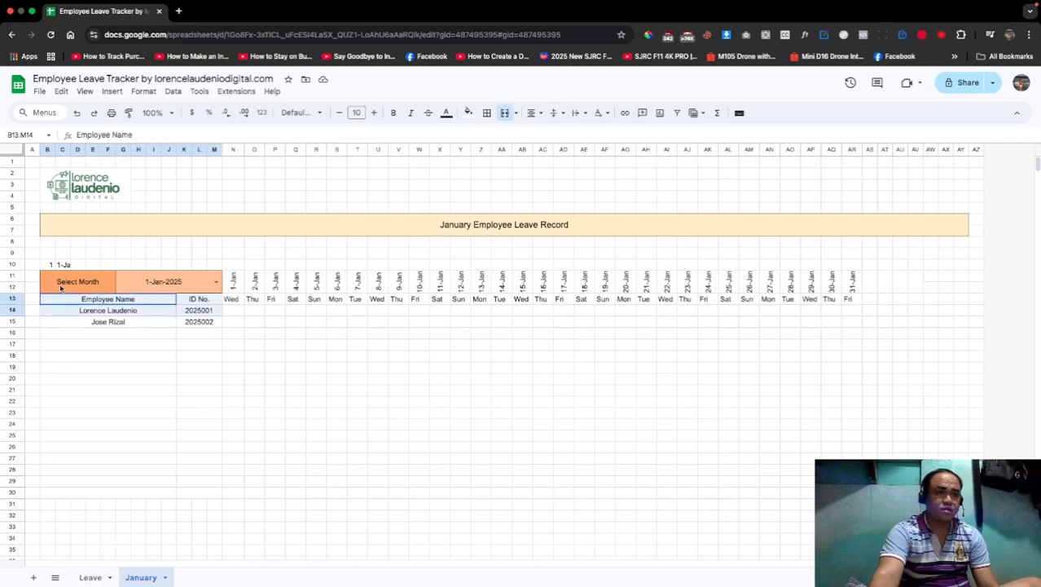
{"action": "left_click_drag", "start_coordinate": [96, 283], "coordinate": [847, 334]}
{"action": "left_click_drag", "start_coordinate": [848, 378], "coordinate": [847, 493]}
{"action": "left_click", "coordinate": [488, 113]}
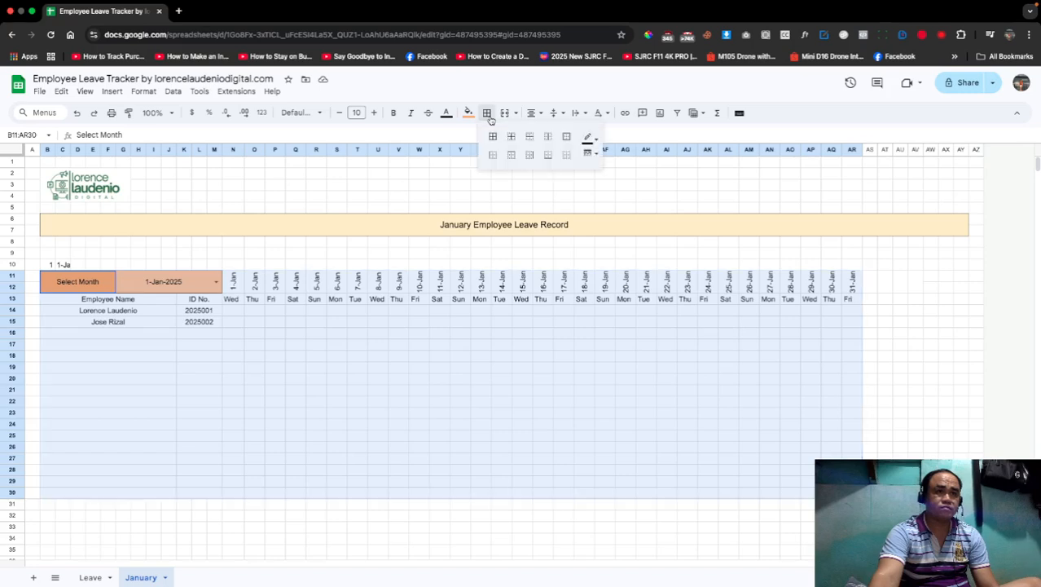
{"action": "left_click", "coordinate": [493, 137]}
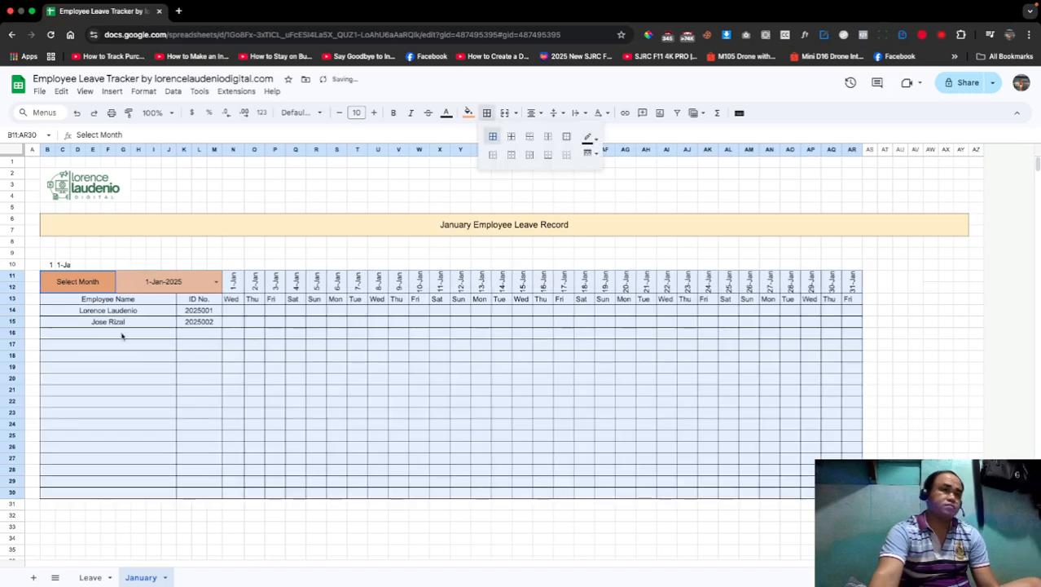
Step: Center the weekday abbreviations horizontally in N13:AR13
{"action": "left_click_drag", "start_coordinate": [235, 300], "coordinate": [850, 301]}
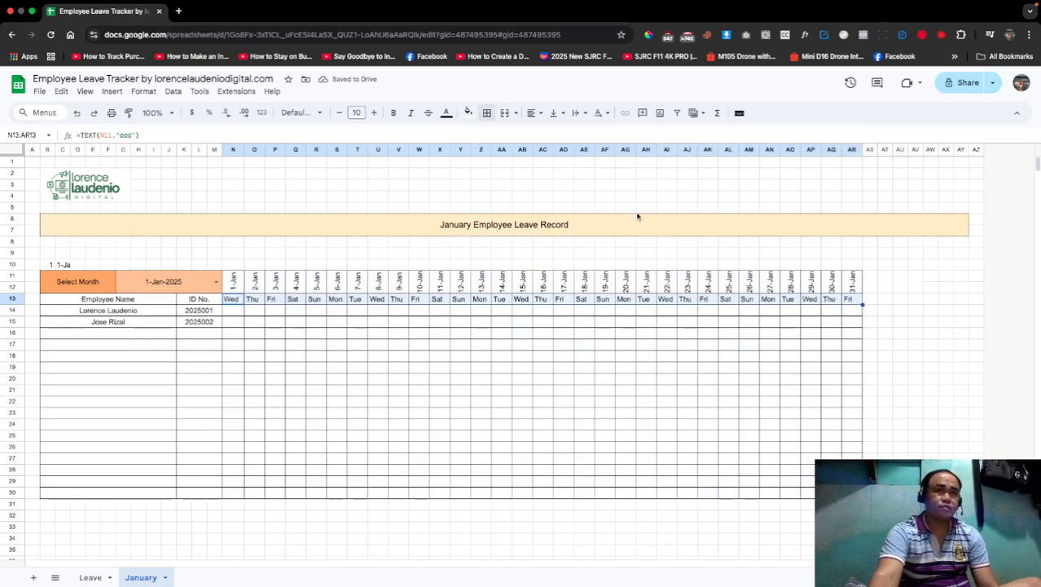
{"action": "left_click", "coordinate": [535, 113]}
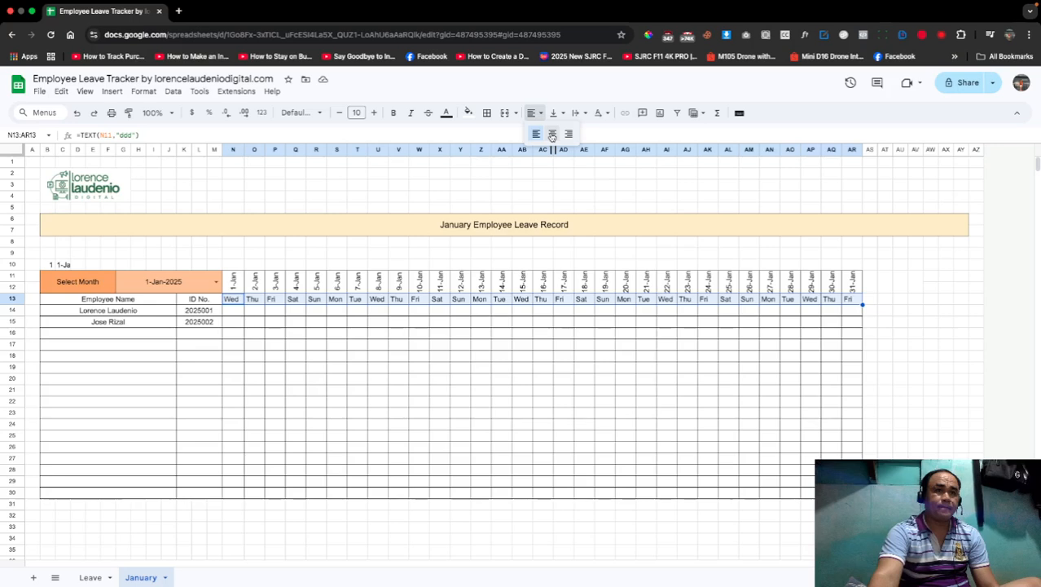
{"action": "left_click", "coordinate": [541, 133]}
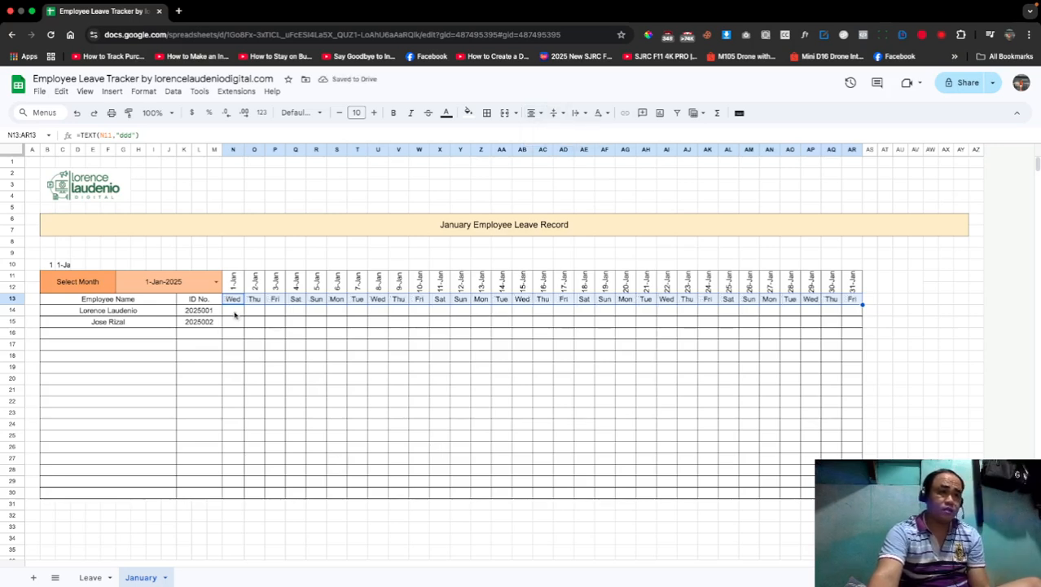
Step: Add a data validation rule for N14:AR30 using the criterion Dropdown (from a range), and start choosing its source range
{"action": "left_click_drag", "start_coordinate": [234, 311], "coordinate": [853, 492]}
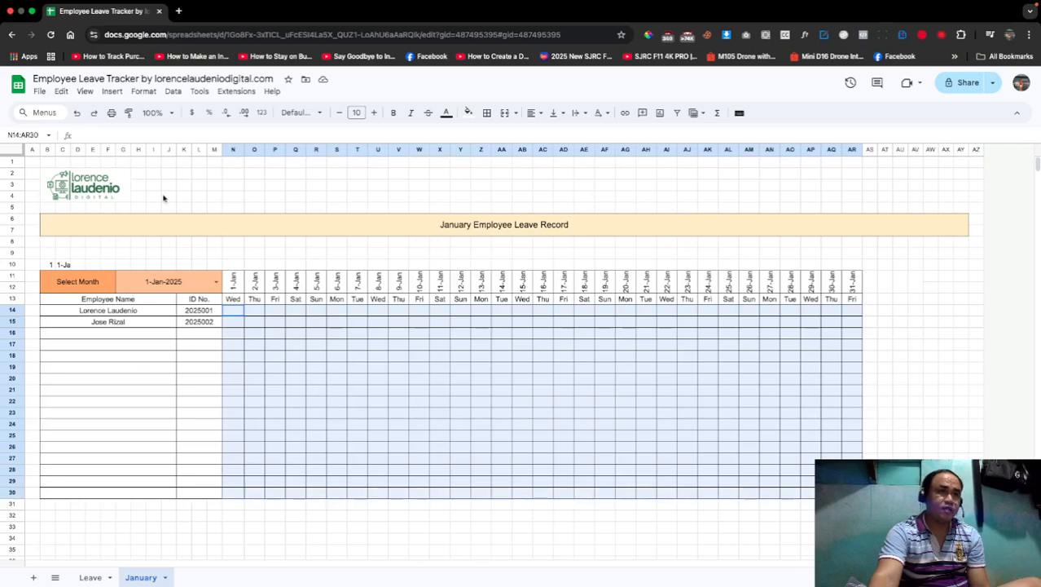
{"action": "left_click", "coordinate": [175, 92]}
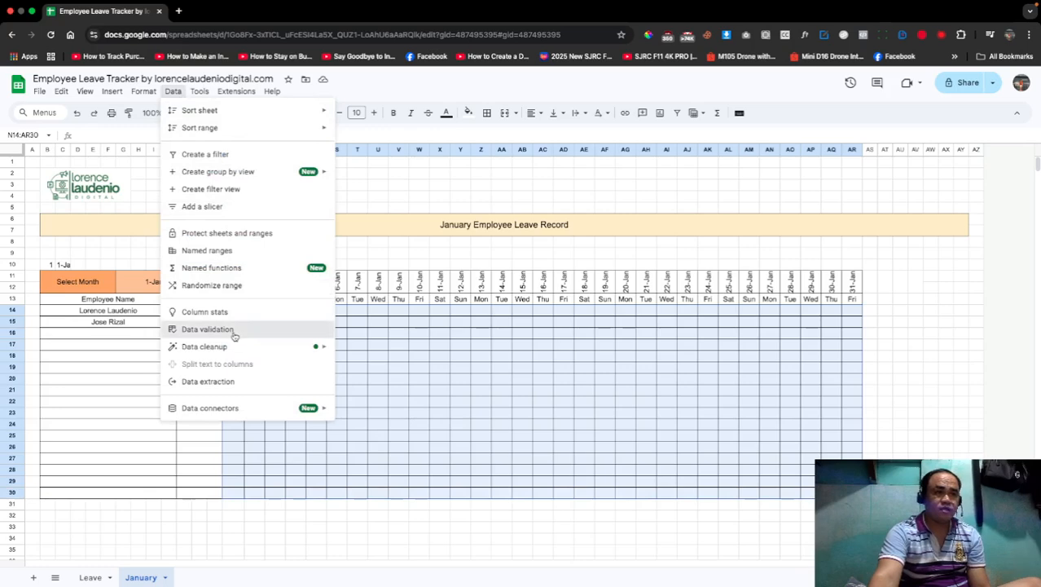
{"action": "left_click", "coordinate": [208, 329]}
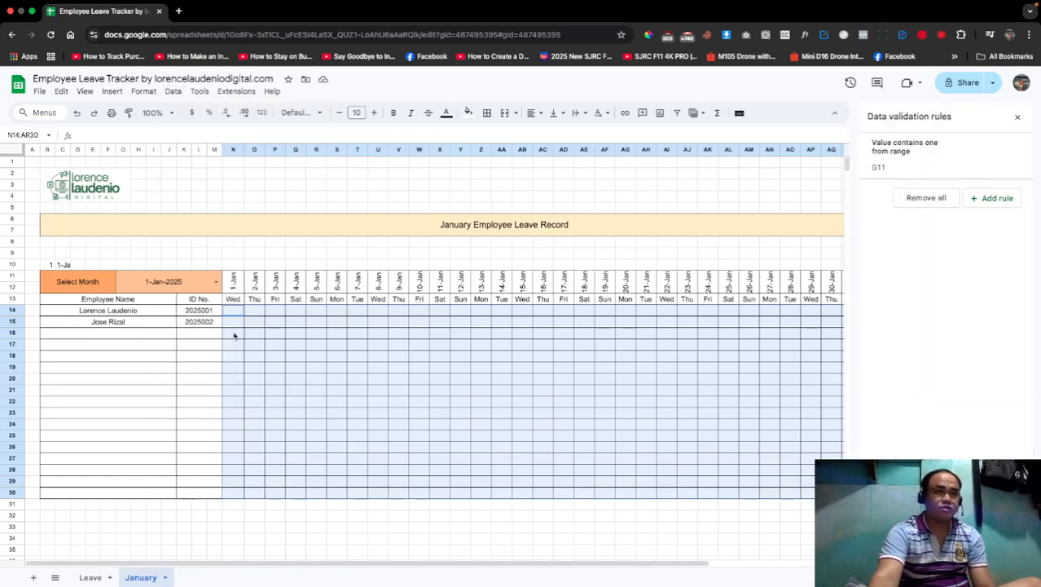
{"action": "left_click", "coordinate": [1004, 198]}
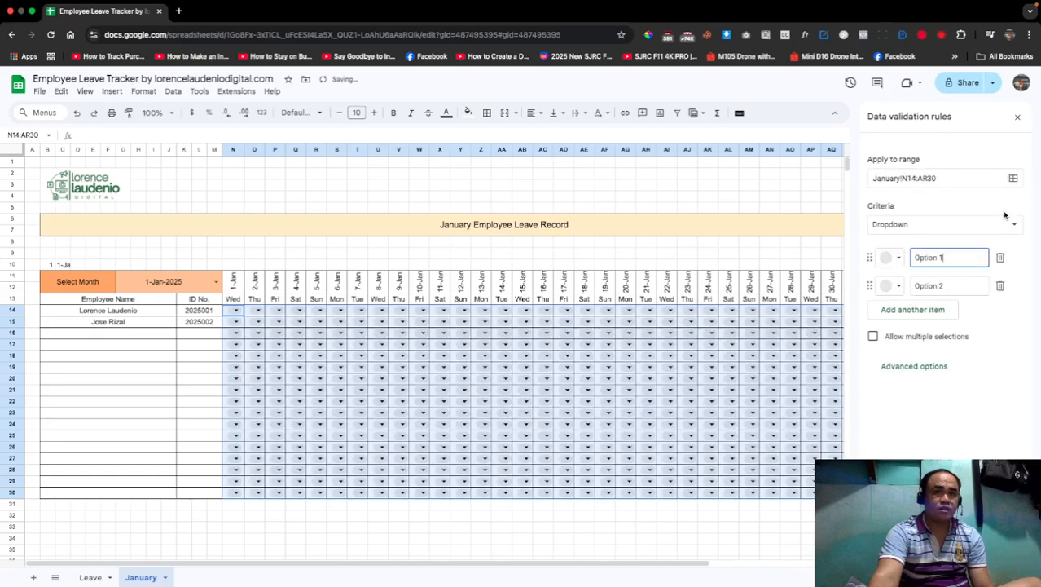
{"action": "left_click", "coordinate": [1015, 229]}
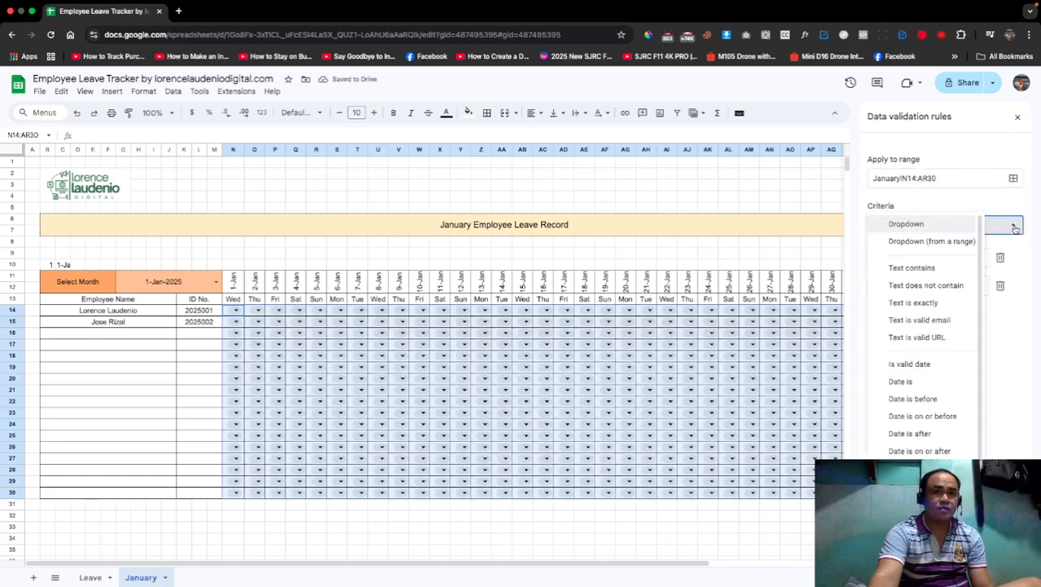
{"action": "left_click", "coordinate": [953, 242]}
{"action": "left_click", "coordinate": [1013, 257]}
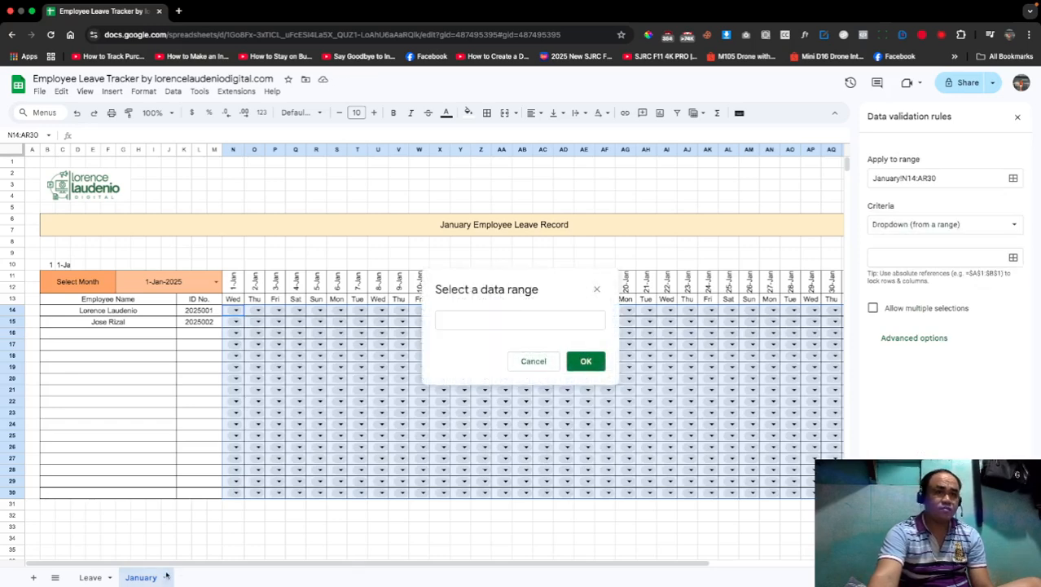
Step: Set the dropdown's source to the leave codes on the Leave sheet, range Leave!H10:H12
{"action": "left_click", "coordinate": [92, 576]}
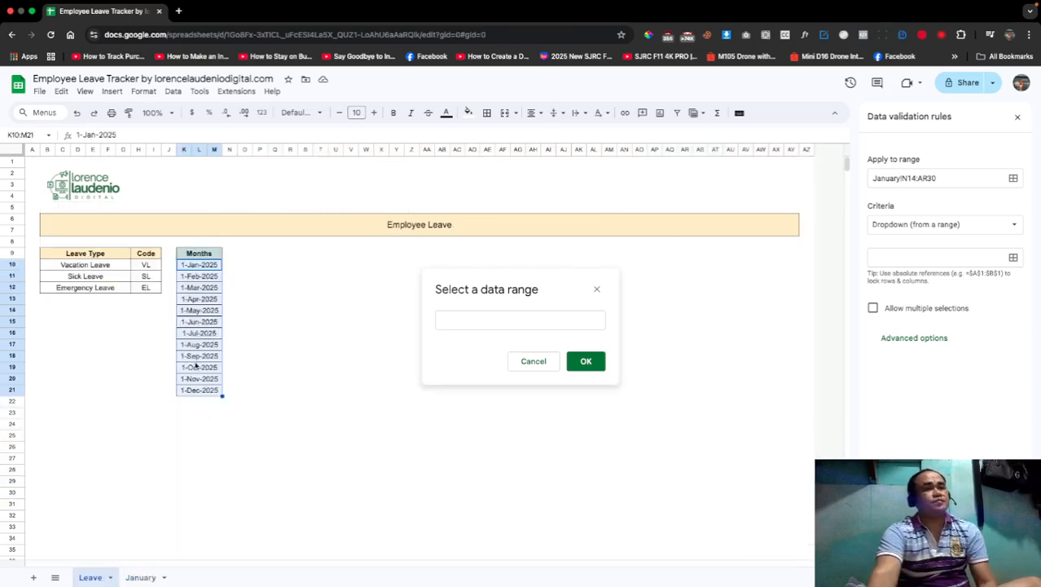
{"action": "left_click", "coordinate": [153, 269]}
{"action": "left_click_drag", "start_coordinate": [152, 277], "coordinate": [151, 286]}
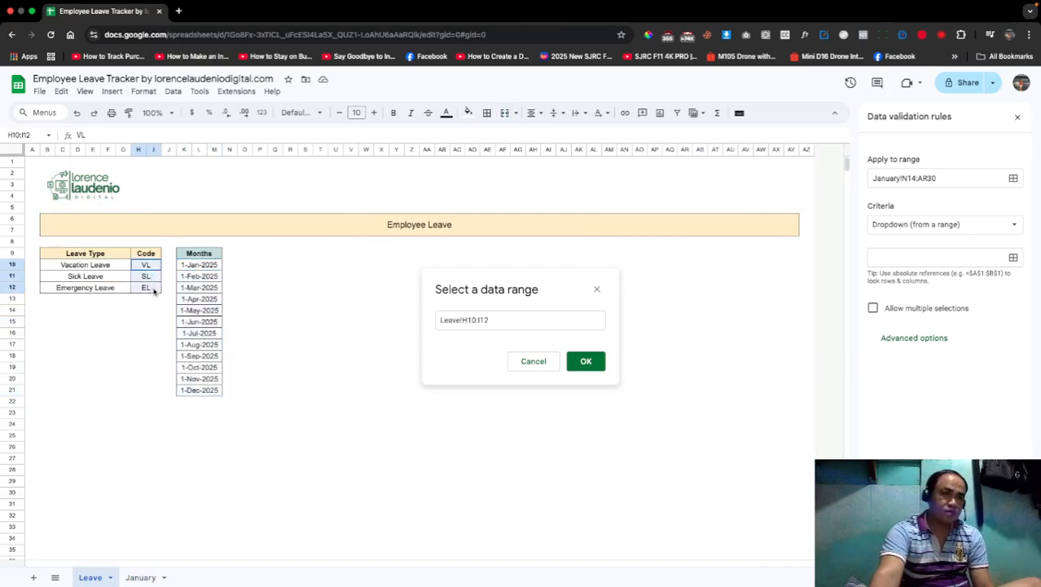
{"action": "left_click", "coordinate": [482, 319]}
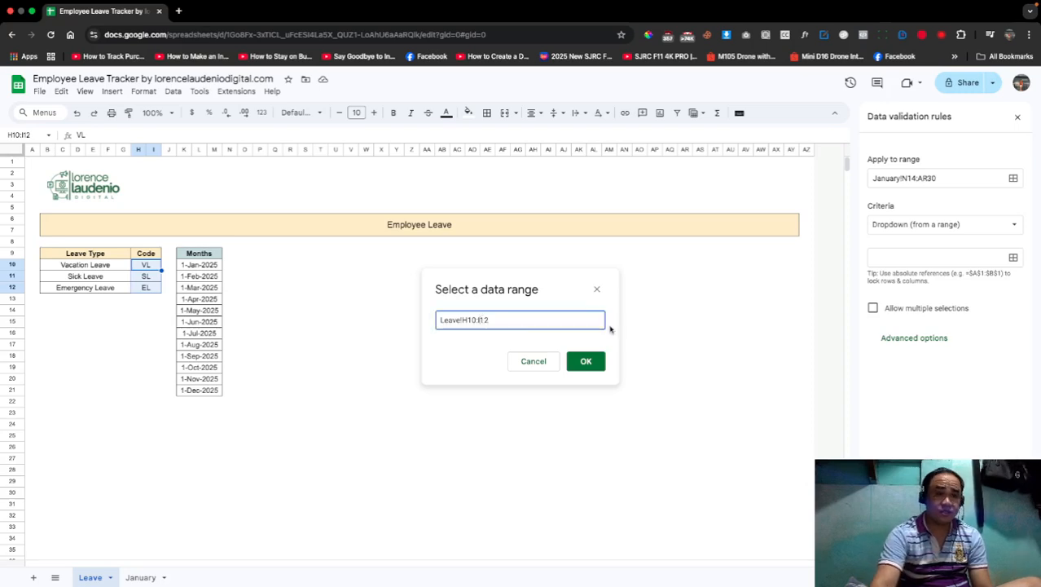
{"action": "key", "text": "BackSpace"}
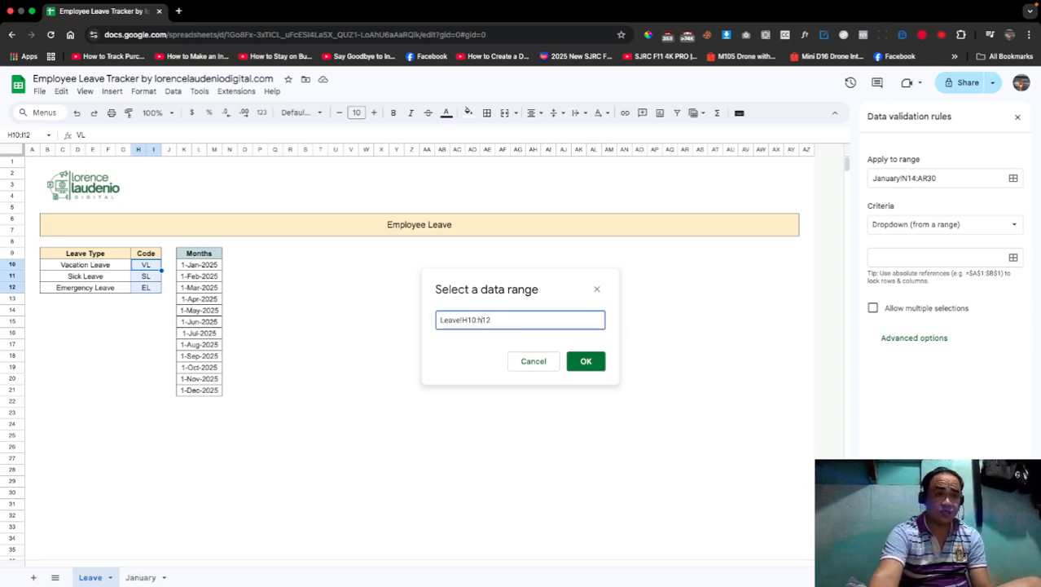
{"action": "type", "text": "h"}
{"action": "left_click", "coordinate": [586, 361]}
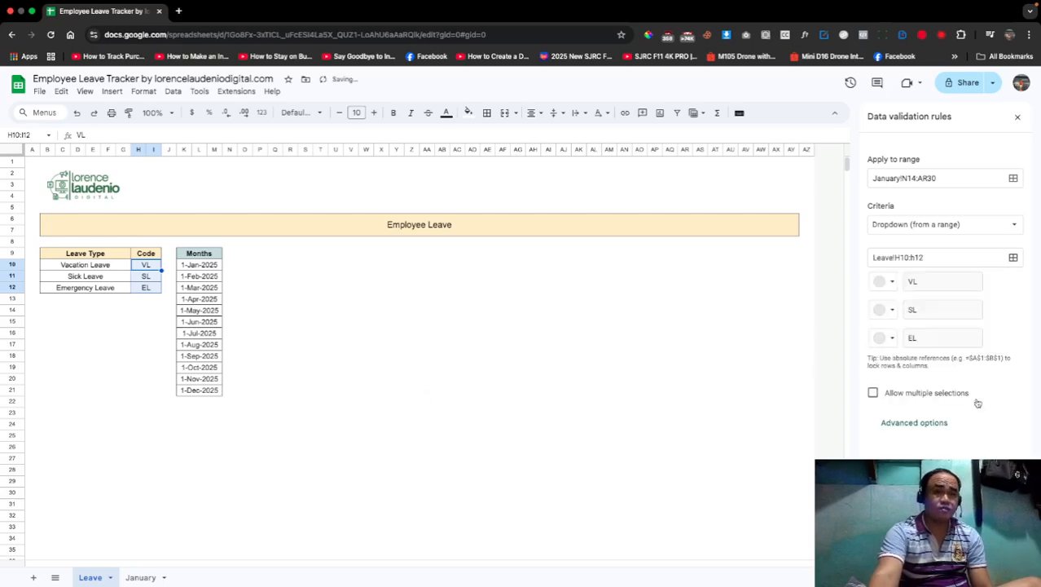
Step: Set the dropdowns to display as plain arrows, save the validation rule, and check the leave code list in N14
{"action": "left_click", "coordinate": [934, 425]}
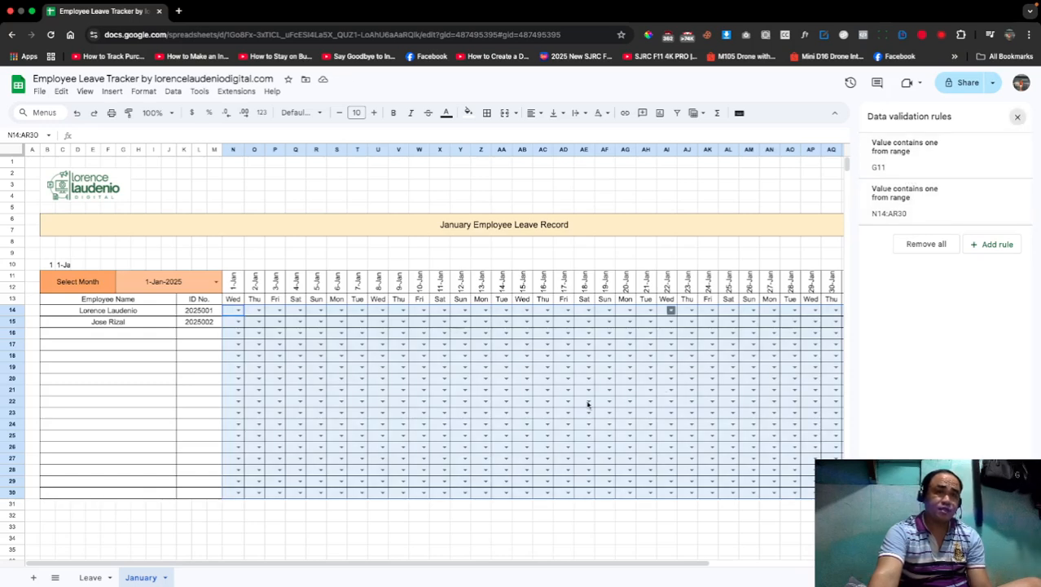
{"action": "left_click", "coordinate": [1017, 118]}
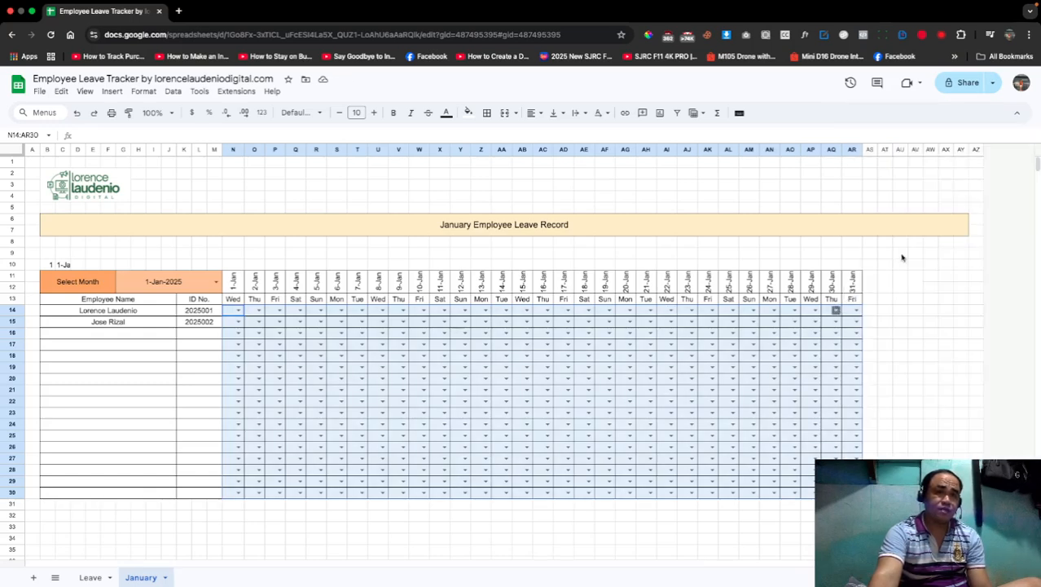
{"action": "left_click", "coordinate": [239, 310]}
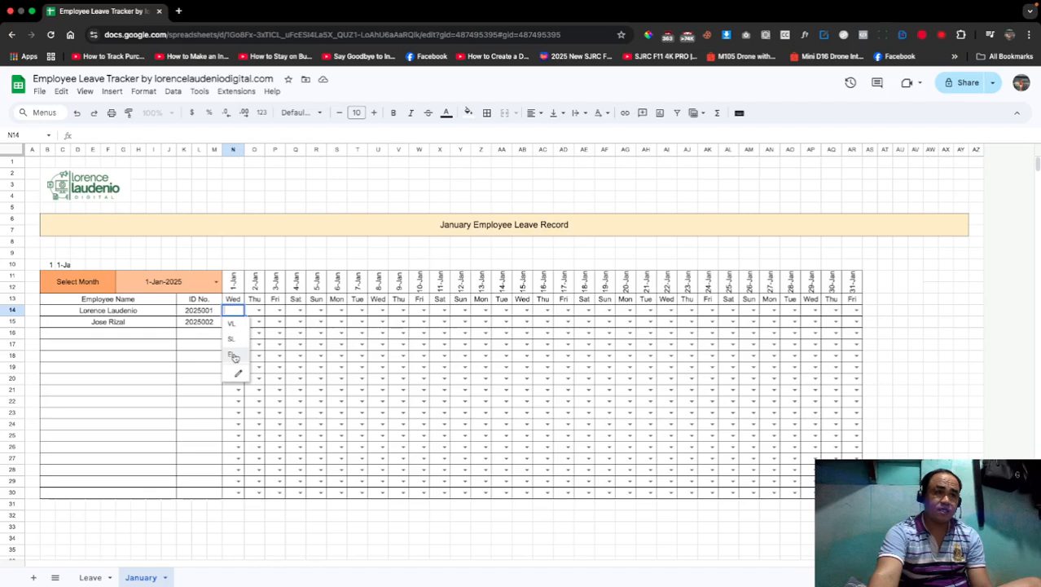
{"action": "left_click", "coordinate": [941, 321]}
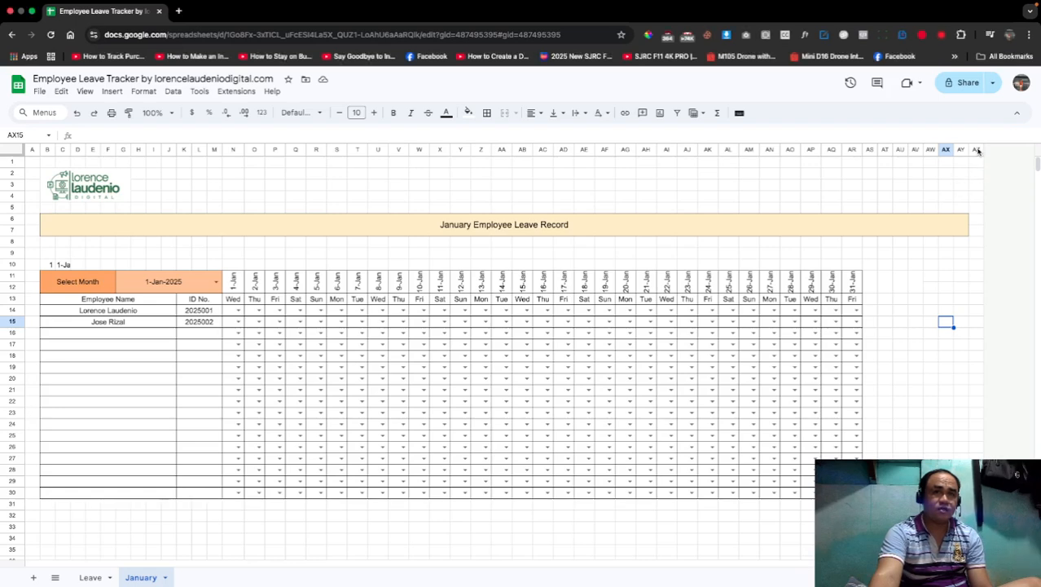
Step: Insert blank columns to the left of column AZ in successive batches of 1, 2, 4 and 8
{"action": "right_click", "coordinate": [976, 149]}
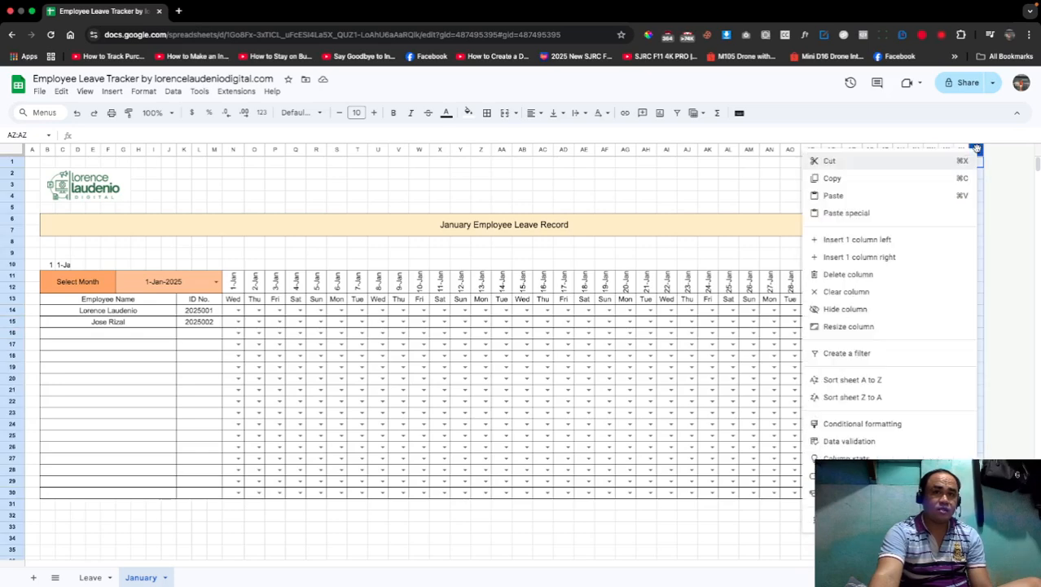
{"action": "left_click", "coordinate": [910, 241]}
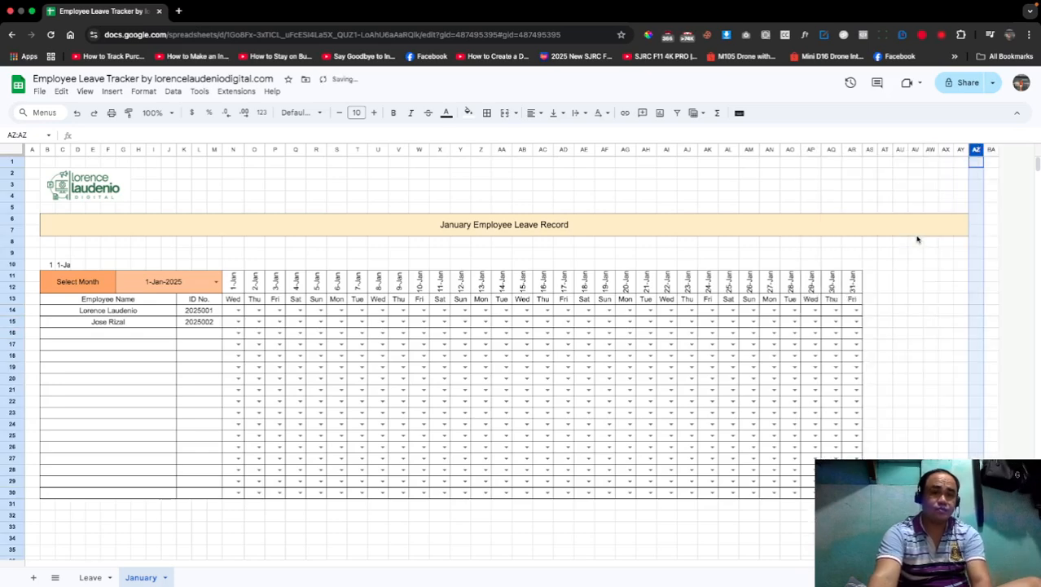
{"action": "left_click", "coordinate": [992, 150], "text": "shift"}
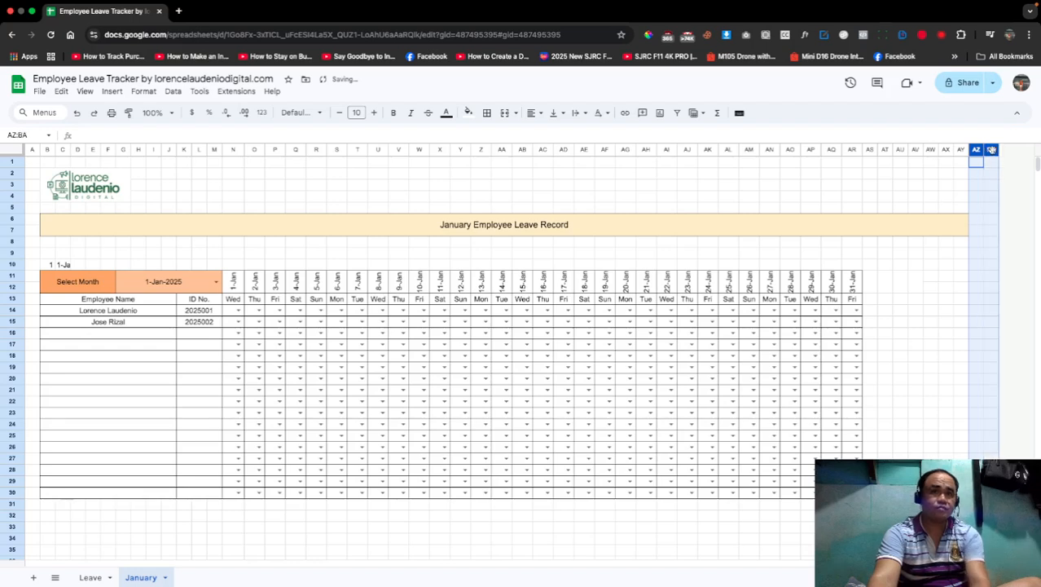
{"action": "right_click", "coordinate": [991, 150]}
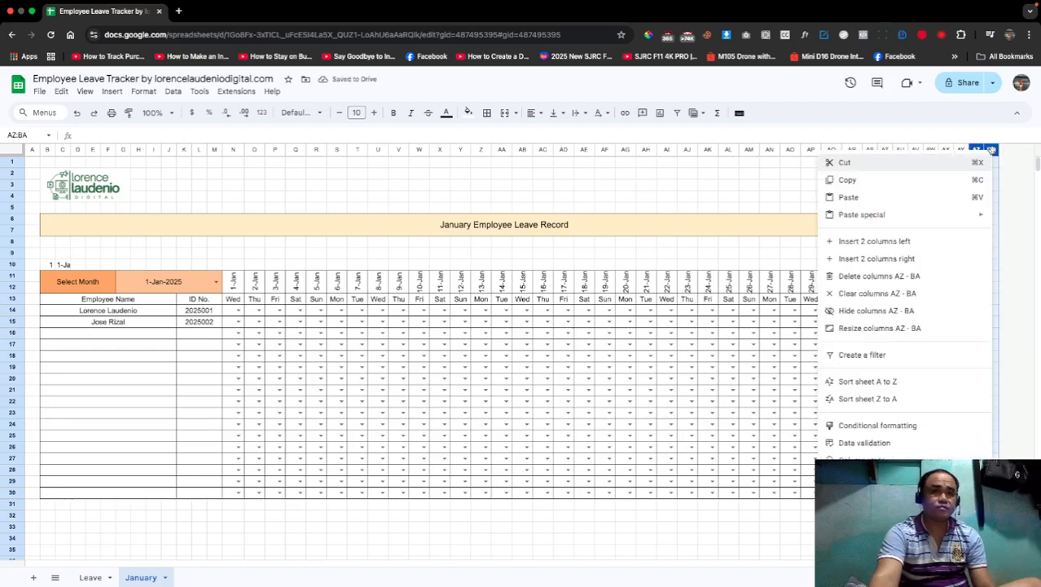
{"action": "left_click", "coordinate": [934, 243]}
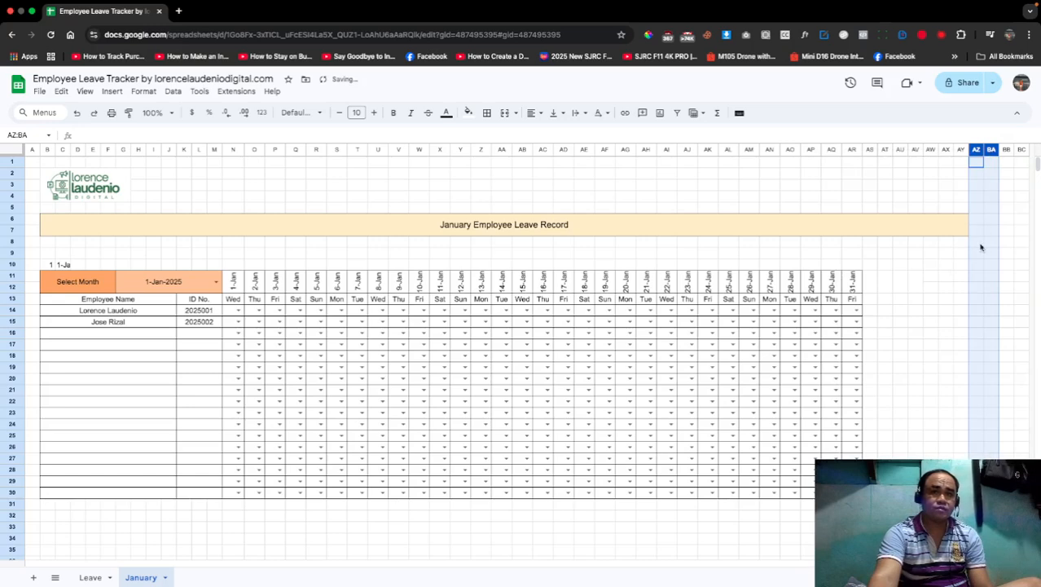
{"action": "left_click", "coordinate": [1022, 151], "text": "shift"}
{"action": "right_click", "coordinate": [1022, 150]}
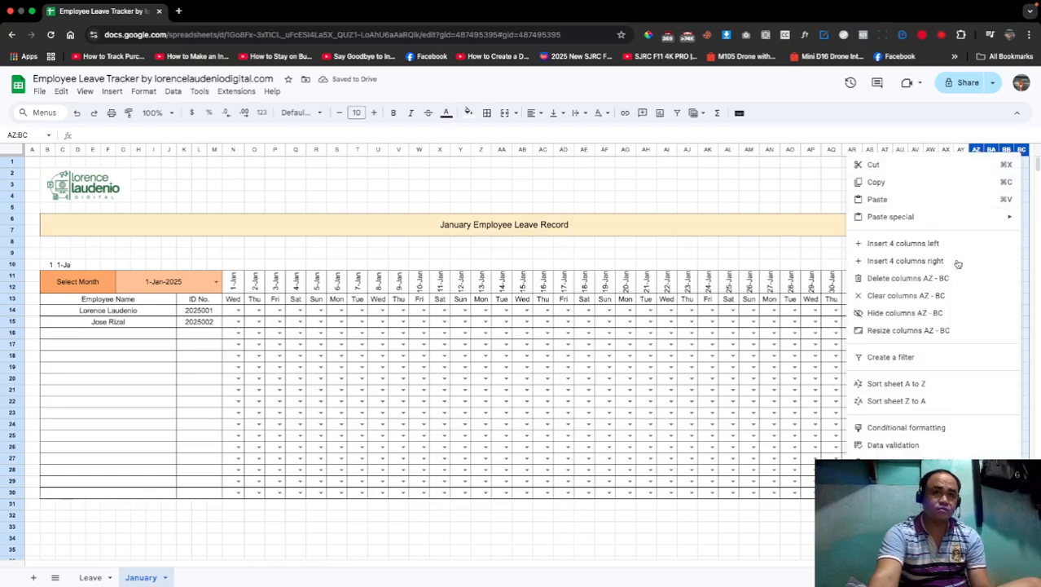
{"action": "left_click", "coordinate": [951, 244]}
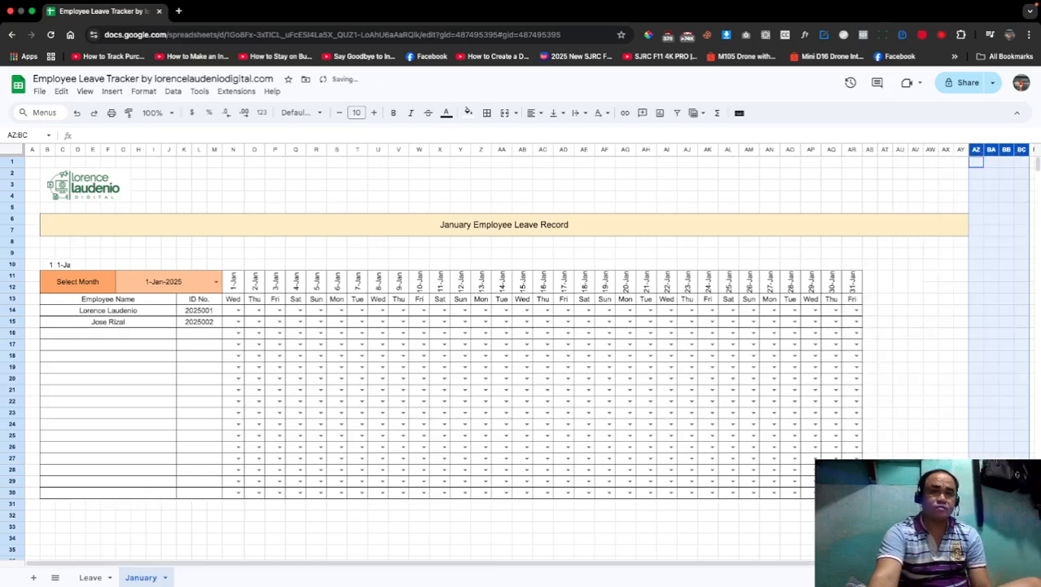
{"action": "scroll", "coordinate": [990, 446], "scroll_direction": "right", "scroll_amount": 3}
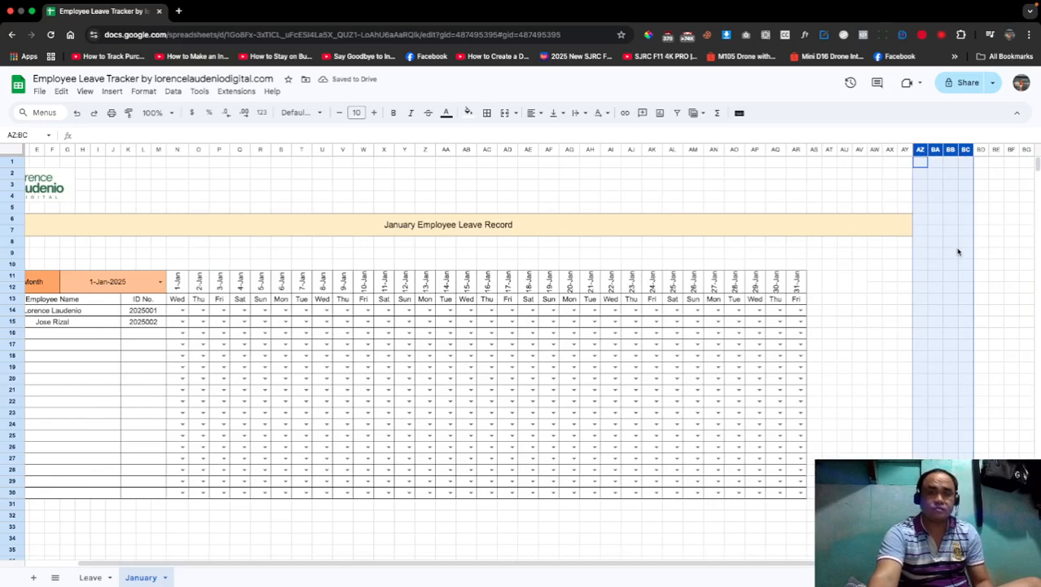
{"action": "left_click", "coordinate": [1026, 150], "text": "shift"}
{"action": "right_click", "coordinate": [1026, 150]}
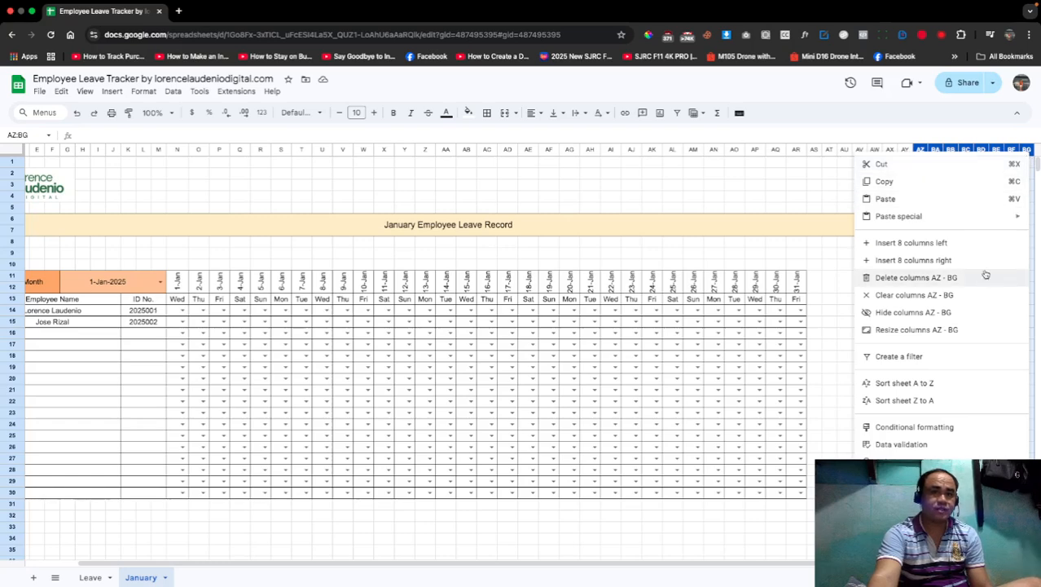
{"action": "left_click", "coordinate": [984, 244]}
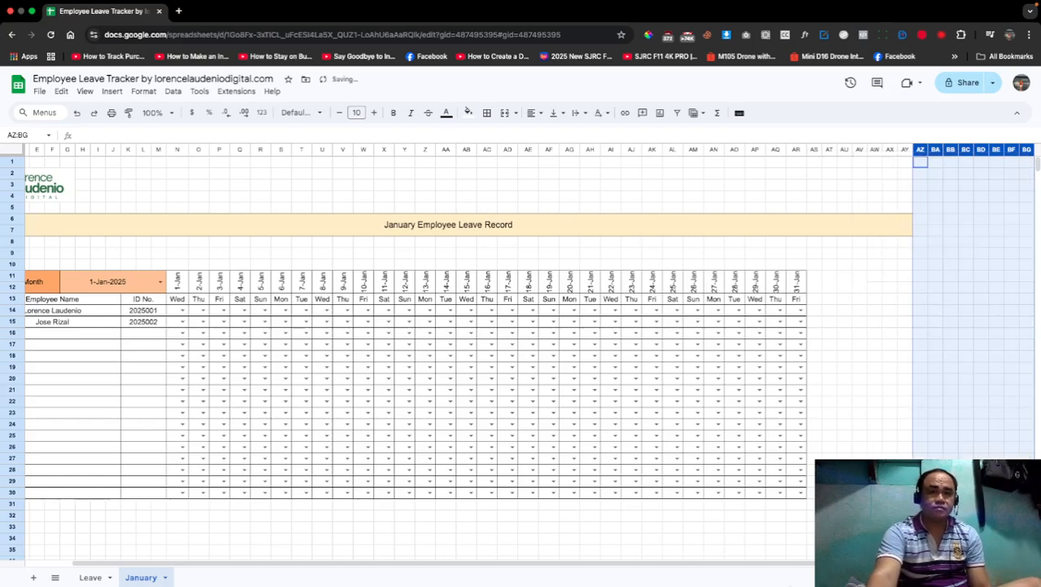
{"action": "scroll", "coordinate": [807, 567], "scroll_direction": "right", "scroll_amount": 3}
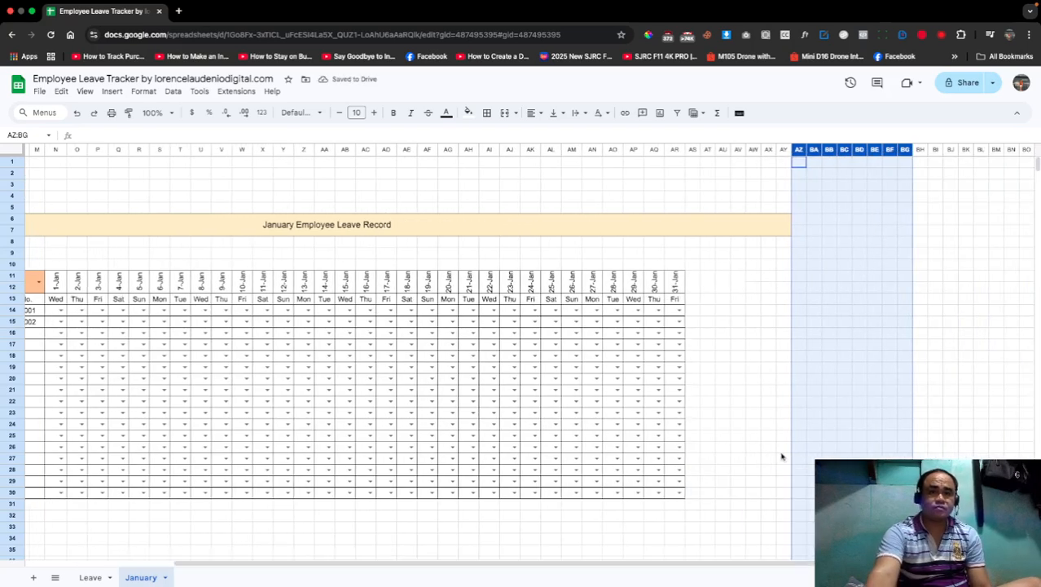
Step: Merge cells AS11:AU12 beside the 31-Jan header into a single cell
{"action": "left_click", "coordinate": [703, 285]}
{"action": "left_click_drag", "start_coordinate": [693, 282], "coordinate": [721, 288]}
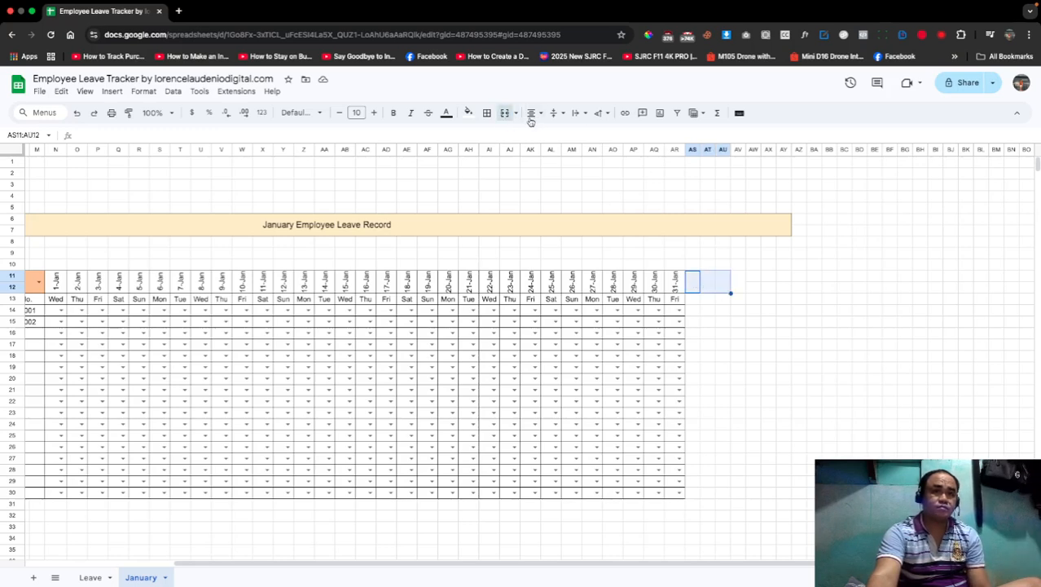
{"action": "left_click", "coordinate": [504, 113]}
{"action": "left_click", "coordinate": [533, 116]}
{"action": "left_click", "coordinate": [719, 288]}
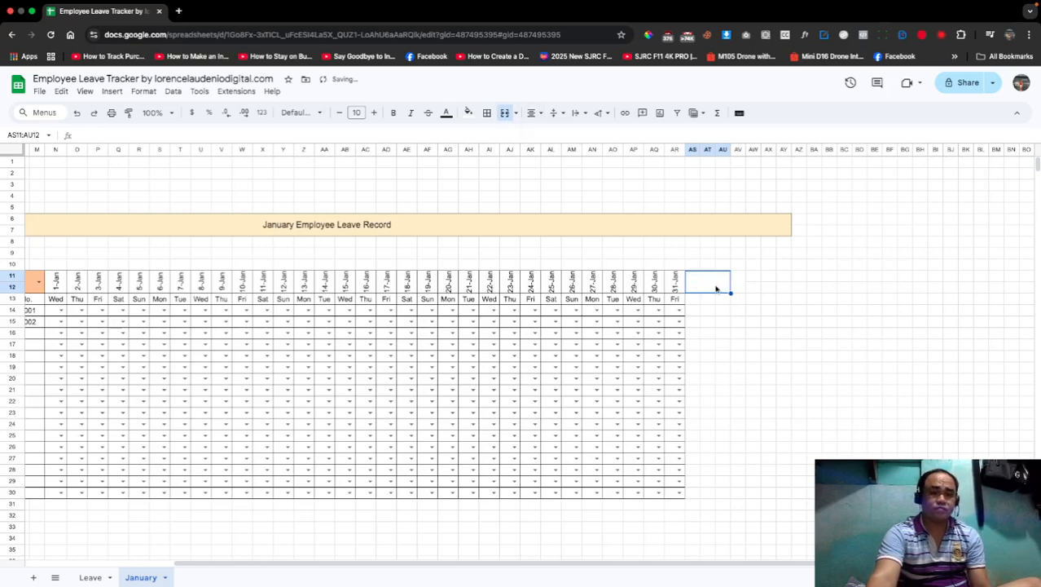
Step: Enter the header Vacation Leave in merged cell AS11:AU12, with its text unrotated and wrapped
{"action": "type", "text": "Vacation Leave"}
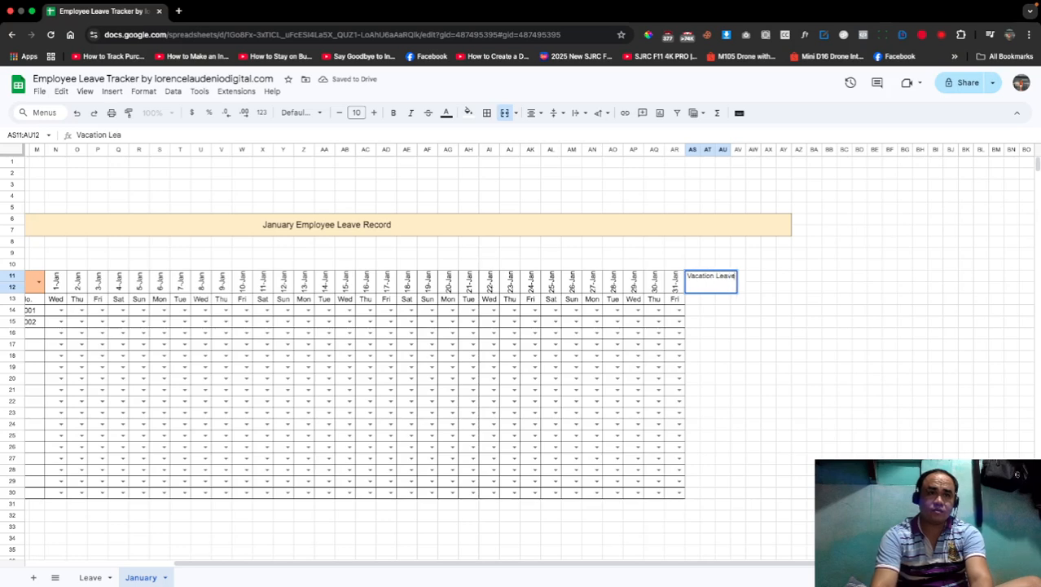
{"action": "key", "text": "Return"}
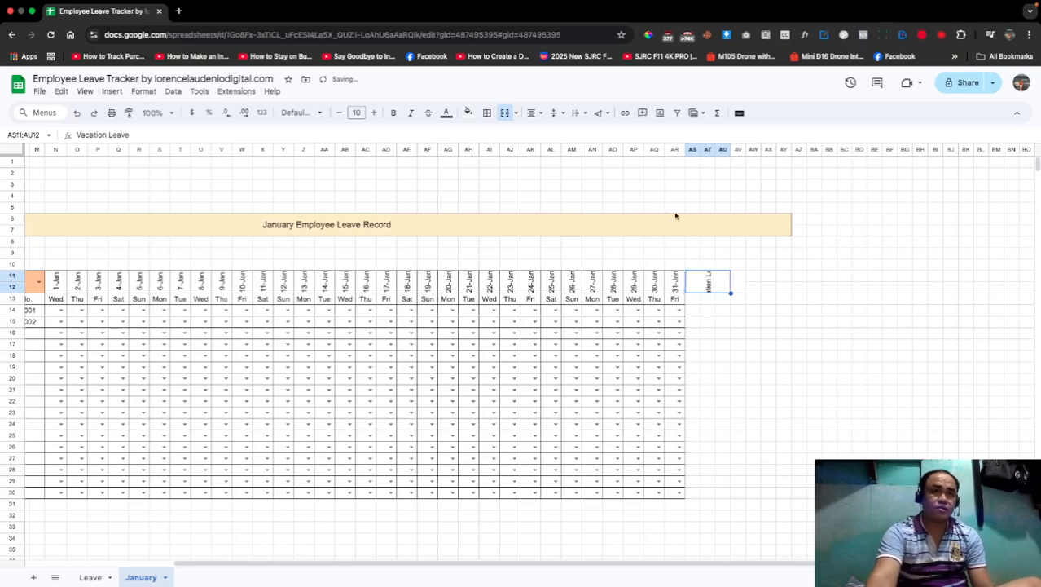
{"action": "left_click", "coordinate": [601, 116]}
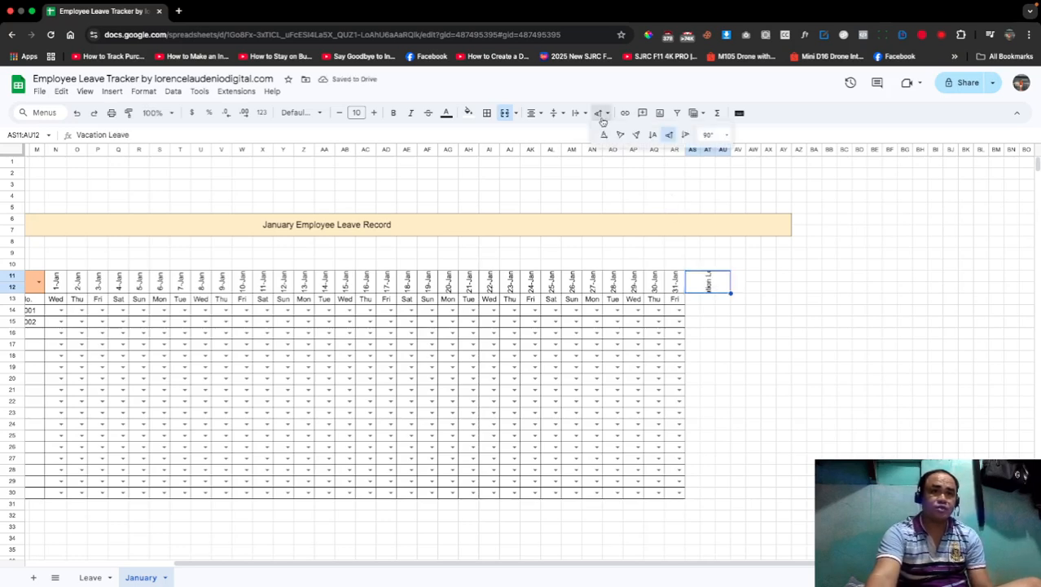
{"action": "left_click", "coordinate": [604, 135]}
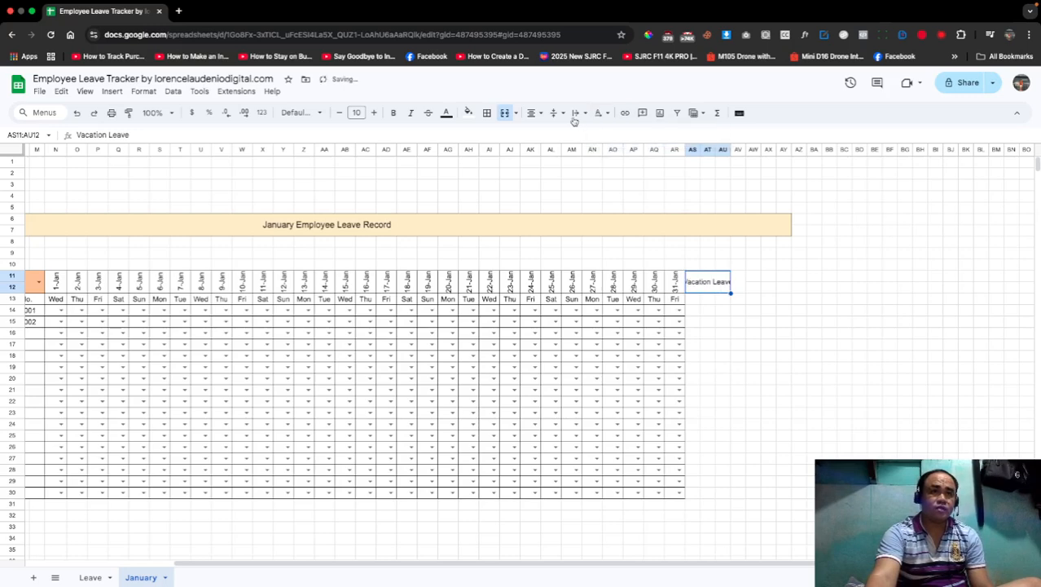
{"action": "left_click", "coordinate": [574, 118]}
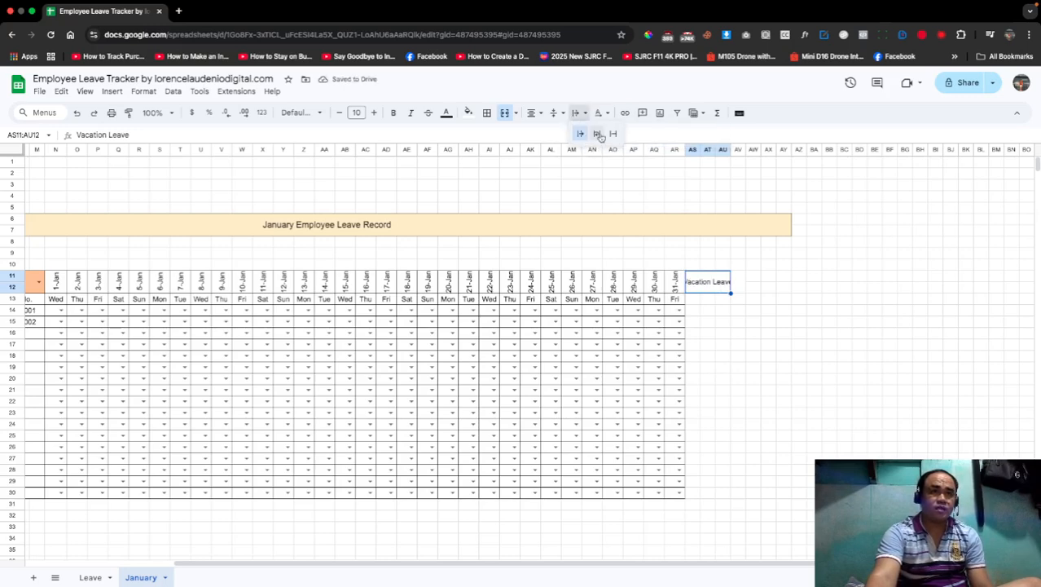
{"action": "left_click", "coordinate": [598, 135]}
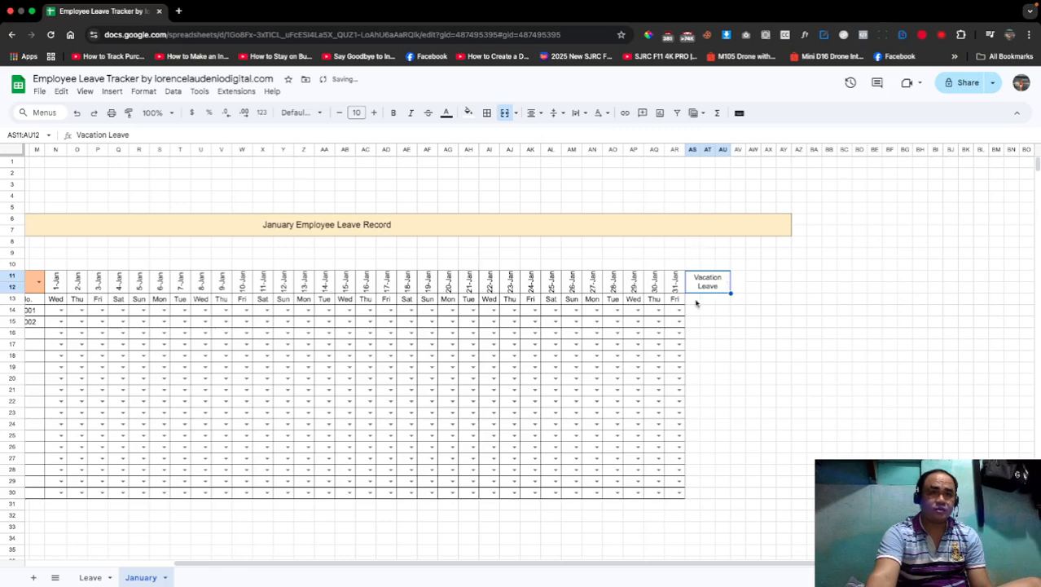
Step: Merge AS13:AU13, centre it horizontally and vertically with text wrapping, and enter the code VL
{"action": "left_click_drag", "start_coordinate": [694, 299], "coordinate": [727, 300]}
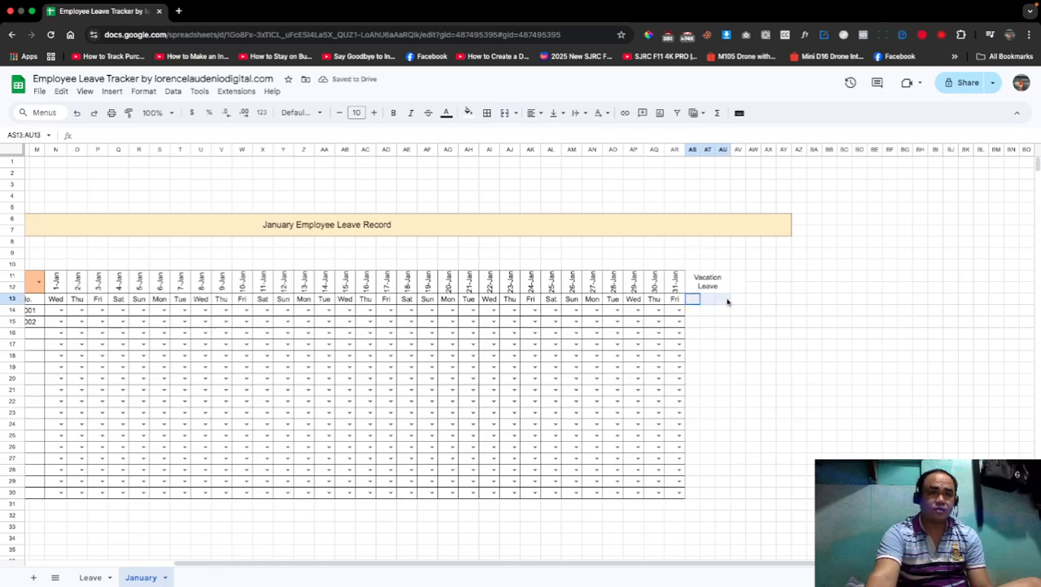
{"action": "left_click", "coordinate": [534, 116]}
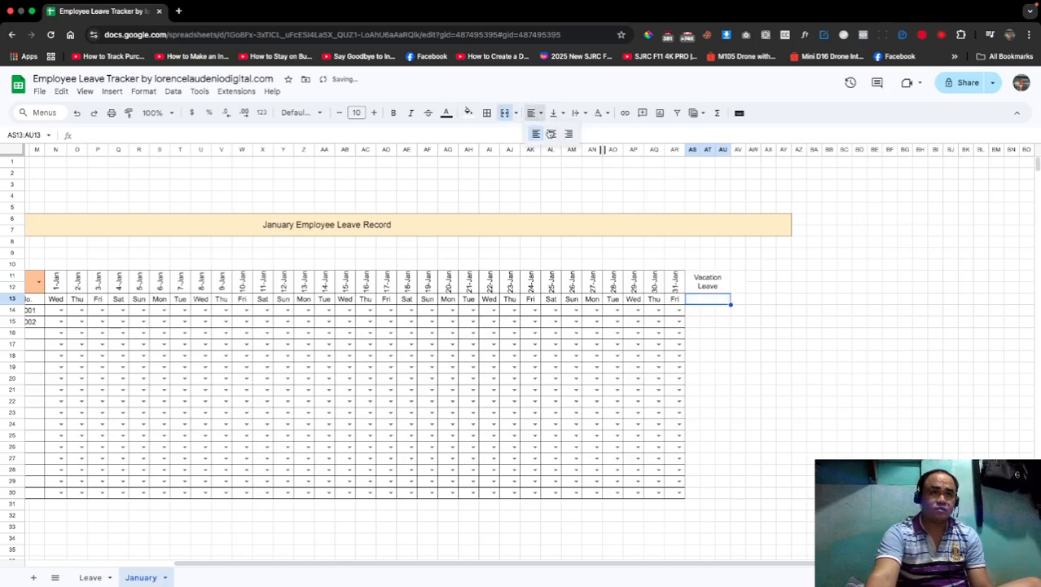
{"action": "left_click", "coordinate": [552, 134]}
{"action": "left_click", "coordinate": [558, 119]}
{"action": "left_click", "coordinate": [572, 134]}
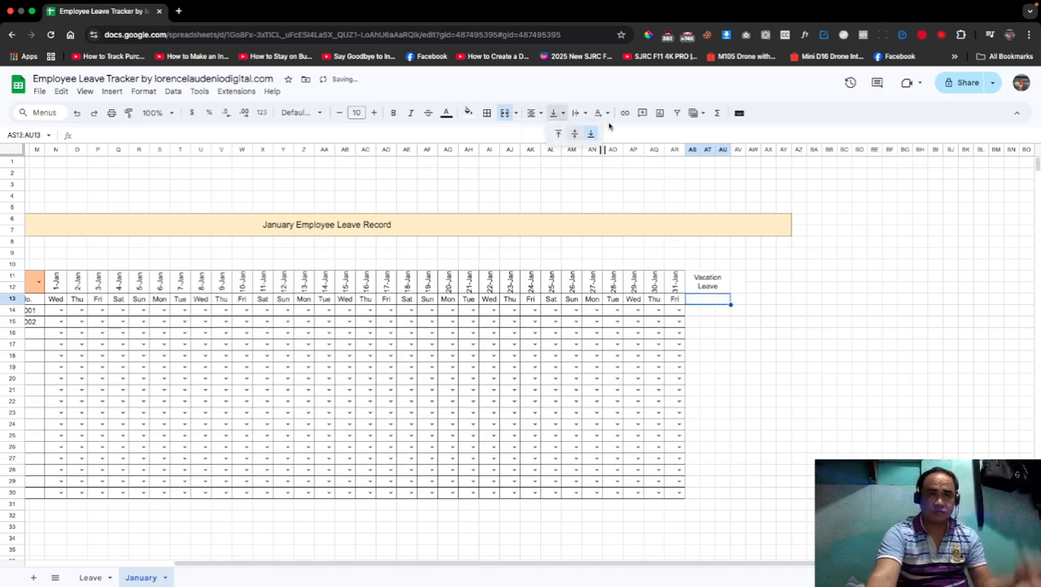
{"action": "left_click", "coordinate": [601, 113]}
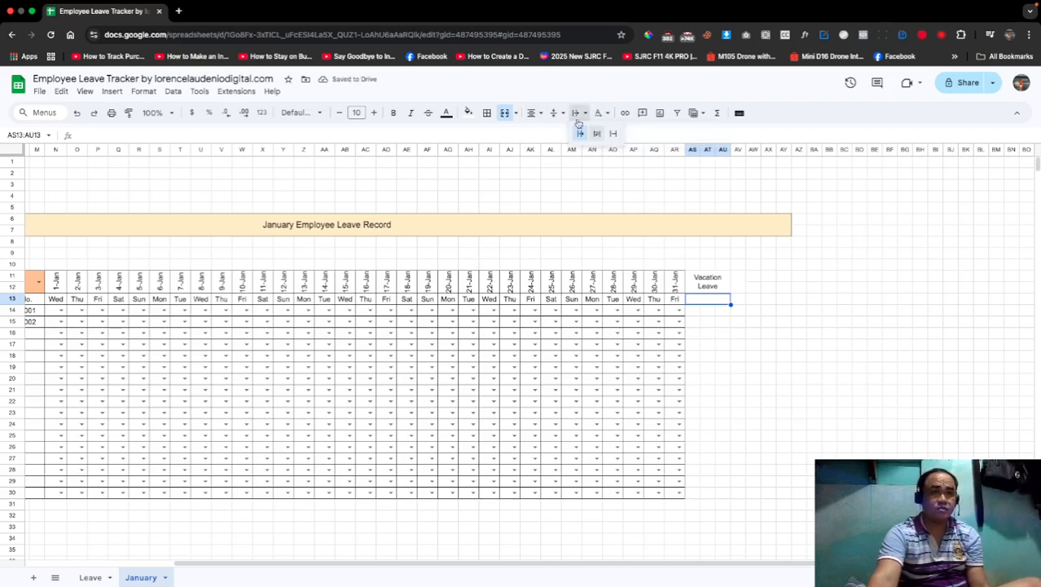
{"action": "left_click", "coordinate": [603, 135]}
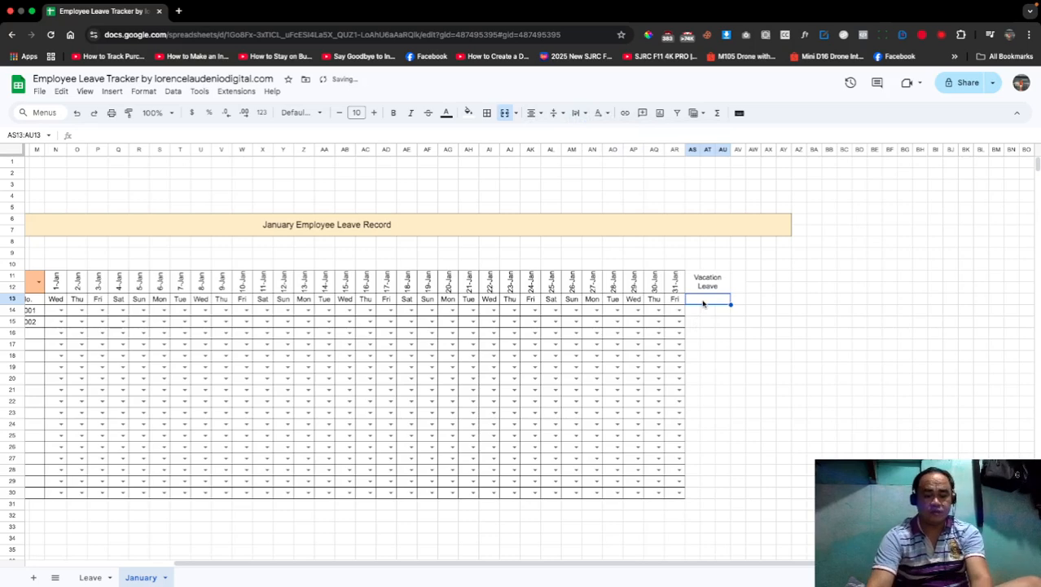
{"action": "type", "text": "VL"}
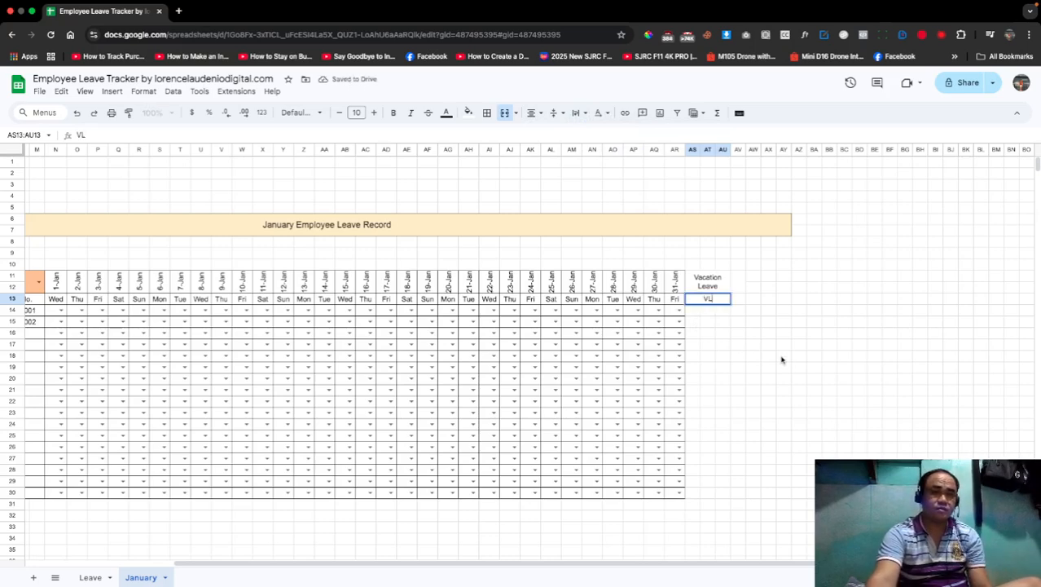
{"action": "left_click", "coordinate": [781, 360]}
Step: Copy the Vacation Leave header block AS11:AU13 and paste only its format at AV11
{"action": "left_click_drag", "start_coordinate": [719, 289], "coordinate": [720, 303]}
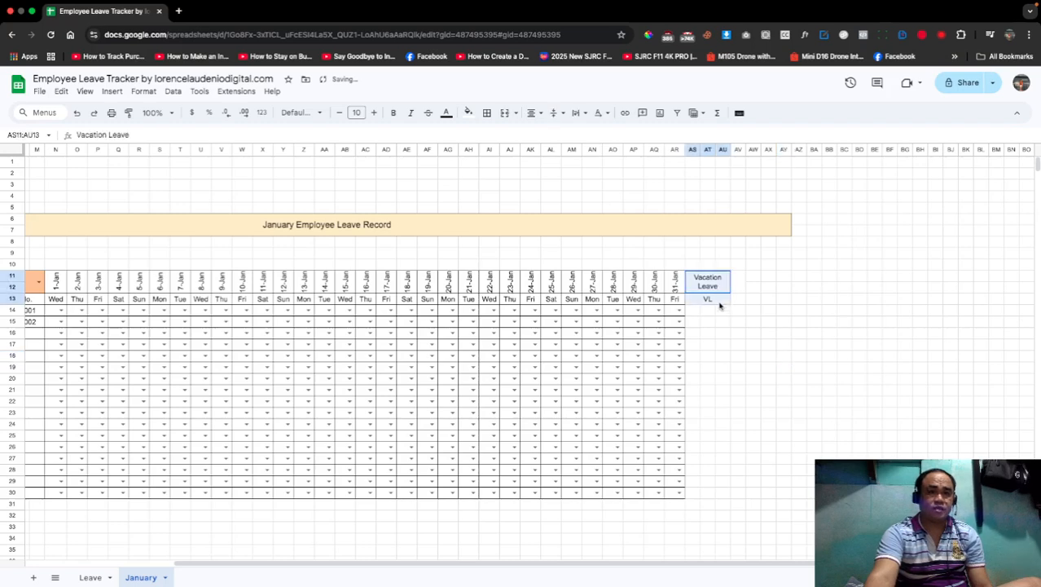
{"action": "key", "text": "super+c"}
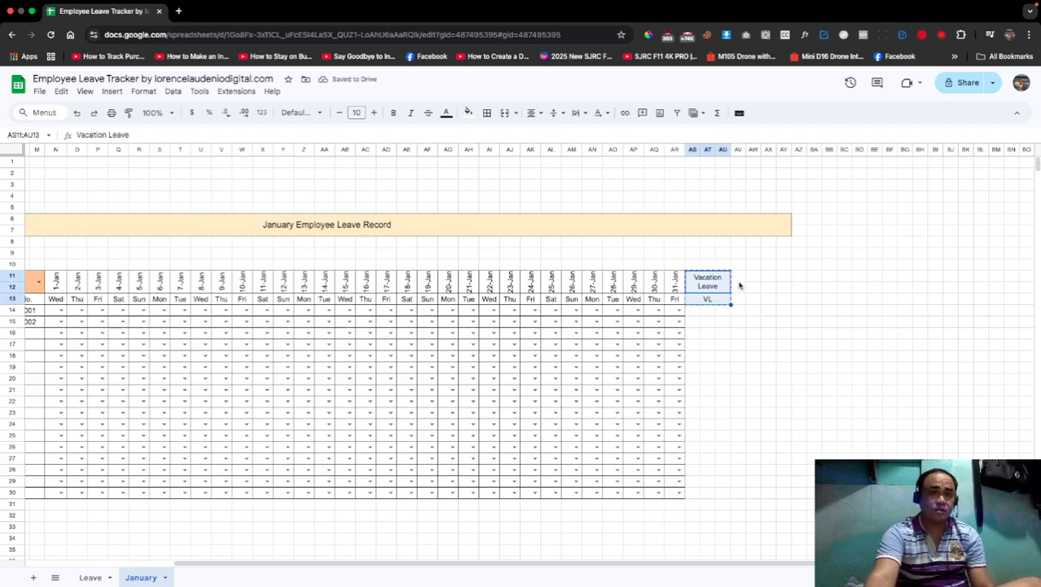
{"action": "left_click", "coordinate": [739, 284]}
{"action": "right_click", "coordinate": [742, 286]}
{"action": "mouse_move", "coordinate": [858, 242]}
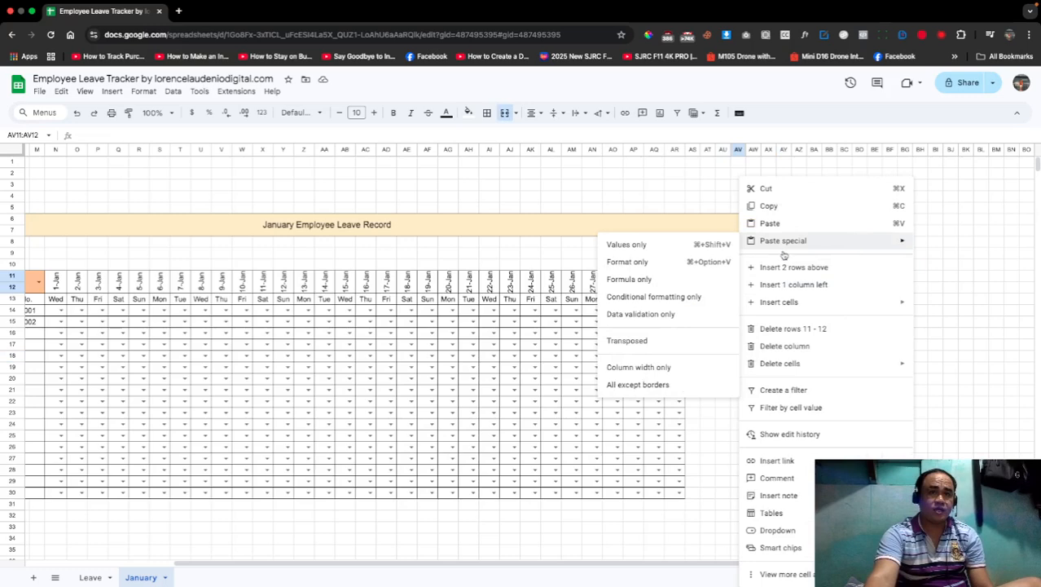
{"action": "left_click", "coordinate": [642, 267]}
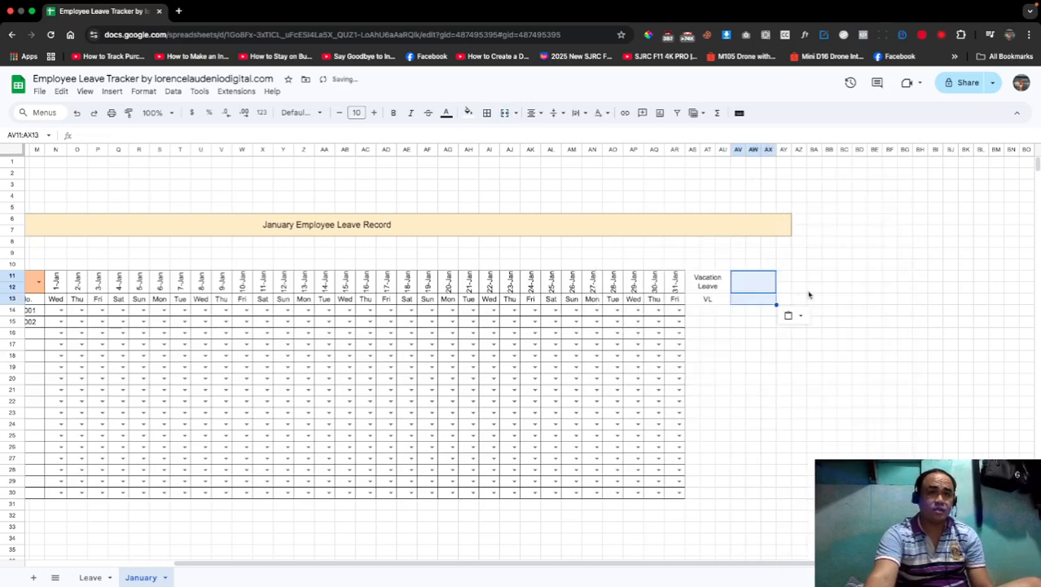
Step: Paste the copied header block's format only at AY11 and at BB11
{"action": "left_click", "coordinate": [787, 278]}
{"action": "right_click", "coordinate": [787, 278]}
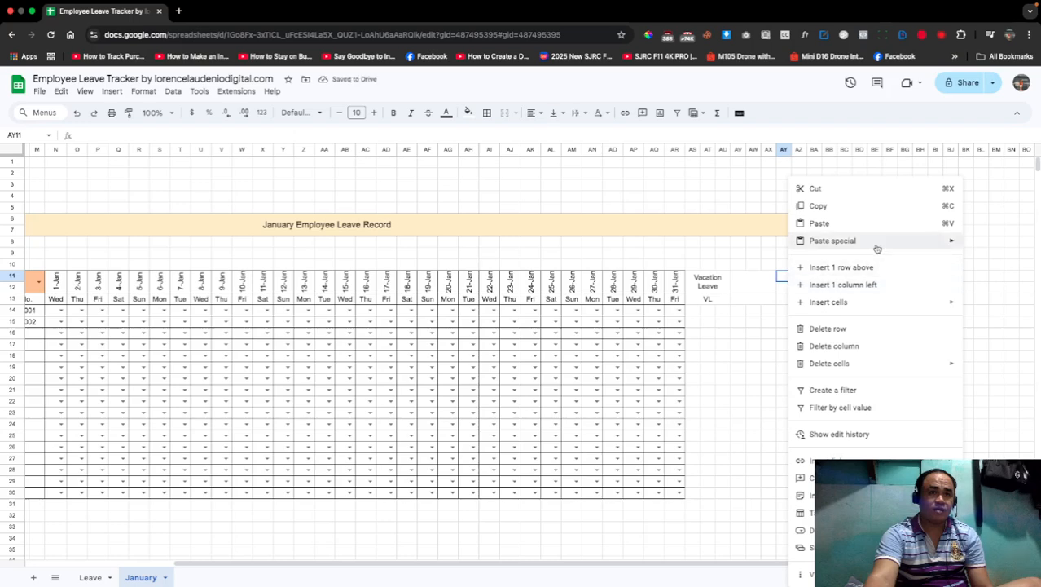
{"action": "mouse_move", "coordinate": [878, 246]}
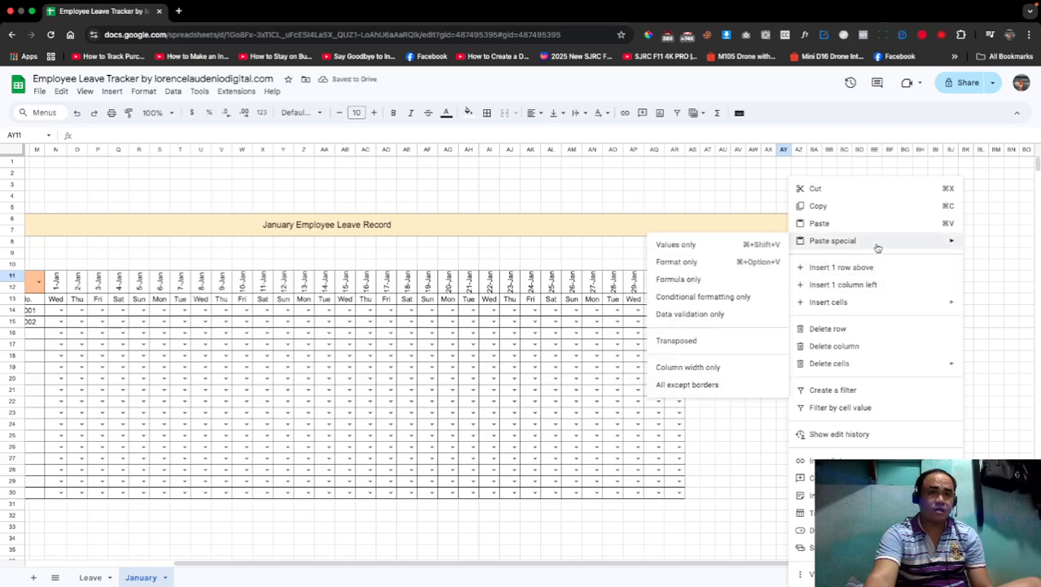
{"action": "left_click", "coordinate": [762, 264]}
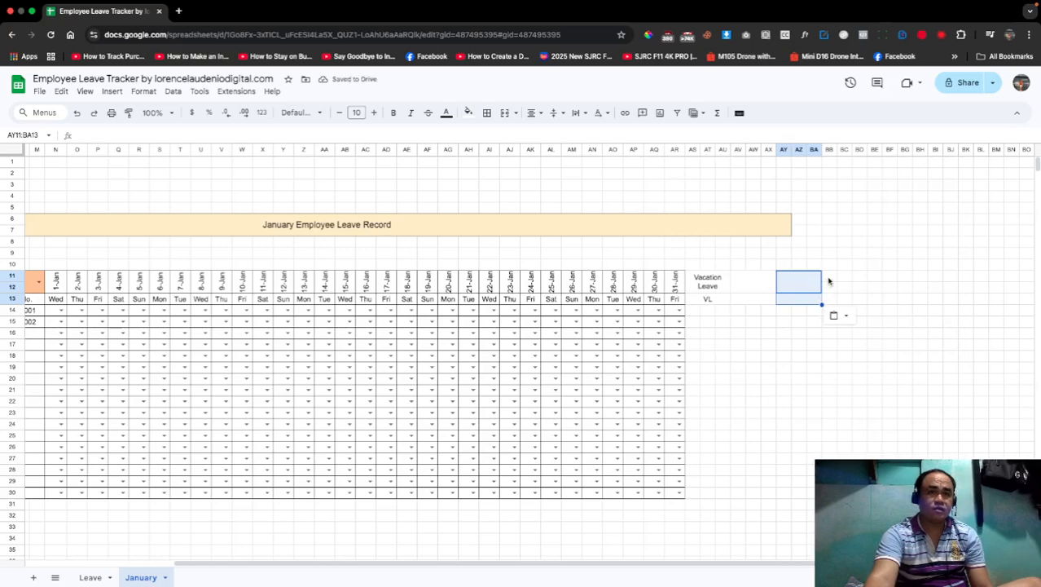
{"action": "right_click", "coordinate": [827, 279]}
{"action": "mouse_move", "coordinate": [872, 243]}
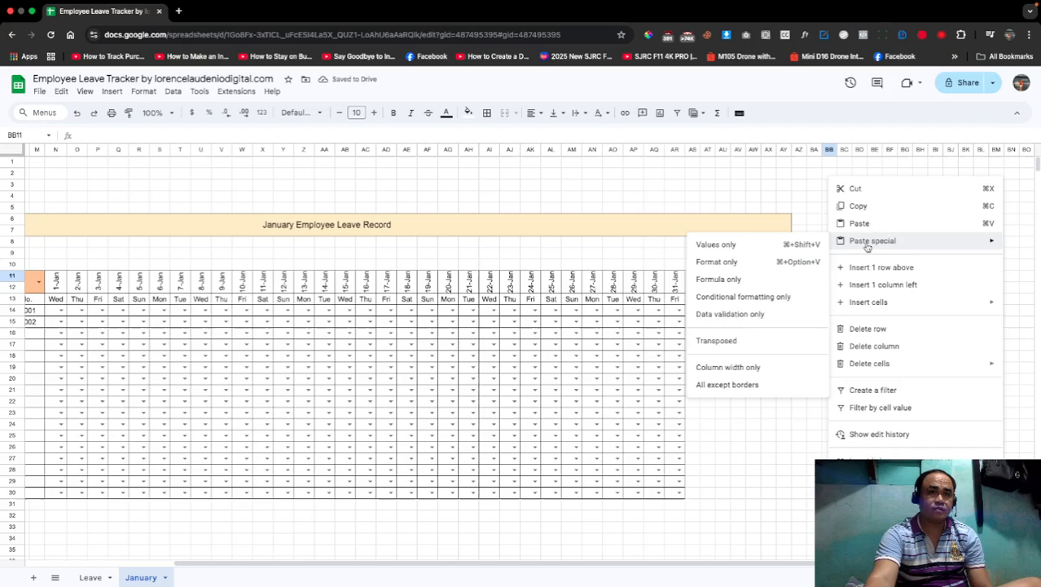
{"action": "left_click", "coordinate": [736, 262]}
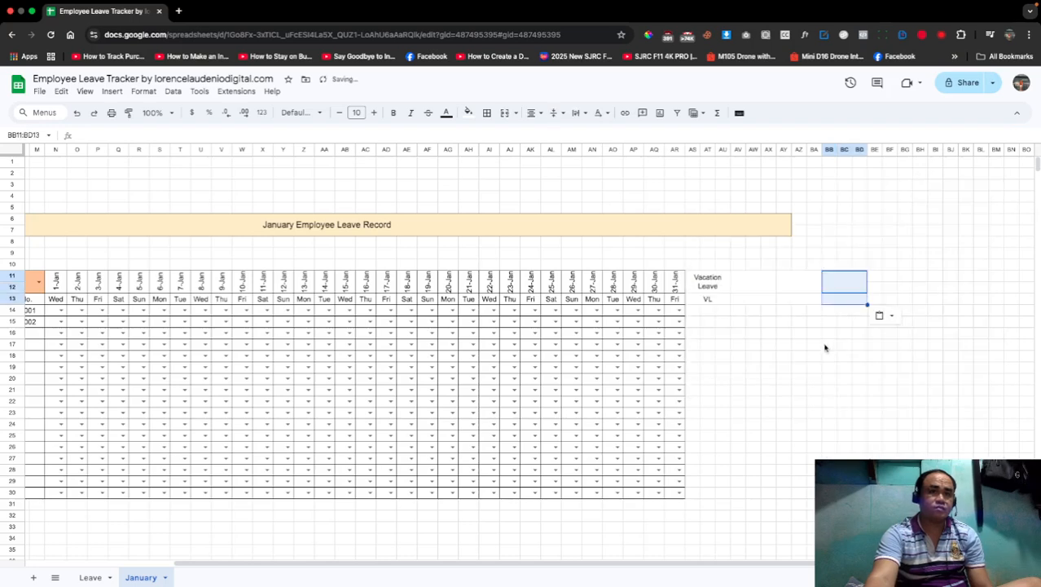
Step: Enter the header Sick Leave in merged cell AV11:AX12
{"action": "left_click", "coordinate": [737, 285]}
{"action": "type", "text": "S"}
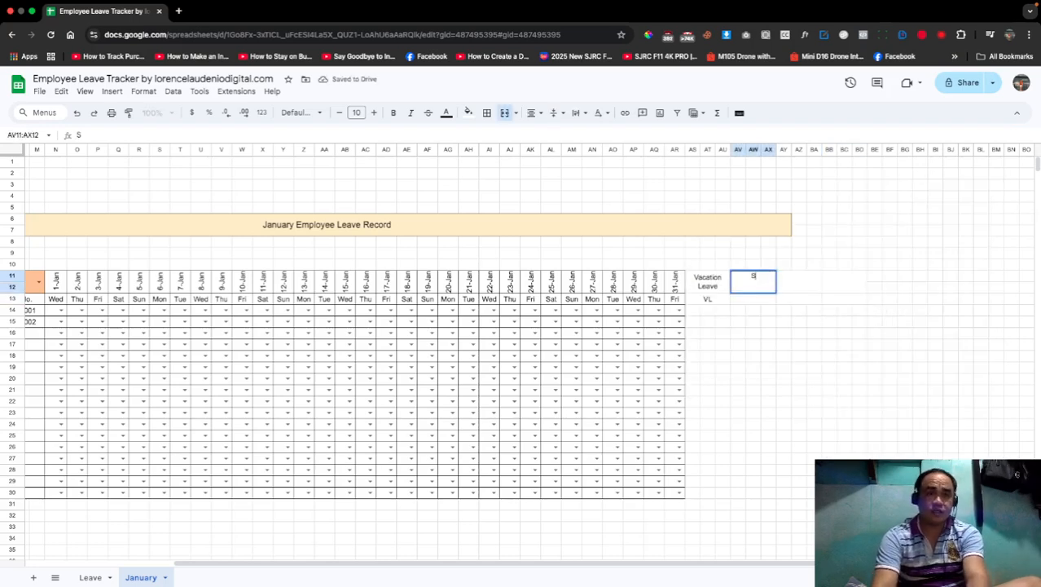
{"action": "type", "text": "ick Lave"}
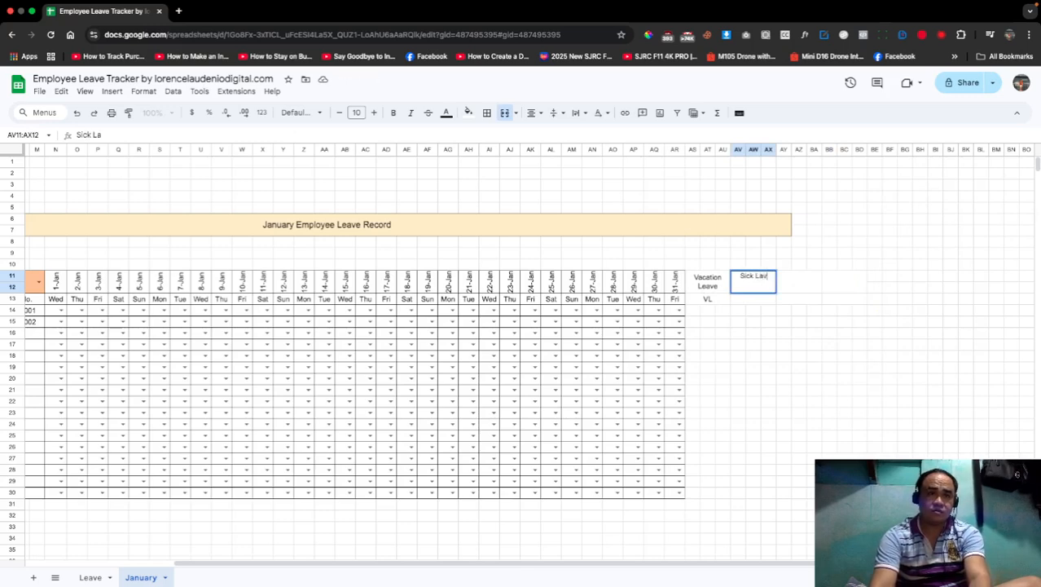
{"action": "key", "text": "Return"}
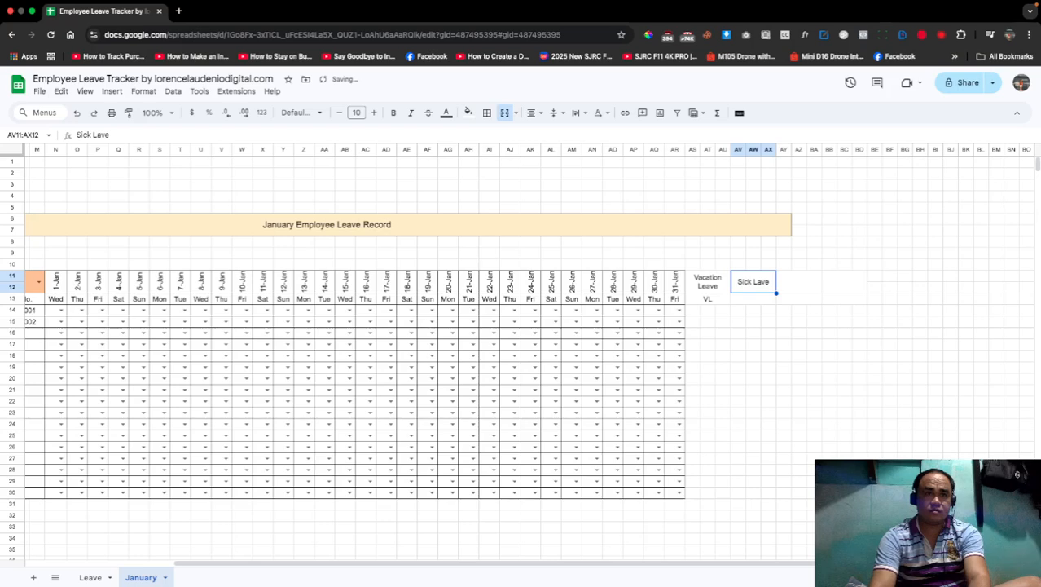
{"action": "type", "text": "Sick Leave"}
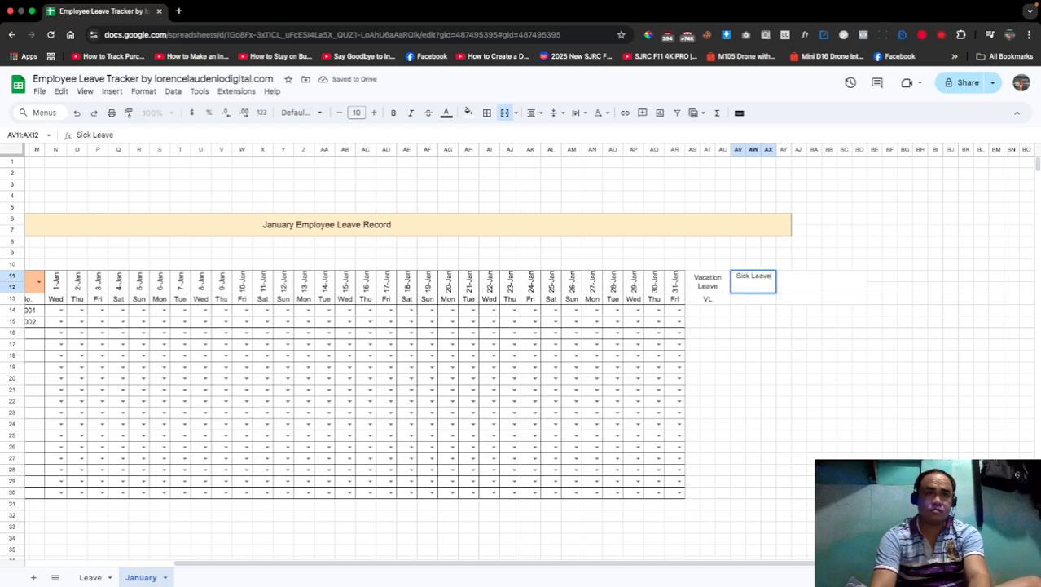
{"action": "key", "text": "Return"}
Step: Enter the header Emergency Leave in merged cell AY11:BA12
{"action": "left_click", "coordinate": [804, 289]}
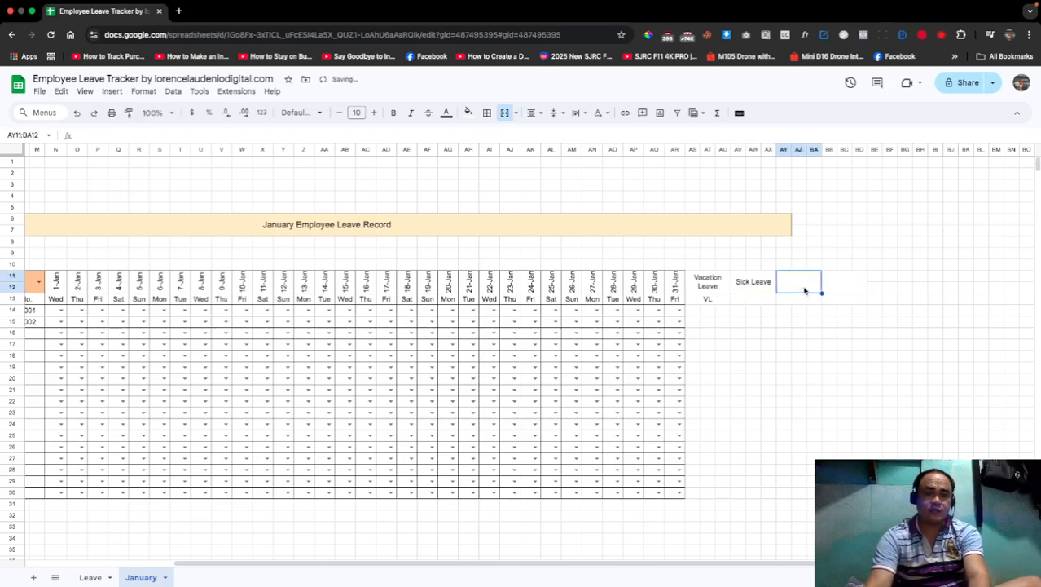
{"action": "type", "text": "S"}
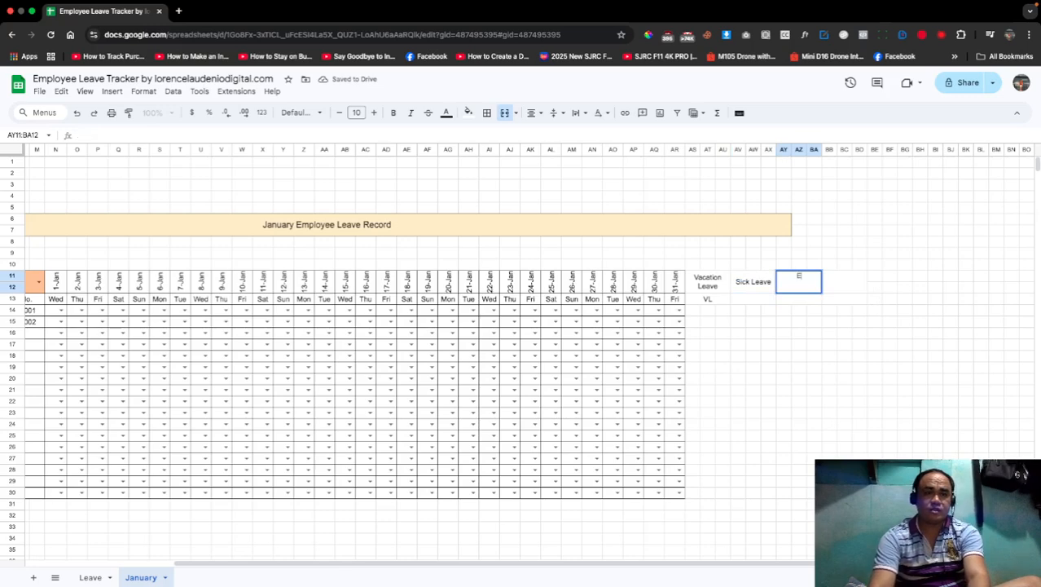
{"action": "type", "text": "mergenc"}
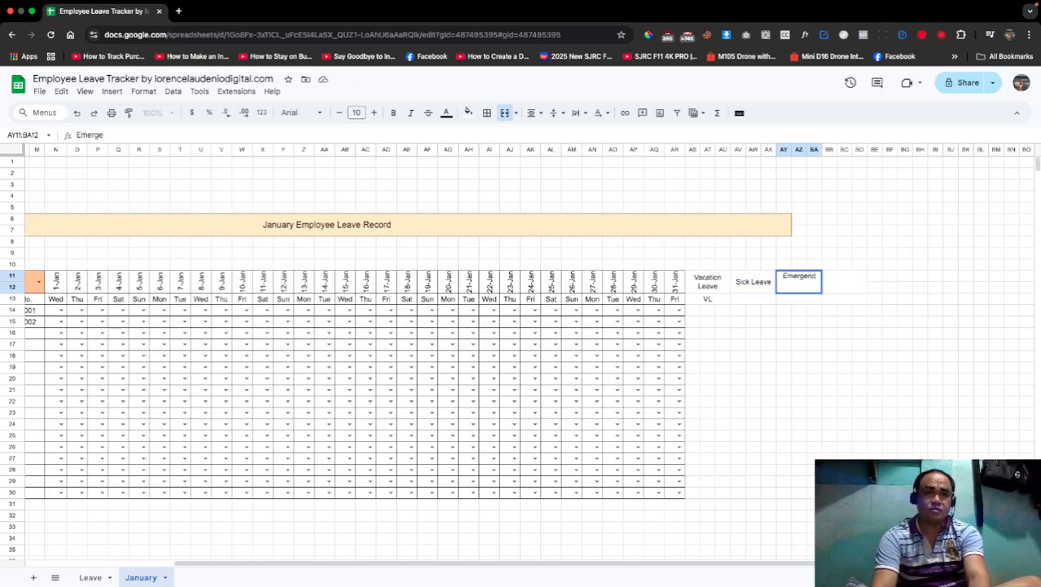
{"action": "type", "text": "y Leave"}
{"action": "key", "text": "Return"}
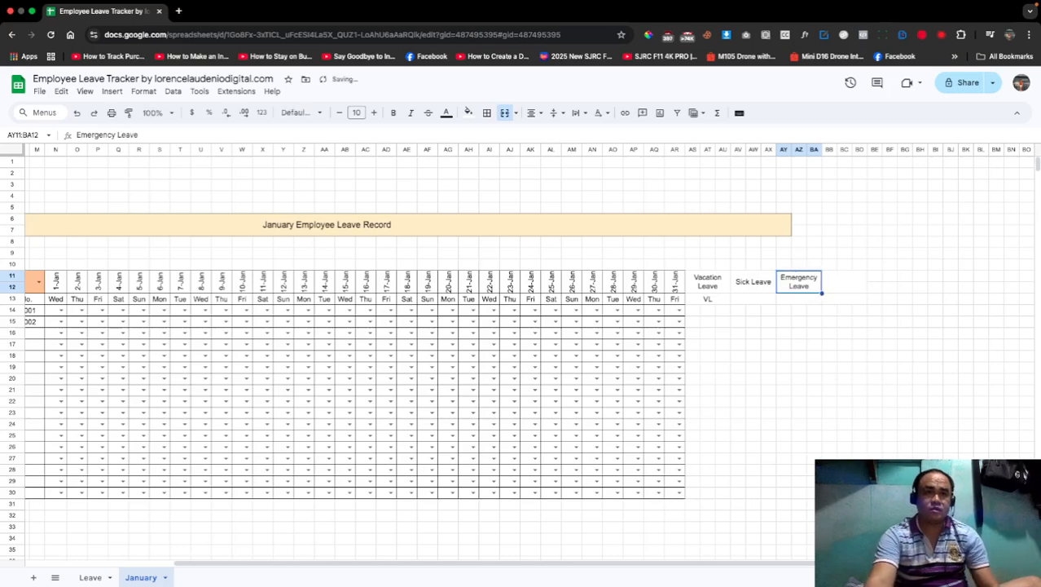
Step: Merge BB11:BD13 into a single cell and enter the header Total
{"action": "left_click", "coordinate": [852, 290]}
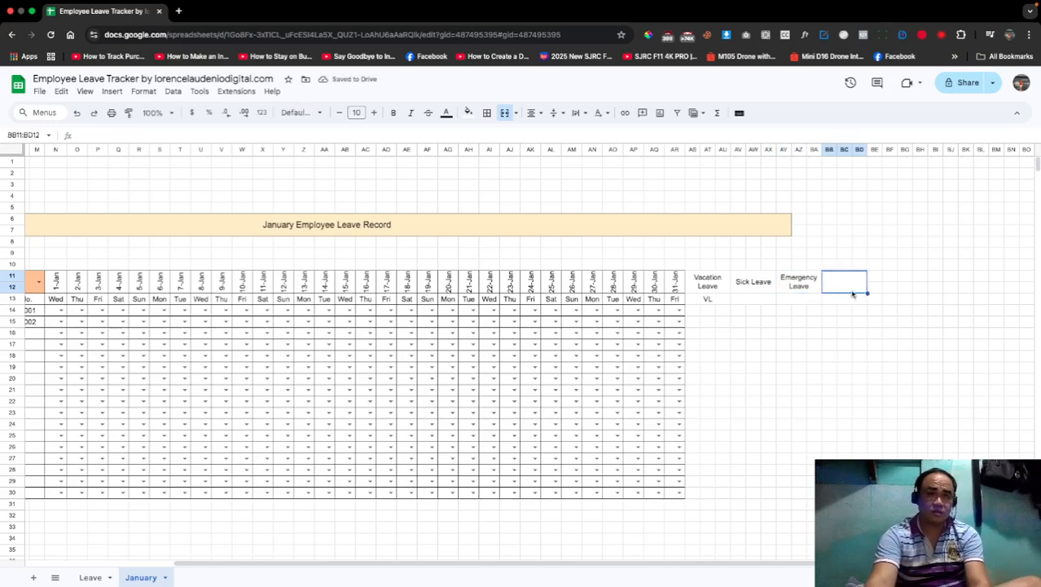
{"action": "left_click_drag", "start_coordinate": [851, 302], "coordinate": [852, 303]}
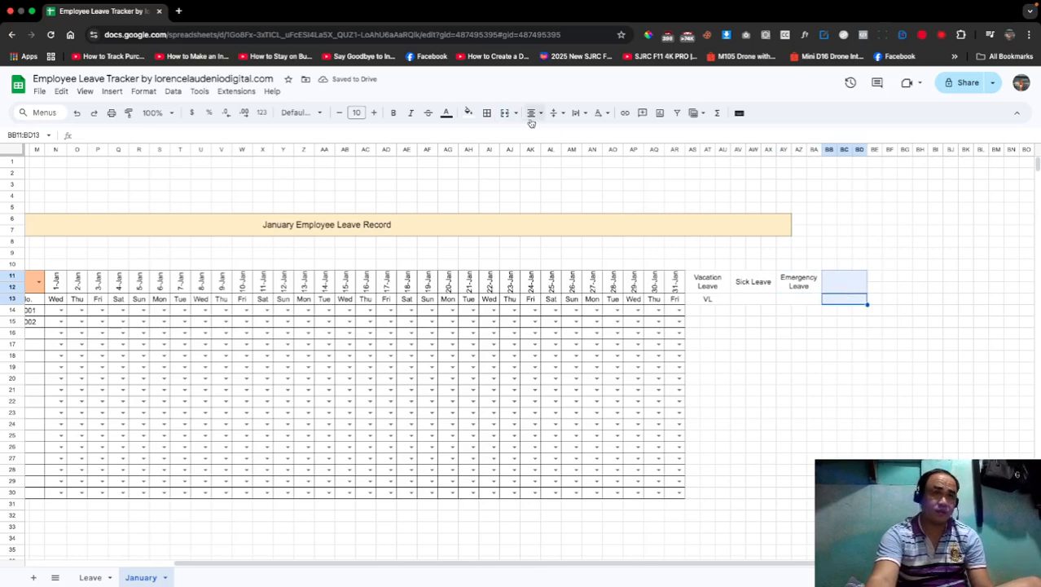
{"action": "left_click", "coordinate": [505, 116]}
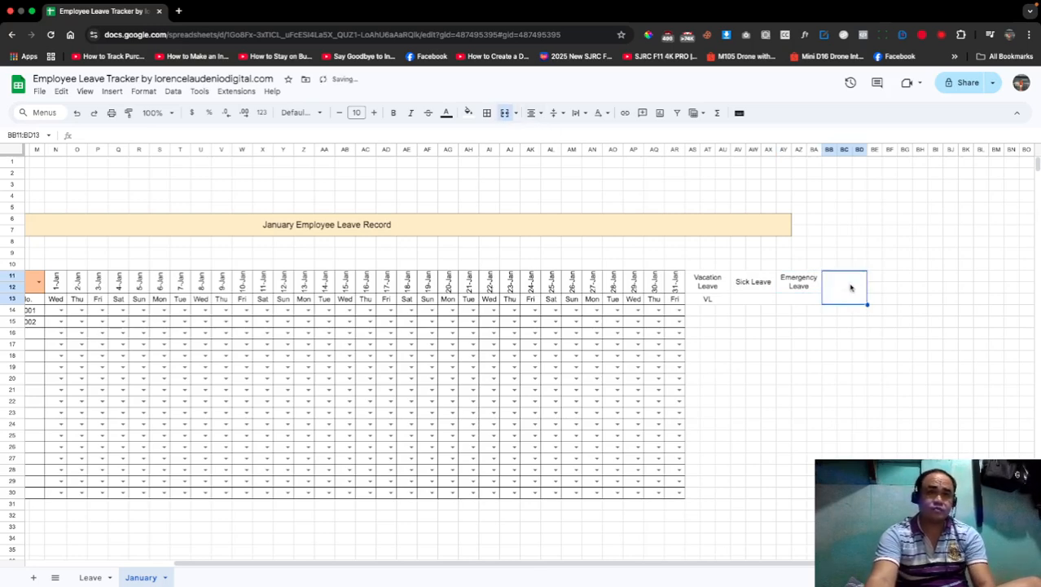
{"action": "type", "text": "To"}
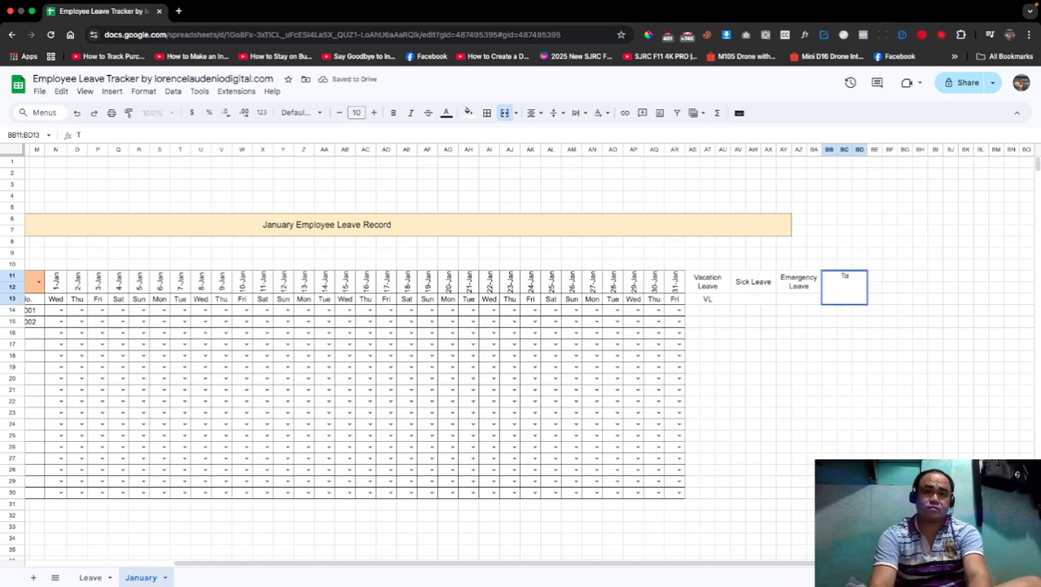
{"action": "type", "text": "tal"}
{"action": "key", "text": "Return"}
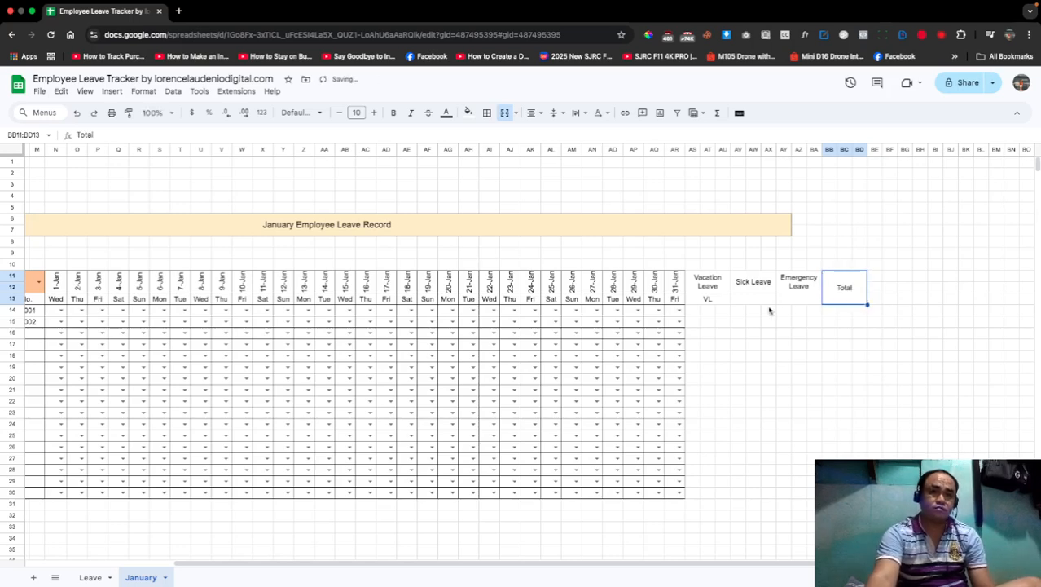
Step: Enter the leave code SL in AV13:AX13 under Sick Leave and EL in AY13:BA13 under Emergency Leave
{"action": "left_click", "coordinate": [766, 301]}
{"action": "type", "text": "SL"}
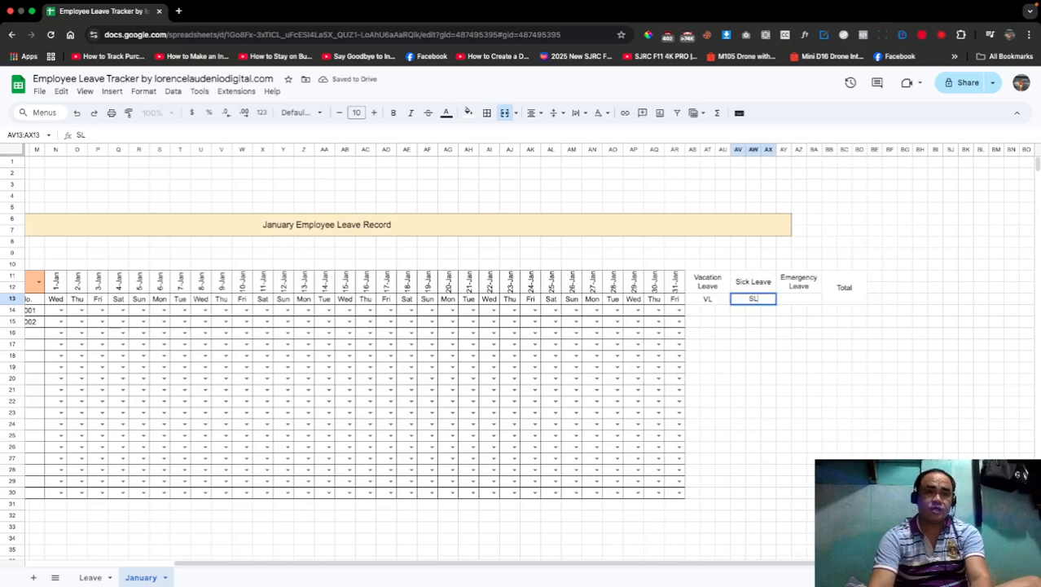
{"action": "left_click", "coordinate": [812, 305]}
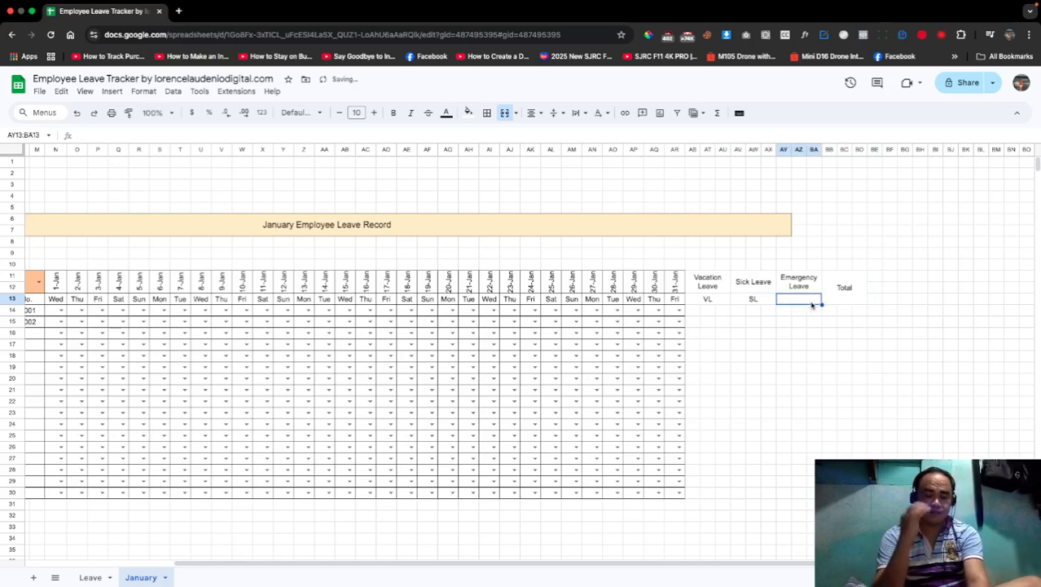
{"action": "type", "text": "EL"}
{"action": "key", "text": "Return"}
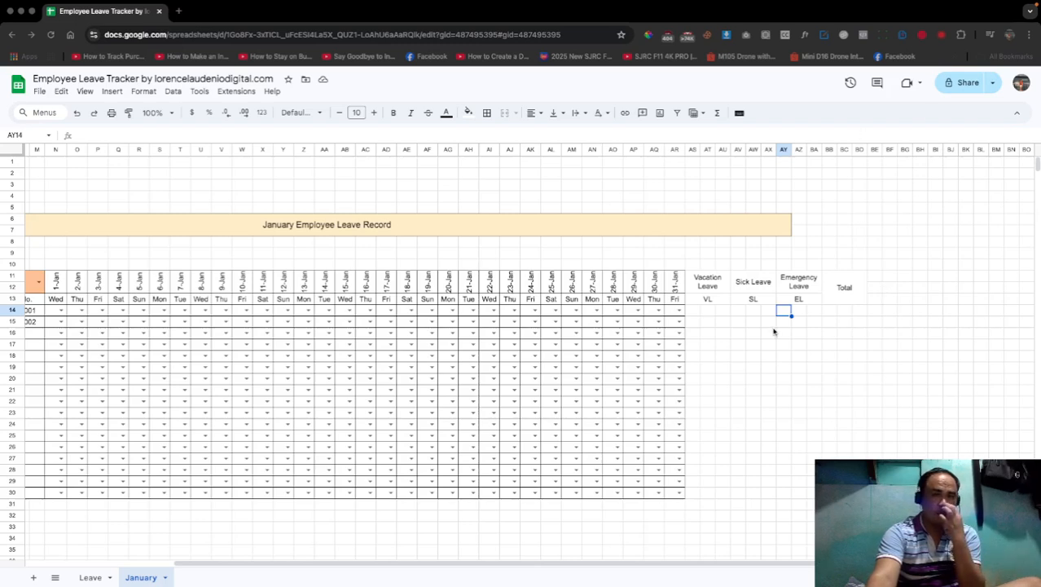
Step: Copy the leave code cells AS13:BA13 and paste their format only onto AS14:BA30
{"action": "left_click", "coordinate": [714, 304]}
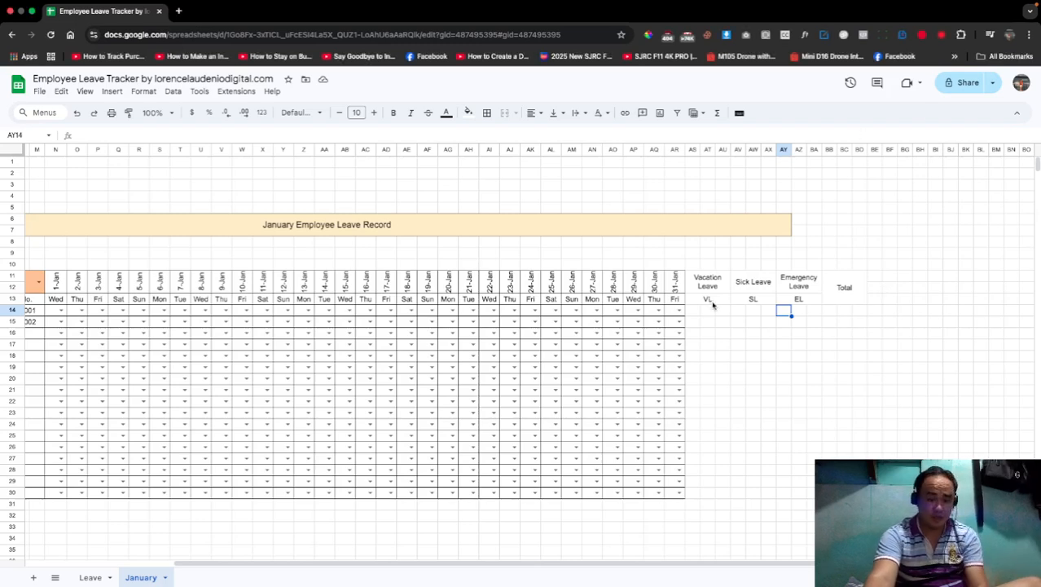
{"action": "left_click", "coordinate": [713, 301]}
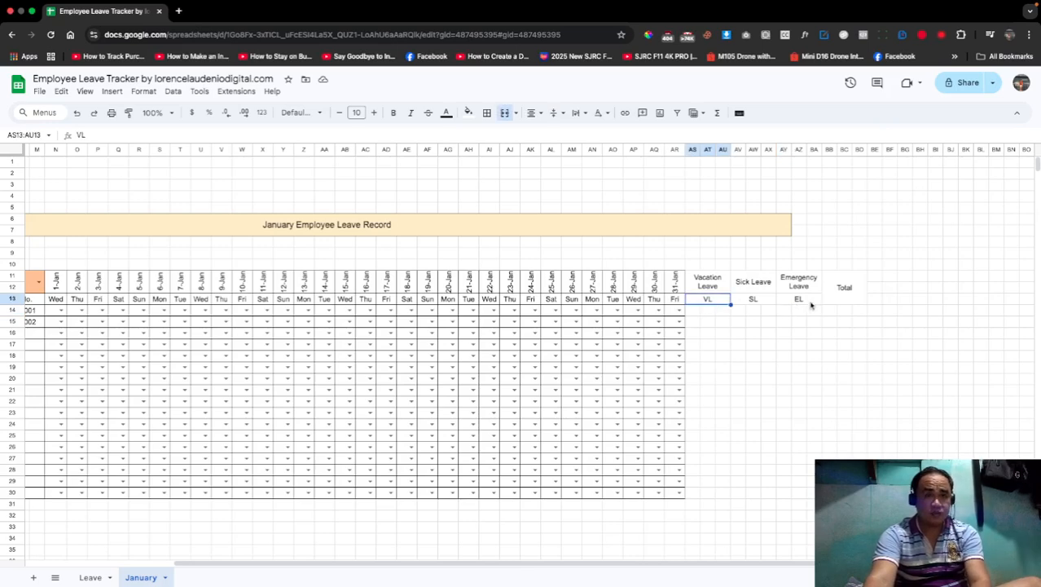
{"action": "left_click", "coordinate": [817, 302], "text": "shift"}
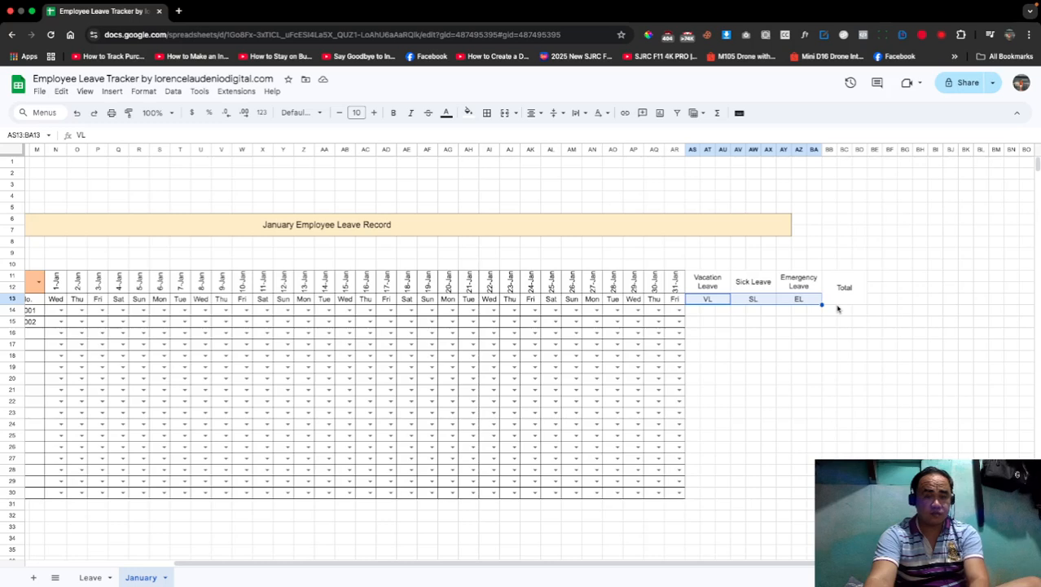
{"action": "type", "text": "Vacation Leave\tVacation Leave\tVacation Leave VL\tVL\tVL"}
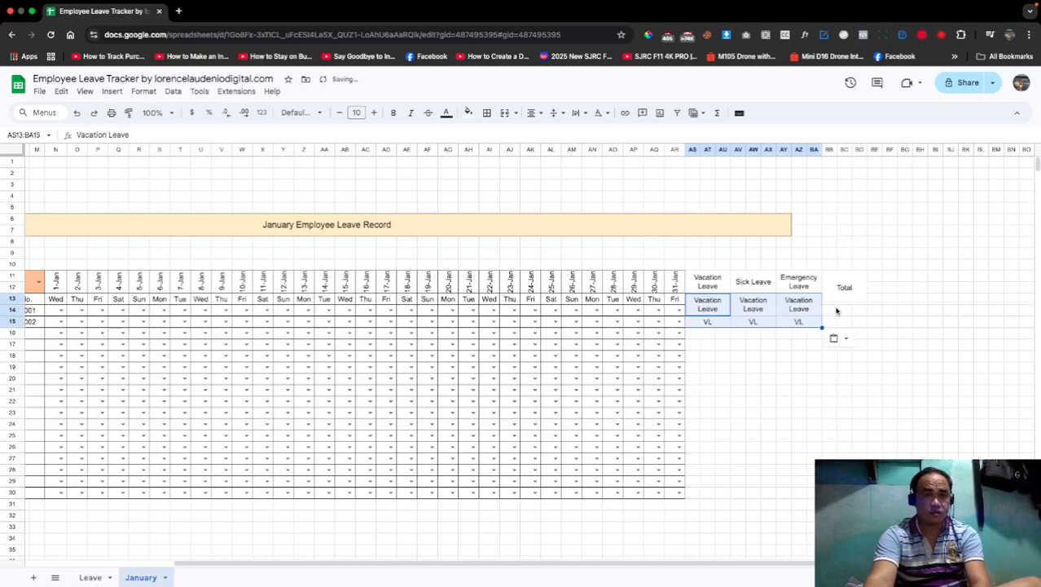
{"action": "key", "text": "ctrl+z"}
{"action": "key", "text": "ctrl+c"}
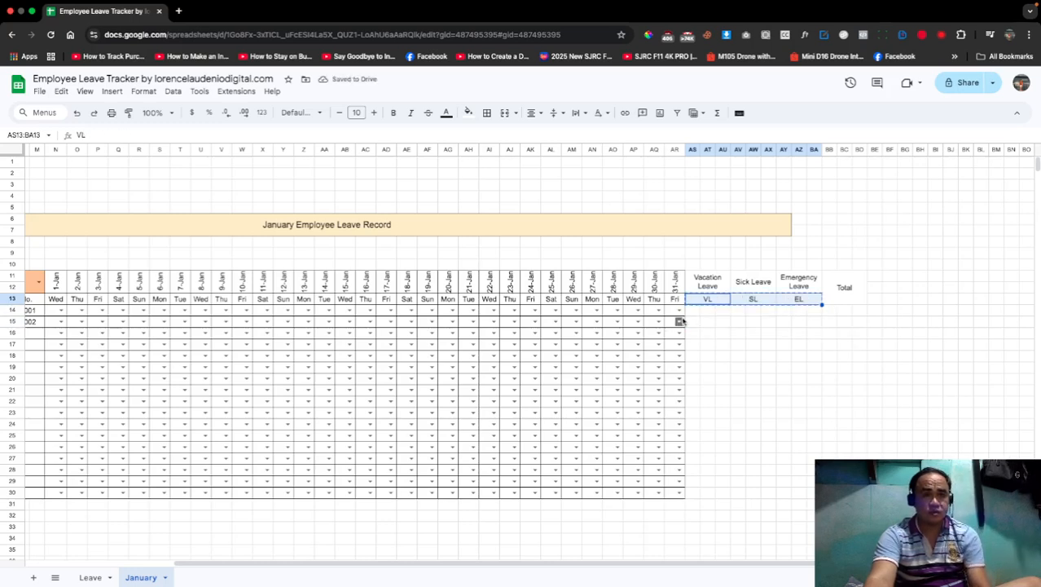
{"action": "left_click_drag", "start_coordinate": [707, 310], "coordinate": [806, 493]}
{"action": "right_click", "coordinate": [811, 391]}
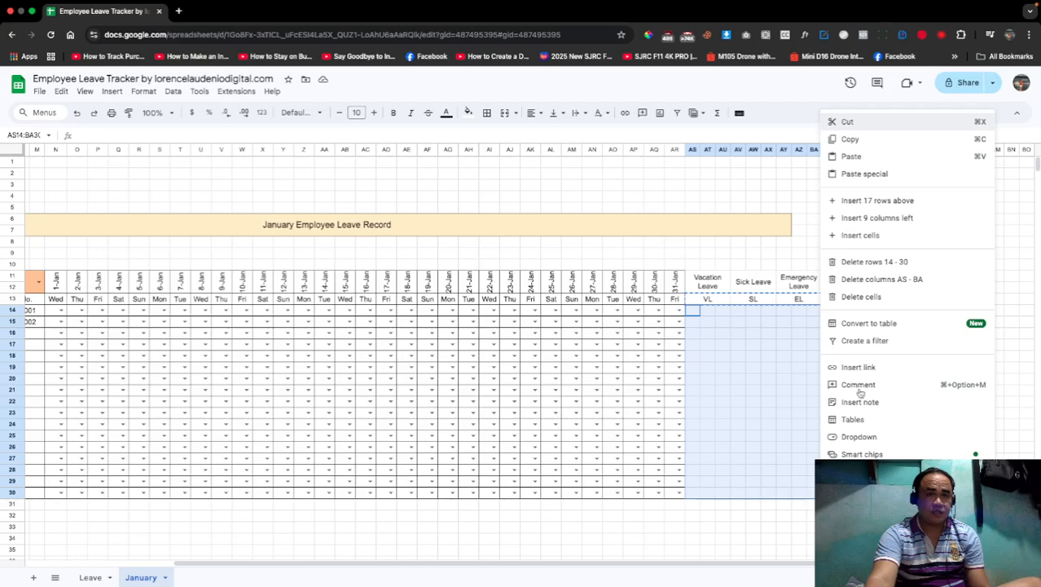
{"action": "mouse_move", "coordinate": [856, 177]}
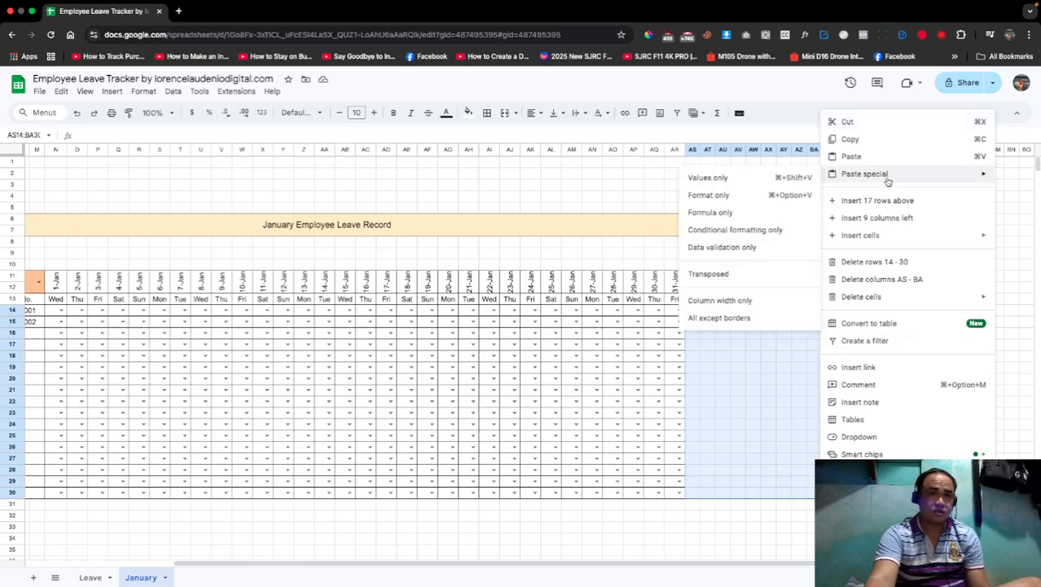
{"action": "left_click", "coordinate": [753, 203]}
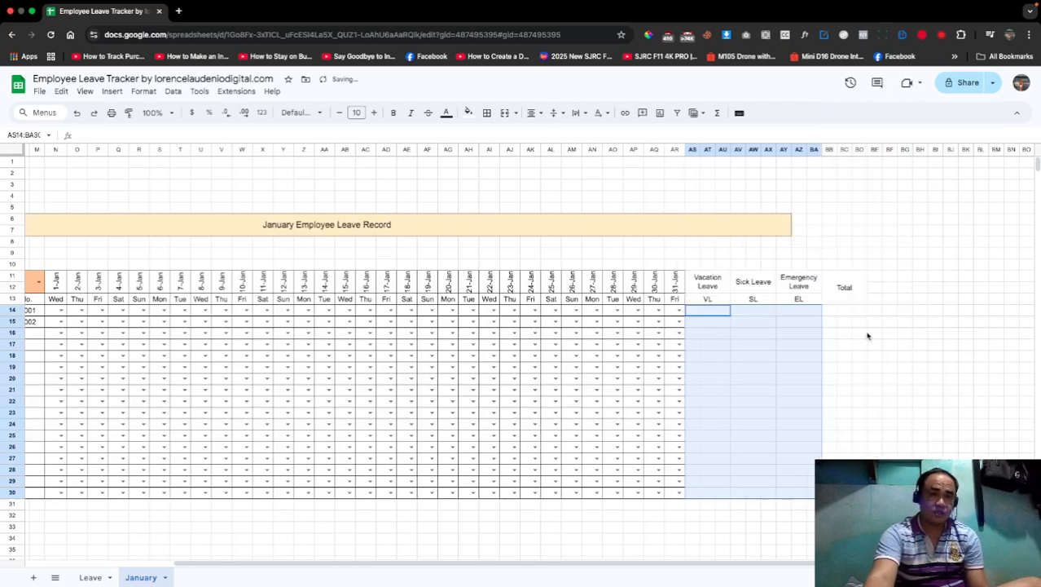
Step: Copy AY14:BA30 and paste its format only at BB14 under the Total header
{"action": "left_click_drag", "start_coordinate": [810, 311], "coordinate": [808, 495]}
{"action": "key", "text": "super+c"}
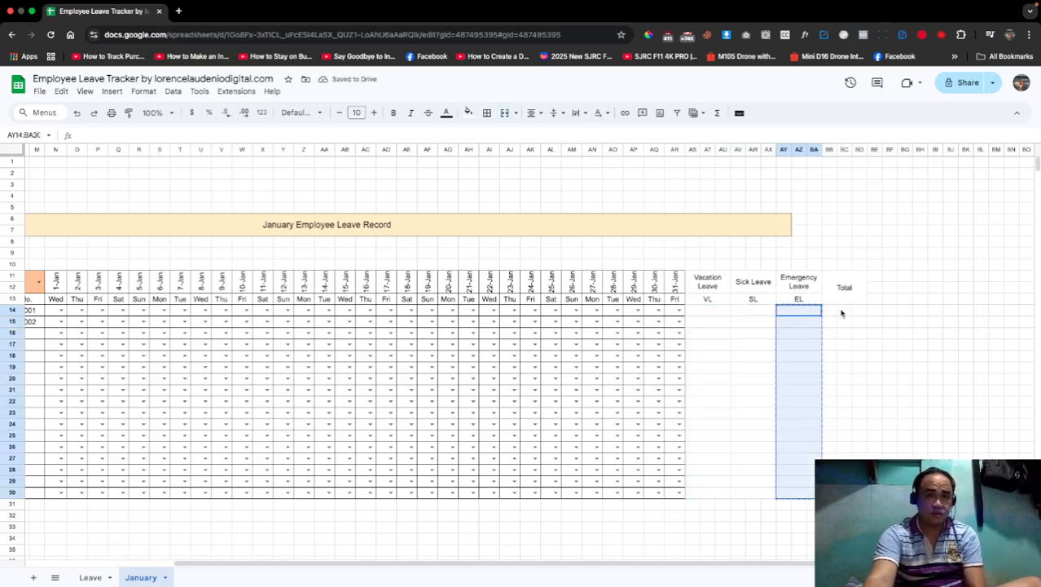
{"action": "right_click", "coordinate": [833, 312]}
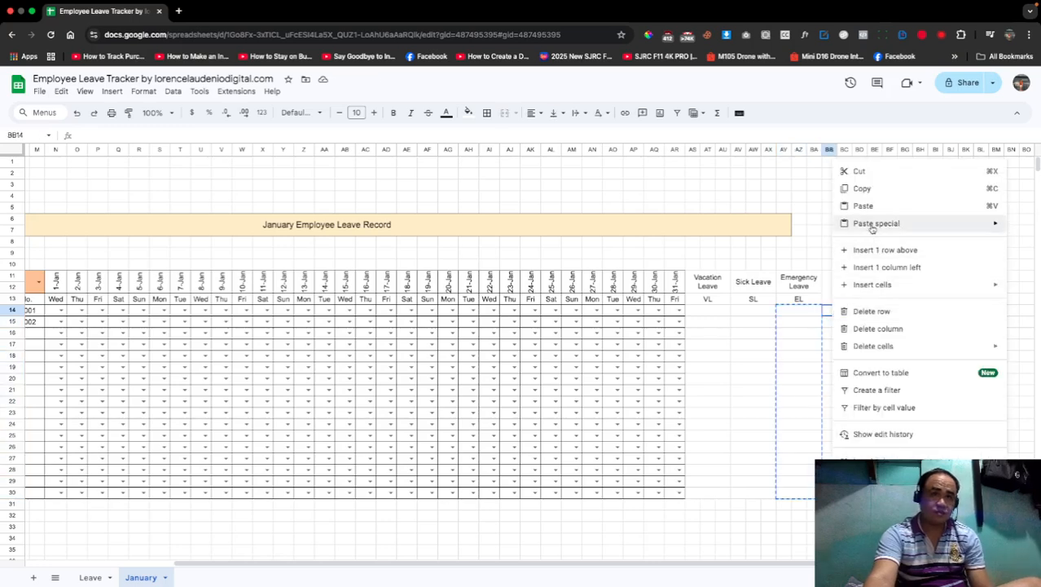
{"action": "mouse_move", "coordinate": [870, 229]}
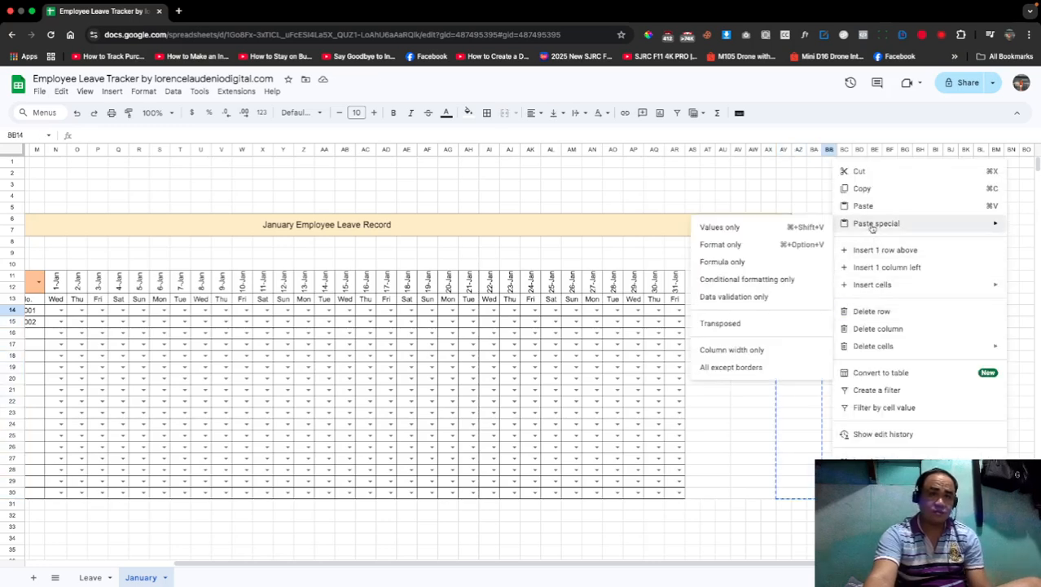
{"action": "left_click", "coordinate": [786, 245]}
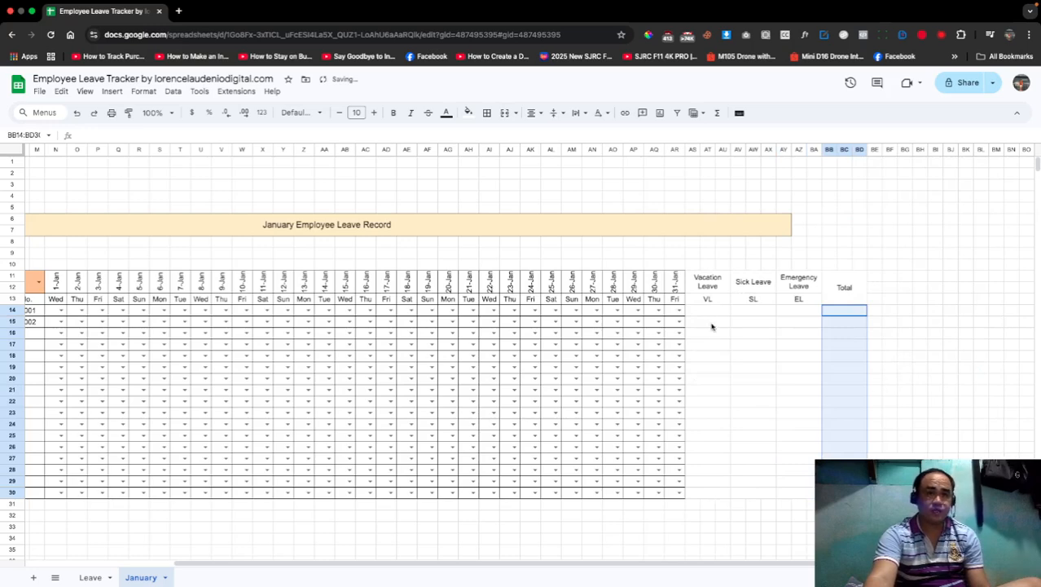
Step: Start a COUNTIF formula in the first Vacation Leave cell, AS14, with the column-locked range $N14:$AR14
{"action": "left_click", "coordinate": [717, 313]}
{"action": "type", "text": "="}
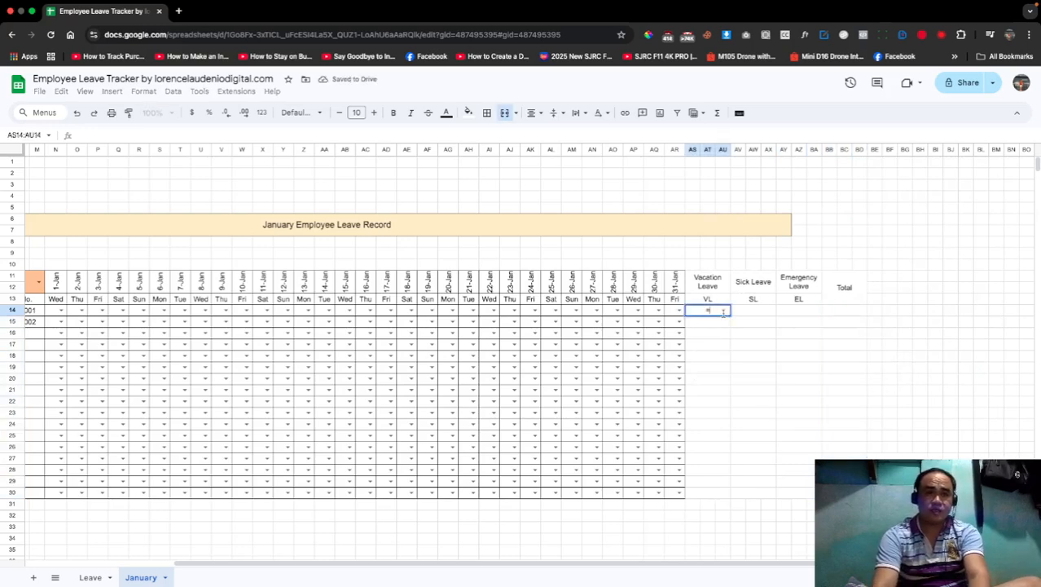
{"action": "type", "text": "counti"}
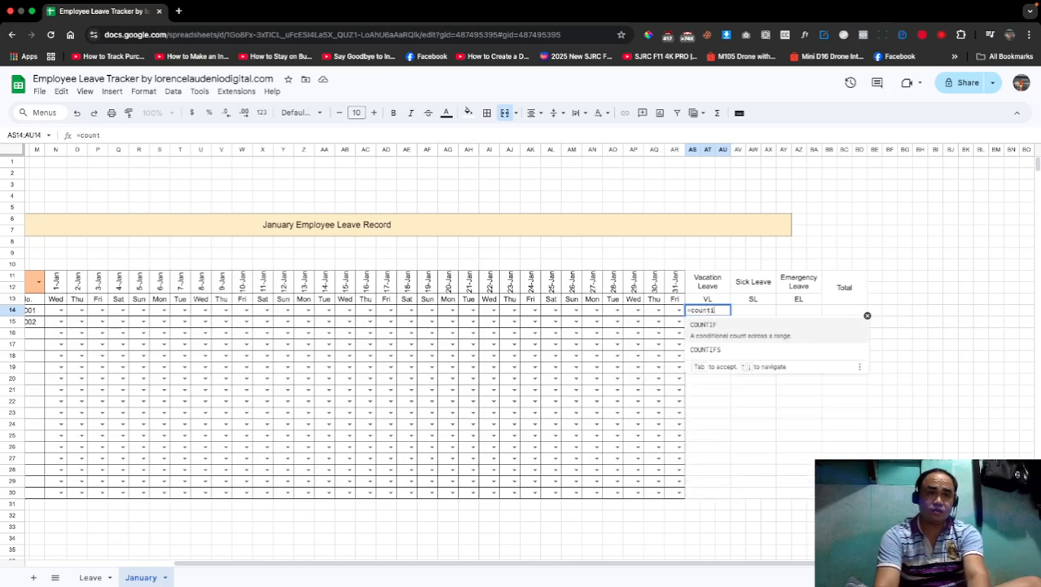
{"action": "type", "text": "f"}
{"action": "key", "text": "Tab"}
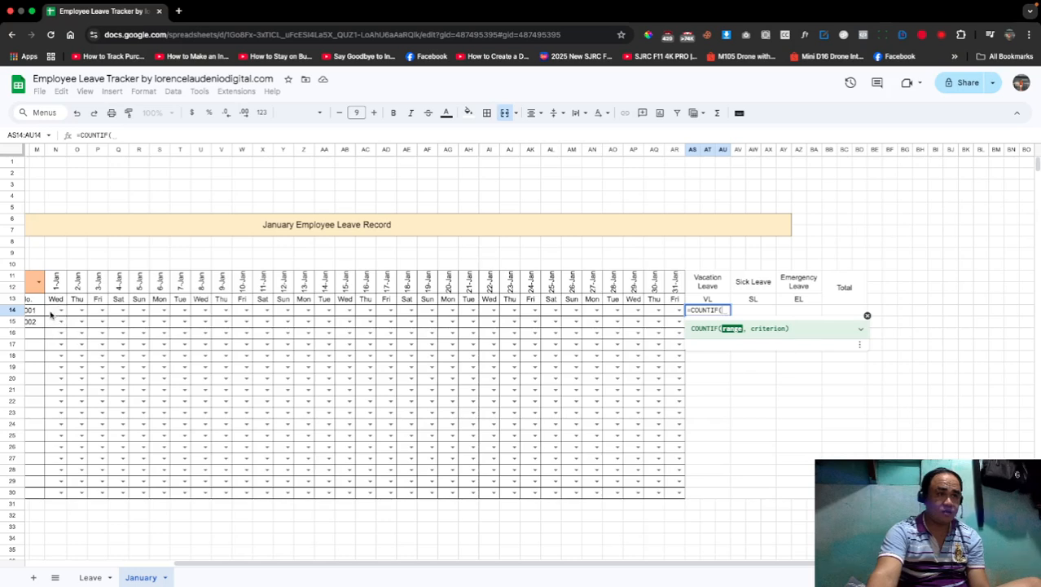
{"action": "left_click_drag", "start_coordinate": [51, 314], "coordinate": [678, 313]}
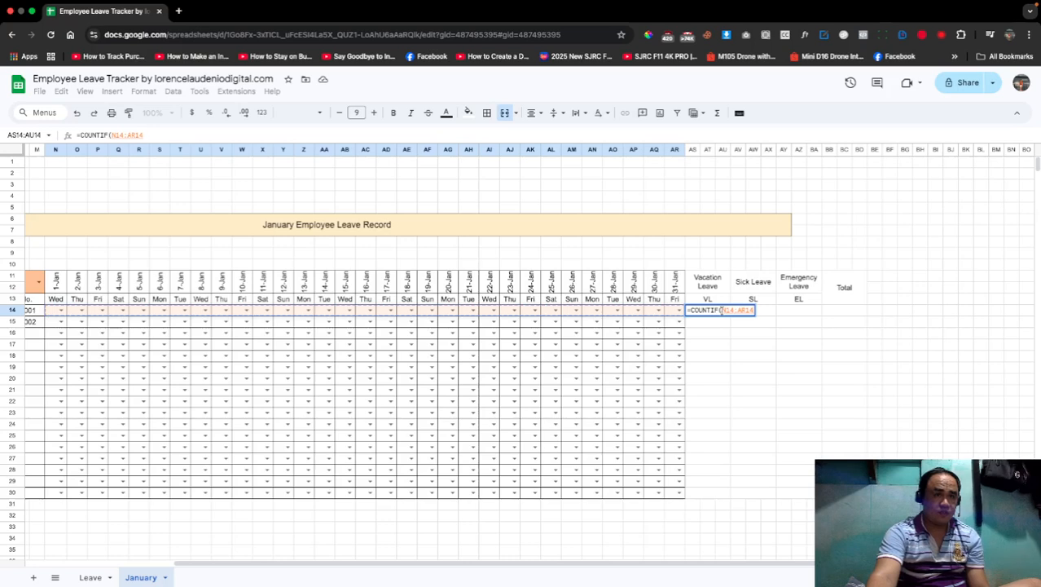
{"action": "left_click", "coordinate": [722, 311]}
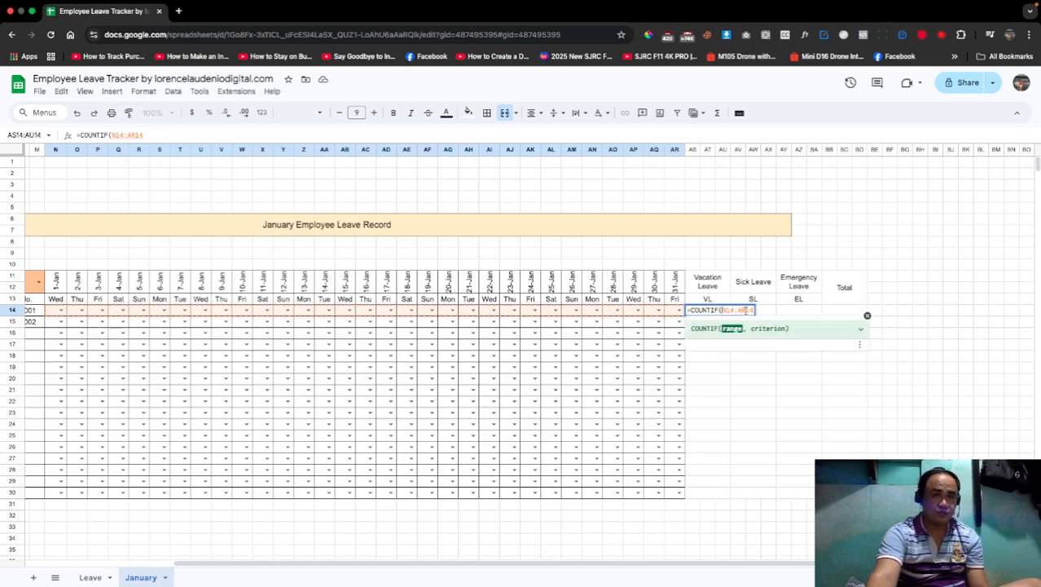
{"action": "type", "text": "$"}
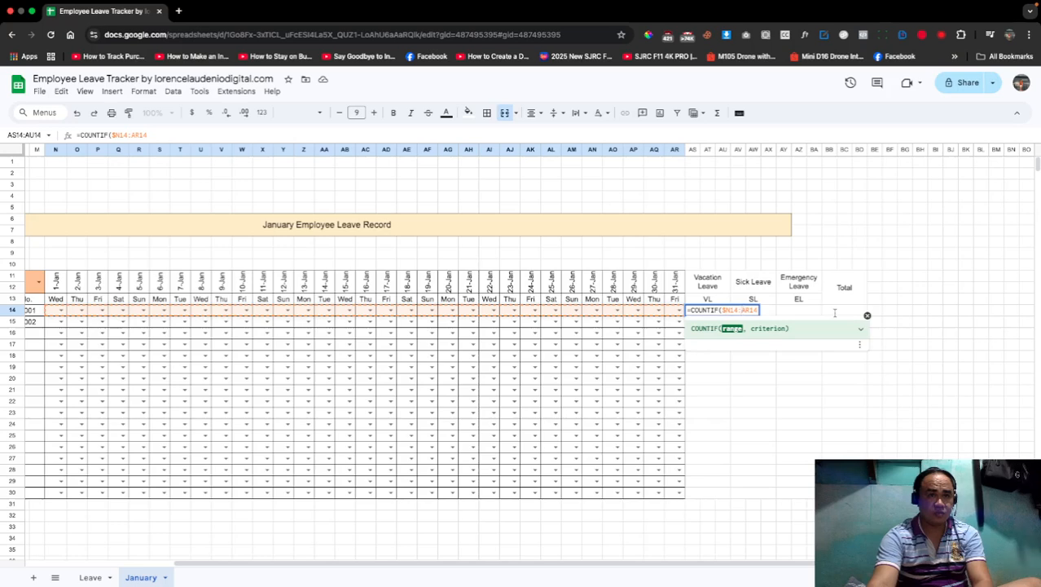
{"action": "type", "text": "$"}
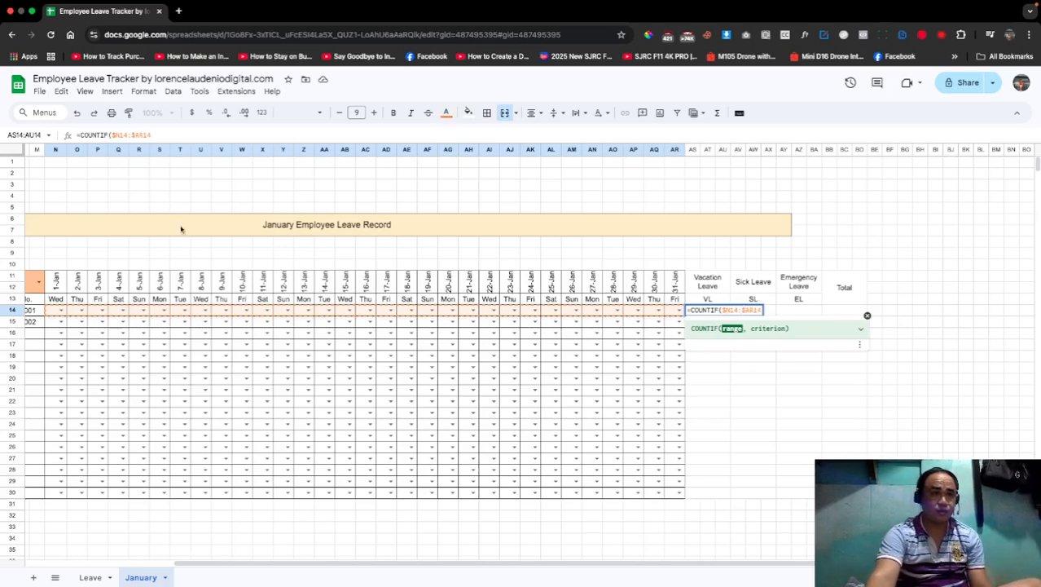
Step: Complete the COUNTIF formula with the row-locked criterion AS$13 and fill it across row 14 through BA14
{"action": "left_click", "coordinate": [163, 134]}
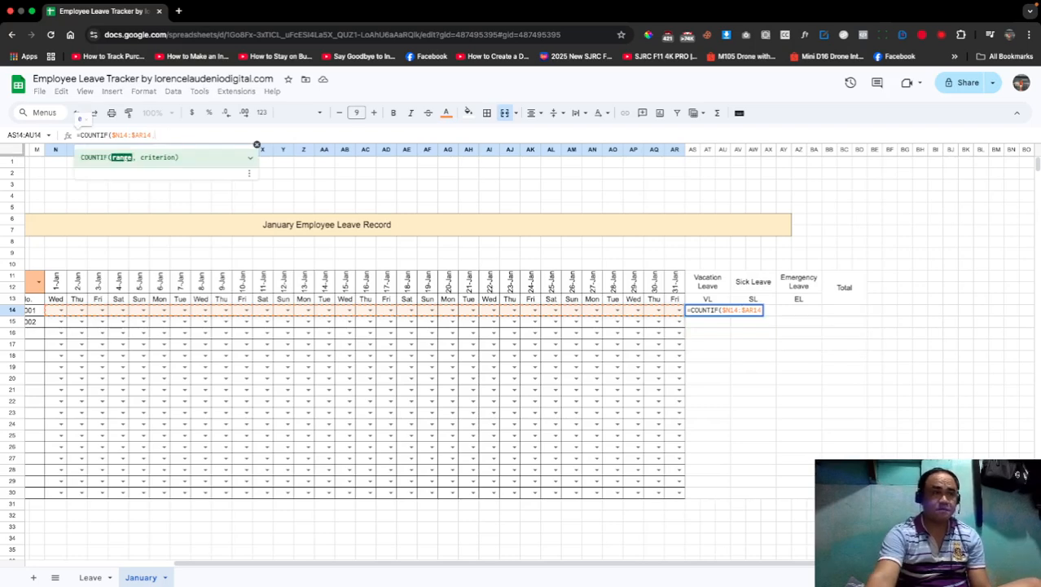
{"action": "type", "text": ","}
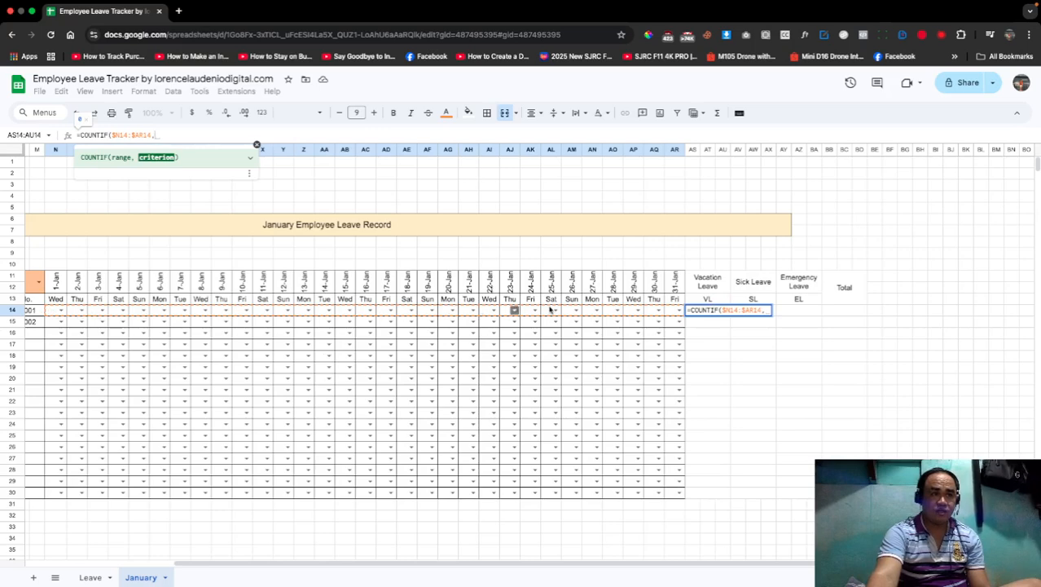
{"action": "left_click", "coordinate": [719, 301]}
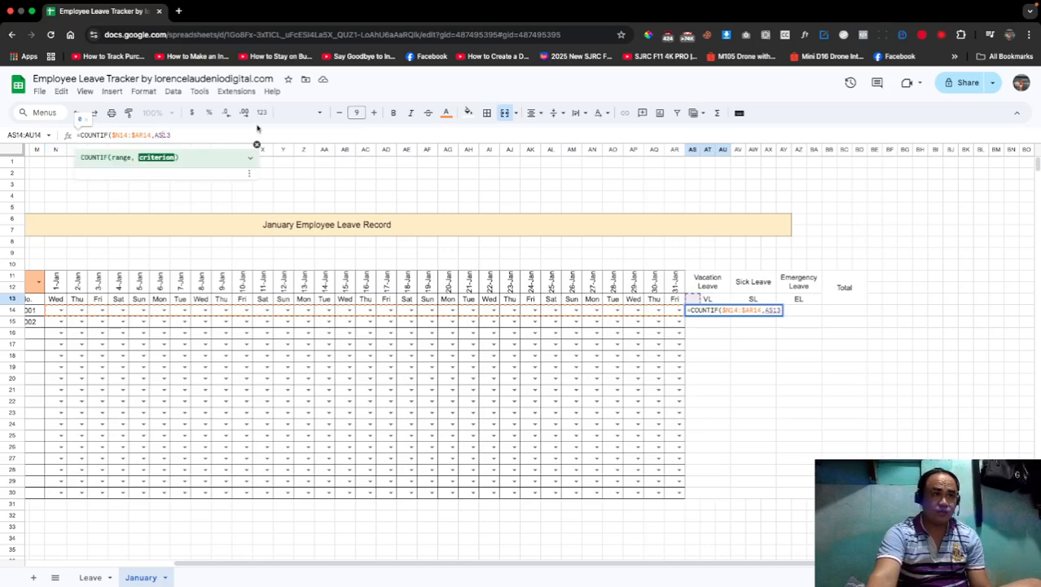
{"action": "type", "text": "$"}
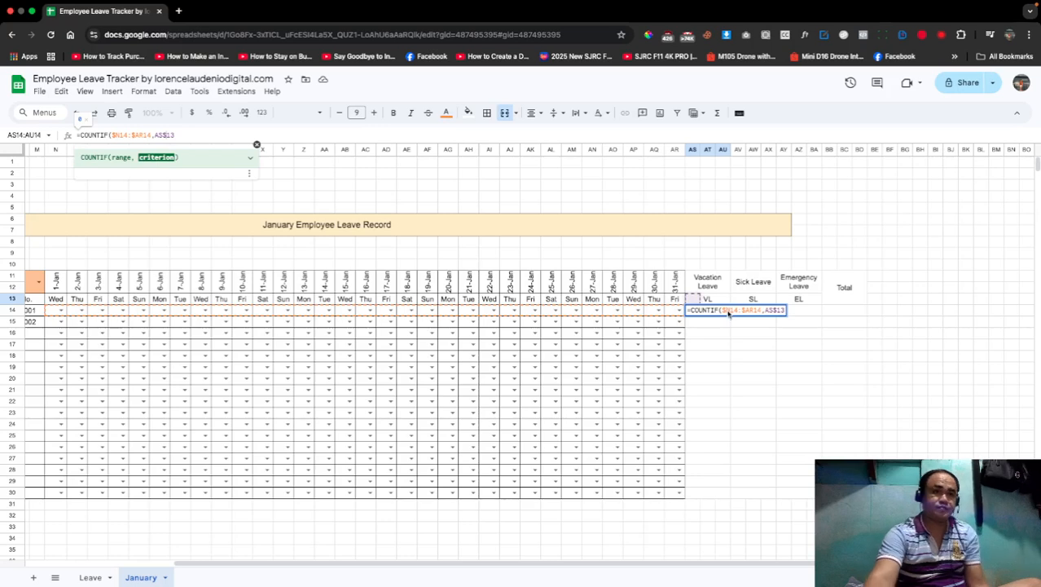
{"action": "key", "text": "Return"}
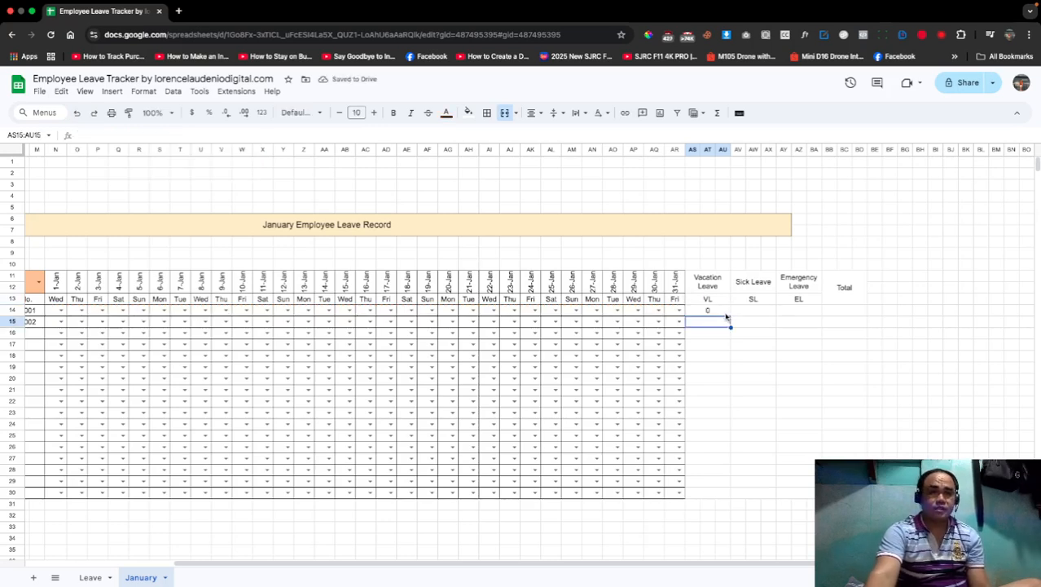
{"action": "left_click", "coordinate": [725, 313]}
{"action": "left_click_drag", "start_coordinate": [731, 315], "coordinate": [849, 324]}
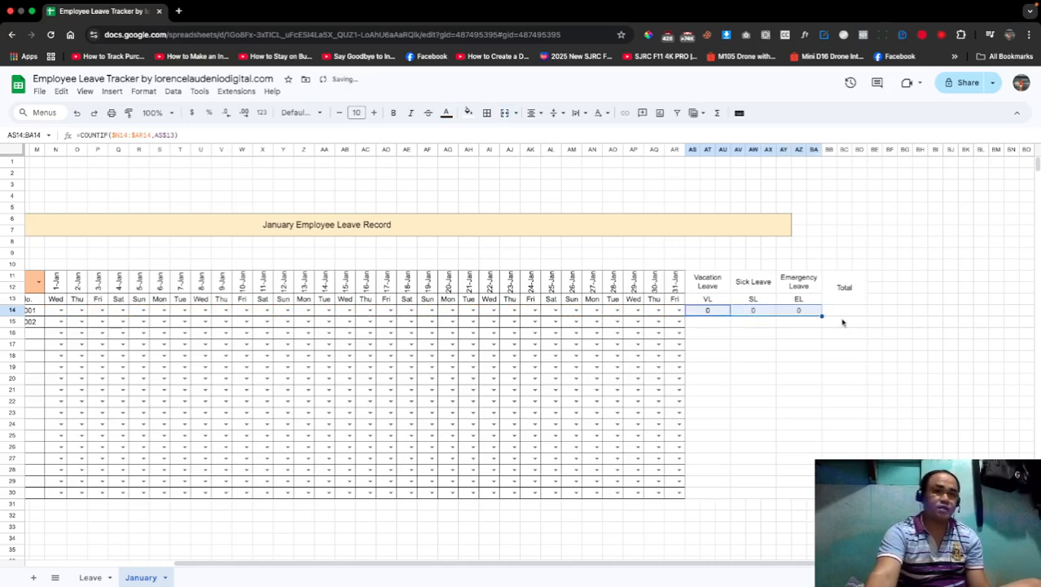
Step: Enter the suggested formula =SUM(Q14:BA14) in the first Total cell, BB14
{"action": "left_click", "coordinate": [846, 314]}
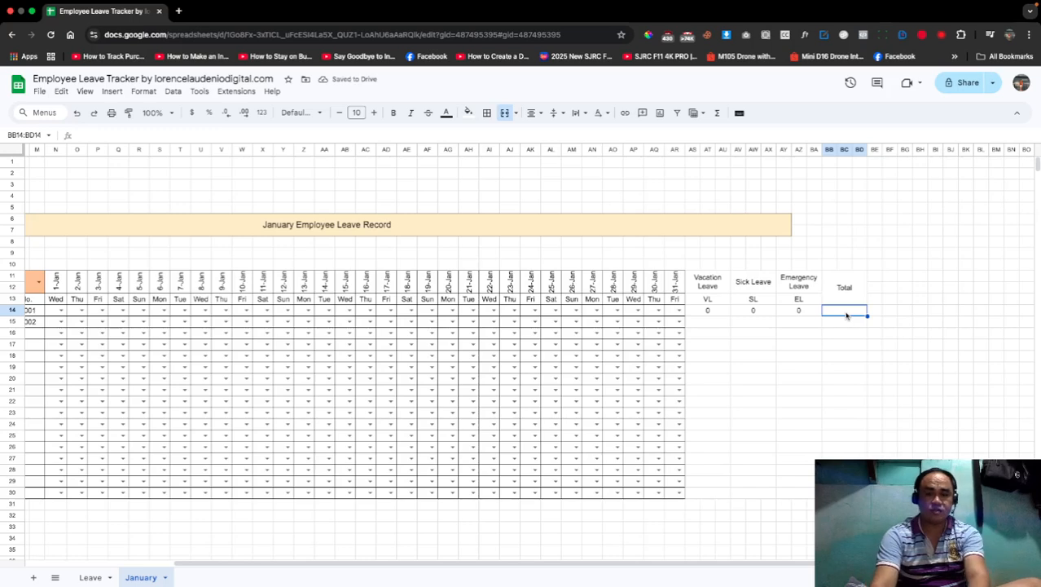
{"action": "type", "text": "=sum(Q14:BA14"}
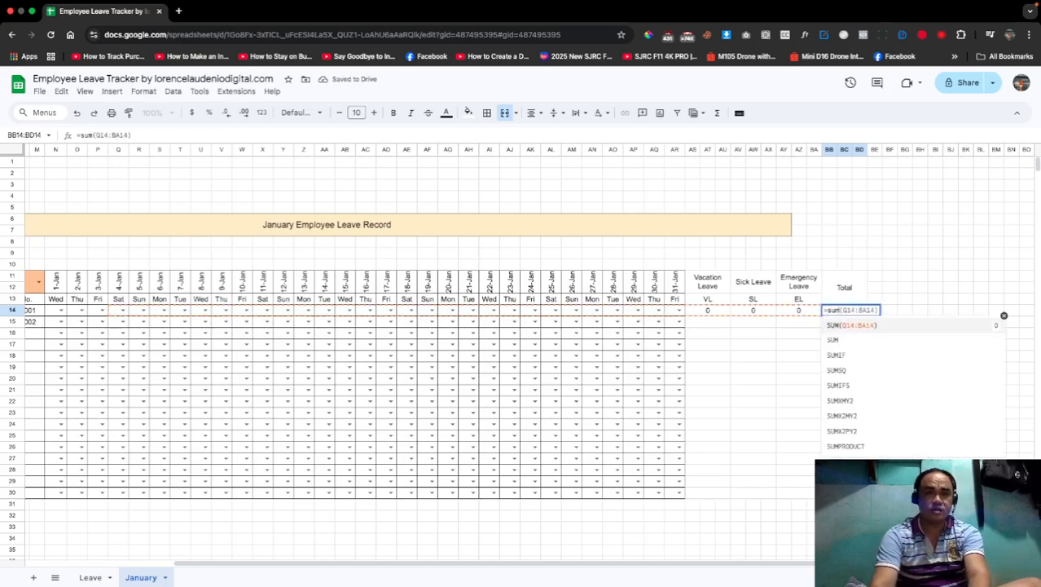
{"action": "key", "text": "Tab"}
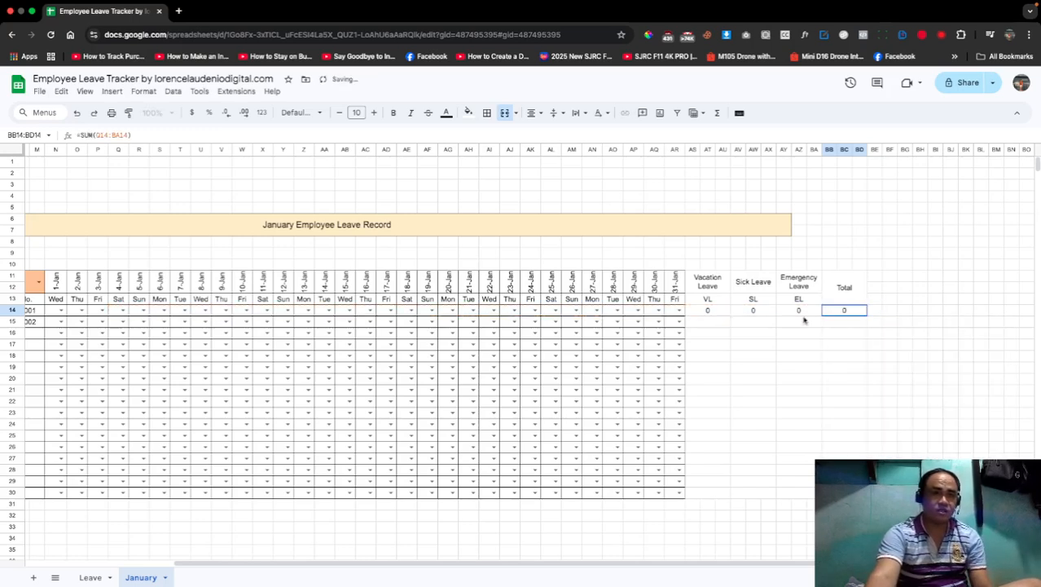
Step: Change the range of the SUM formula in BB14 to AS14:BA14
{"action": "left_click", "coordinate": [128, 135]}
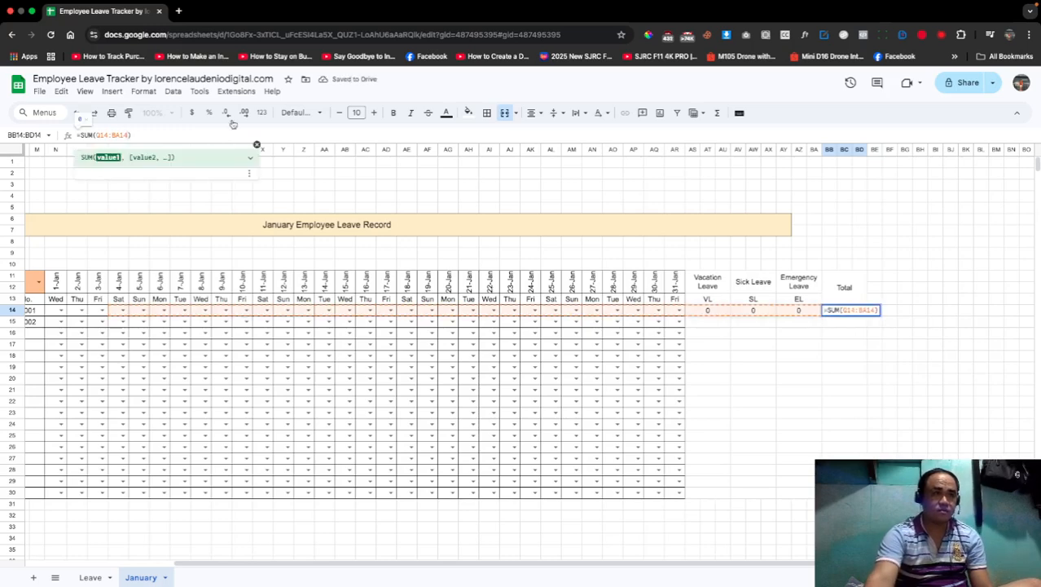
{"action": "key", "text": "BackSpace"}
{"action": "key", "text": "BackSpace"}
{"action": "key", "text": "BackSpace"}
{"action": "key", "text": "BackSpace"}
{"action": "key", "text": "BackSpace"}
{"action": "key", "text": "BackSpace"}
{"action": "key", "text": "BackSpace"}
{"action": "key", "text": "BackSpace"}
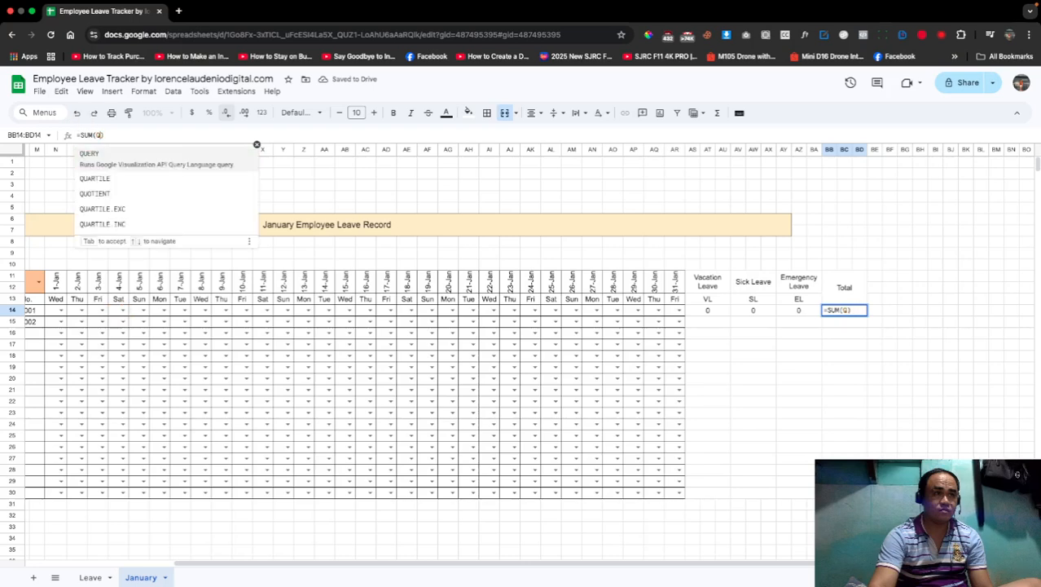
{"action": "left_click_drag", "start_coordinate": [718, 315], "coordinate": [801, 314]}
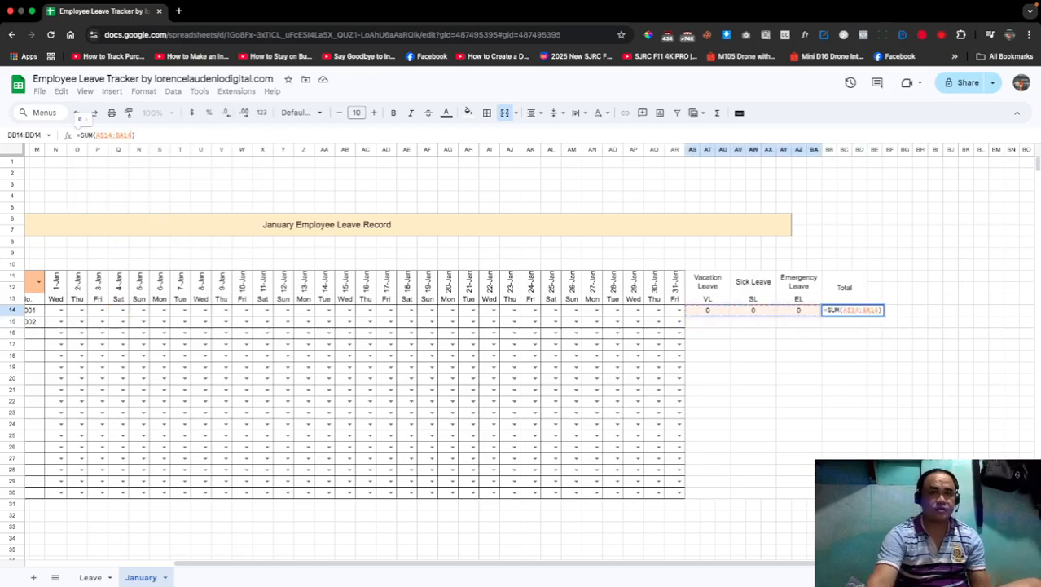
{"action": "key", "text": "Return"}
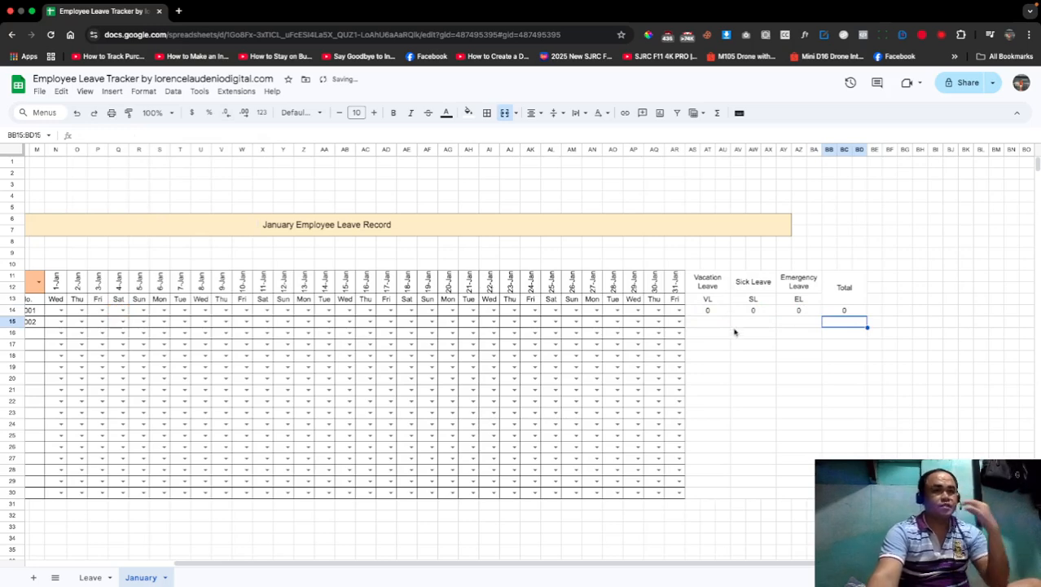
Step: Choose VL for 31-Jan and 14-Jan in the first employee's row, row 14
{"action": "left_click", "coordinate": [679, 311]}
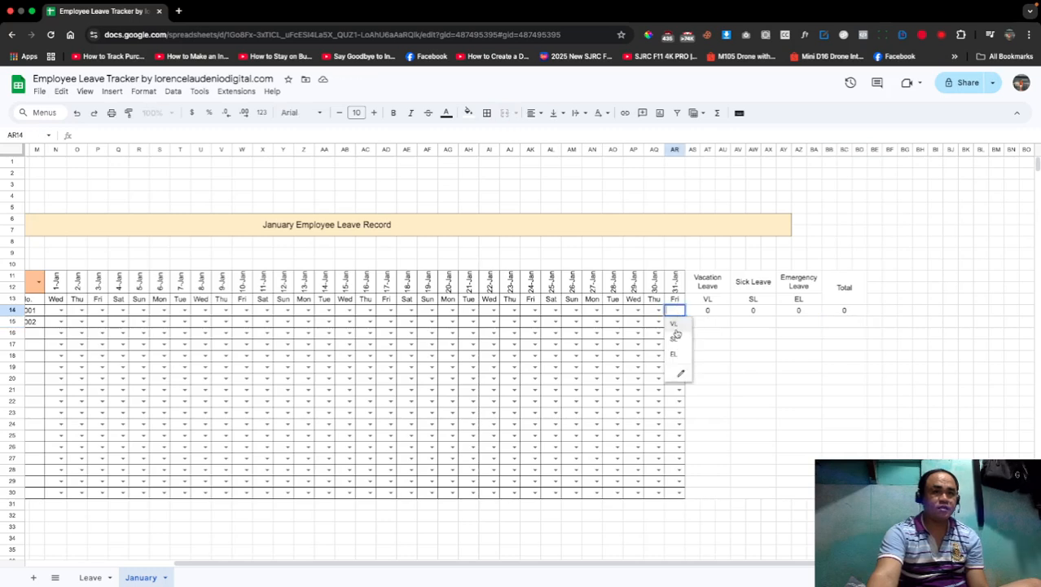
{"action": "left_click", "coordinate": [676, 327]}
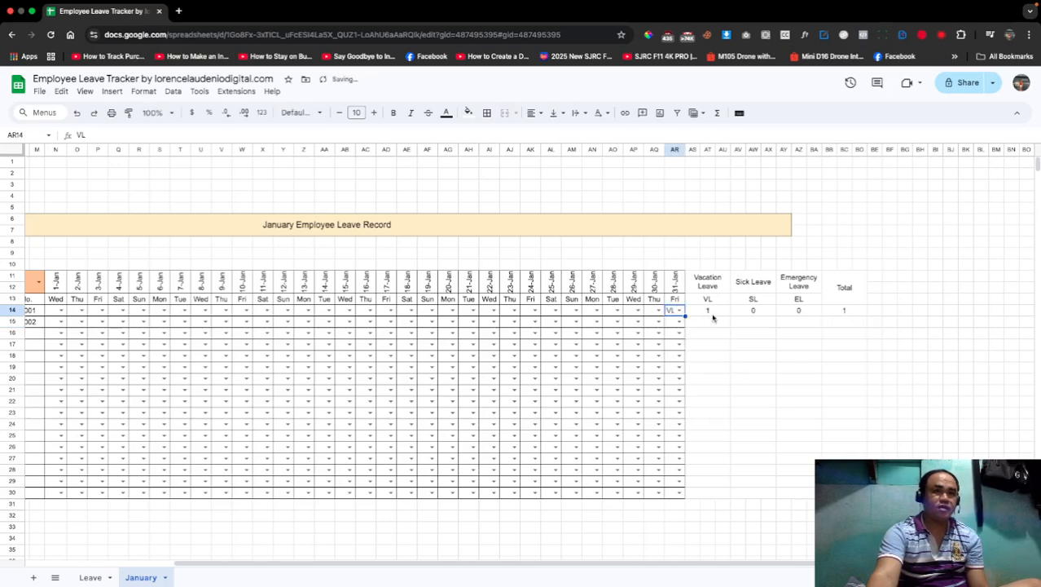
{"action": "left_click", "coordinate": [328, 310]}
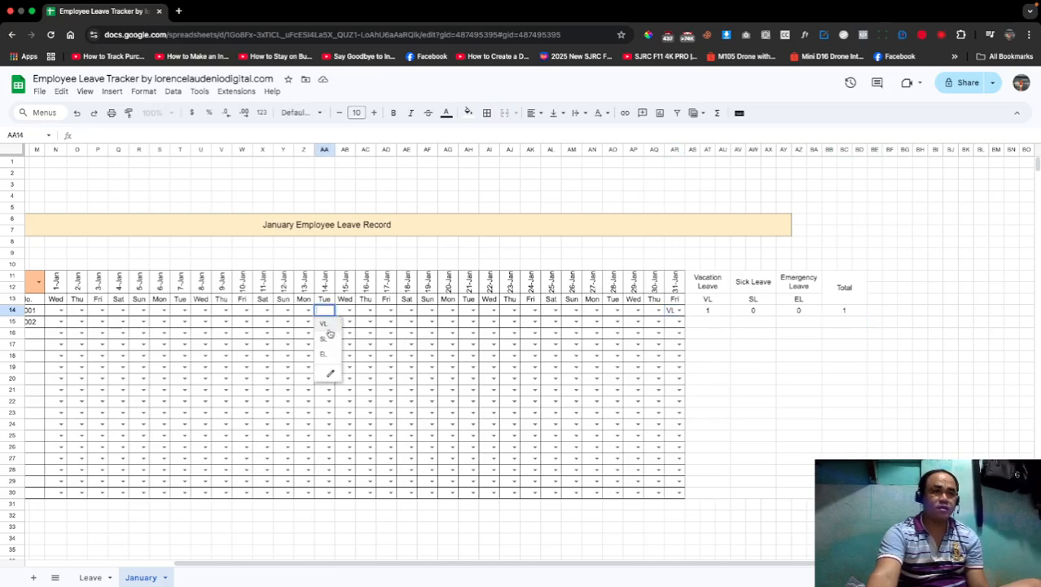
{"action": "left_click", "coordinate": [330, 334]}
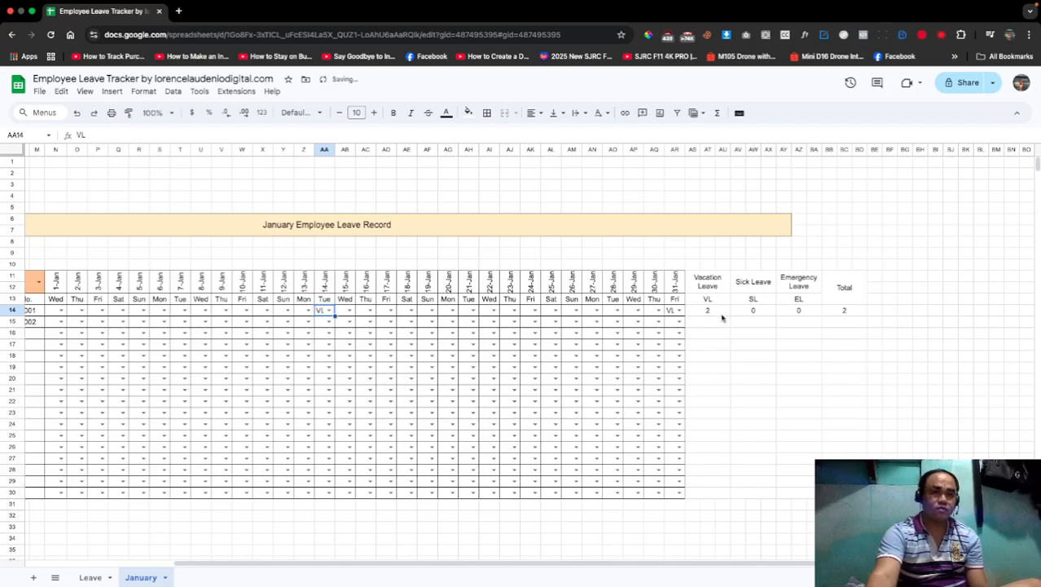
Step: Fill the leave-count and Total formulas in AS14:BD14 down to row 30
{"action": "left_click_drag", "start_coordinate": [724, 316], "coordinate": [810, 316]}
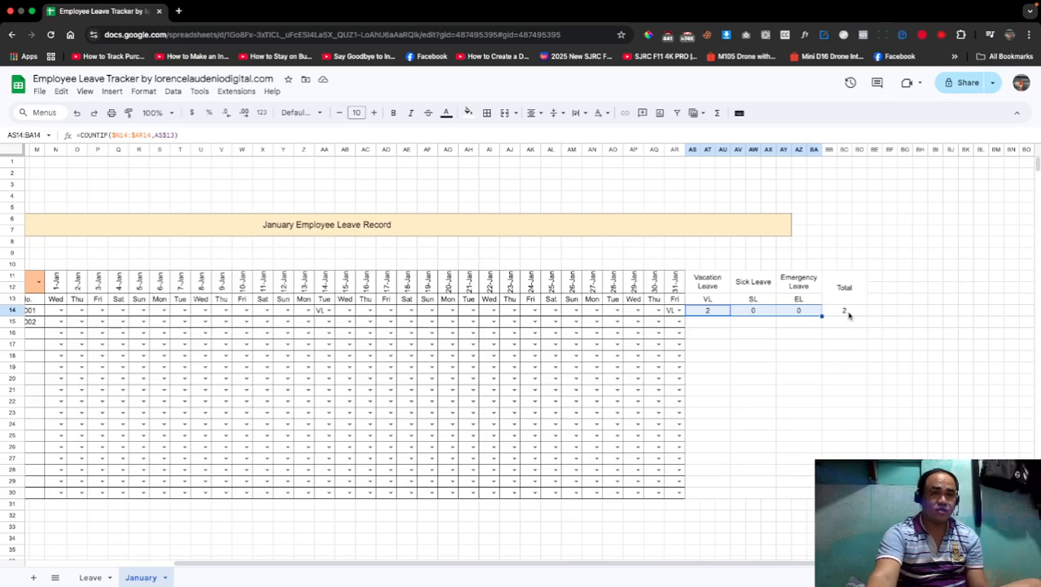
{"action": "key", "text": "ctrl+c"}
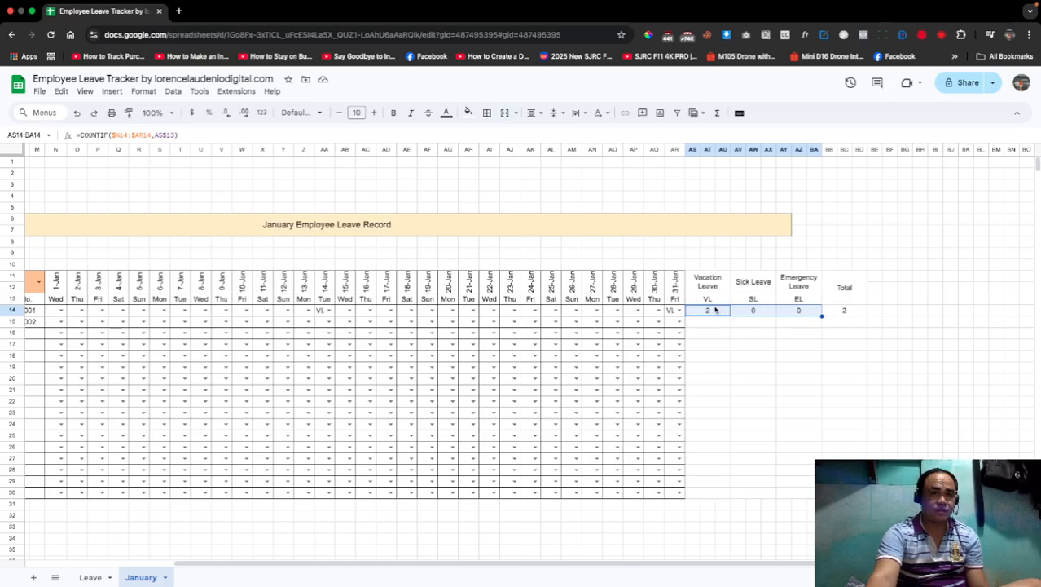
{"action": "left_click", "coordinate": [723, 310]}
{"action": "left_click_drag", "start_coordinate": [723, 310], "coordinate": [867, 493]}
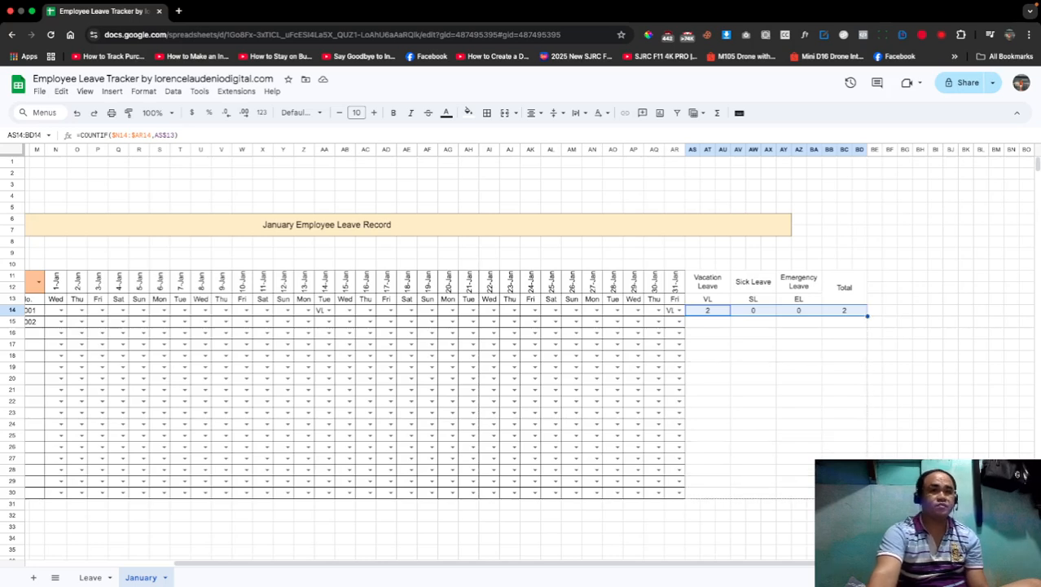
{"action": "left_click_drag", "start_coordinate": [866, 493], "coordinate": [867, 493]}
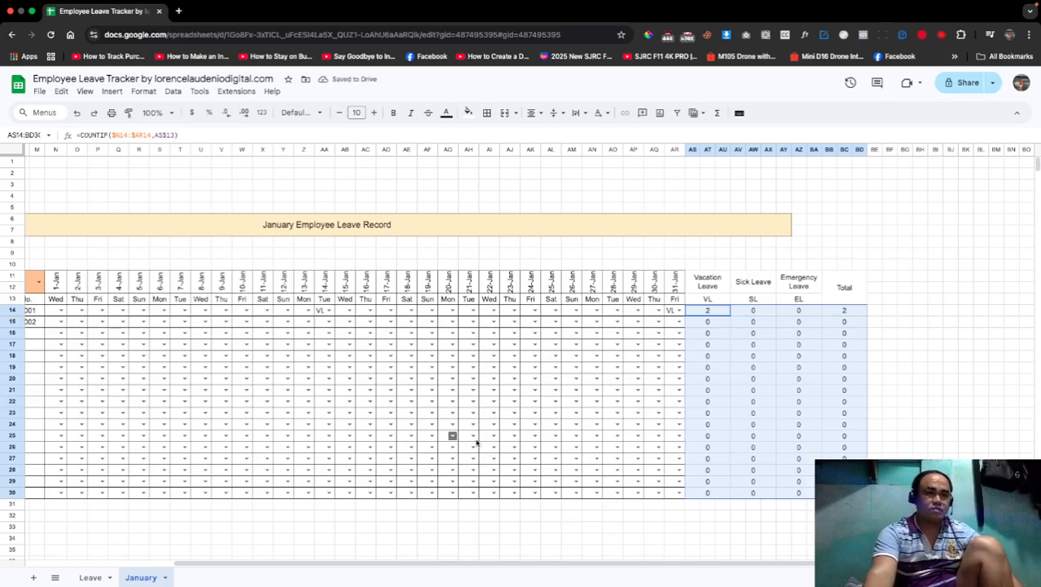
Step: Choose SL for 29-Jan in the second employee's row and check that row's Sick Leave formula
{"action": "left_click", "coordinate": [638, 321]}
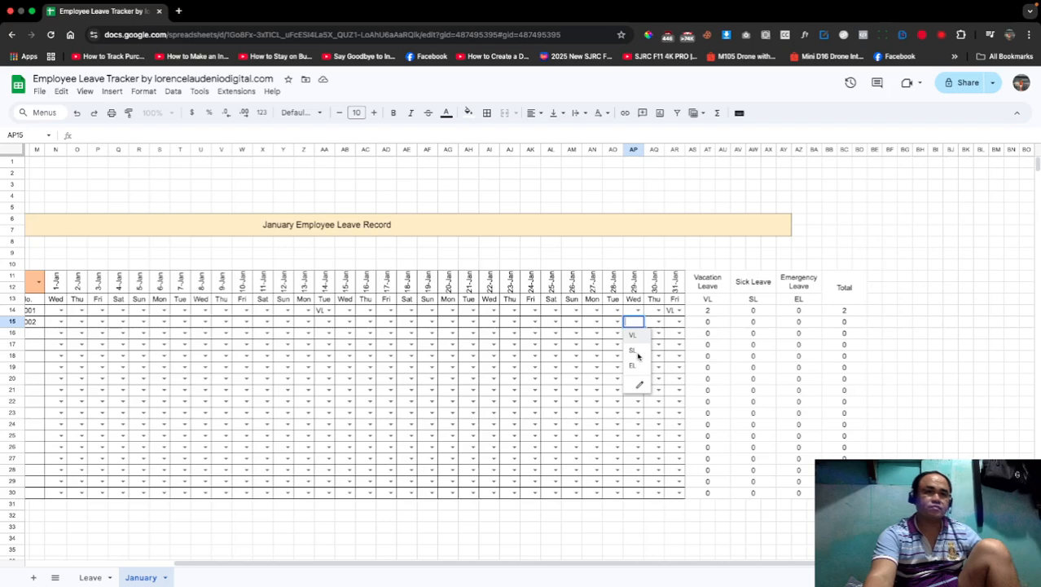
{"action": "left_click", "coordinate": [638, 352]}
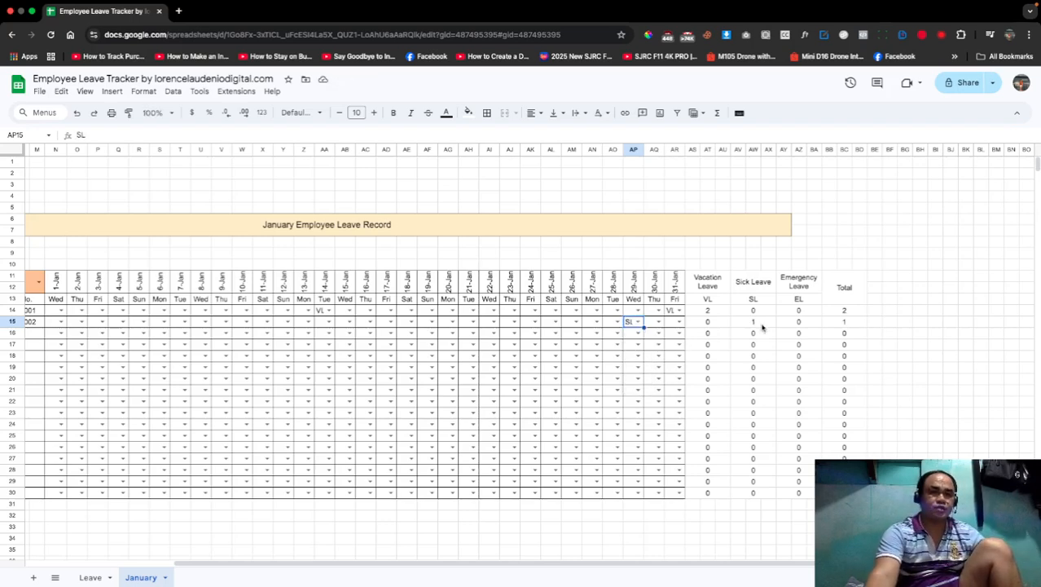
{"action": "key", "text": "Right"}
{"action": "key", "text": "Right"}
{"action": "key", "text": "Right"}
{"action": "key", "text": "Right"}
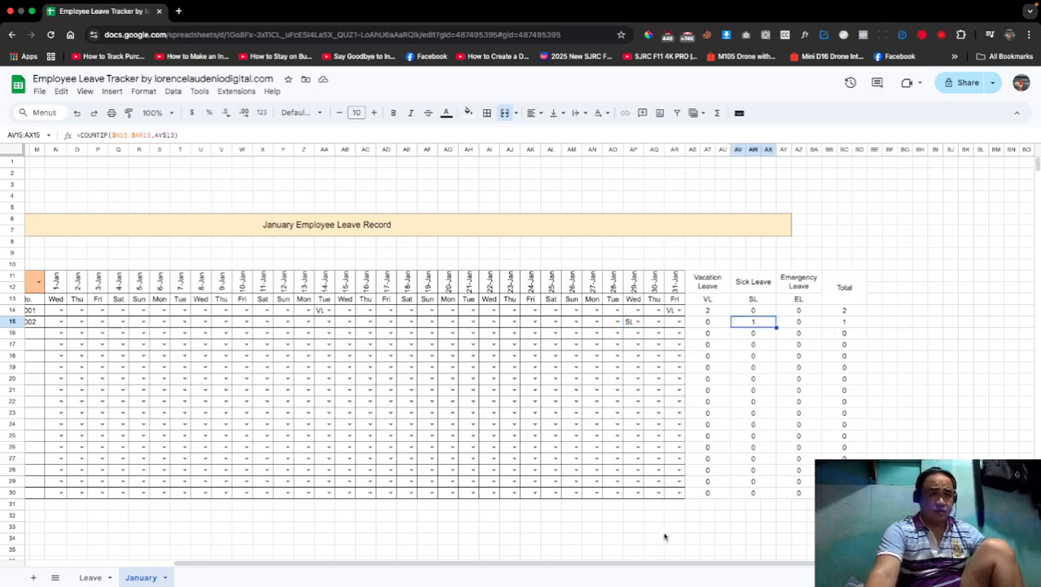
Step: Apply all borders to the leave summary block AS11:BD30, from the Vacation Leave header through the Total column
{"action": "left_click_drag", "start_coordinate": [683, 568], "coordinate": [650, 569]}
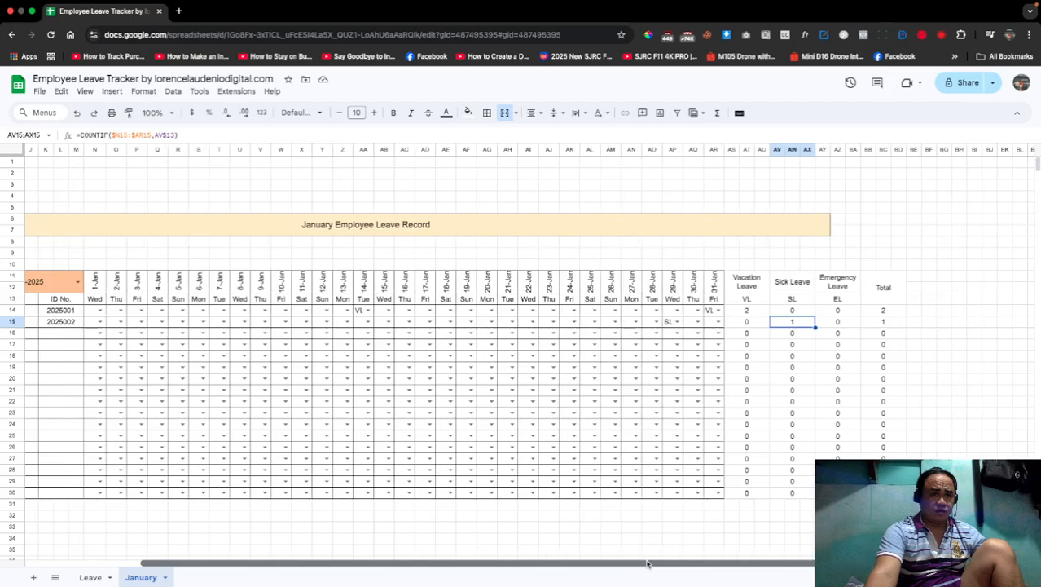
{"action": "key", "text": "Left"}
{"action": "key", "text": "Up"}
{"action": "key", "text": "Up"}
{"action": "key", "text": "Up"}
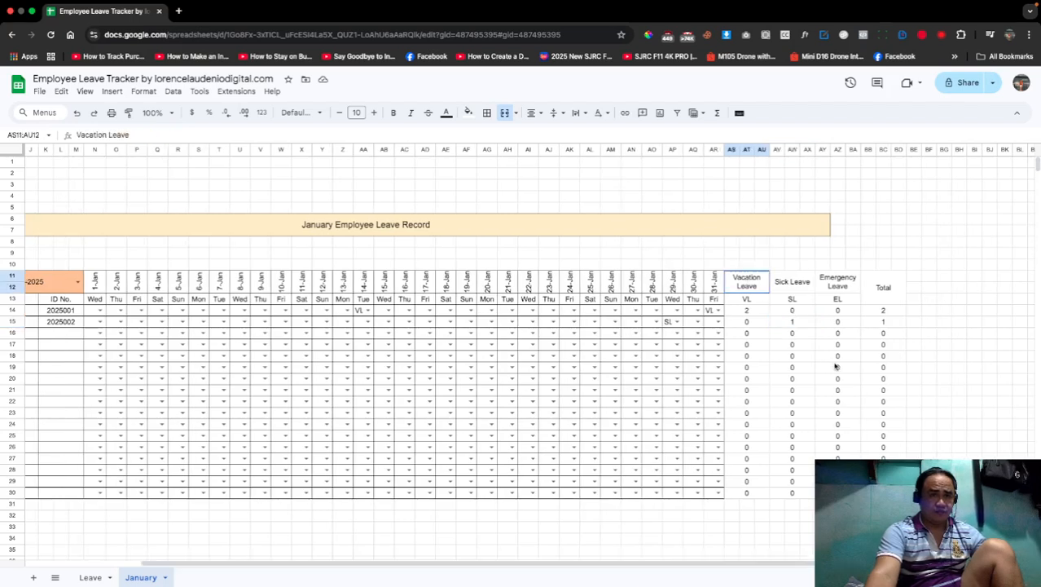
{"action": "left_click", "coordinate": [835, 366], "text": "shift"}
{"action": "left_click_drag", "start_coordinate": [876, 450], "coordinate": [897, 492]}
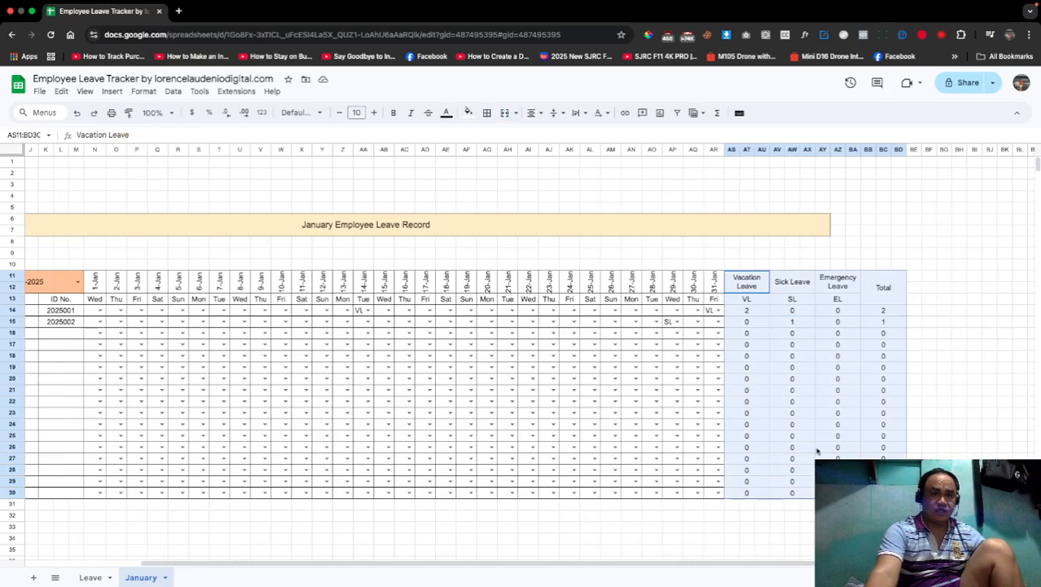
{"action": "left_click", "coordinate": [487, 113]}
{"action": "left_click", "coordinate": [493, 137]}
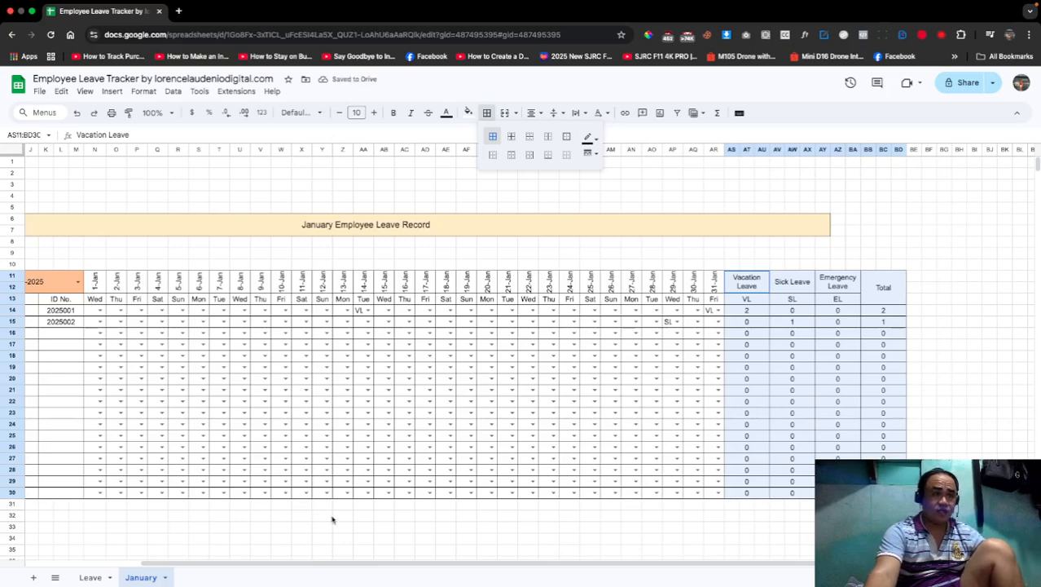
Step: Fill the date, weekday and leave summary headers N11:BD13 with light blue
{"action": "left_click", "coordinate": [274, 565]}
{"action": "left_click_drag", "start_coordinate": [274, 565], "coordinate": [227, 562]}
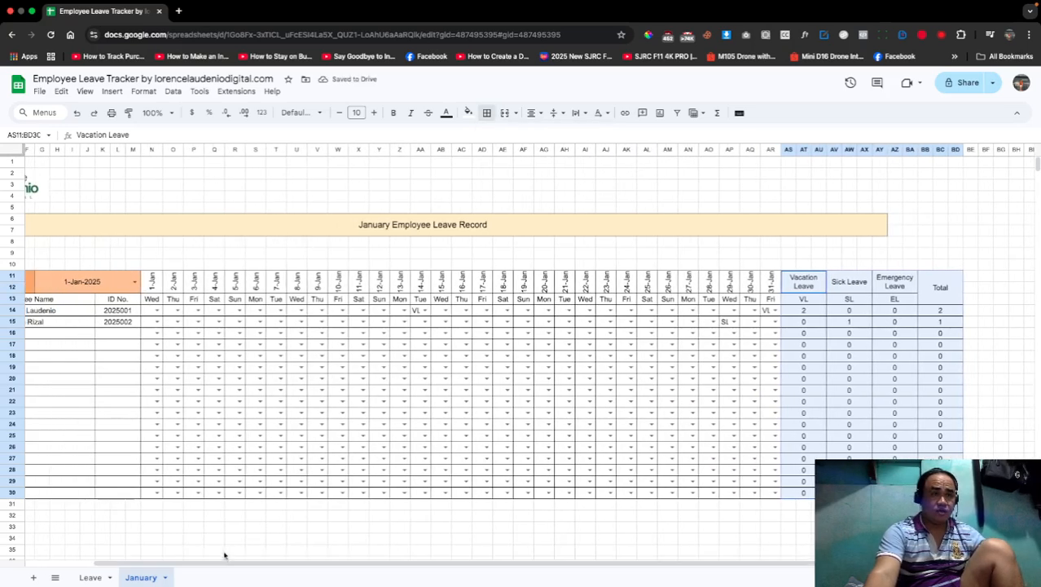
{"action": "left_click_drag", "start_coordinate": [929, 285], "coordinate": [150, 299]}
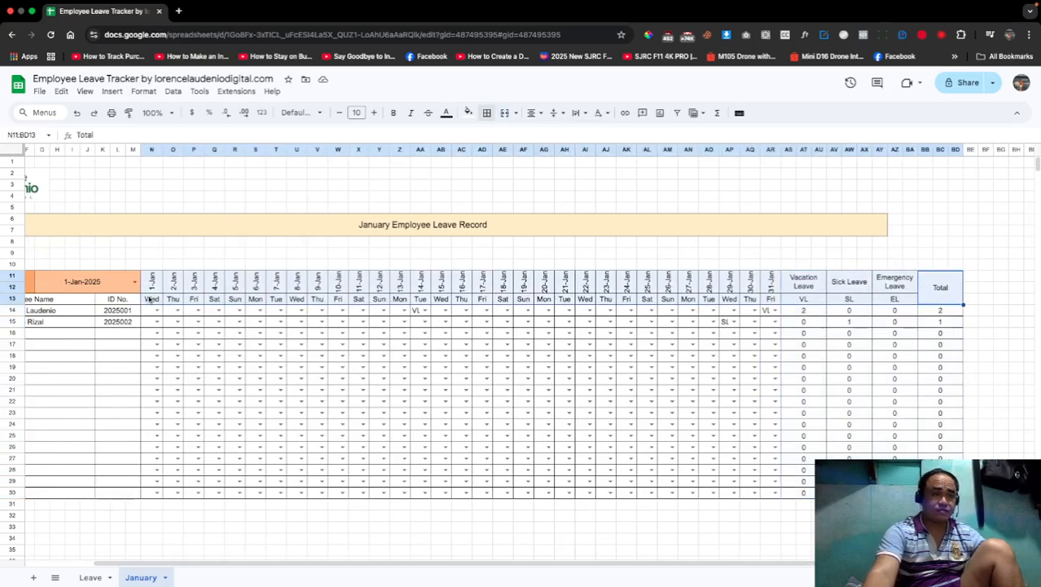
{"action": "left_click", "coordinate": [469, 113]}
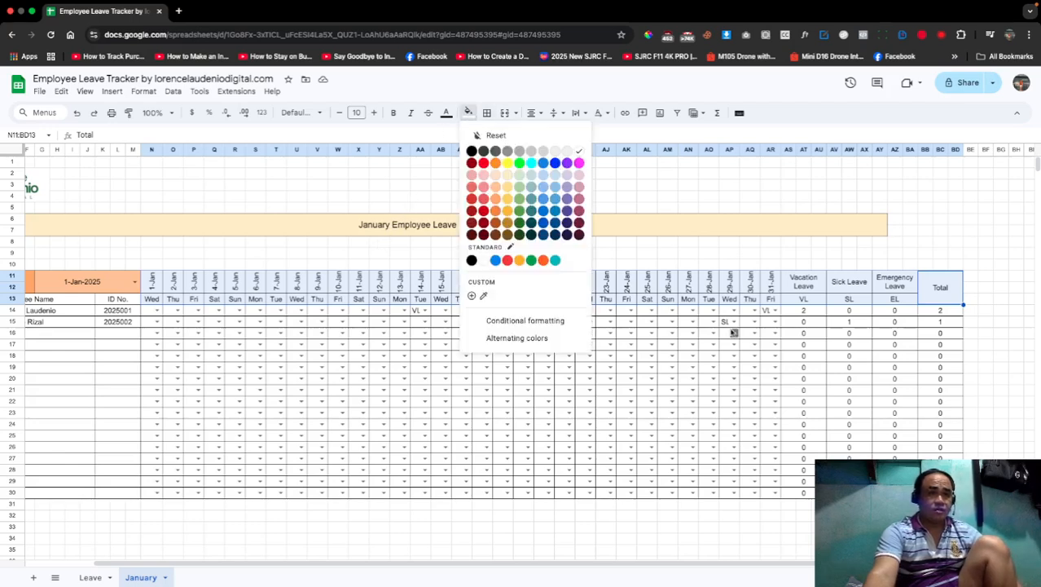
{"action": "left_click", "coordinate": [556, 176]}
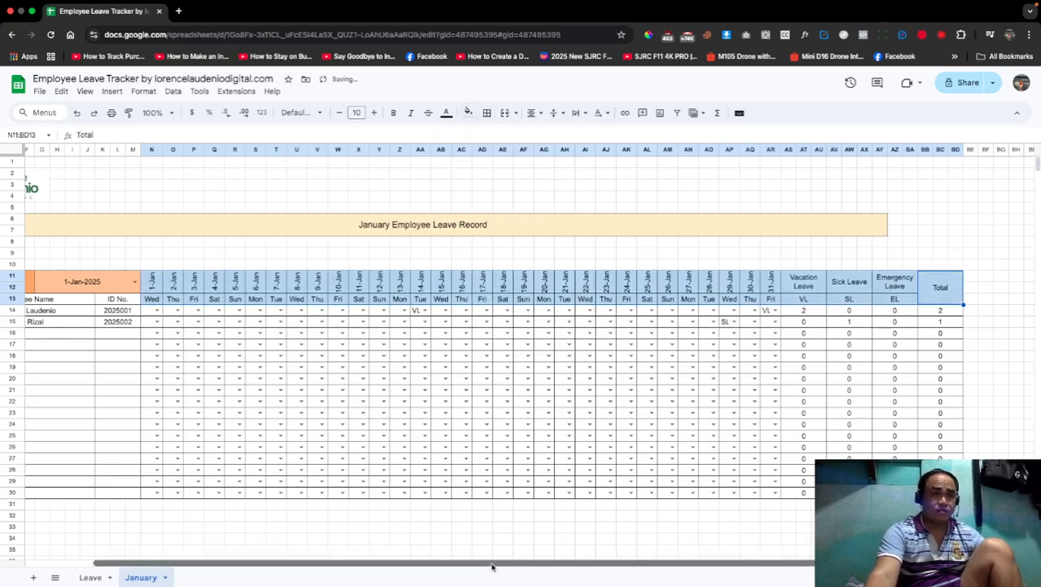
Step: Fill the Employee Name and ID No. headers, B13:M13, with the same light blue
{"action": "left_click_drag", "start_coordinate": [491, 565], "coordinate": [391, 566]}
{"action": "left_click", "coordinate": [101, 300]}
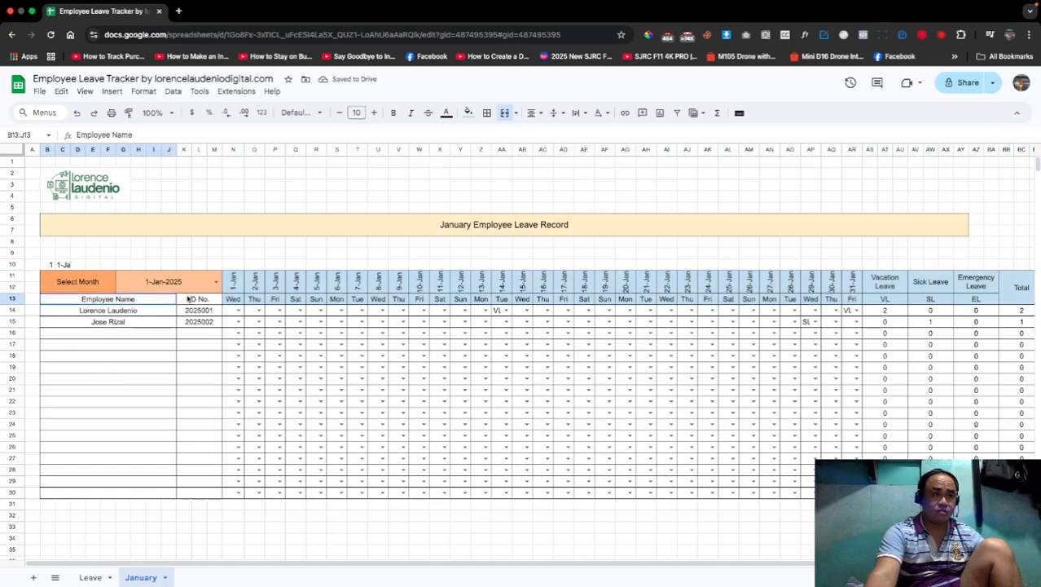
{"action": "left_click", "coordinate": [192, 299], "text": "shift"}
{"action": "left_click", "coordinate": [468, 113]}
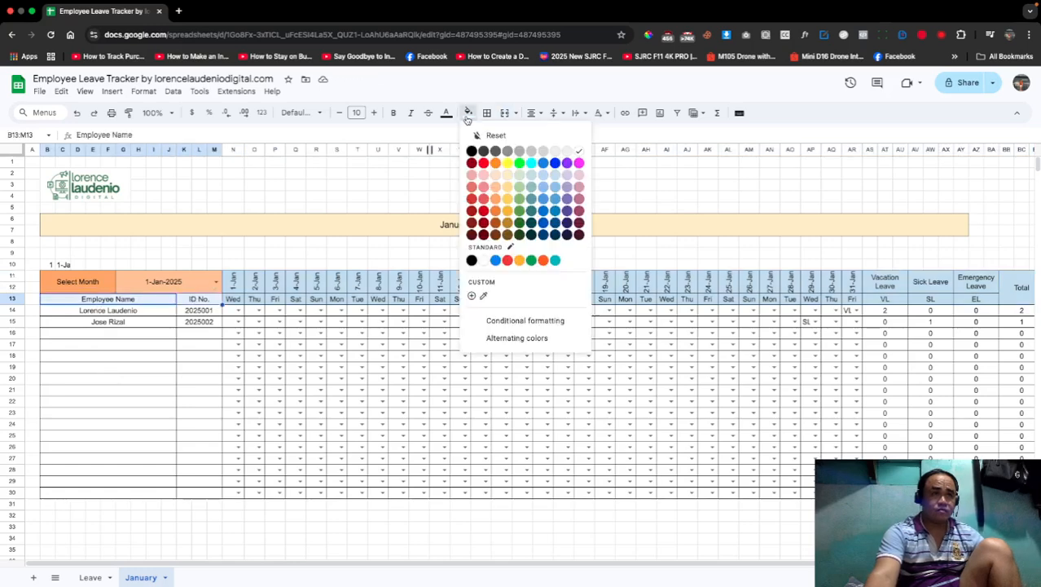
{"action": "left_click", "coordinate": [555, 175]}
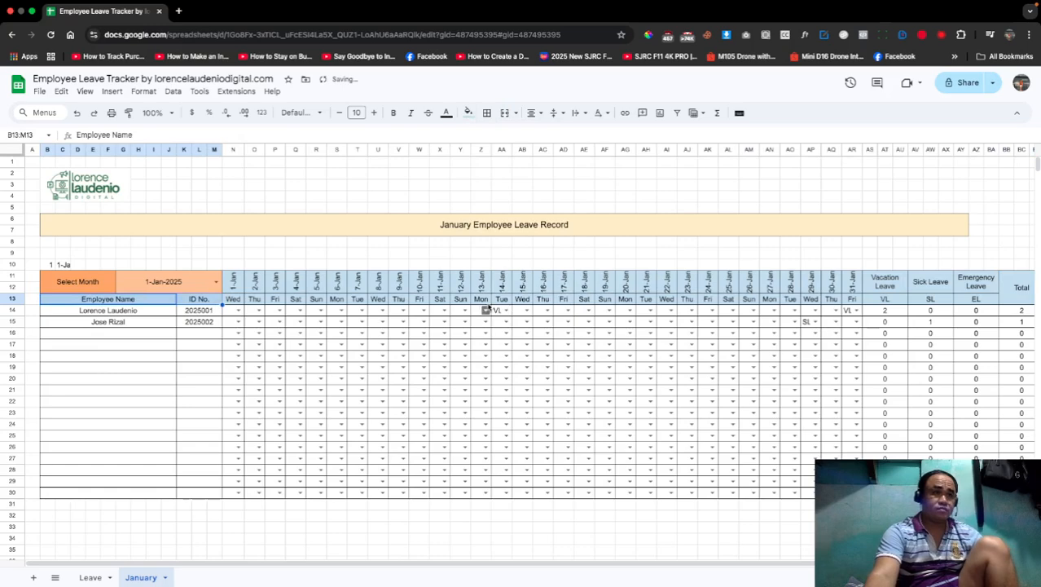
{"action": "left_click", "coordinate": [486, 256]}
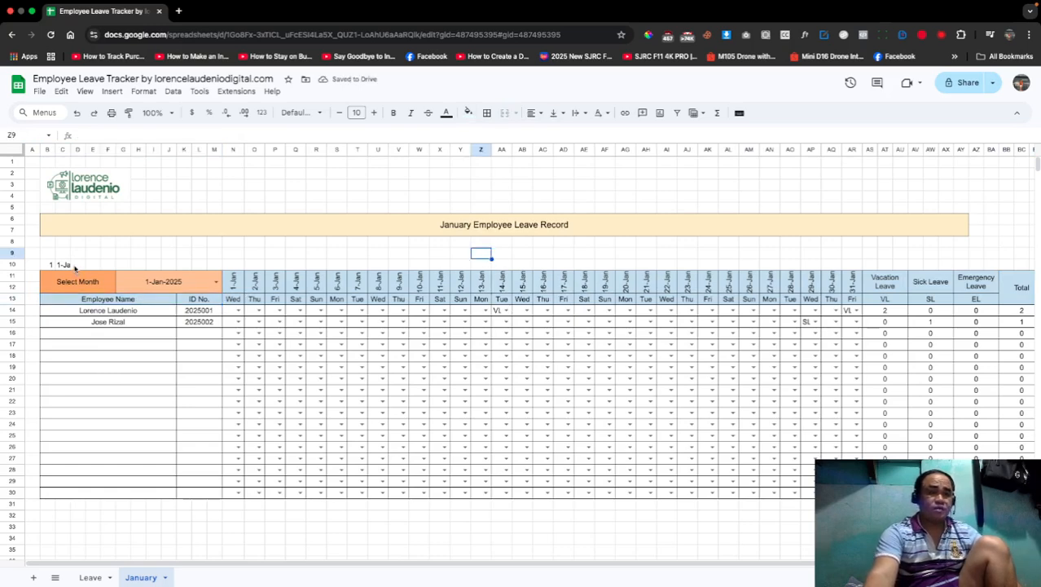
Step: Delete the two empty rows, 9 and 8, between the title banner and the helper cells above Select Month
{"action": "right_click", "coordinate": [18, 255]}
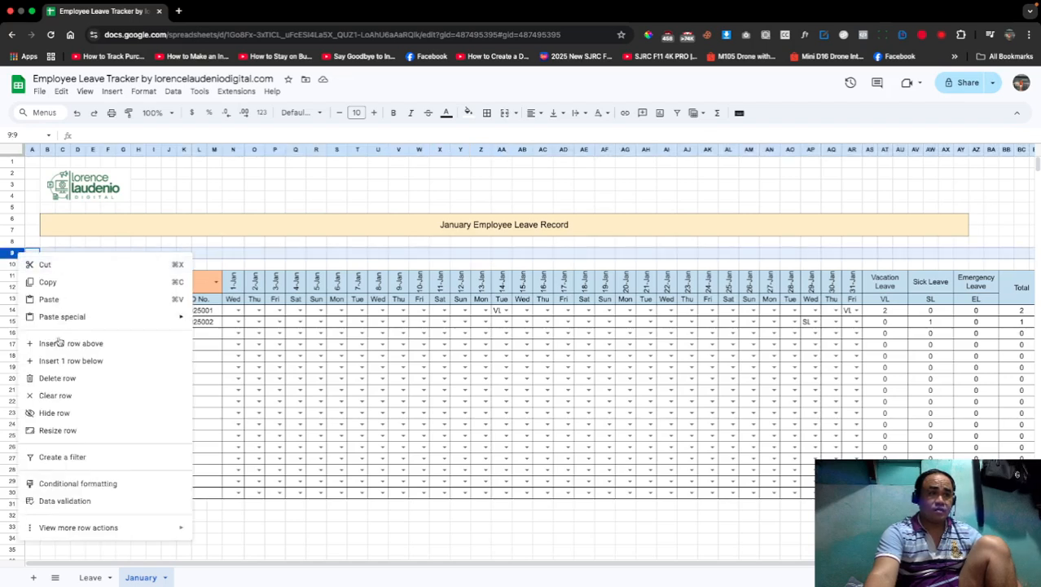
{"action": "left_click", "coordinate": [91, 376]}
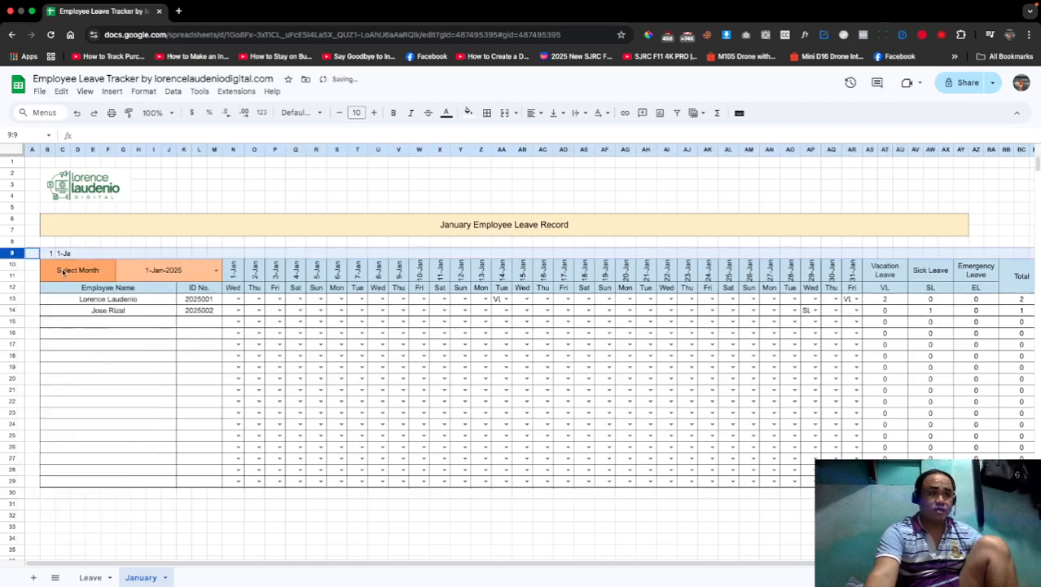
{"action": "right_click", "coordinate": [18, 243]}
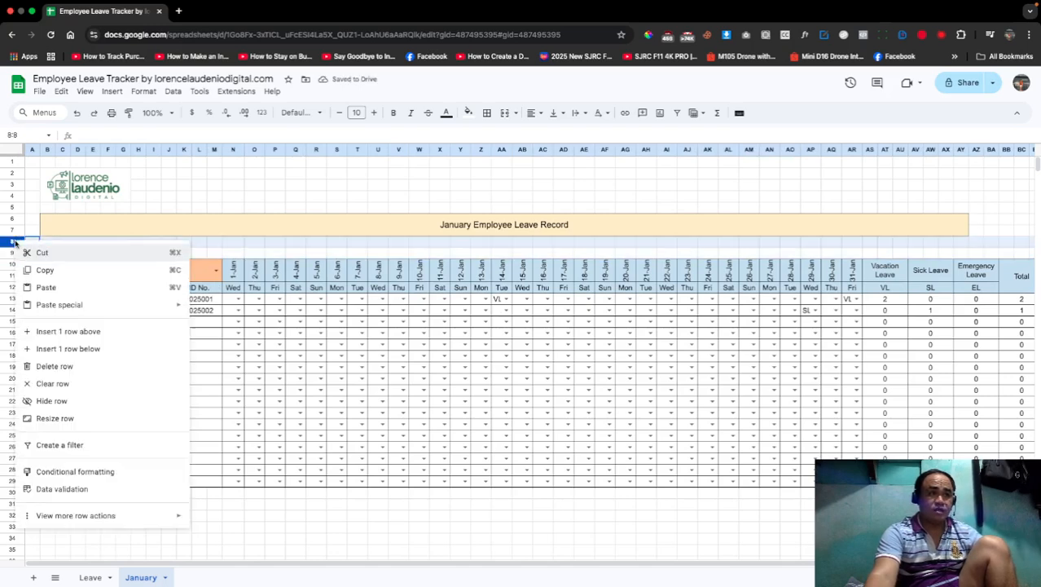
{"action": "left_click", "coordinate": [98, 366]}
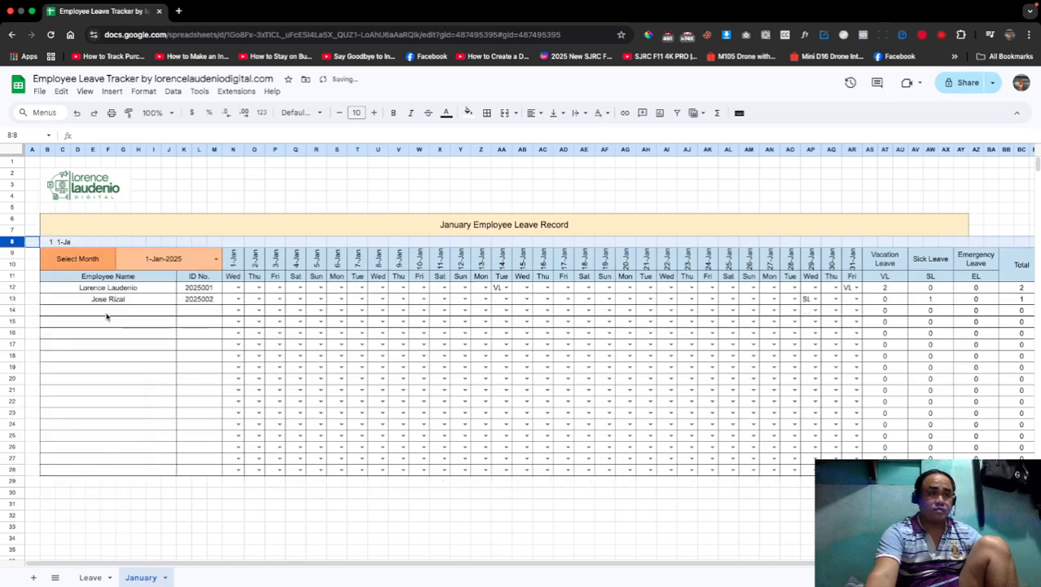
Step: Set the text colour of the helper cells B8:C8 above Select Month to white
{"action": "left_click", "coordinate": [62, 243]}
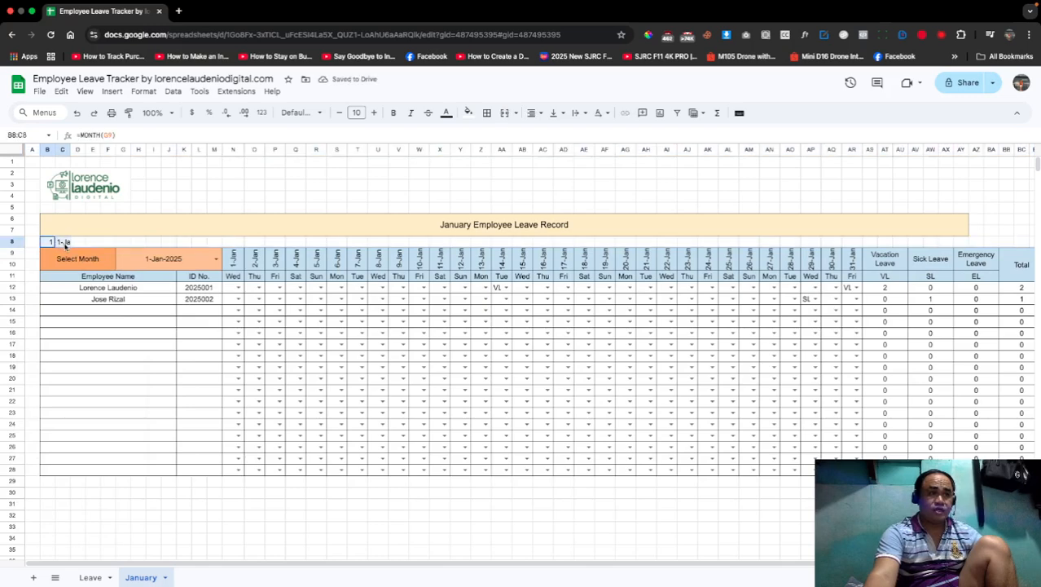
{"action": "left_click", "coordinate": [446, 115]}
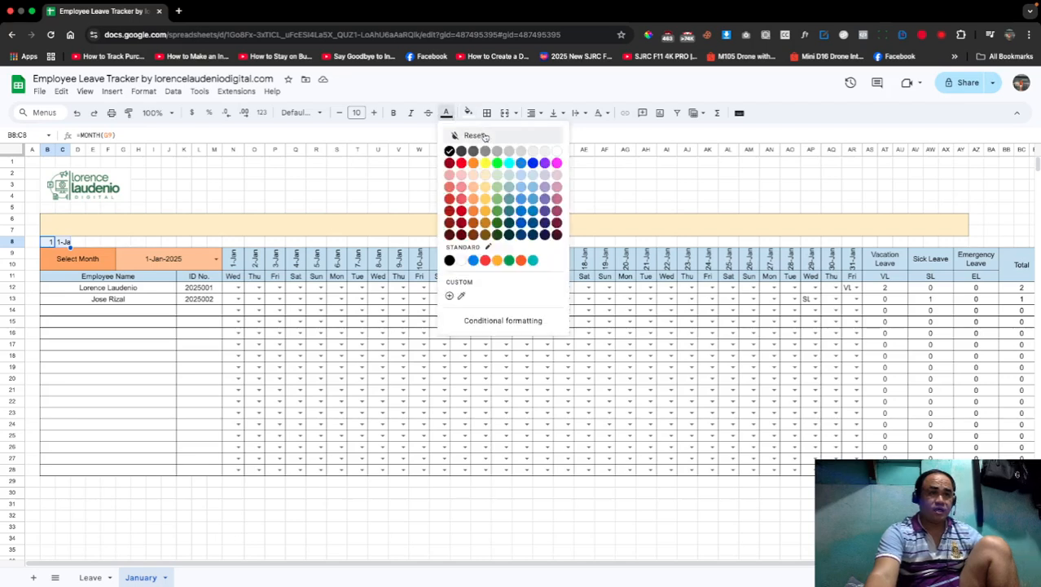
{"action": "left_click", "coordinate": [556, 152]}
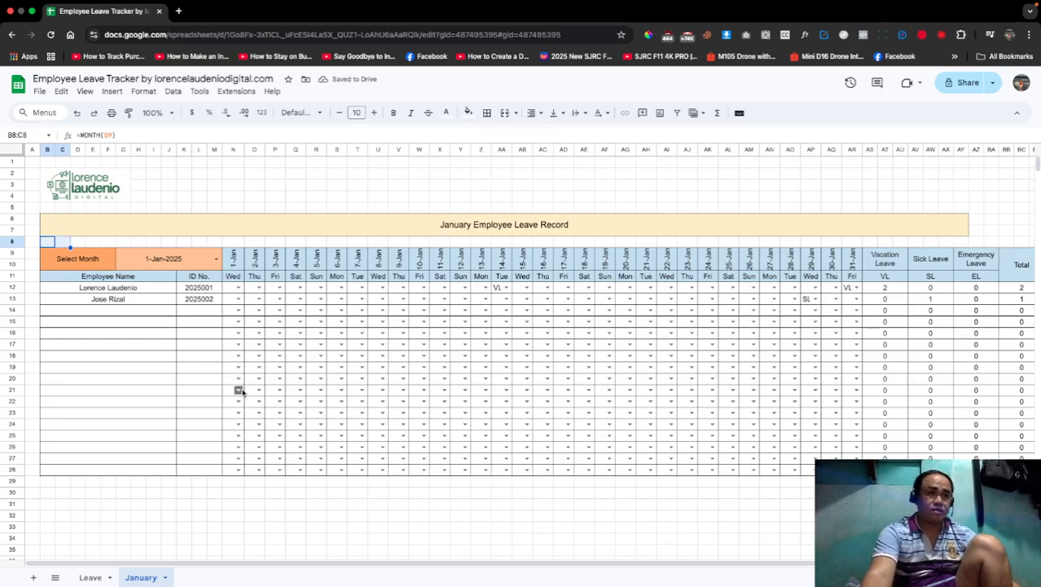
Step: Duplicate the January sheet and rename the copy February
{"action": "left_click", "coordinate": [167, 578]}
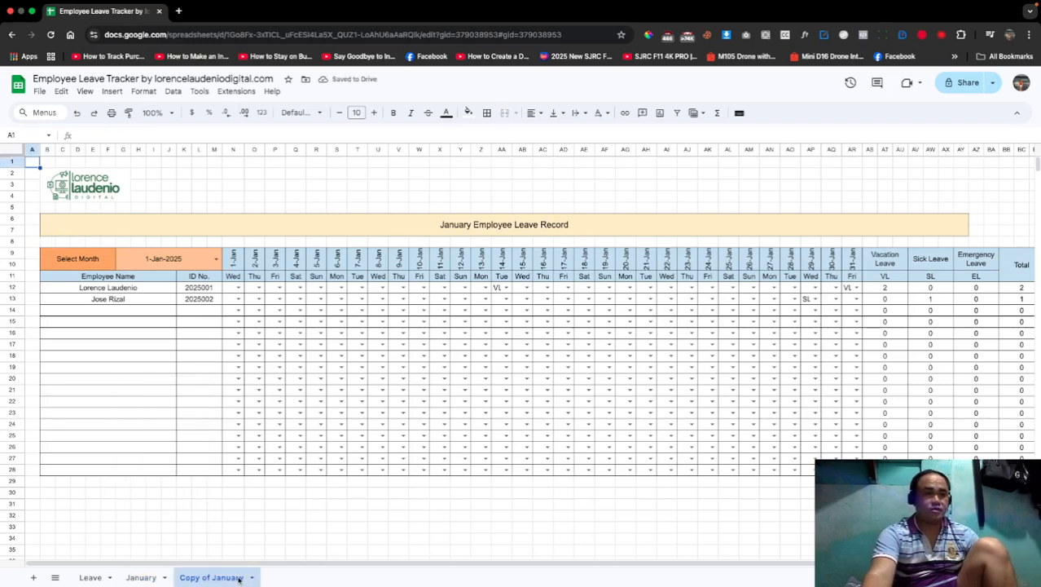
{"action": "double_click", "coordinate": [239, 577]}
{"action": "type", "text": "F"}
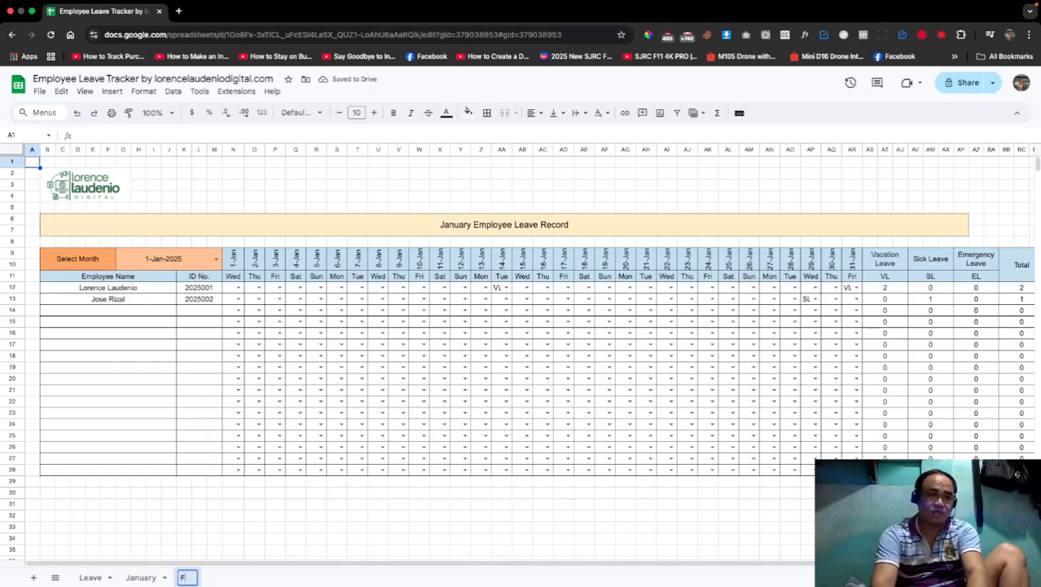
{"action": "type", "text": "ebruary"}
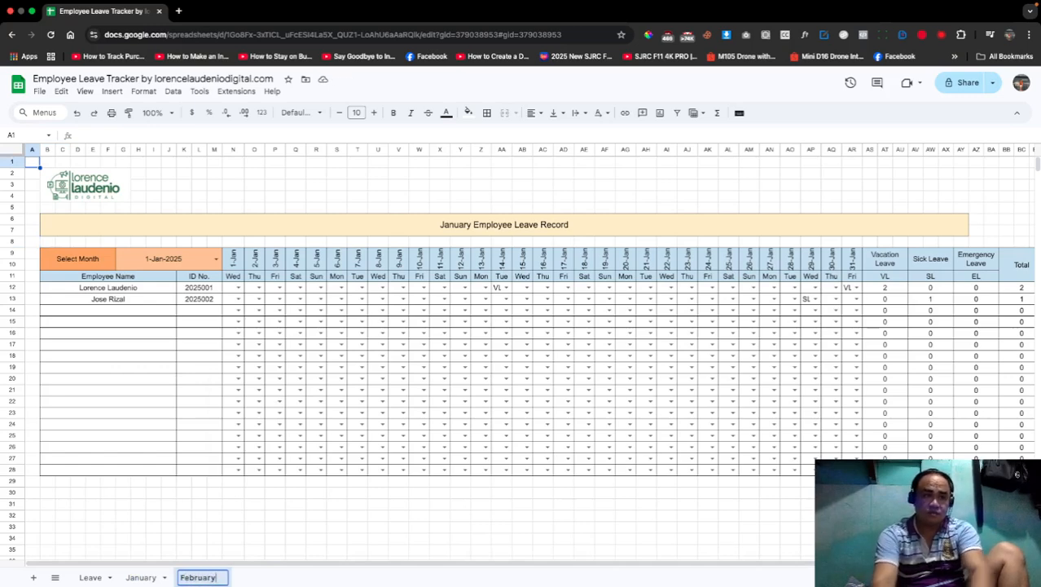
{"action": "key", "text": "Return"}
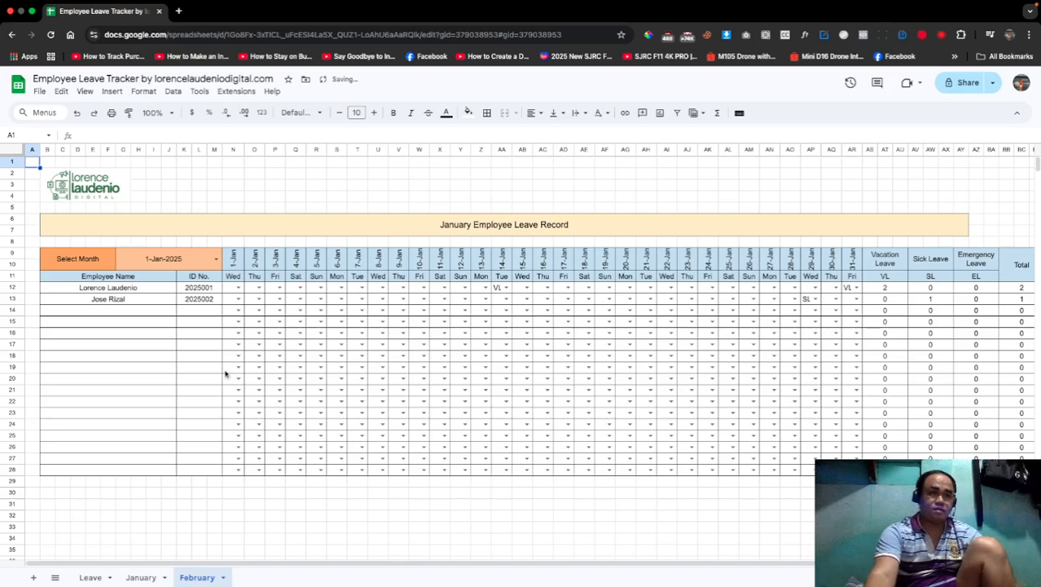
Step: On the February sheet, select 1-Feb-2025 as the month and change the banner title to February Employee Leave Record
{"action": "left_click", "coordinate": [216, 261]}
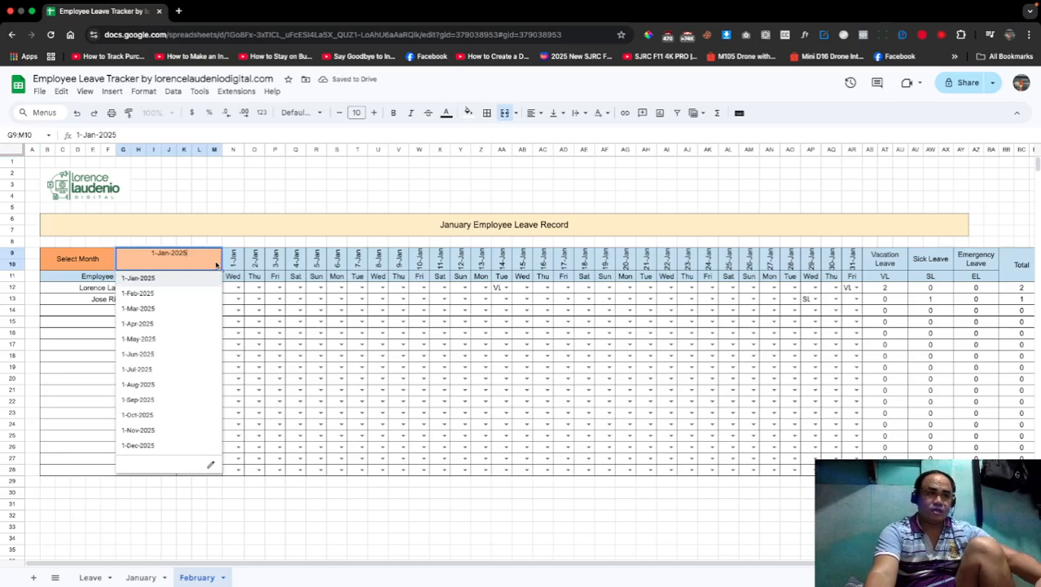
{"action": "left_click", "coordinate": [188, 295]}
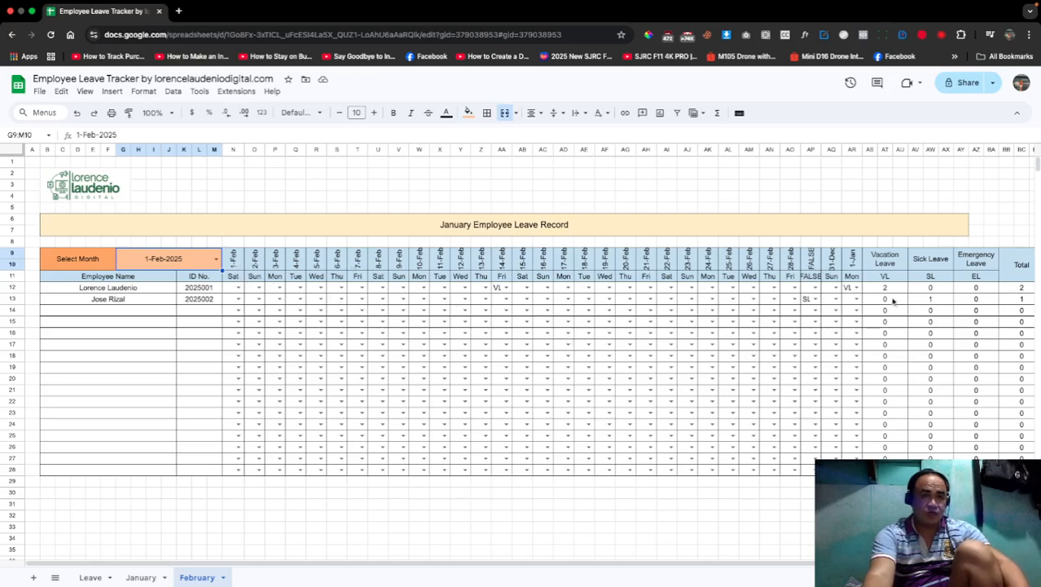
{"action": "left_click", "coordinate": [504, 232]}
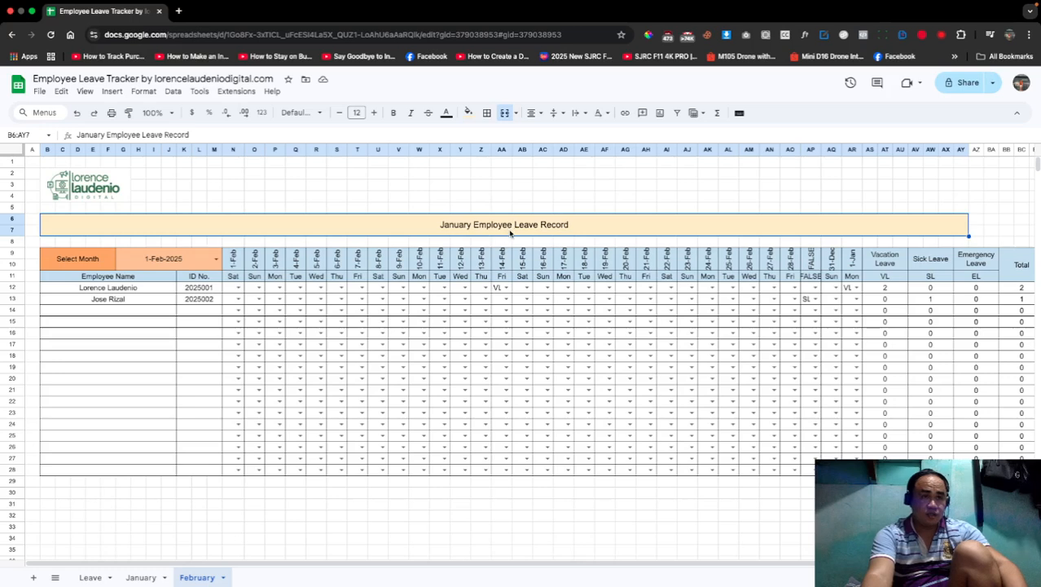
{"action": "left_click", "coordinate": [107, 134]}
{"action": "key", "text": "BackSpace"}
{"action": "key", "text": "BackSpace"}
{"action": "key", "text": "BackSpace"}
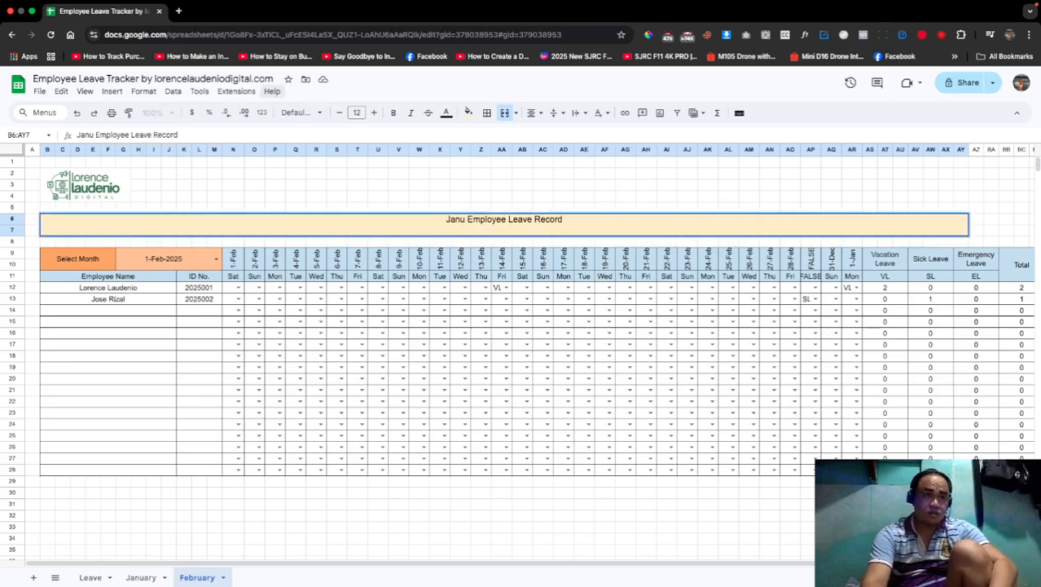
{"action": "key", "text": "BackSpace"}
{"action": "key", "text": "BackSpace"}
{"action": "key", "text": "BackSpace"}
{"action": "key", "text": "BackSpace"}
{"action": "type", "text": "Feb"}
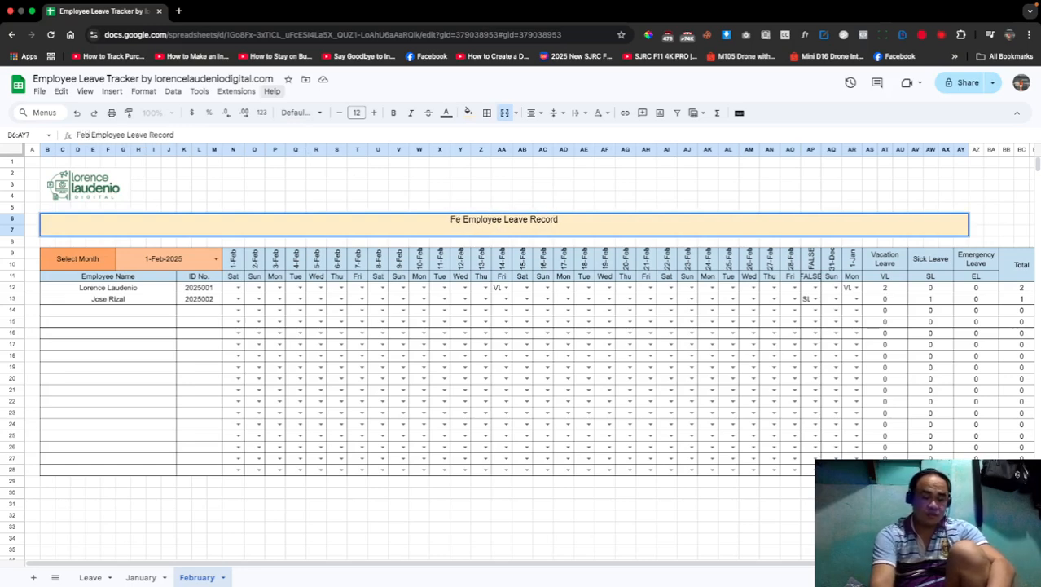
{"action": "type", "text": "ruary"}
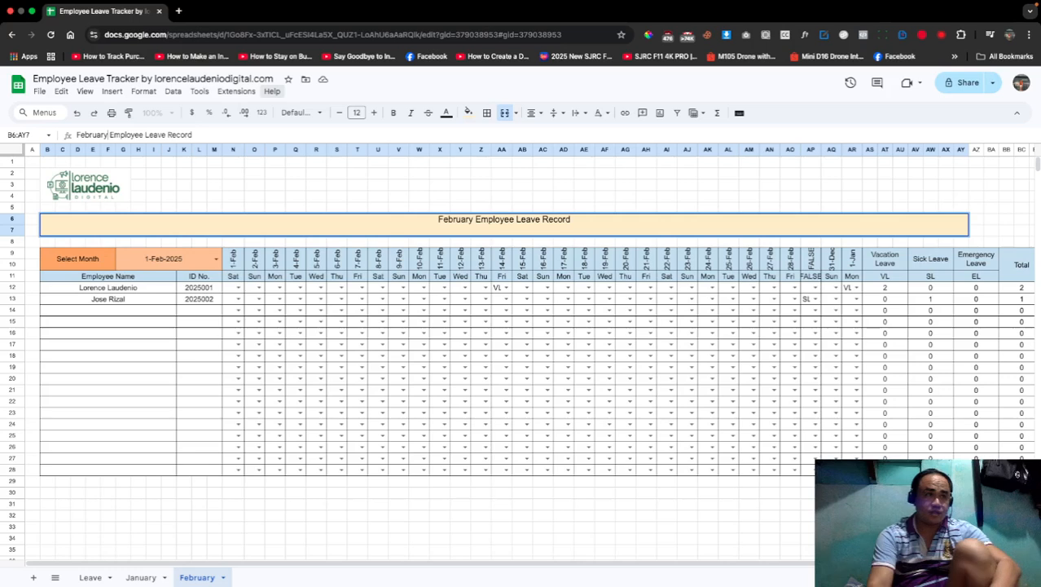
{"action": "key", "text": "Return"}
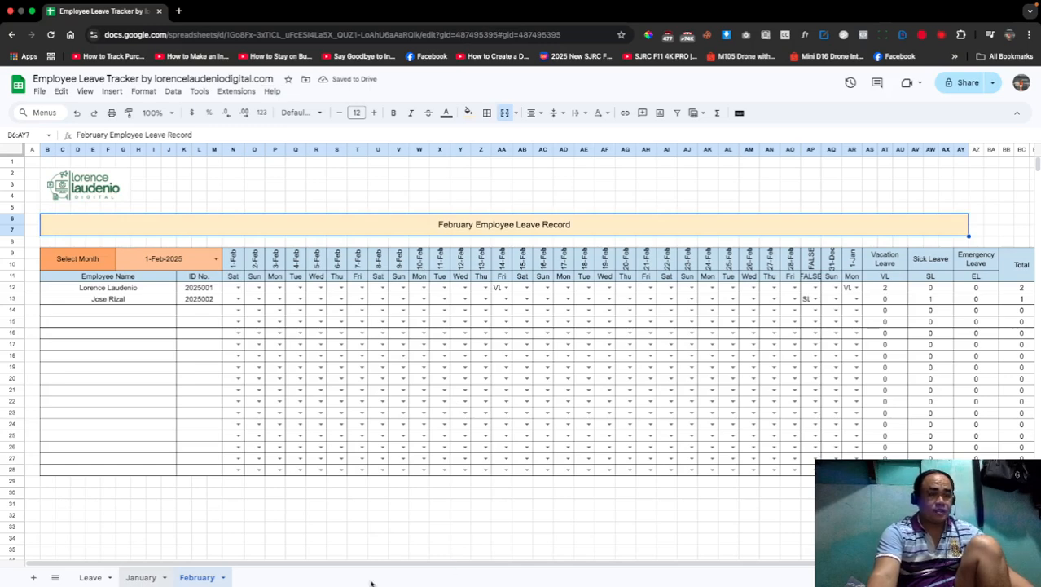
Step: Delete the February sheet from the workbook
{"action": "left_click", "coordinate": [224, 579]}
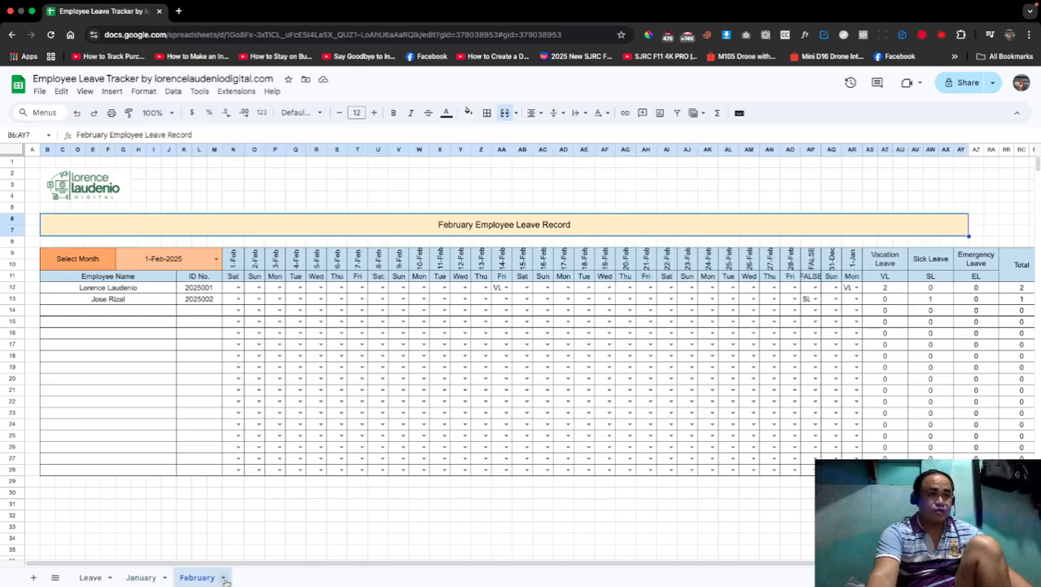
{"action": "left_click", "coordinate": [224, 578]}
{"action": "left_click", "coordinate": [202, 392]}
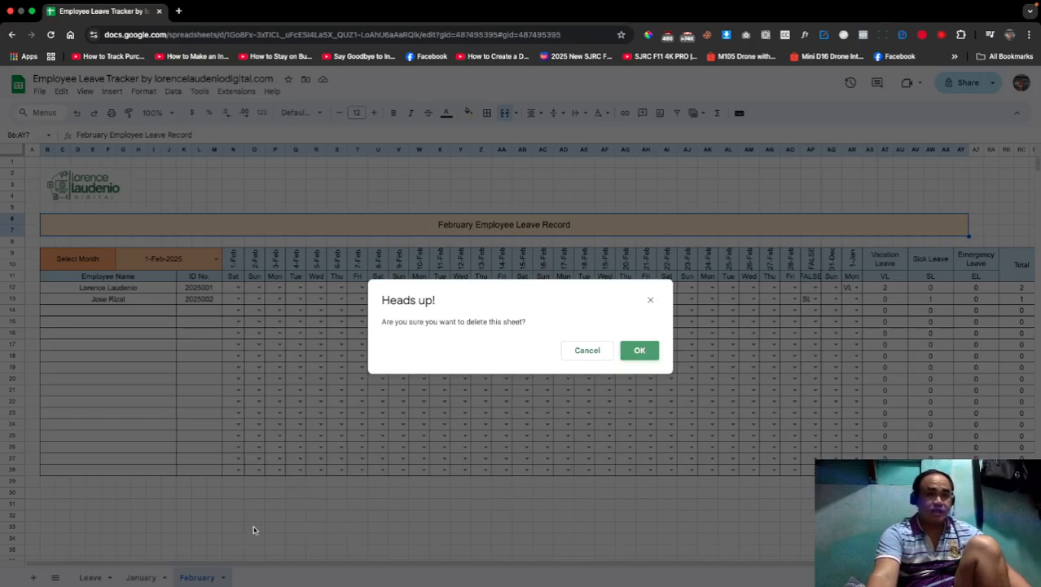
{"action": "key", "text": "Return"}
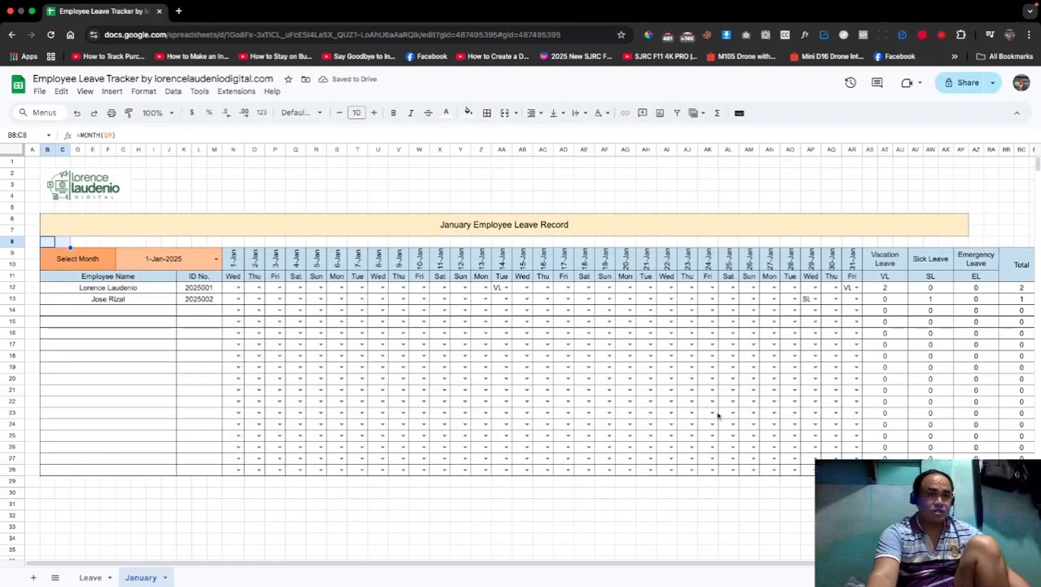
Step: Extend the merged January Employee Leave Record banner to B6:BD7 so it spans through the Total column
{"action": "scroll", "coordinate": [639, 565], "scroll_direction": "right", "scroll_amount": 5}
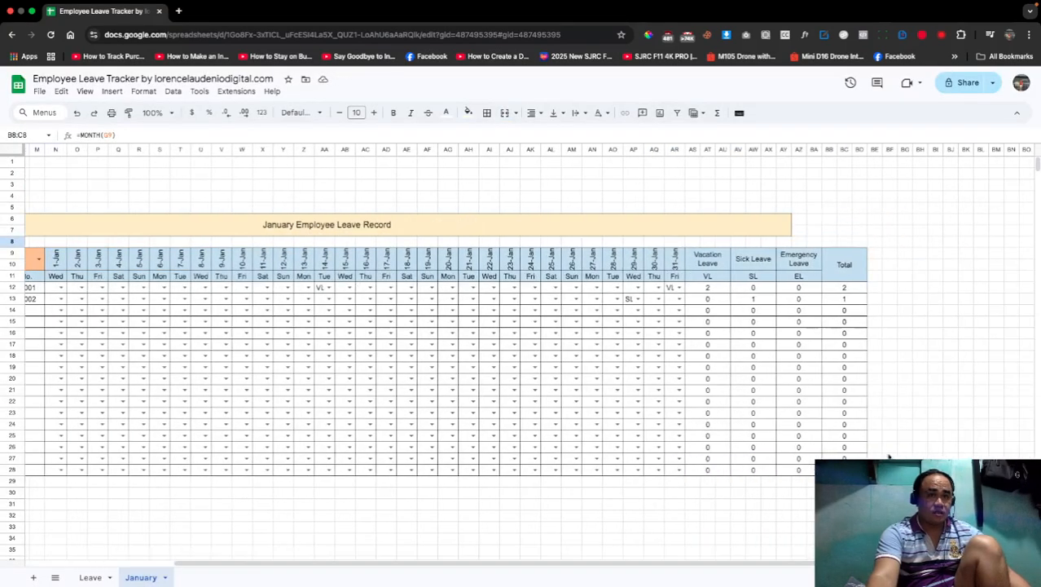
{"action": "left_click_drag", "start_coordinate": [782, 225], "coordinate": [866, 235]}
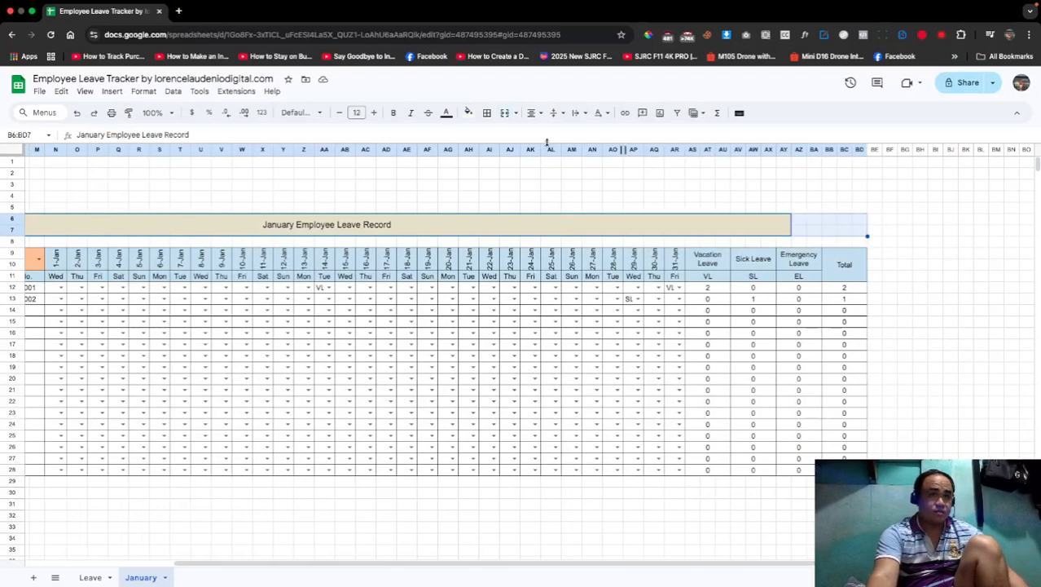
{"action": "left_click", "coordinate": [505, 114]}
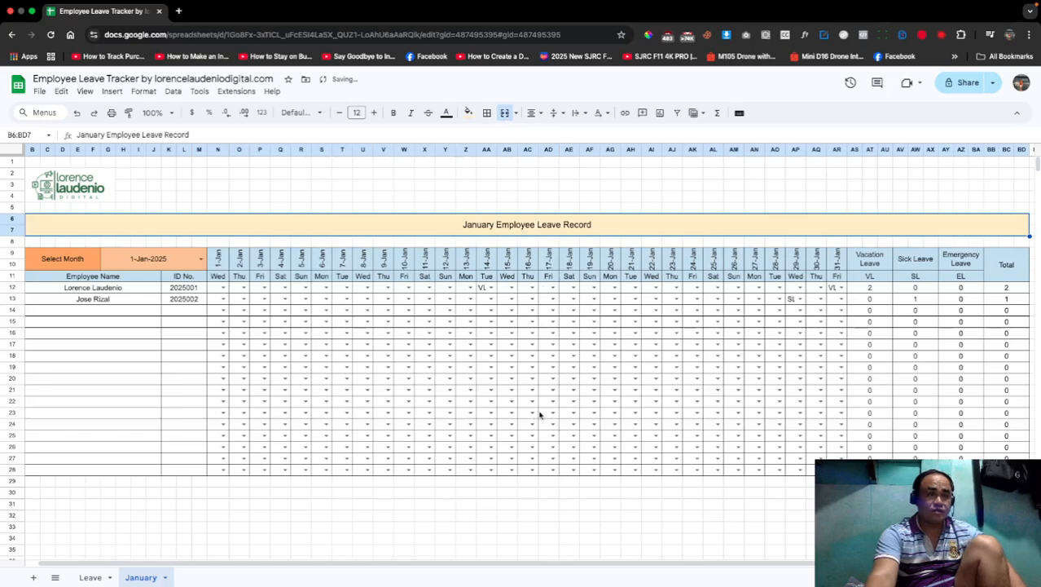
{"action": "left_click_drag", "start_coordinate": [530, 568], "coordinate": [404, 568]}
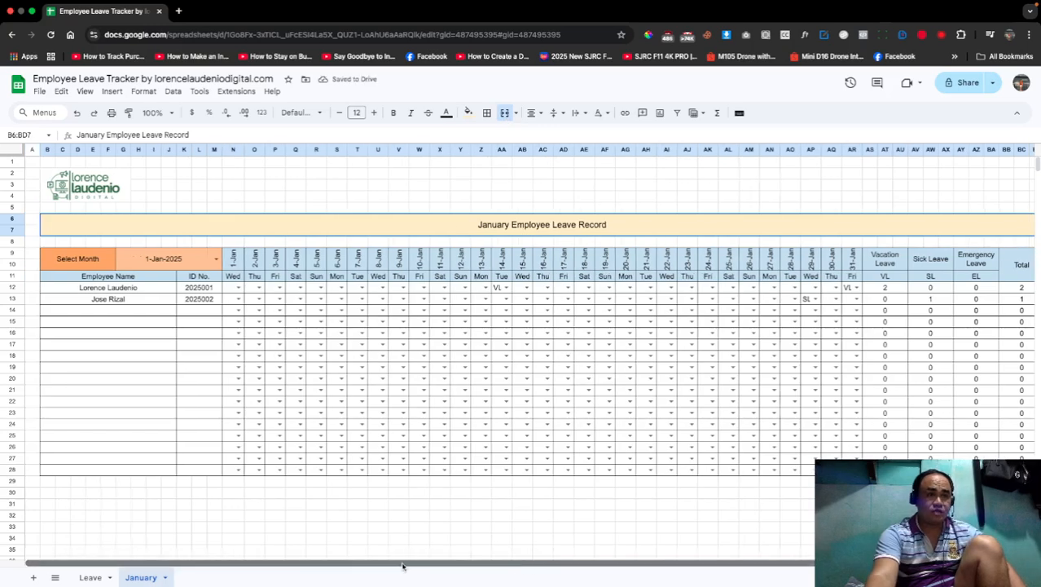
Step: Delete the empty rows 29 to 998 below the January leave table
{"action": "left_click", "coordinate": [16, 481]}
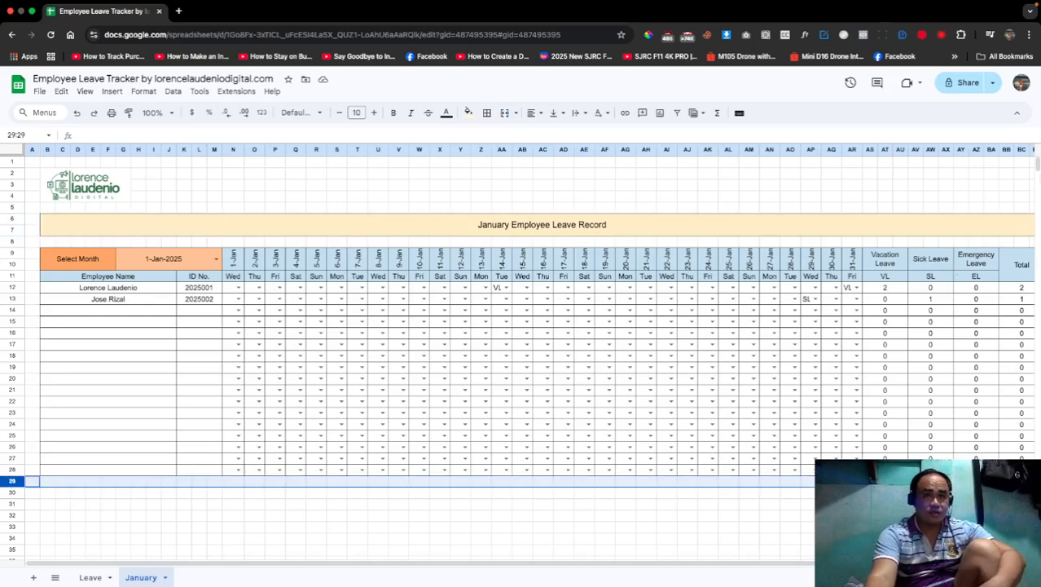
{"action": "left_click_drag", "start_coordinate": [1037, 166], "coordinate": [1039, 554]}
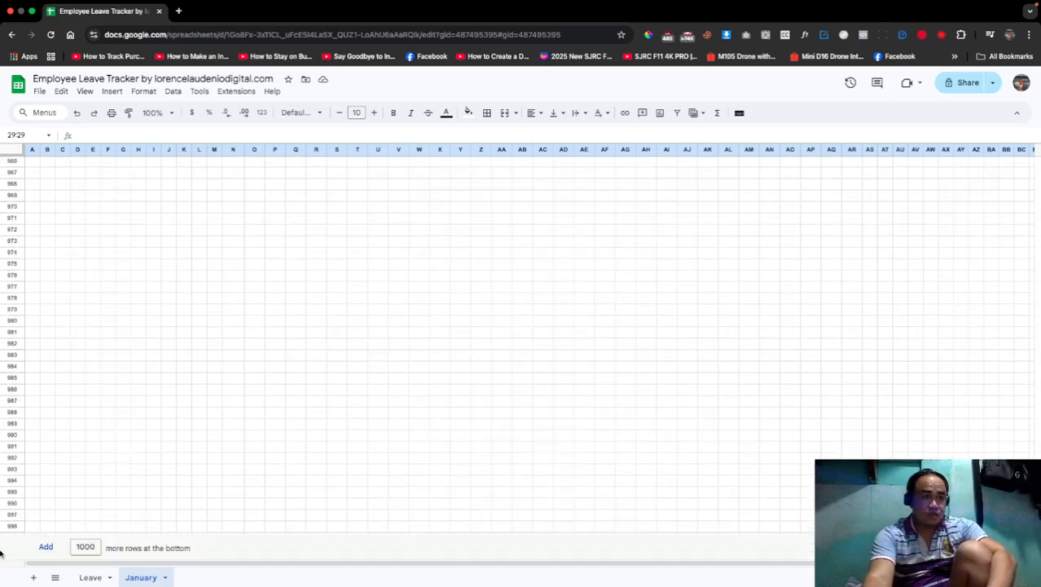
{"action": "left_click", "coordinate": [14, 527], "text": "shift"}
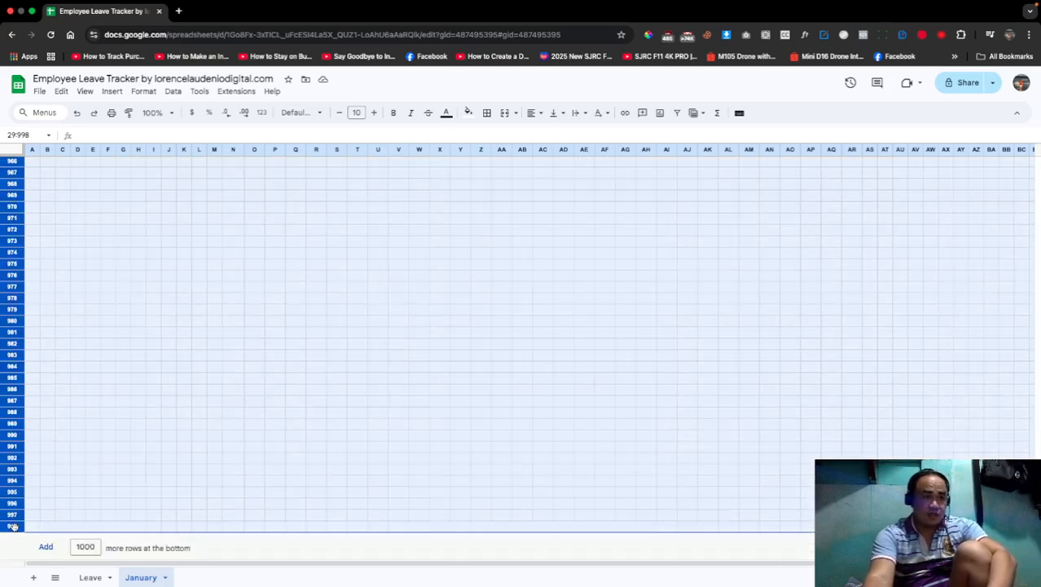
{"action": "right_click", "coordinate": [14, 527]}
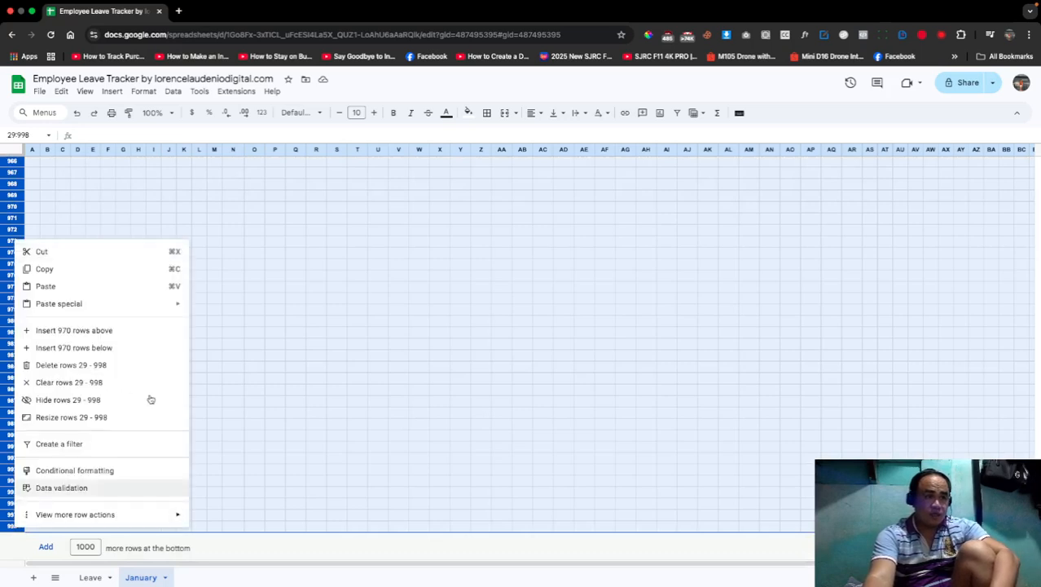
{"action": "left_click", "coordinate": [133, 365]}
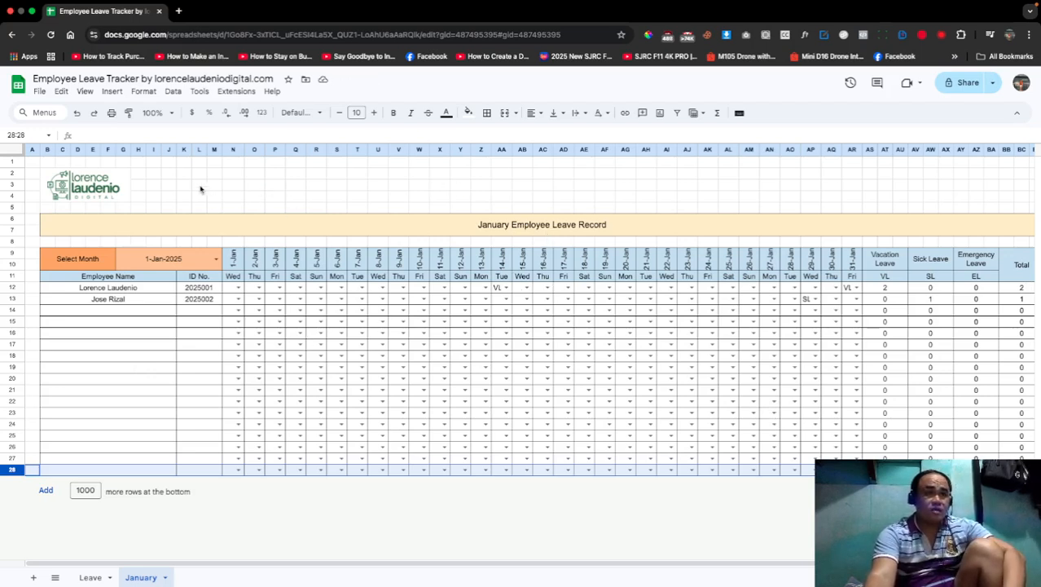
Step: Hide the gridlines on the January sheet
{"action": "left_click", "coordinate": [85, 91]}
{"action": "mouse_move", "coordinate": [106, 115]}
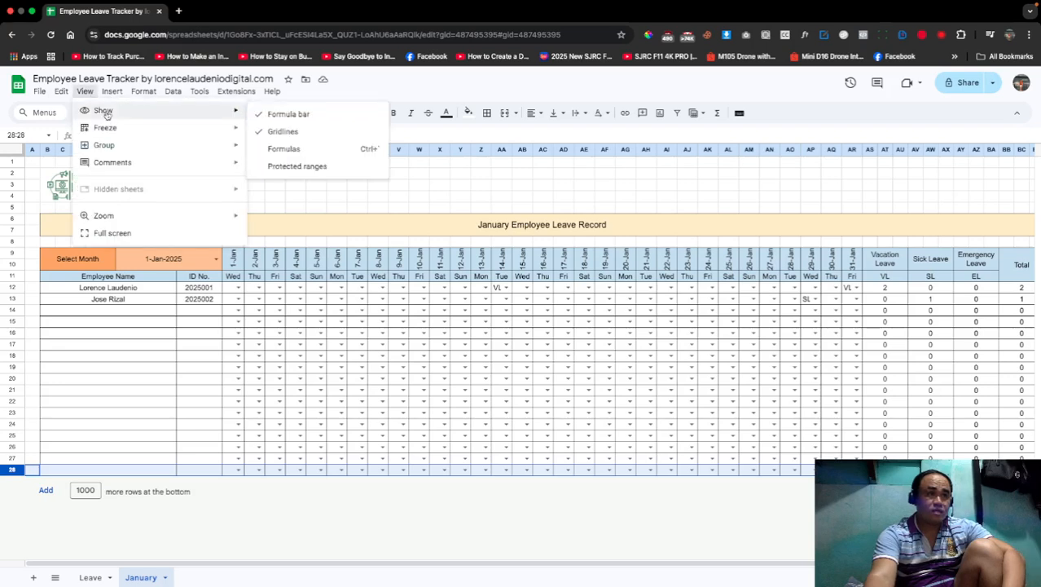
{"action": "left_click", "coordinate": [279, 130]}
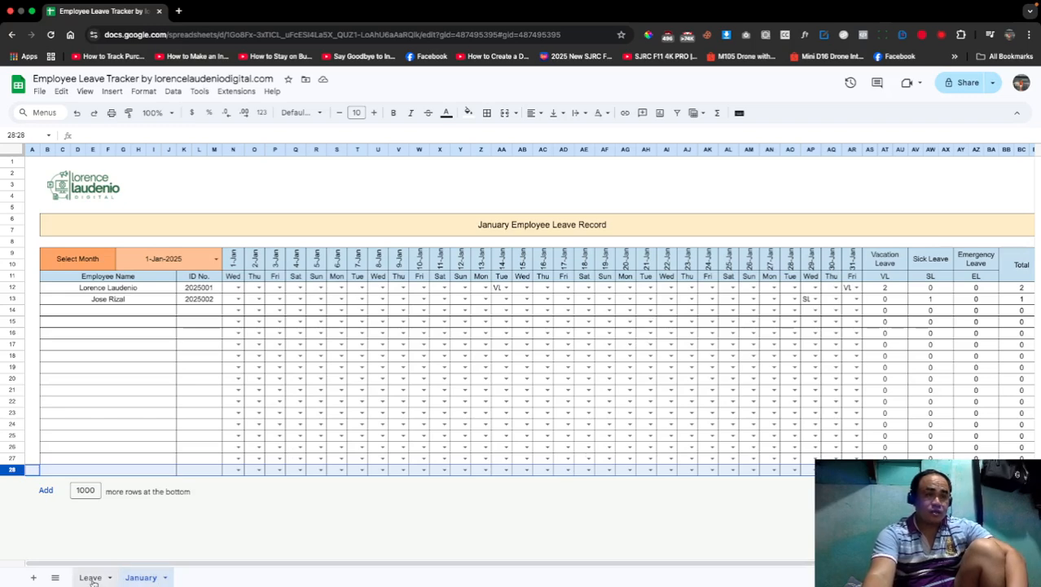
Step: On the Leave sheet, delete the empty rows 23 to 1000 below the Months list
{"action": "left_click", "coordinate": [141, 578]}
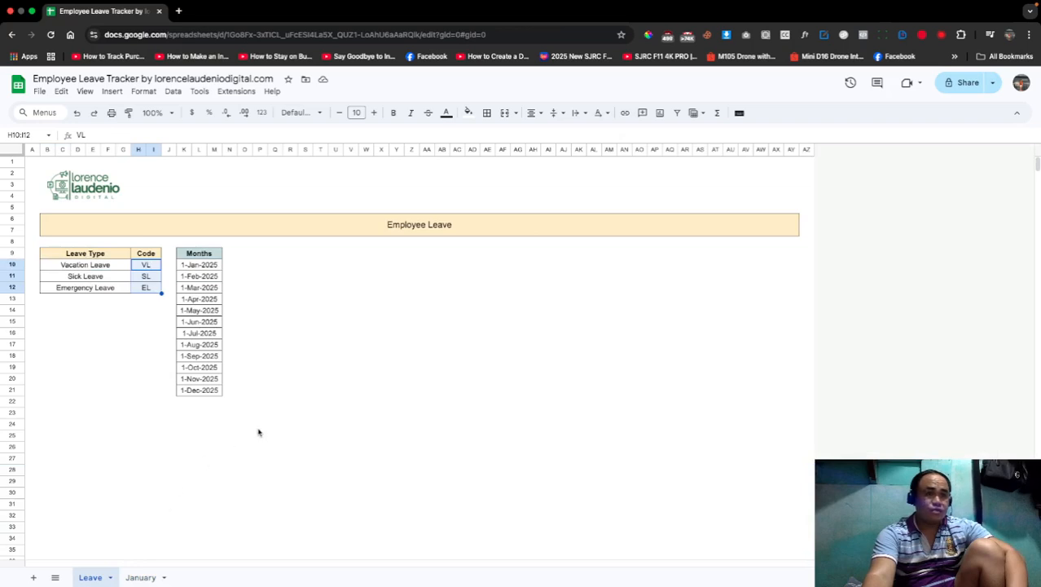
{"action": "left_click", "coordinate": [14, 412]}
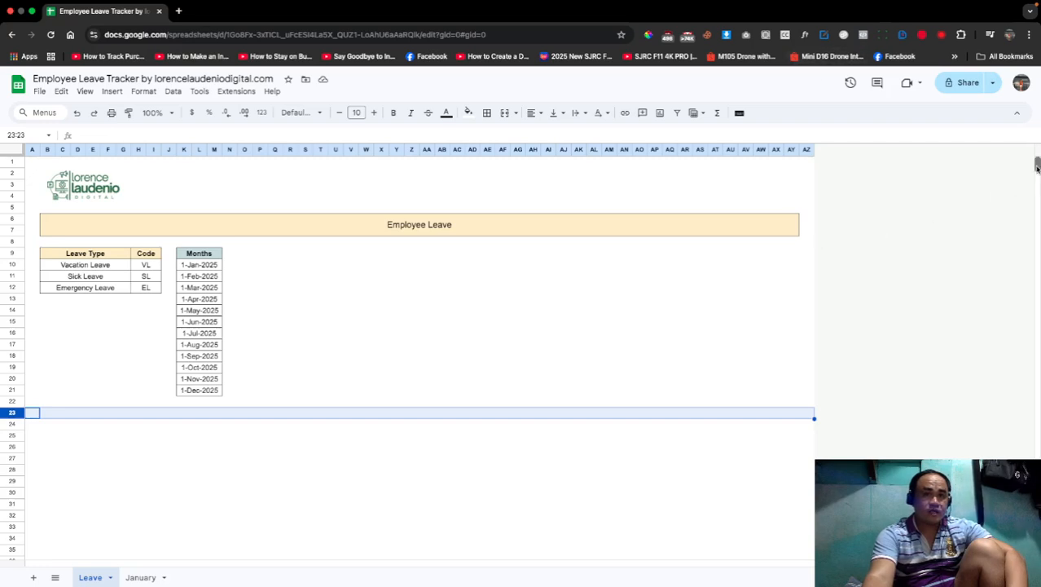
{"action": "left_click_drag", "start_coordinate": [1037, 167], "coordinate": [1034, 562]}
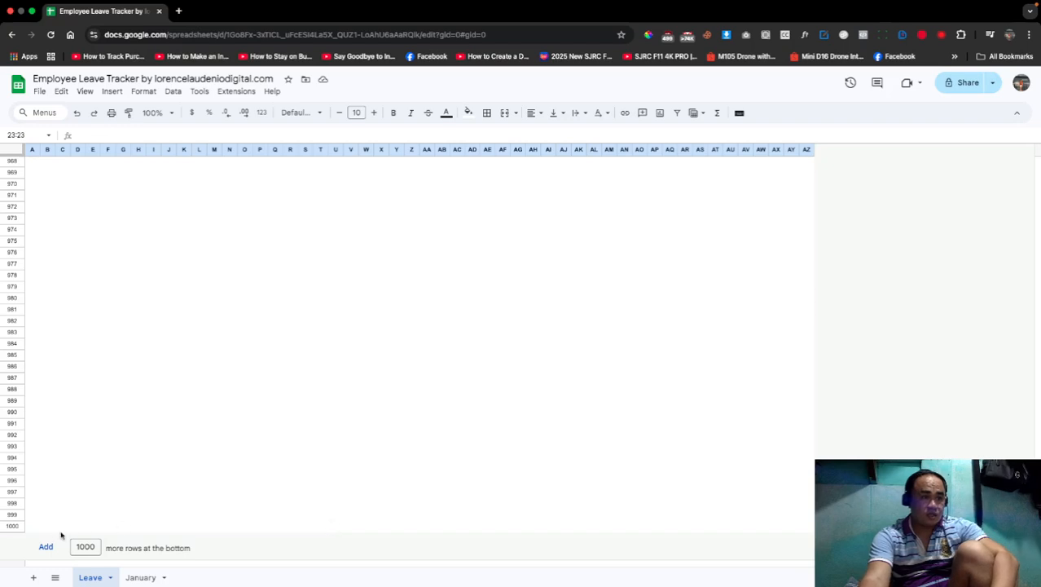
{"action": "left_click", "coordinate": [15, 526], "text": "shift"}
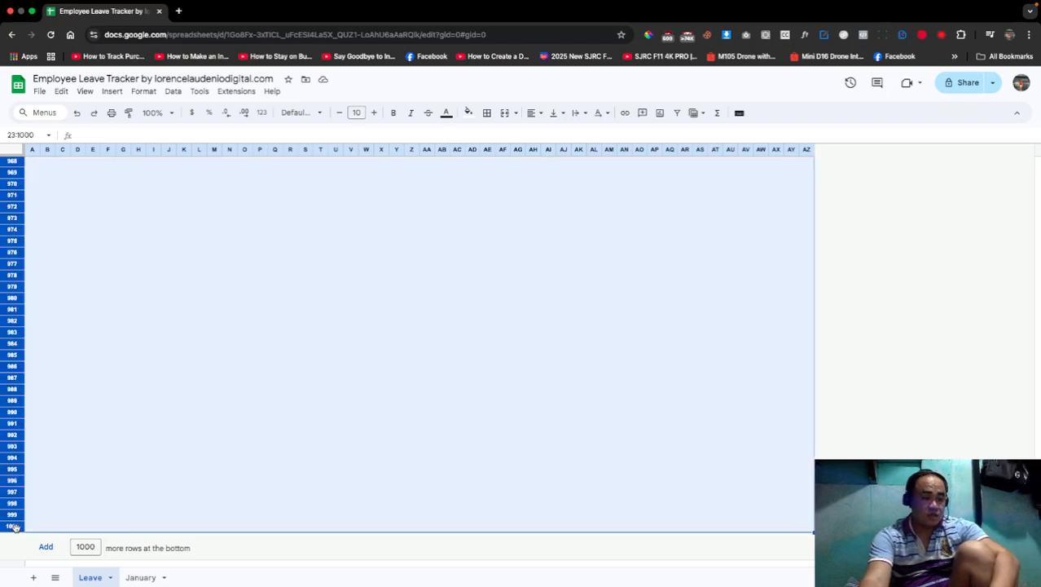
{"action": "right_click", "coordinate": [14, 527]}
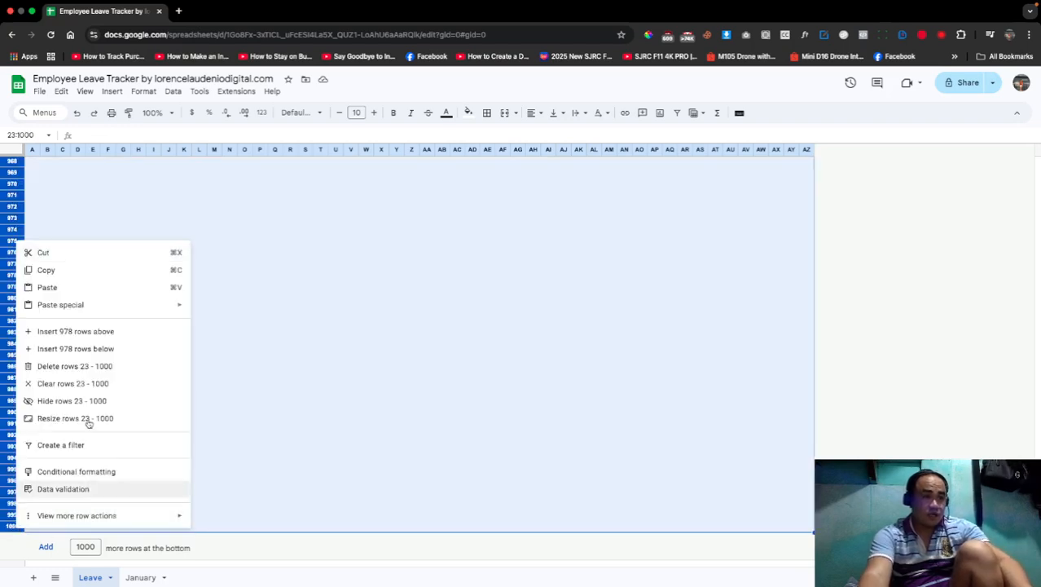
{"action": "left_click", "coordinate": [93, 367]}
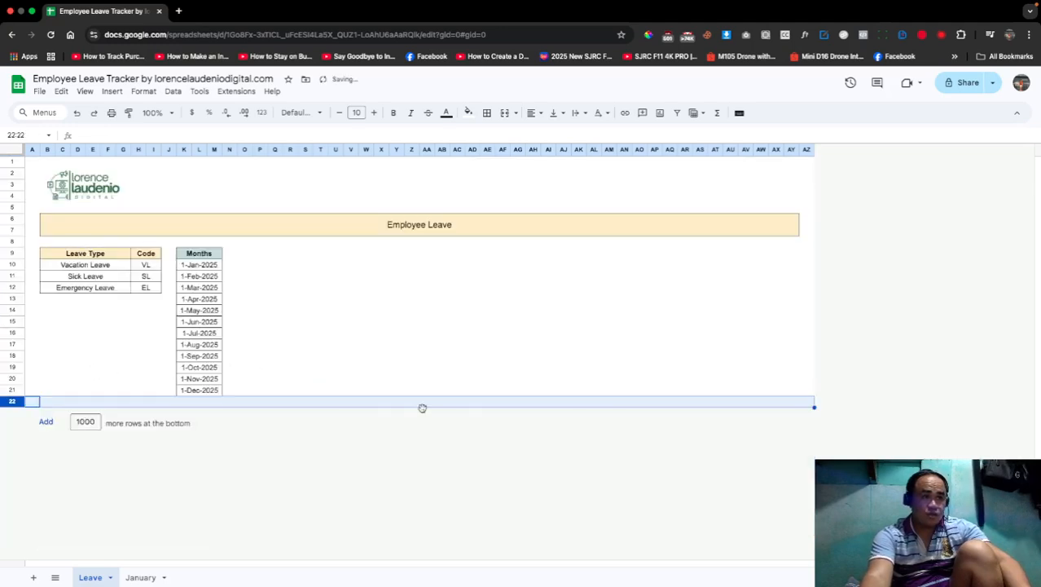
{"action": "left_click", "coordinate": [935, 335]}
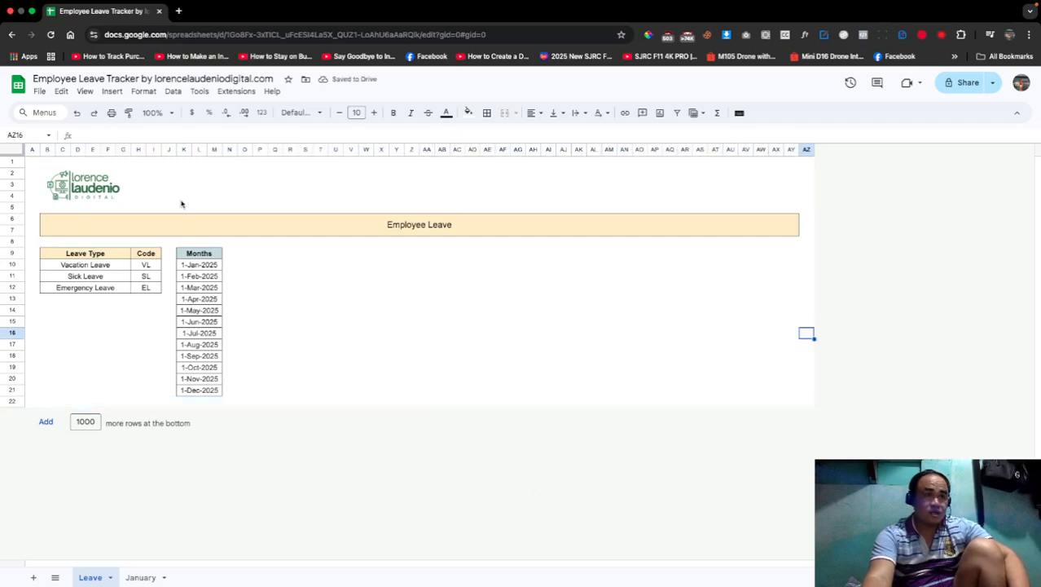